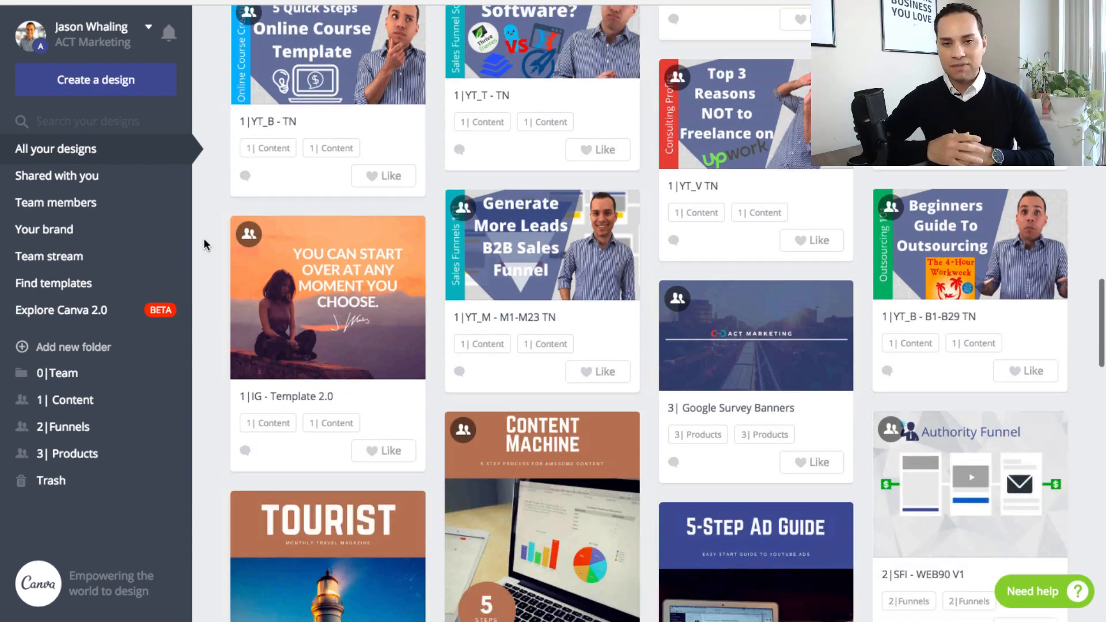
Step: Look through all designs and the contents of the 1| Content, 2|Funnels and 3| Products folders
scroll(204, 239, "down", 15)
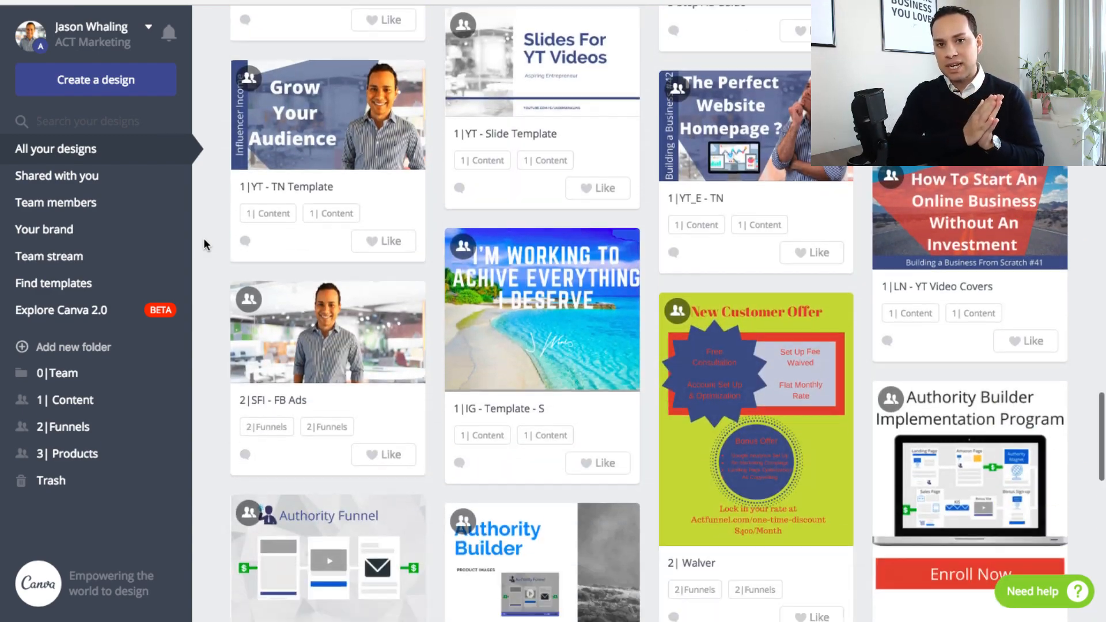
scroll(204, 239, "down", 6)
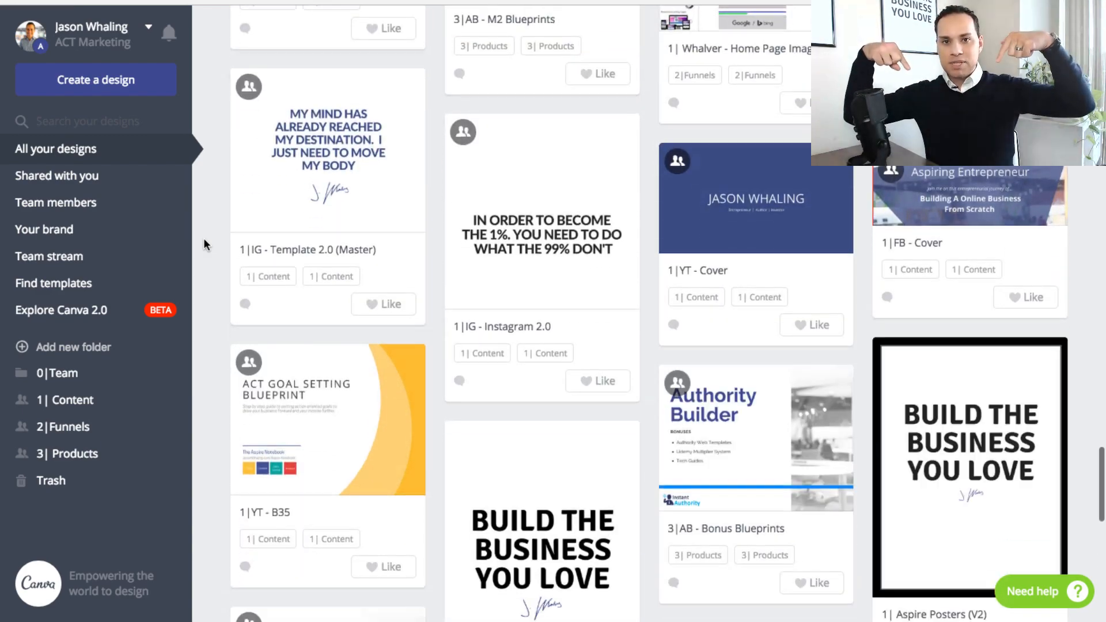
scroll(205, 239, "down", 6)
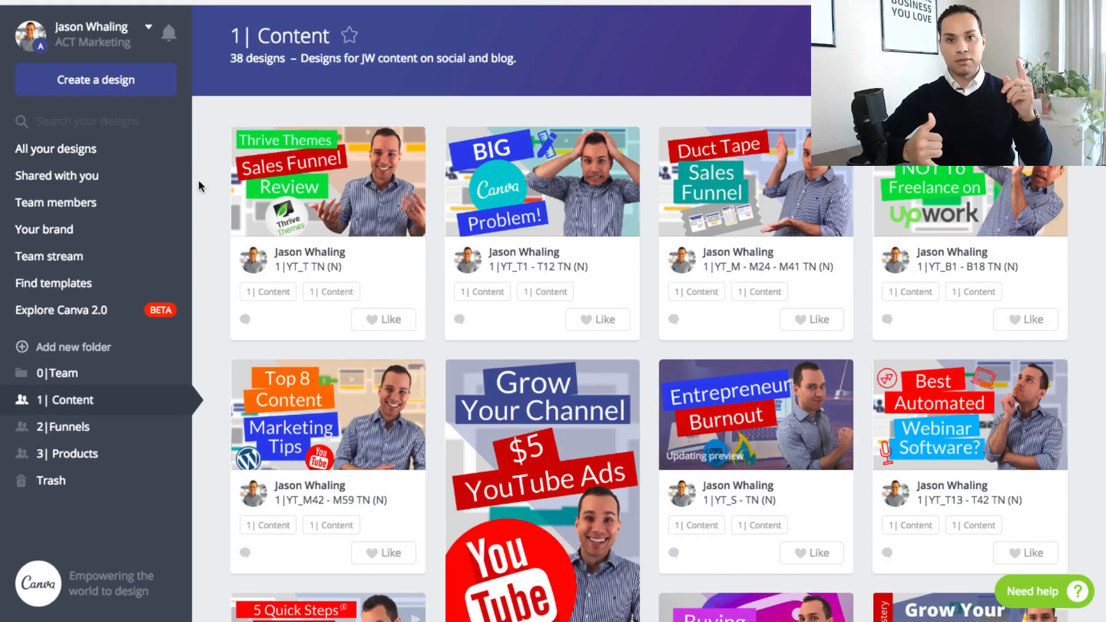
scroll(199, 181, "down", 2)
scroll(198, 181, "down", 9)
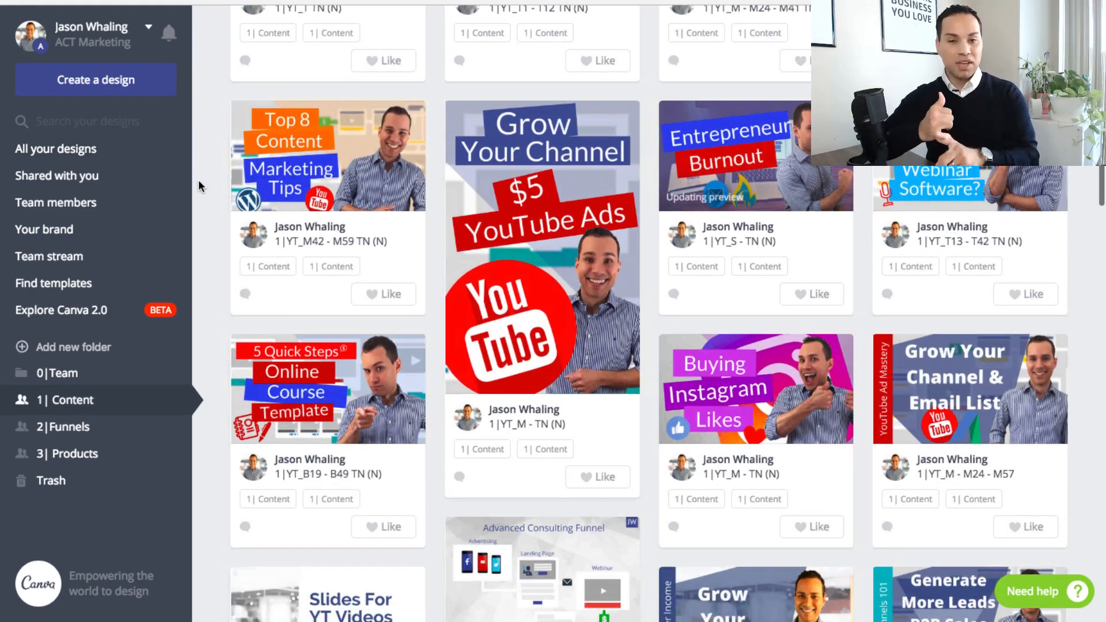
scroll(198, 180, "down", 17)
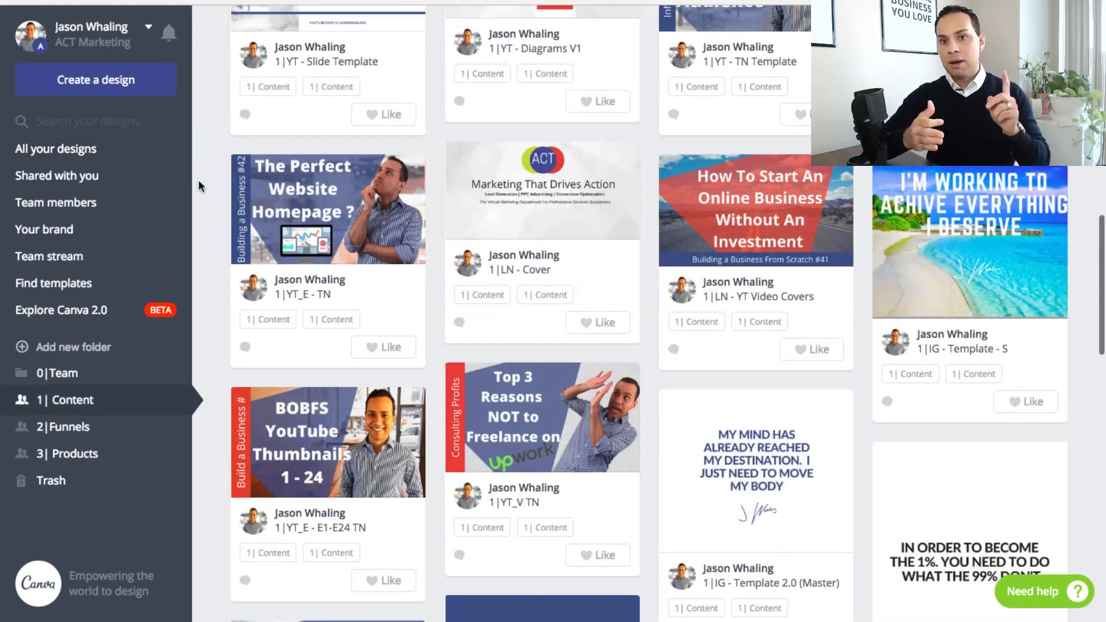
scroll(199, 179, "down", 3)
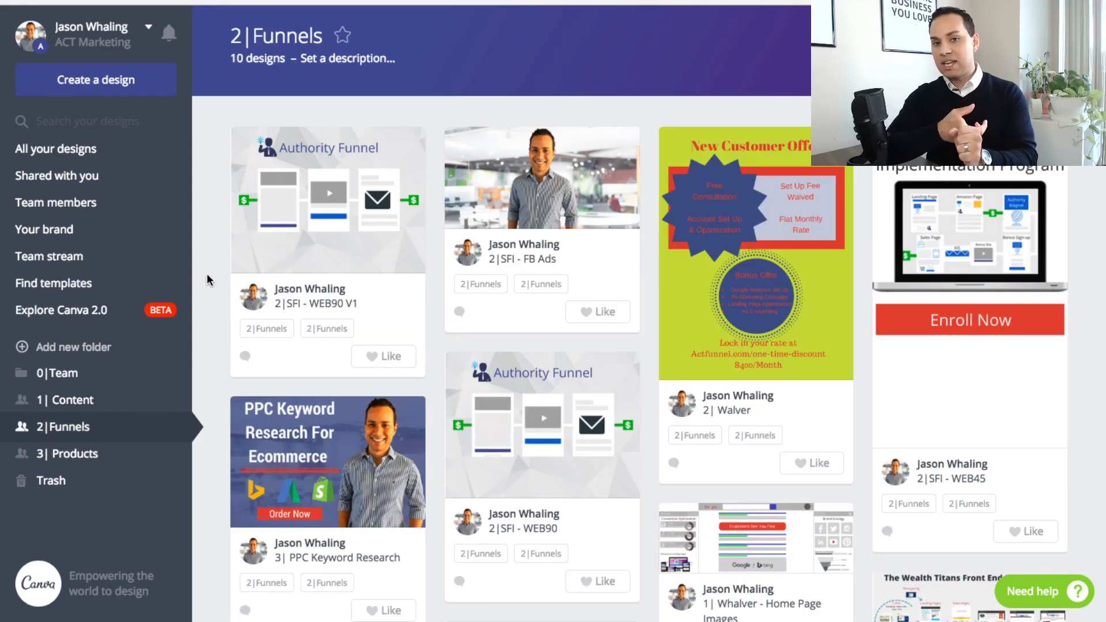
scroll(206, 273, "down", 1)
scroll(207, 279, "down", 2)
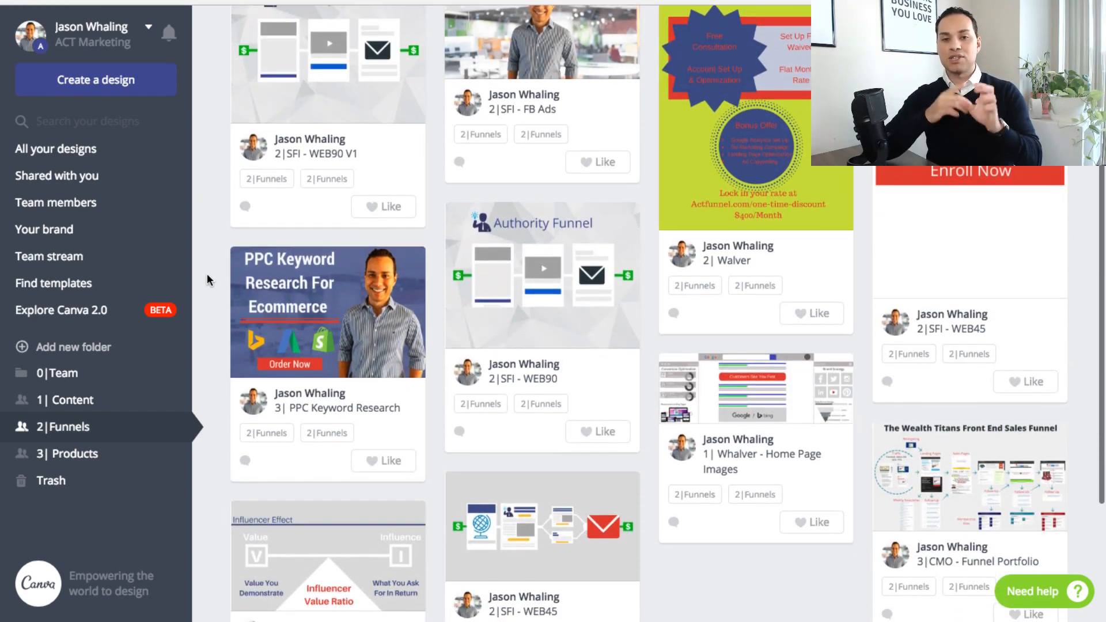
scroll(207, 279, "down", 3)
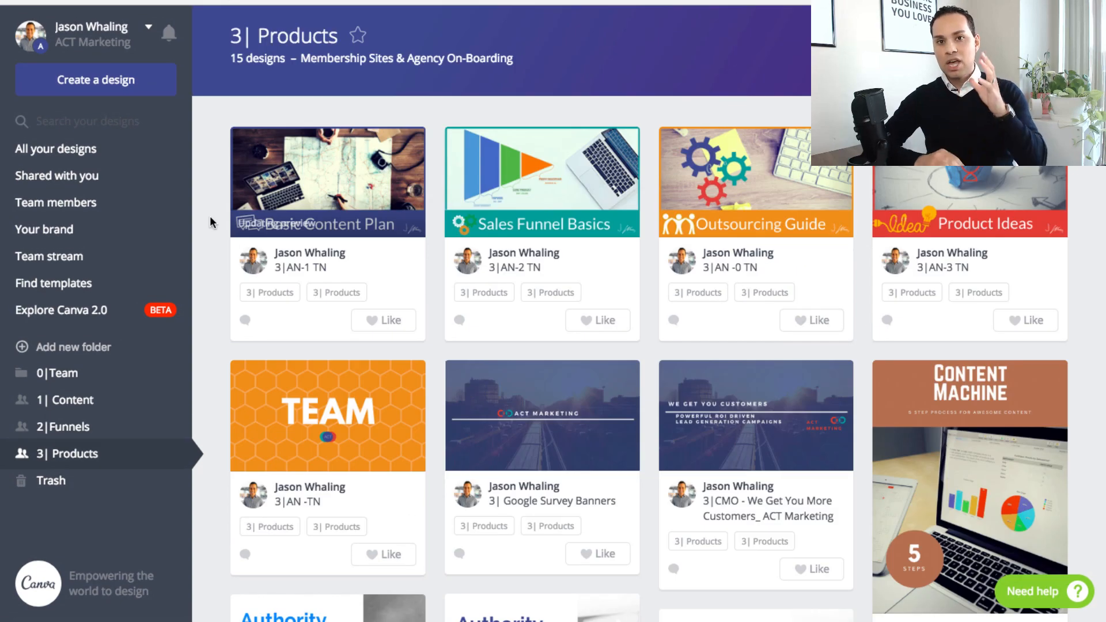
scroll(210, 219, "down", 5)
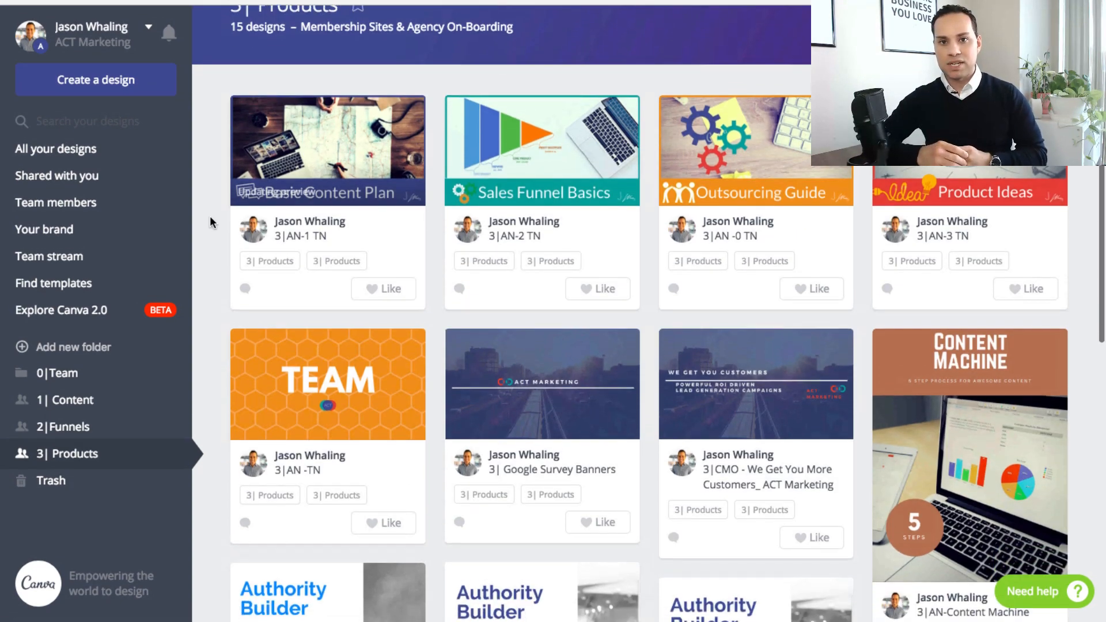
scroll(210, 215, "down", 3)
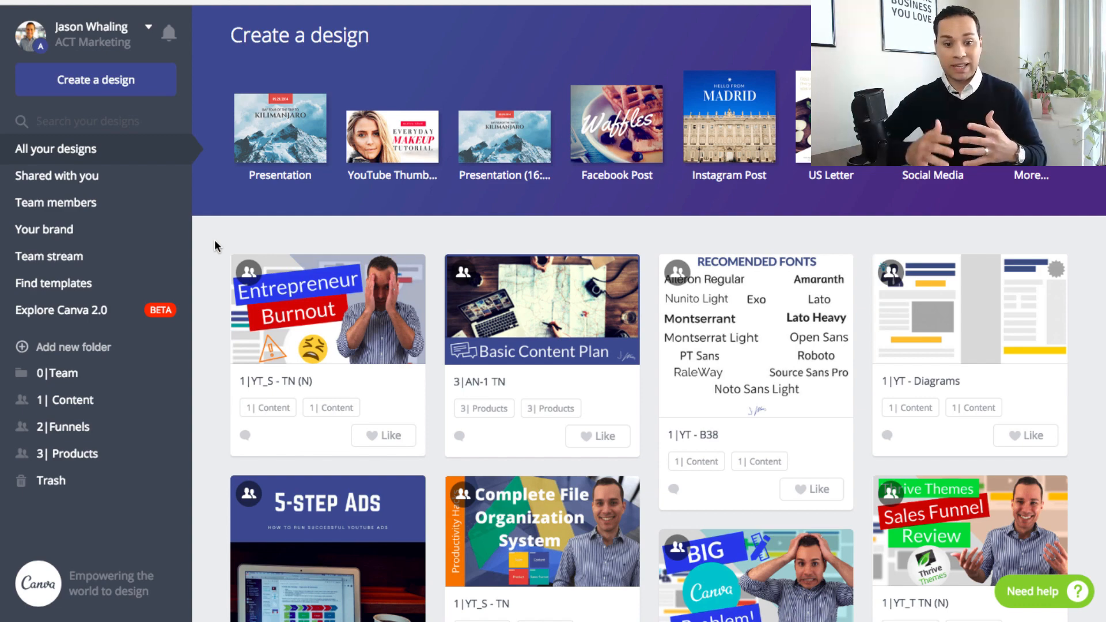
Step: Skim the full list of all designs and return to its beginning
scroll(216, 288, "down", 10)
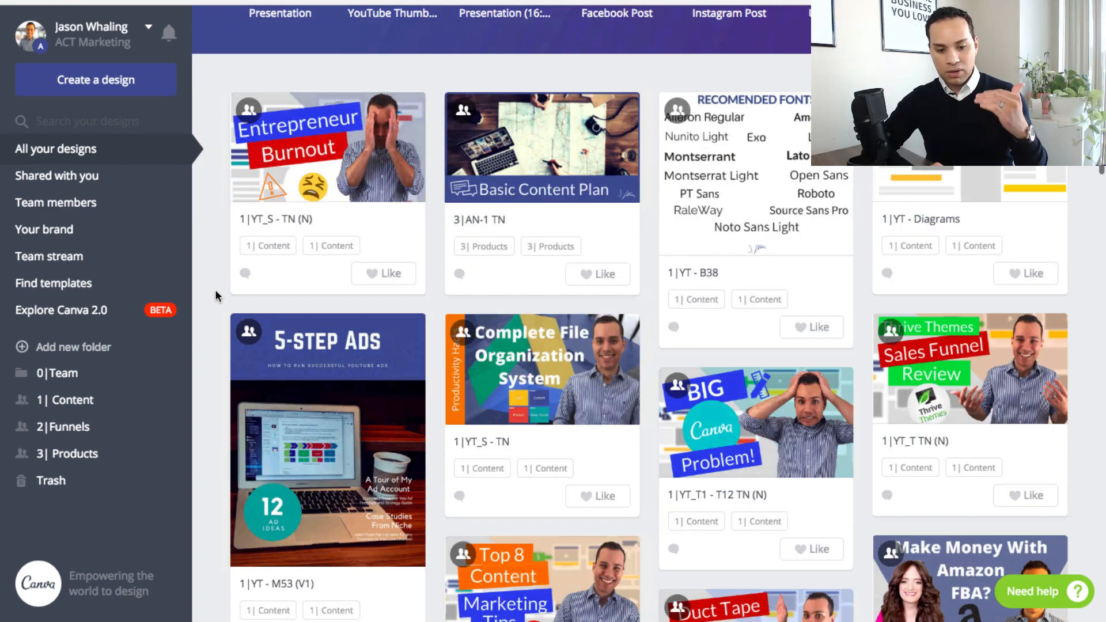
scroll(216, 295, "down", 15)
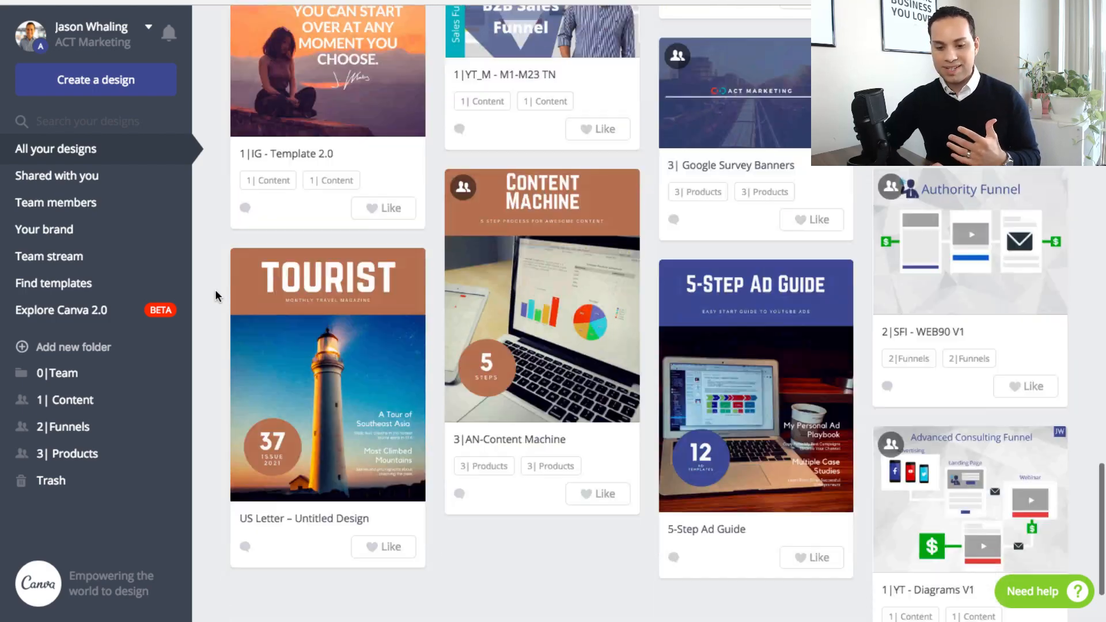
scroll(216, 296, "up", 15)
scroll(216, 295, "up", 10)
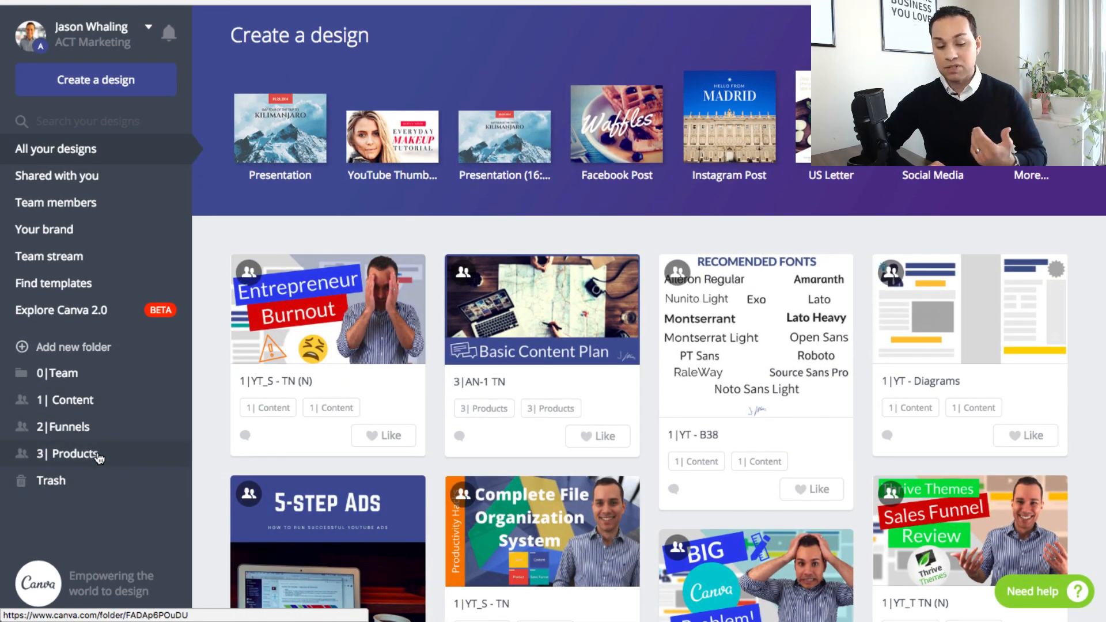
Step: Open the 1| Content, 2|Funnels and 3| Products folders one after another
left_click(110, 408)
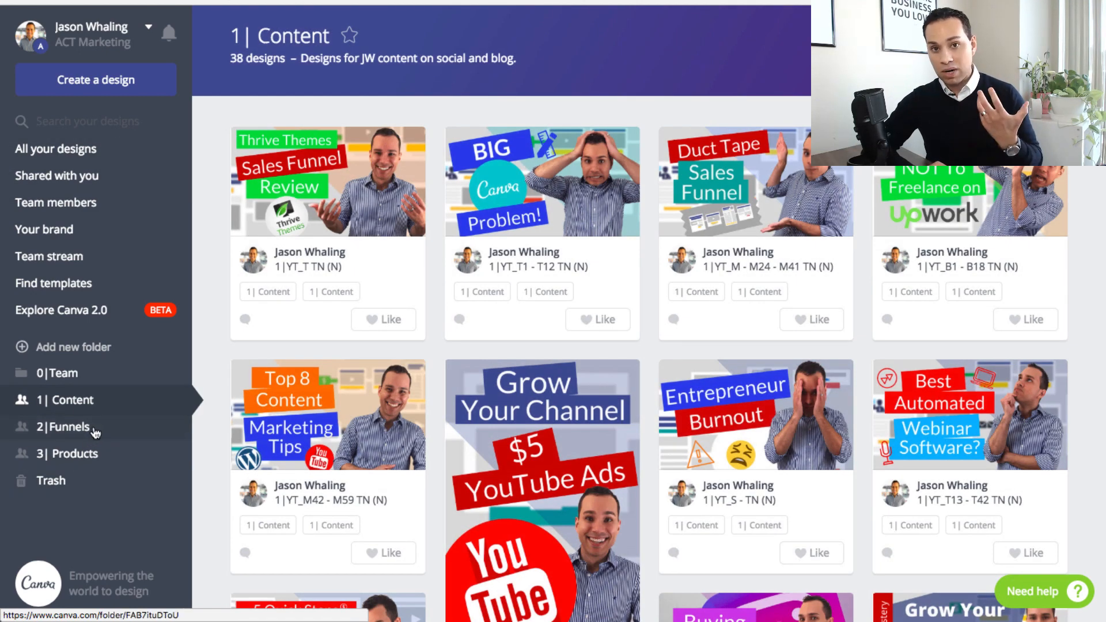
left_click(95, 429)
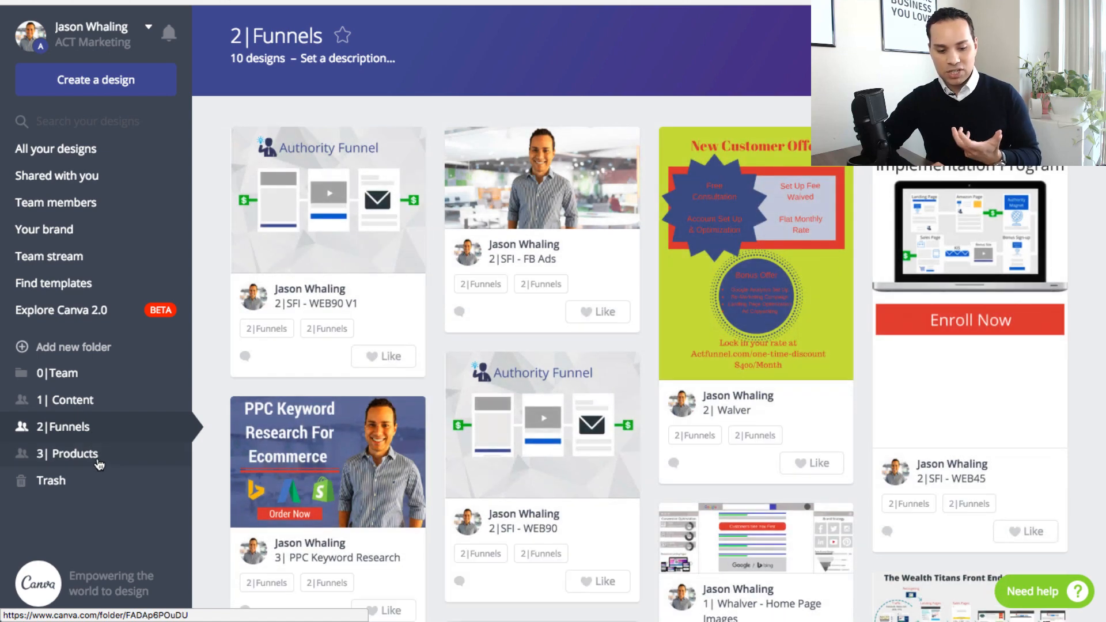
left_click(99, 455)
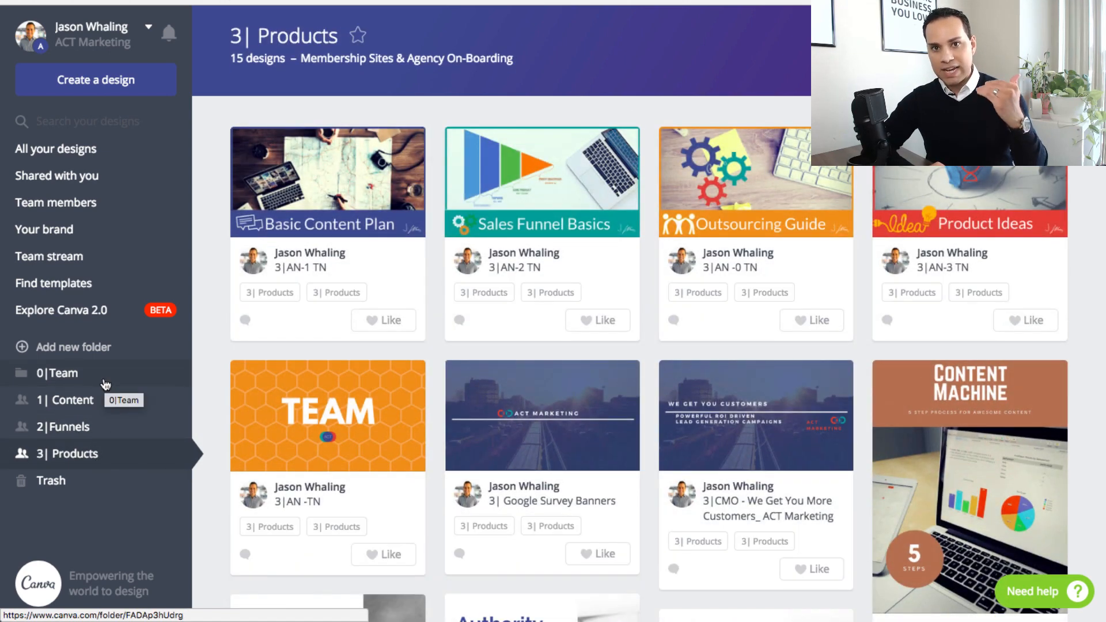
Step: Return to all designs and review the ACT Marketing brand kit's color palettes, logos and fonts
left_click(80, 162)
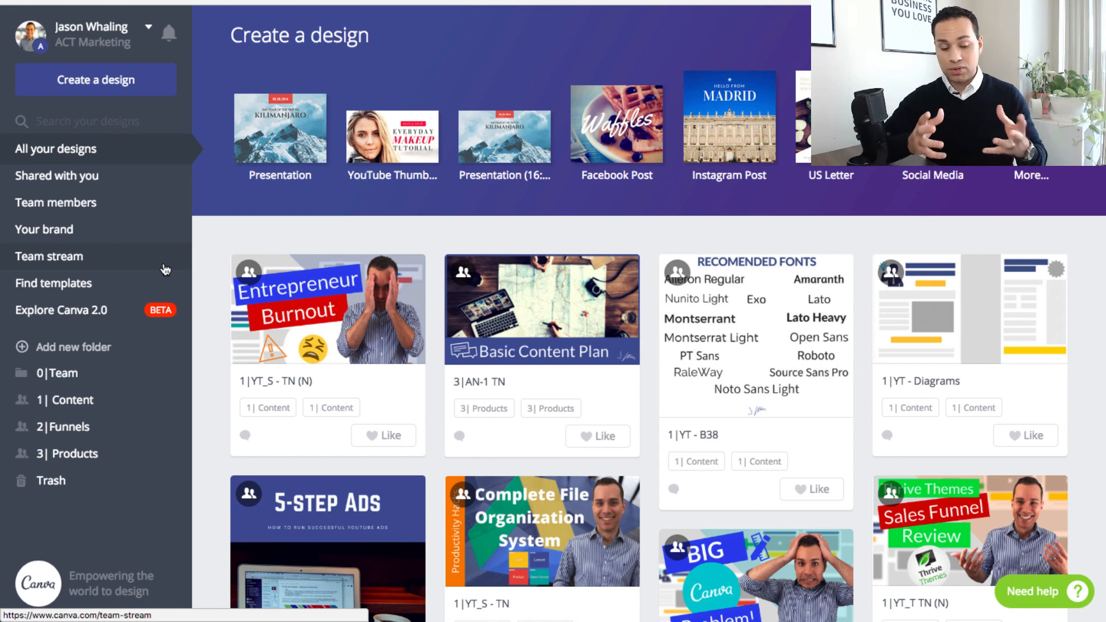
left_click(123, 230)
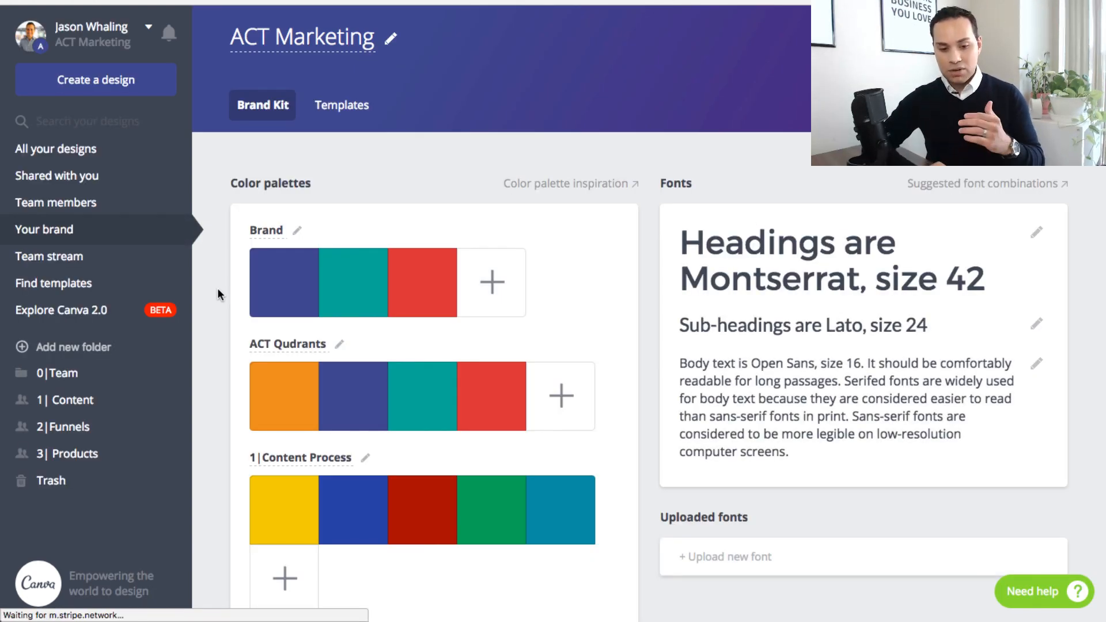
scroll(217, 294, "down", 4)
scroll(217, 294, "down", 6)
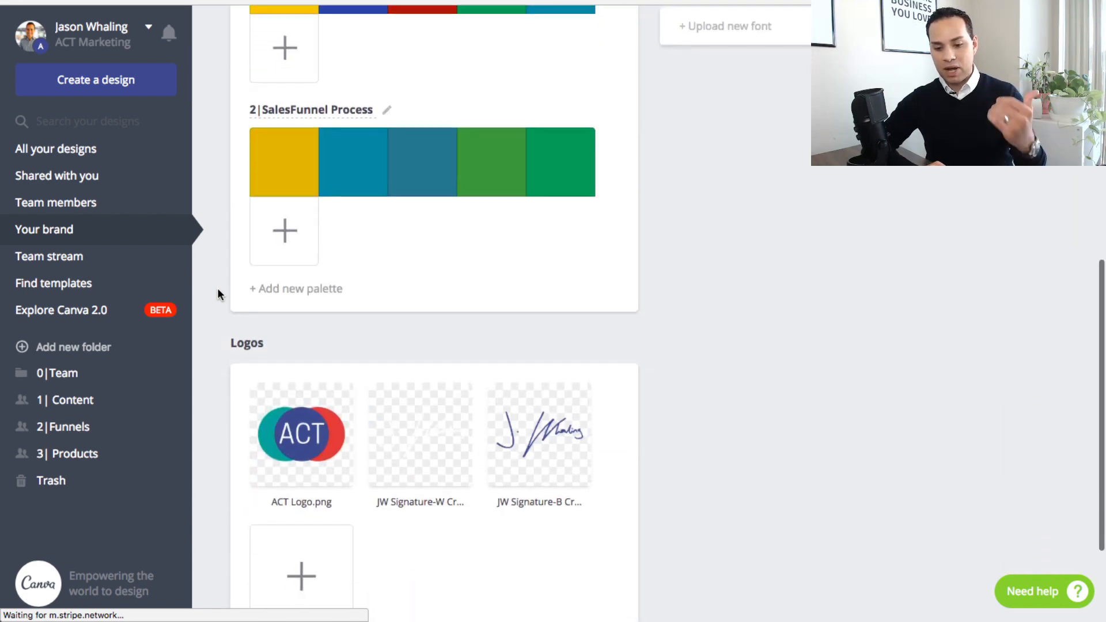
scroll(218, 294, "up", 10)
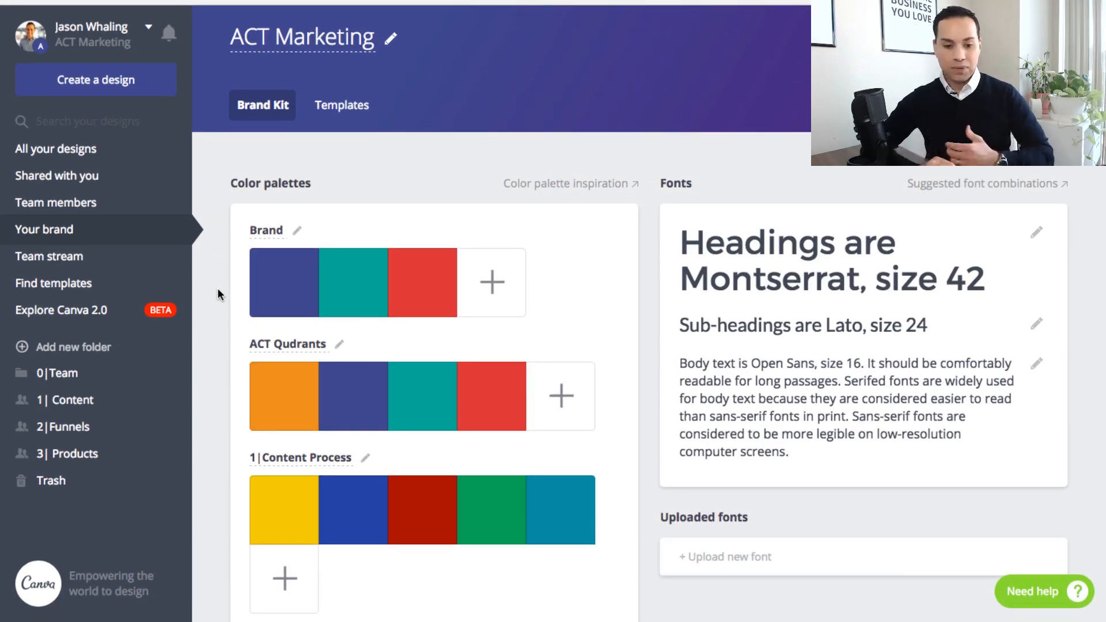
Step: Show the full catalogue of design types and examine the social media, document and blogging formats
left_click(110, 150)
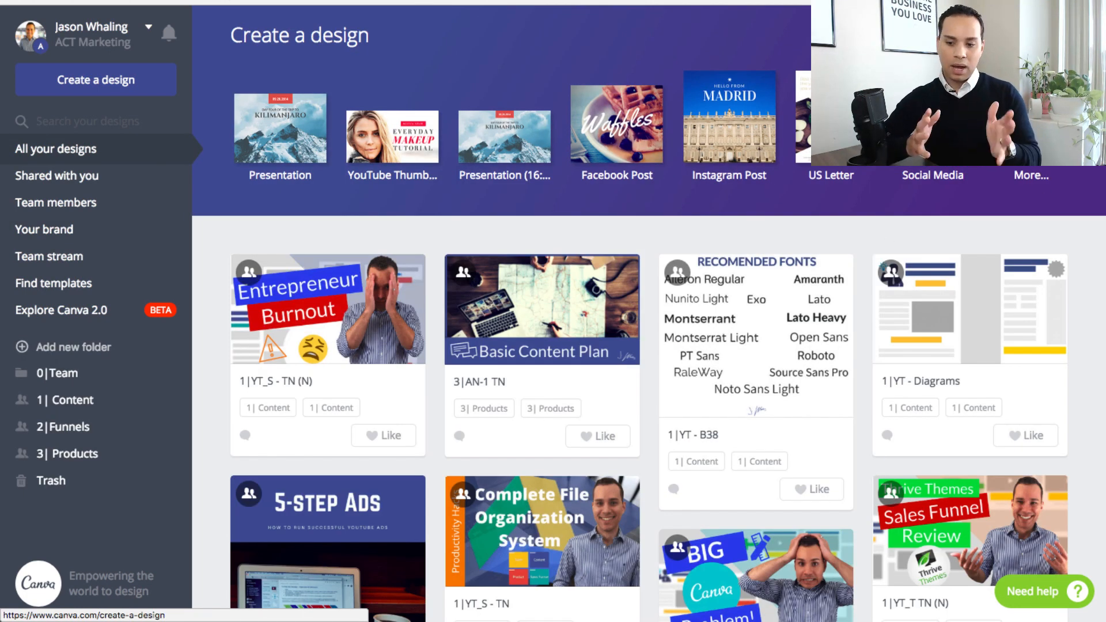
left_click(1031, 147)
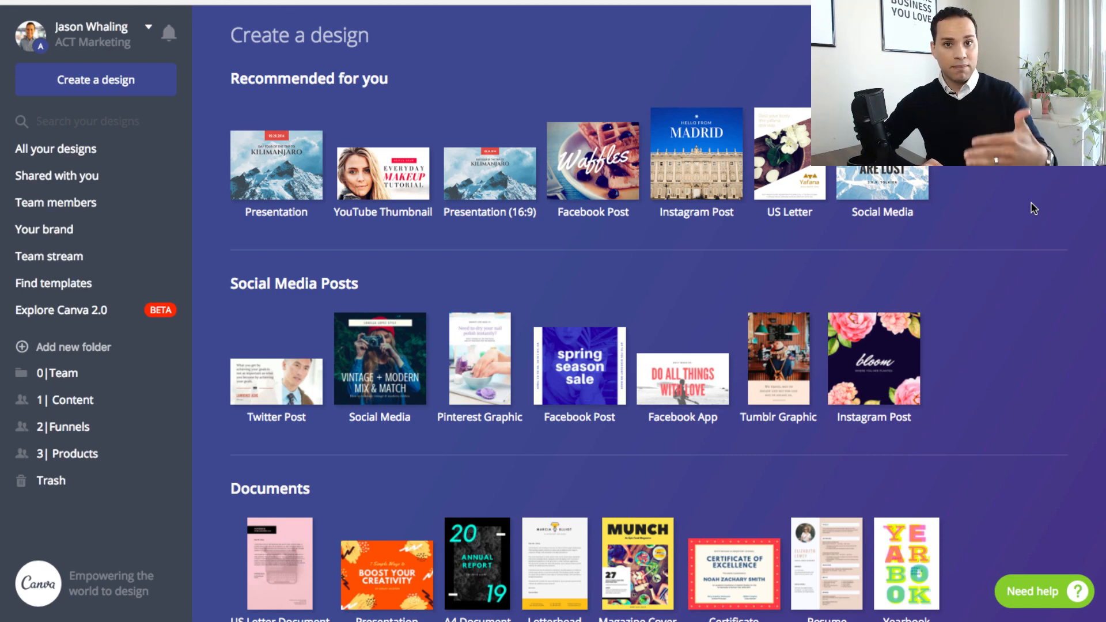
scroll(1032, 212, "down", 2)
scroll(1031, 214, "up", 2)
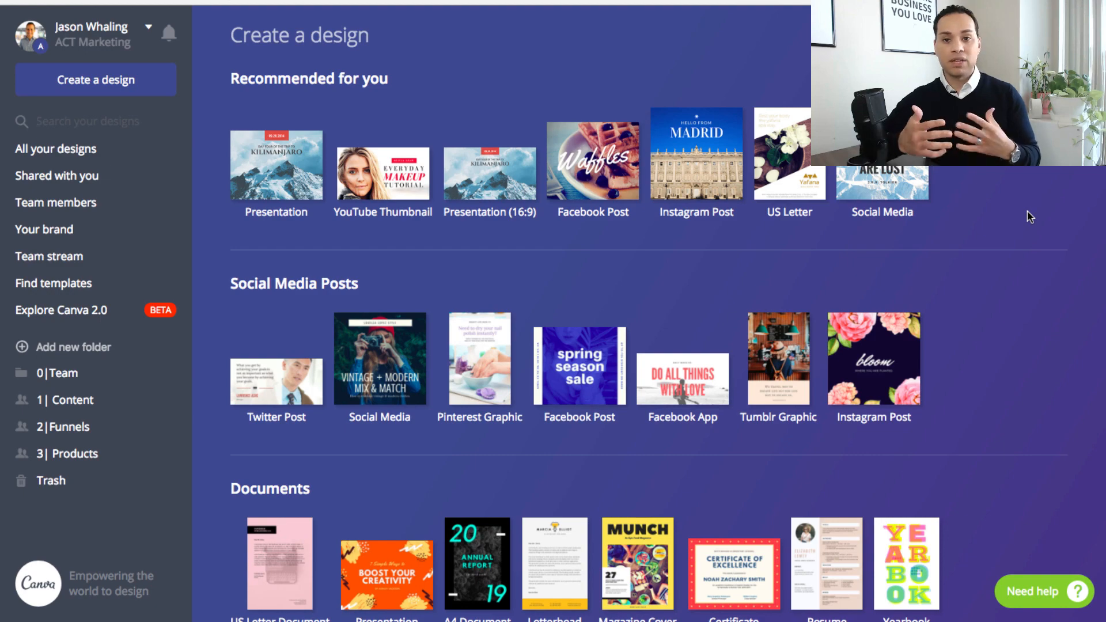
scroll(1030, 217, "down", 10)
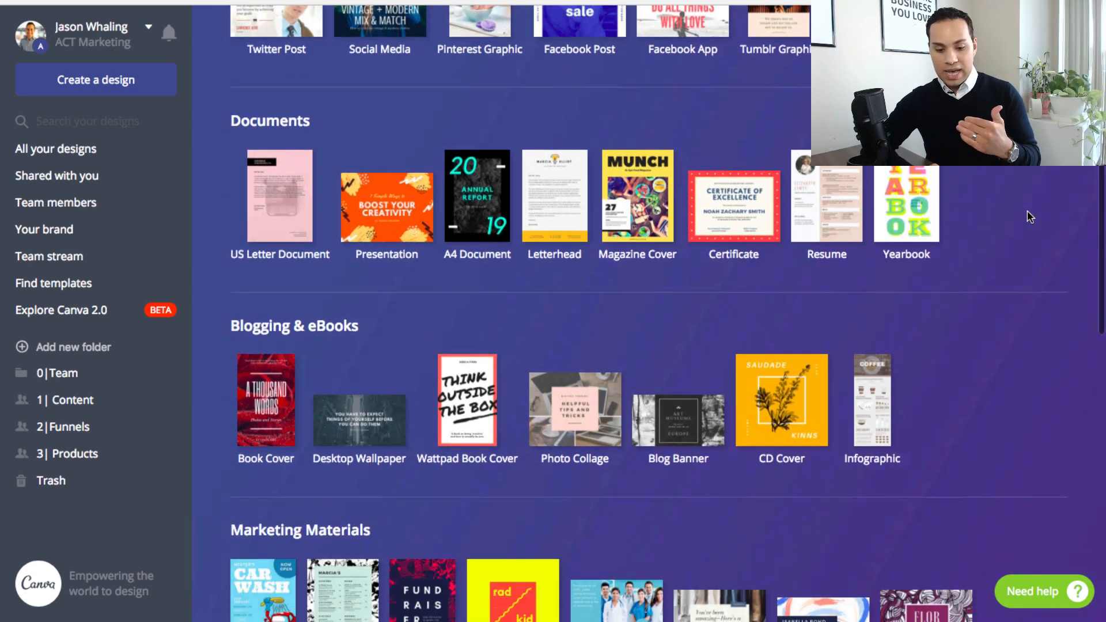
scroll(1027, 215, "up", 8)
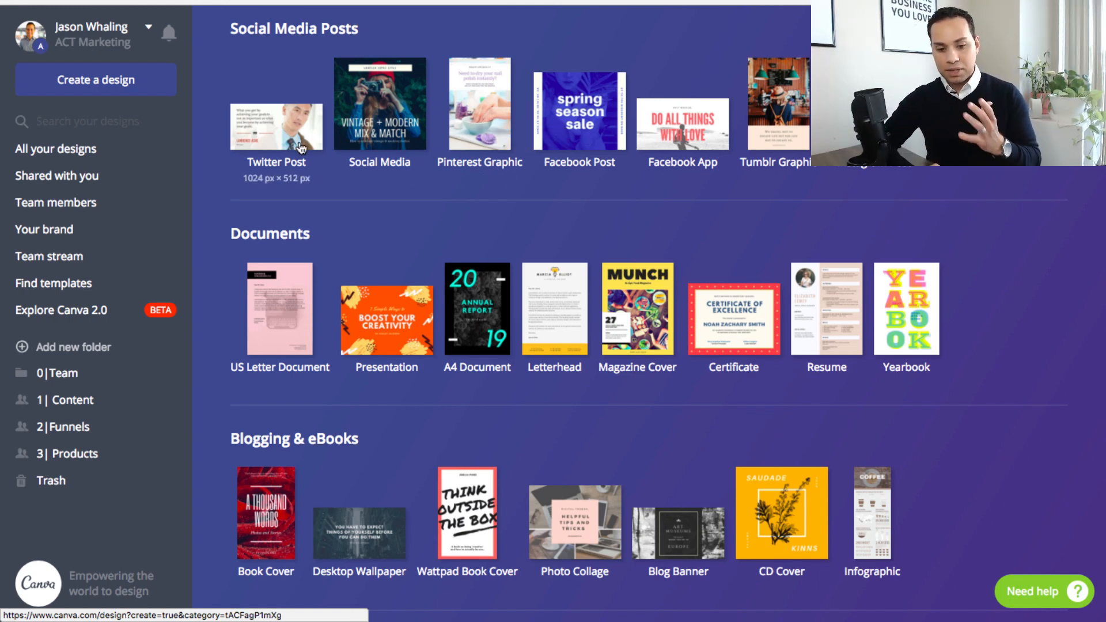
scroll(941, 170, "up", 3)
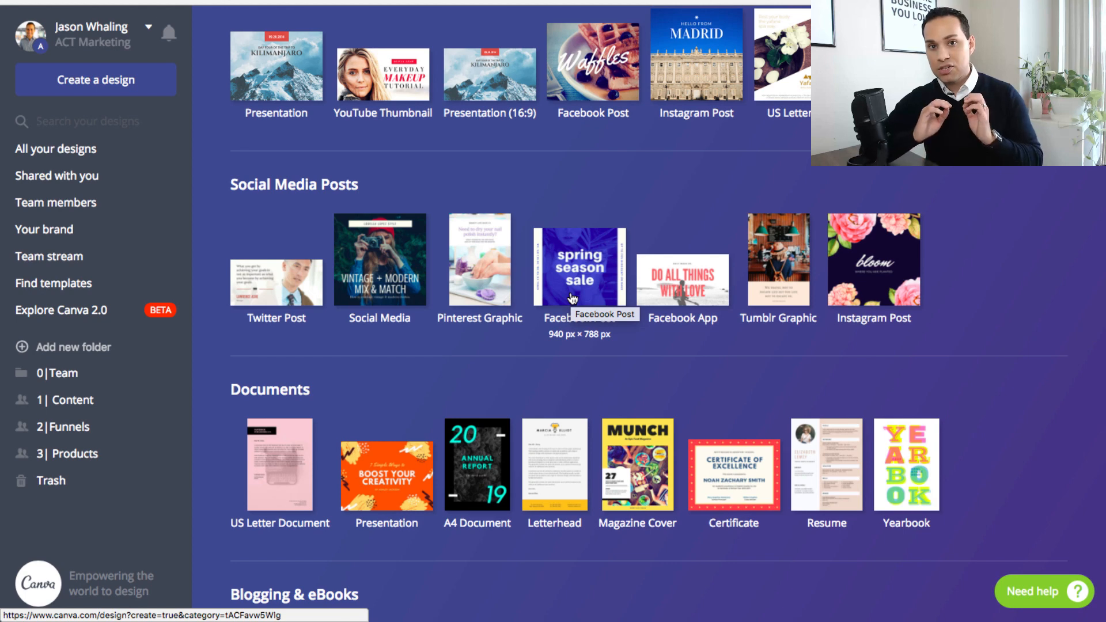
scroll(572, 298, "up", 2)
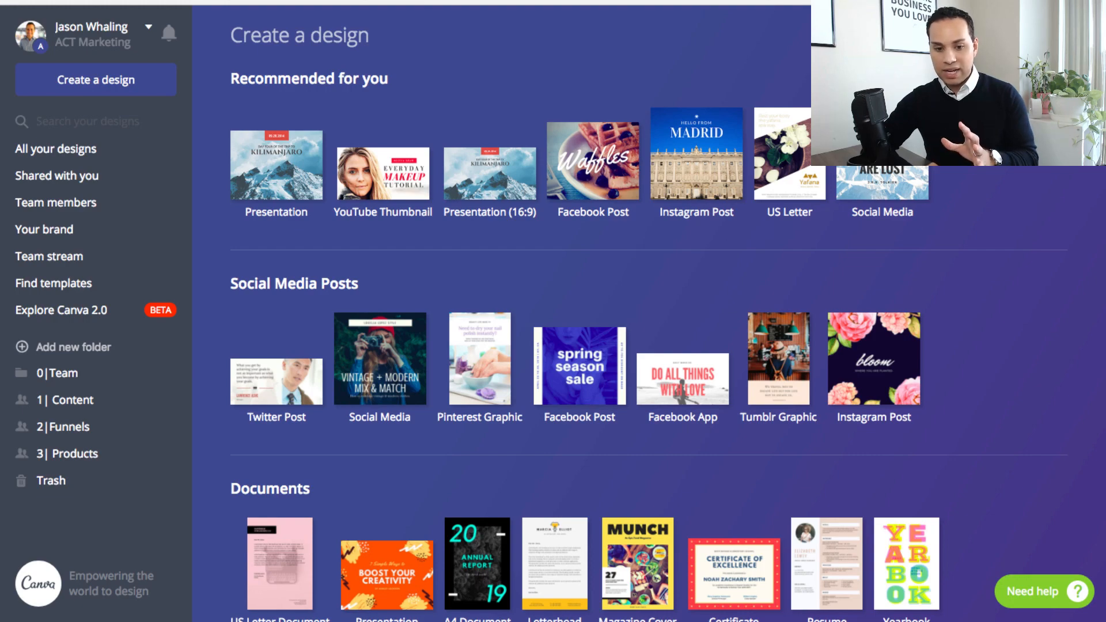
key("Escape")
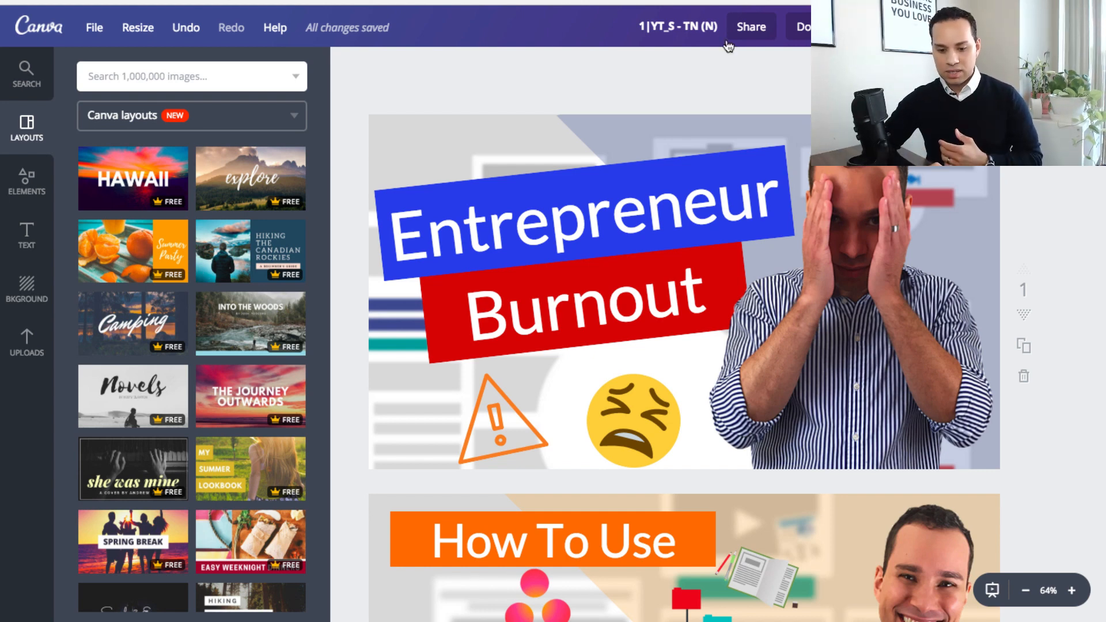
Step: Duplicate the Entrepreneur Burnout thumbnail page and delete the man's photo and the blue overlay from the first page
left_click(1024, 345)
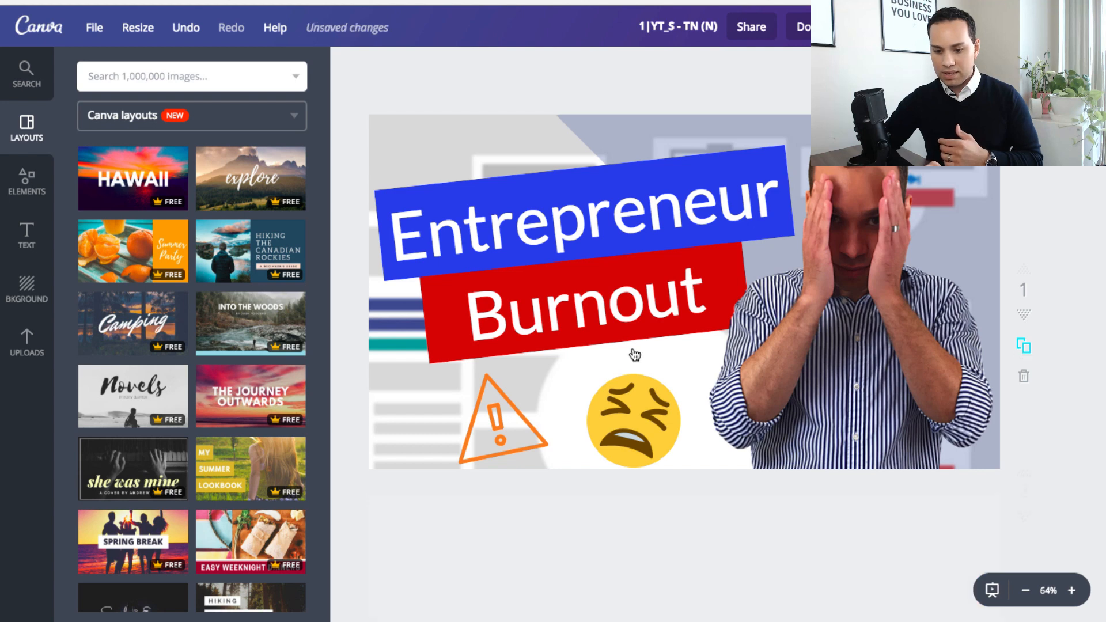
left_click(948, 336)
key("Delete")
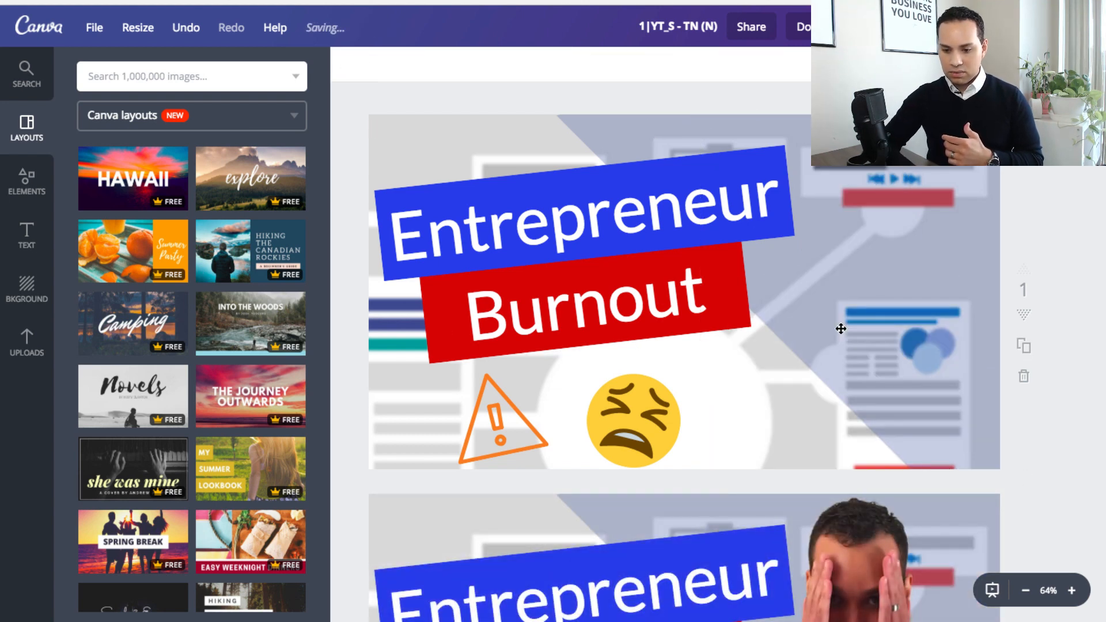
left_click(877, 295)
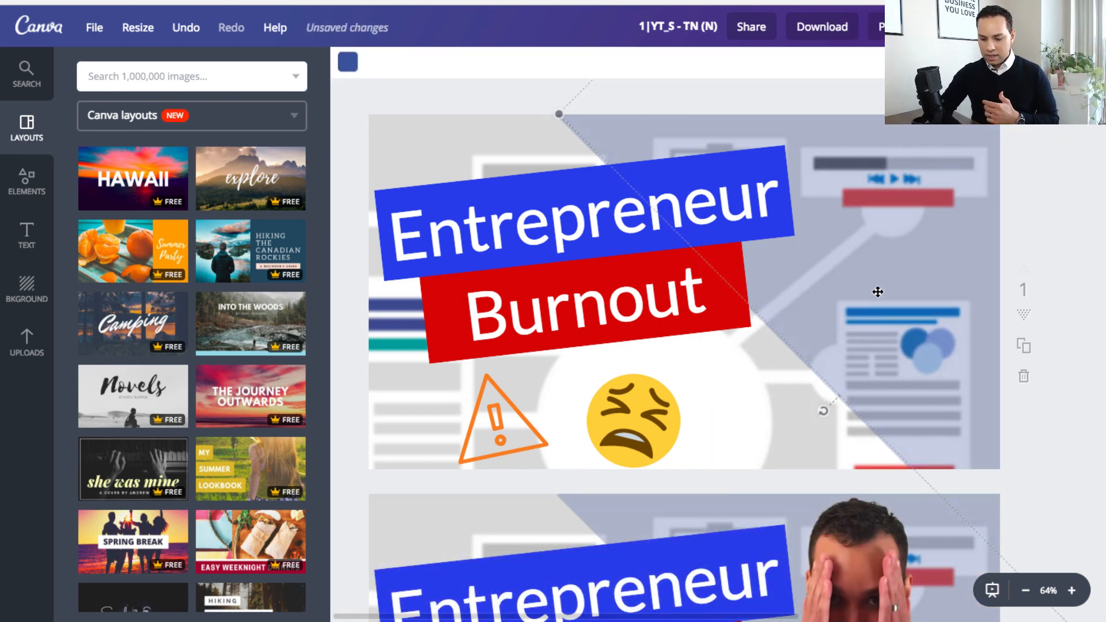
key("Delete")
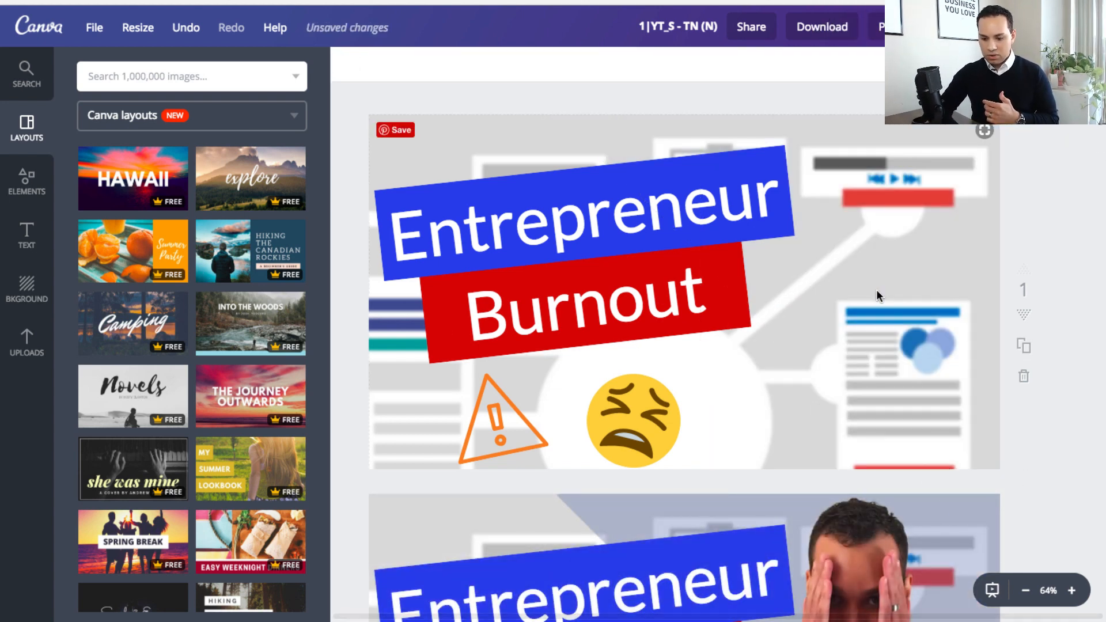
Step: Delete the warning triangle, the distressed emoji and the background image from the first Entrepreneur Burnout page
left_click(505, 427)
key("Delete")
left_click(654, 425)
key("Delete")
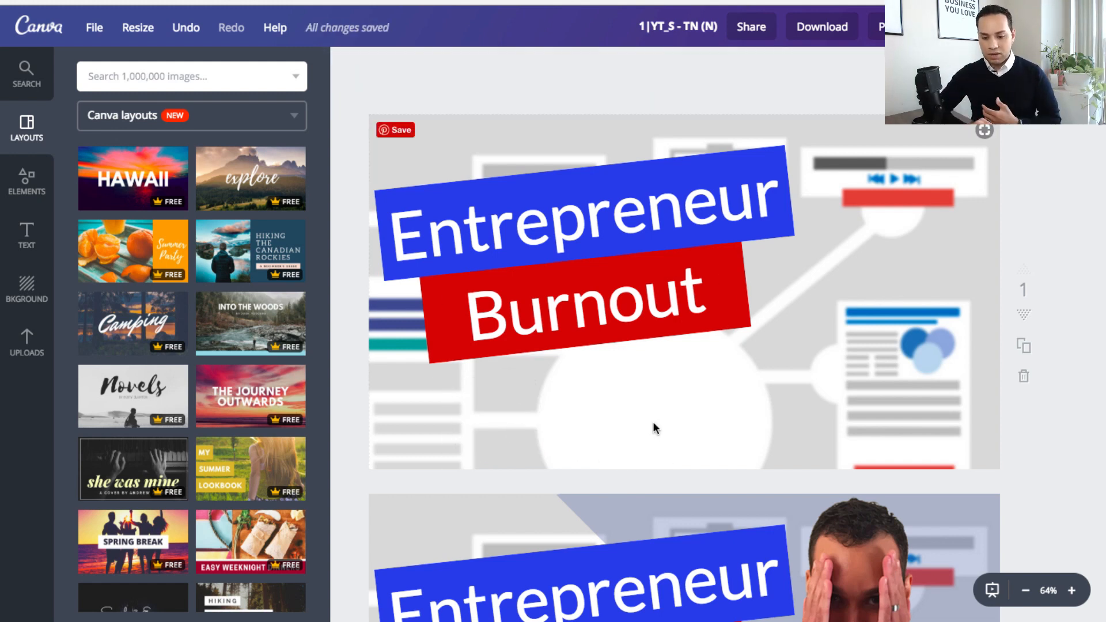
left_click(655, 426)
key("Delete")
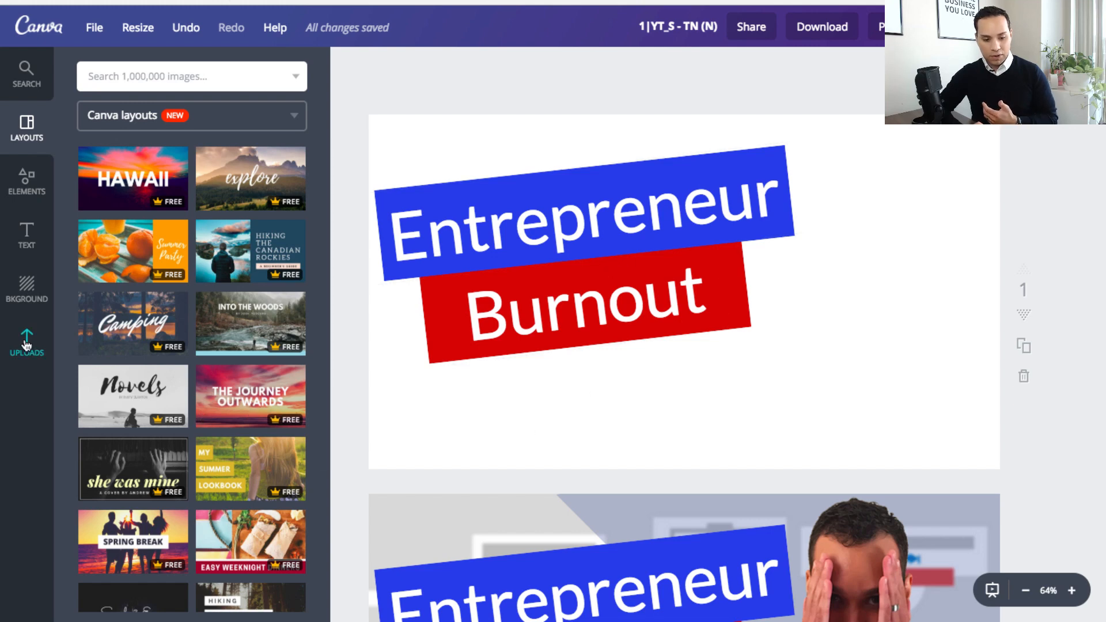
Step: Add the uploaded photo of the laptop on a wooden desk to the first Entrepreneur Burnout page
left_click(26, 346)
scroll(207, 396, "down", 10)
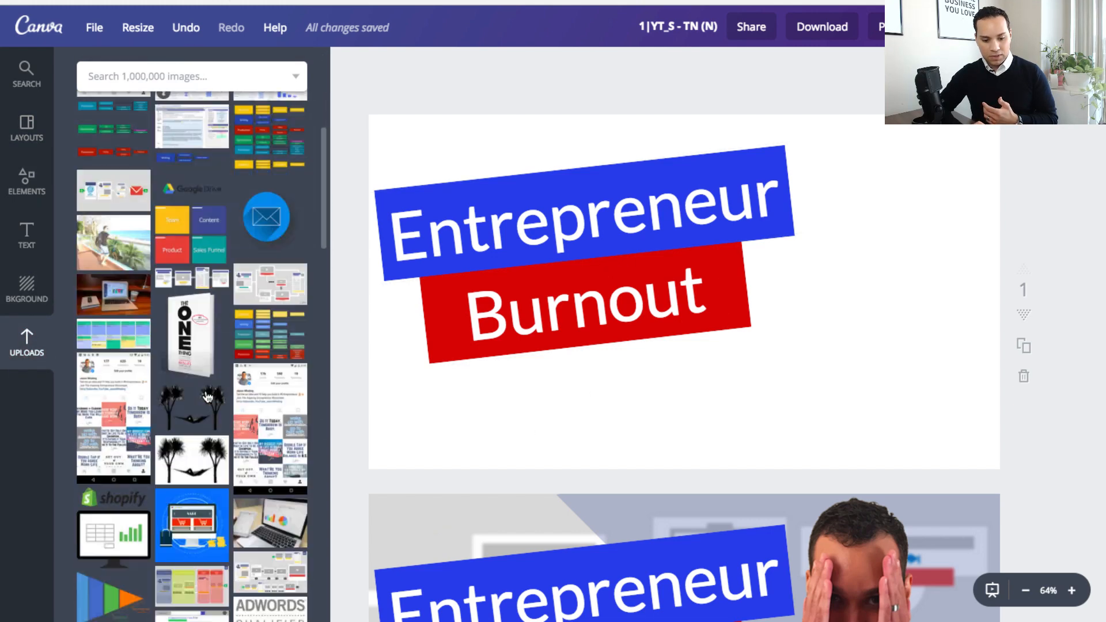
scroll(201, 396, "down", 6)
scroll(173, 389, "up", 5)
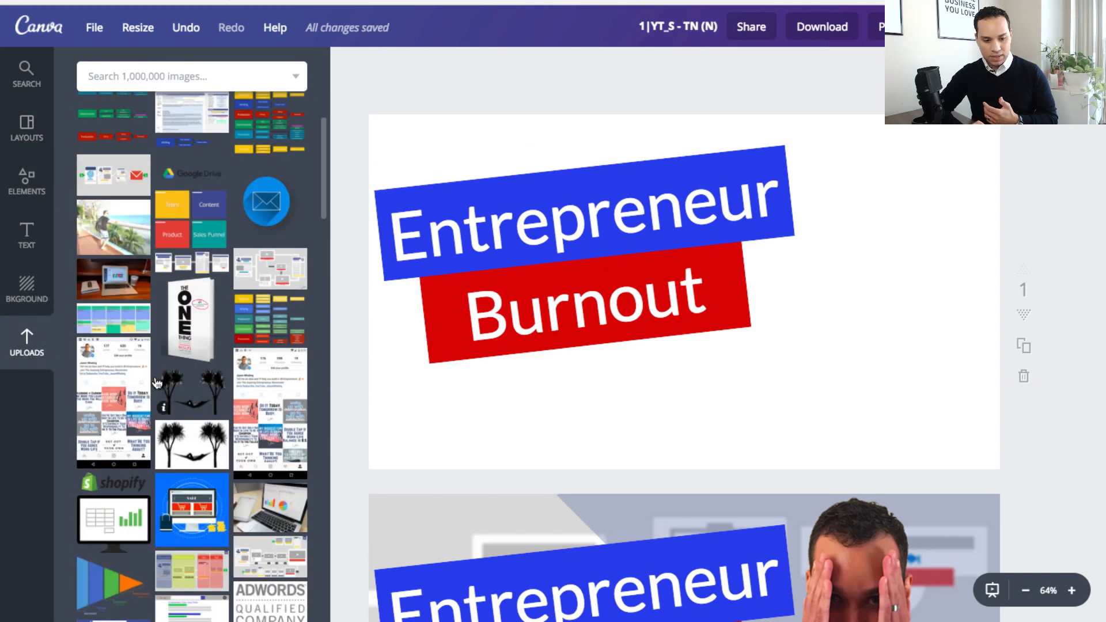
scroll(156, 383, "up", 2)
left_click(126, 357)
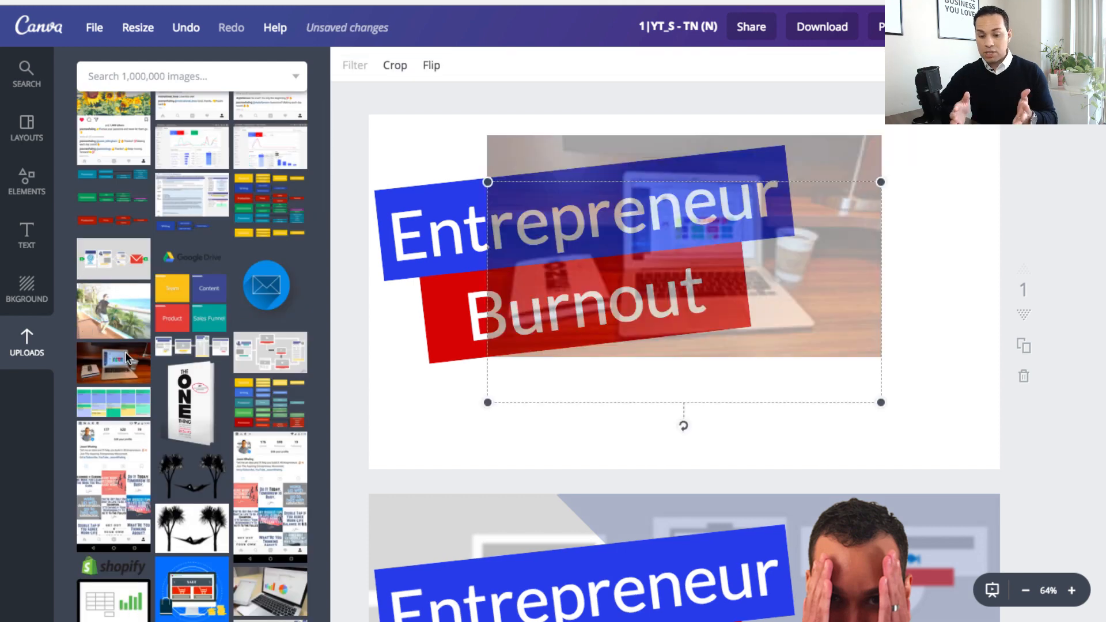
Step: Enlarge the laptop photo to cover the whole first page and send it behind the title text
left_click_drag(654, 277, 540, 199)
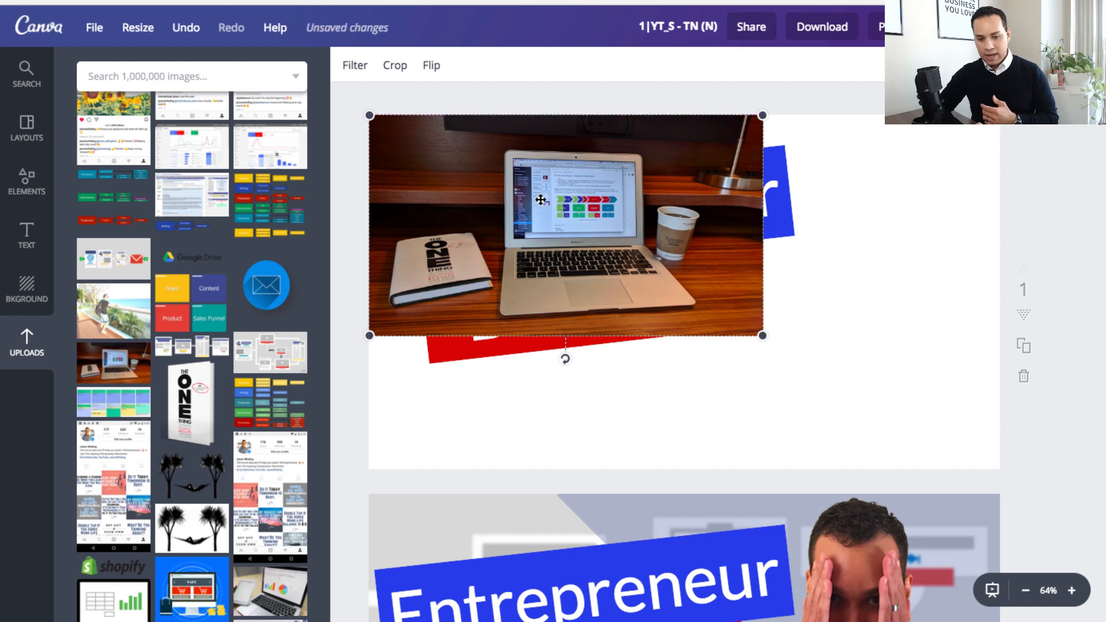
left_click_drag(762, 335, 1022, 454)
key("super+shift+[")
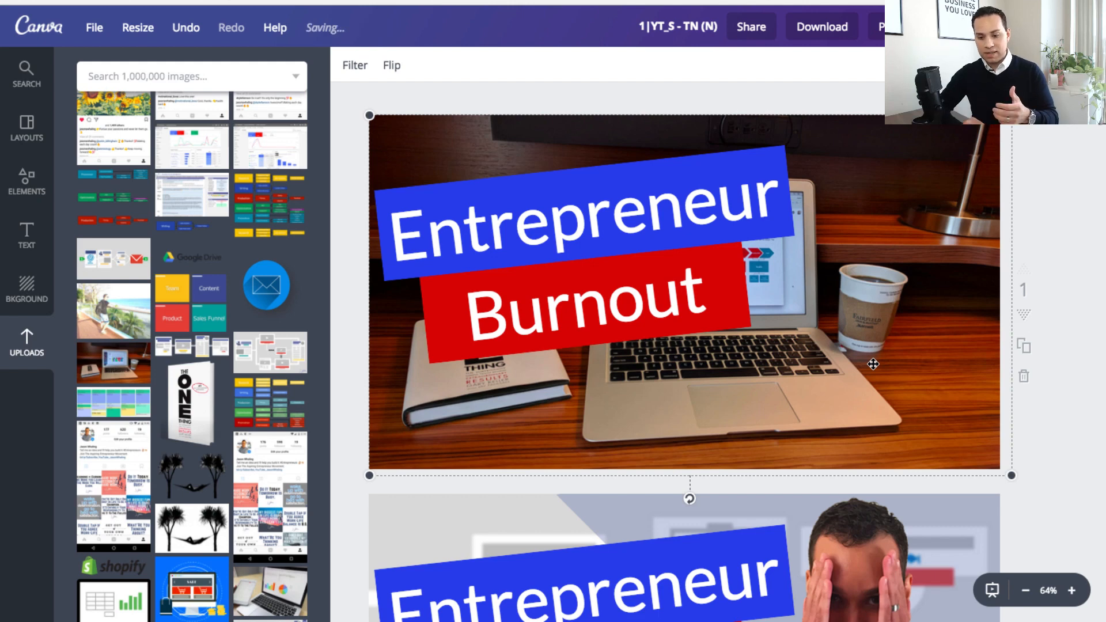
mouse_move(873, 362)
left_mouse_down()
mouse_move(845, 358)
mouse_move(866, 361)
left_mouse_up()
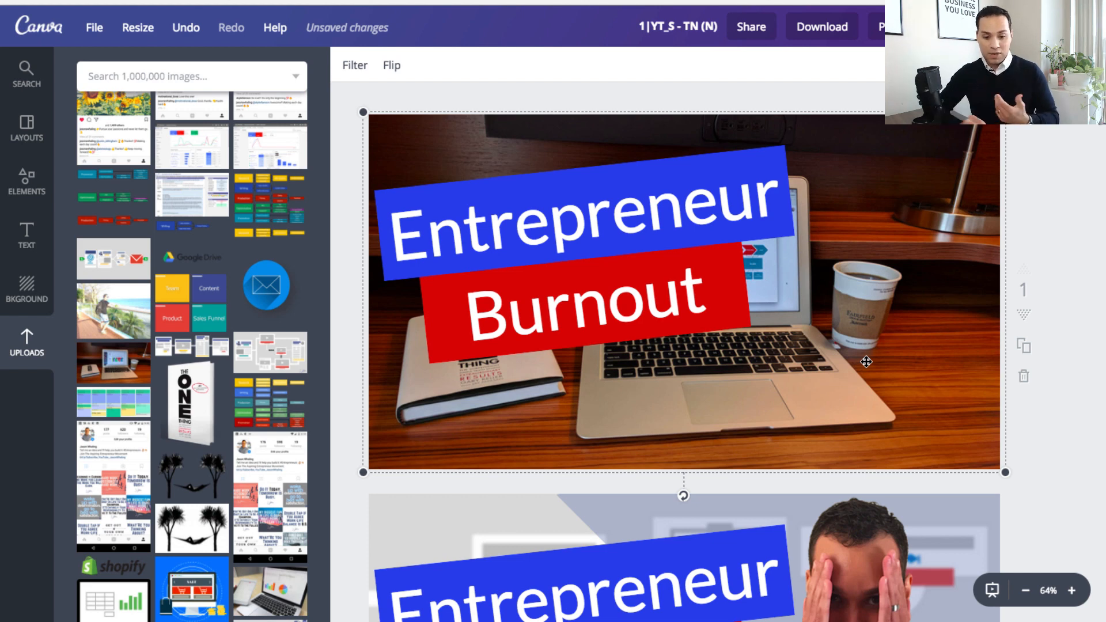
Step: Compare the Edge, Epic and Cali filters on the laptop photo, apply Drama, and set its transparency to 67
left_click(365, 72)
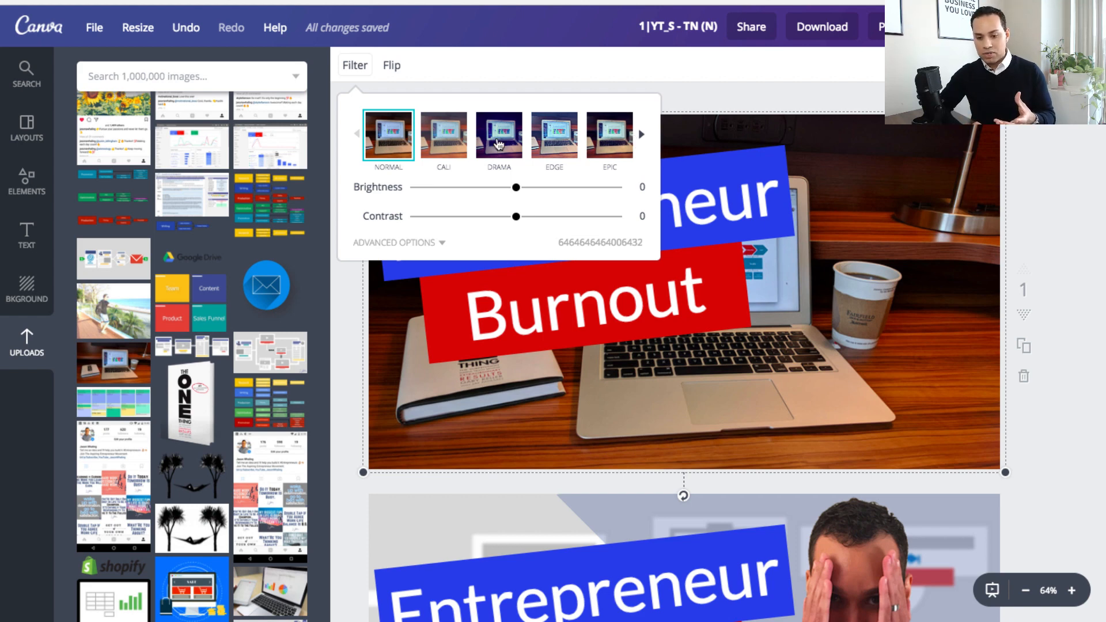
left_click(497, 145)
left_click(554, 147)
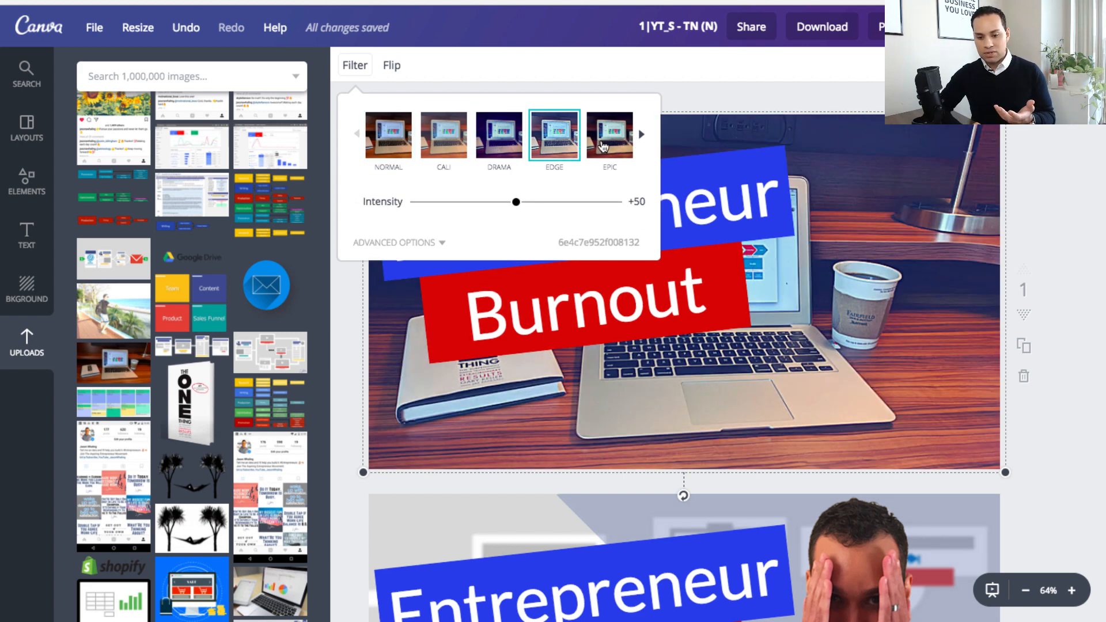
left_click(604, 146)
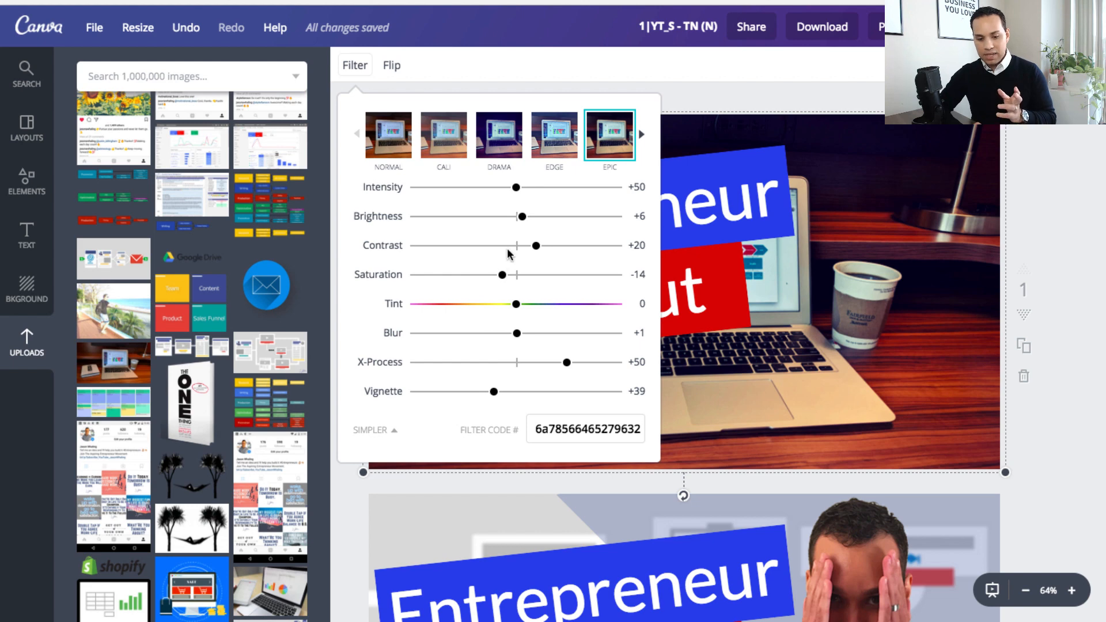
left_click(449, 153)
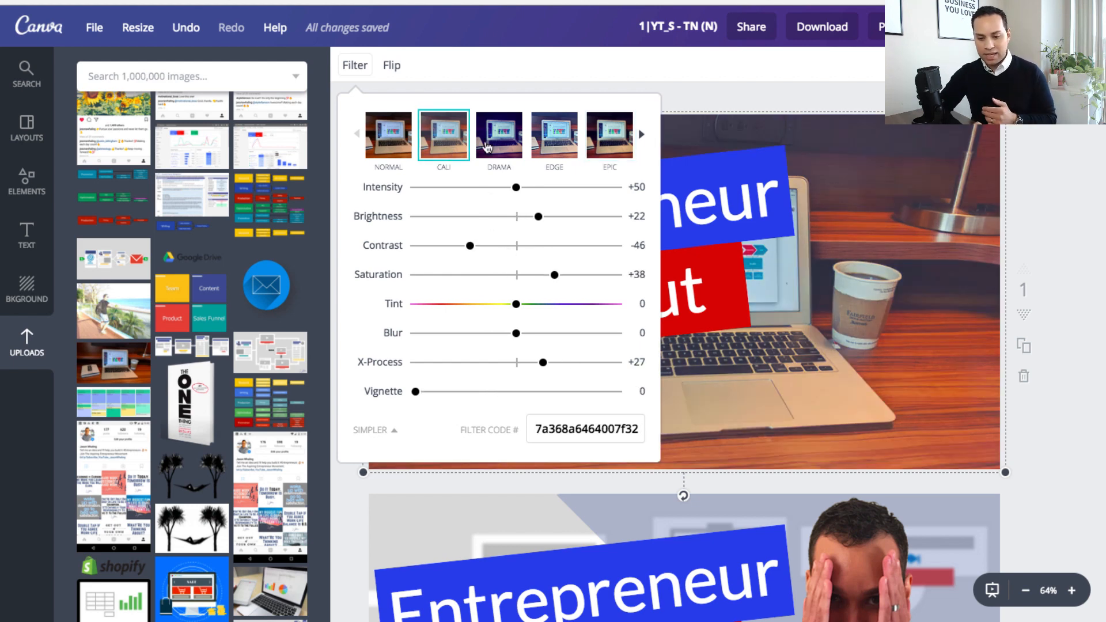
left_click(494, 147)
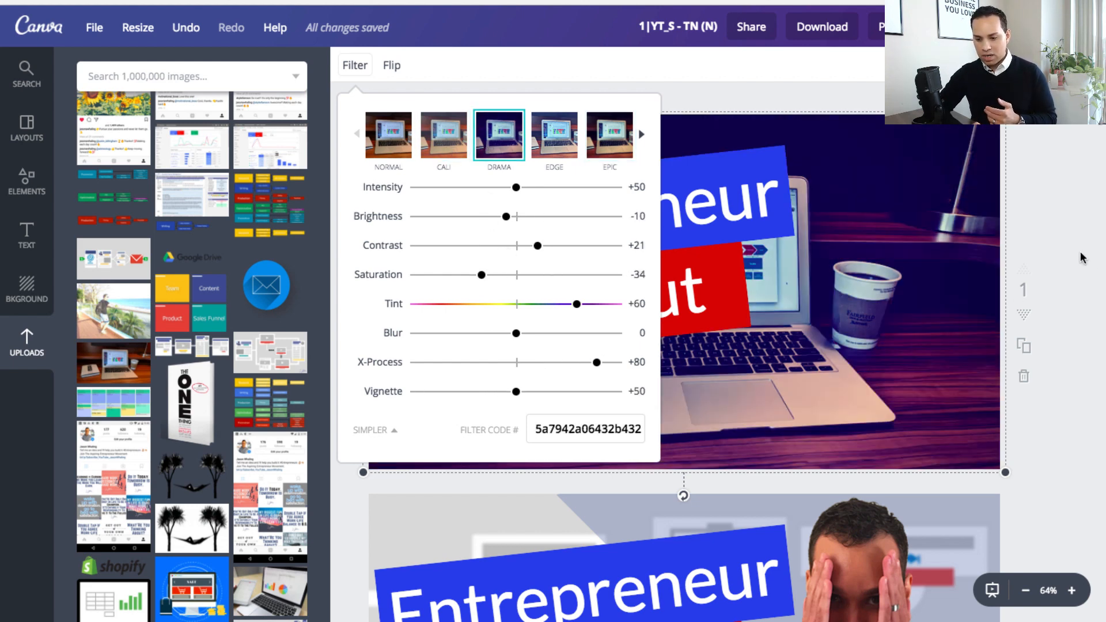
left_click(1038, 190)
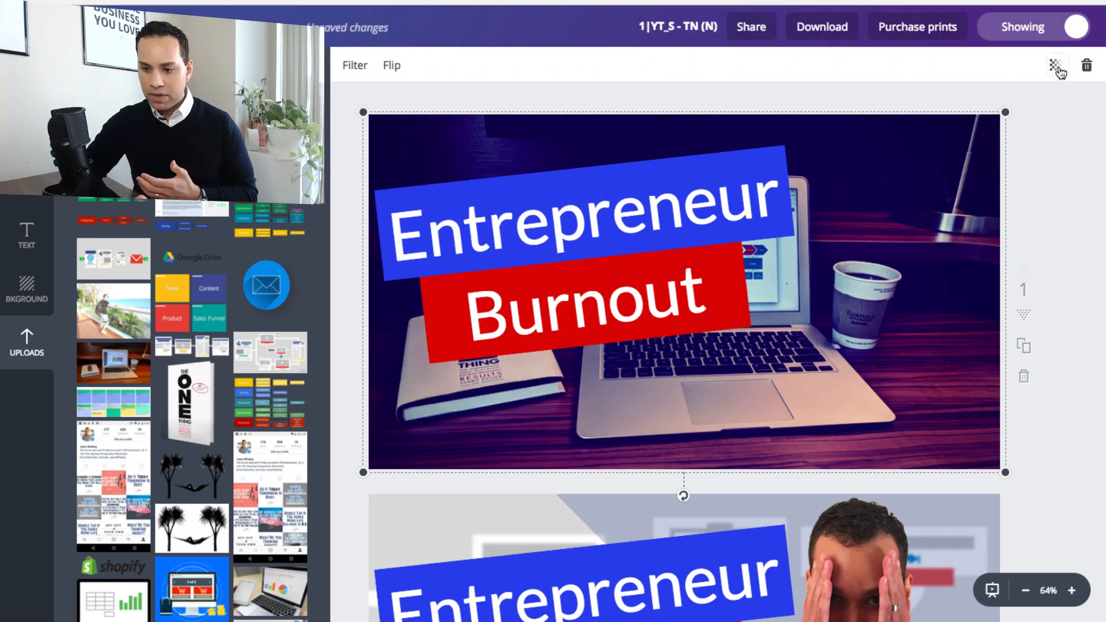
left_click(1057, 67)
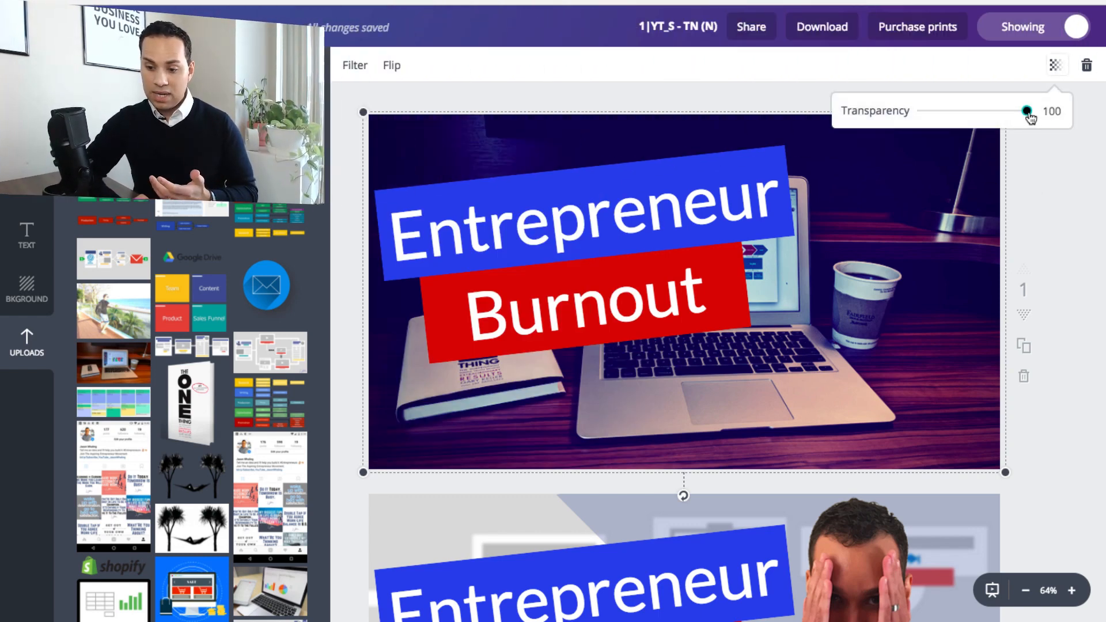
left_click_drag(1029, 110, 992, 118)
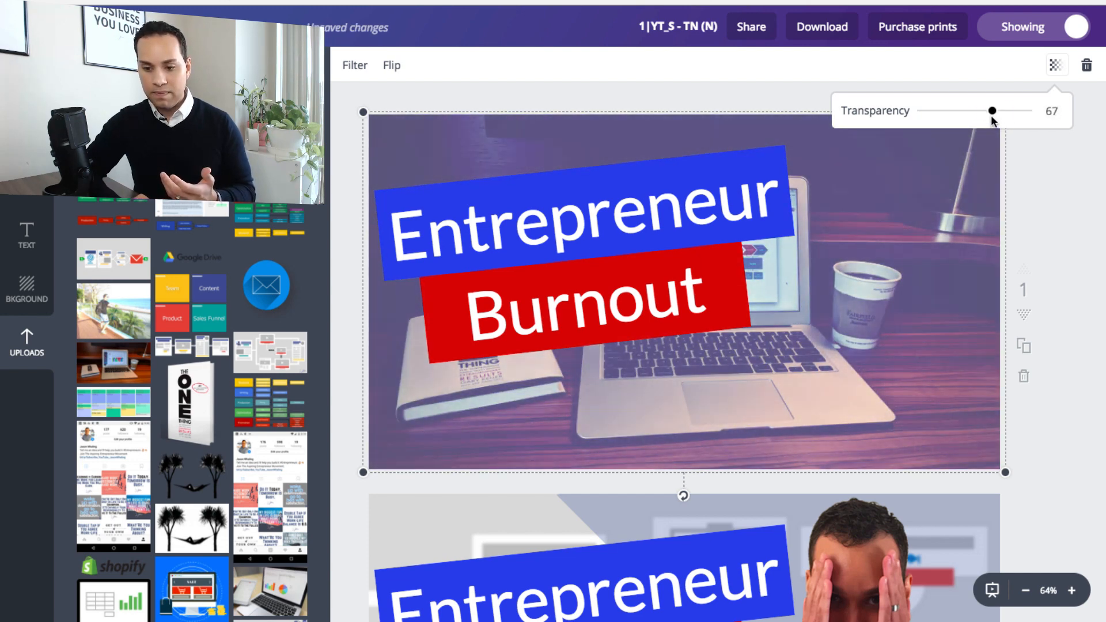
Step: Try flipping the laptop background photo horizontally and vertically, and undo the flips
left_click(392, 67)
left_click(424, 118)
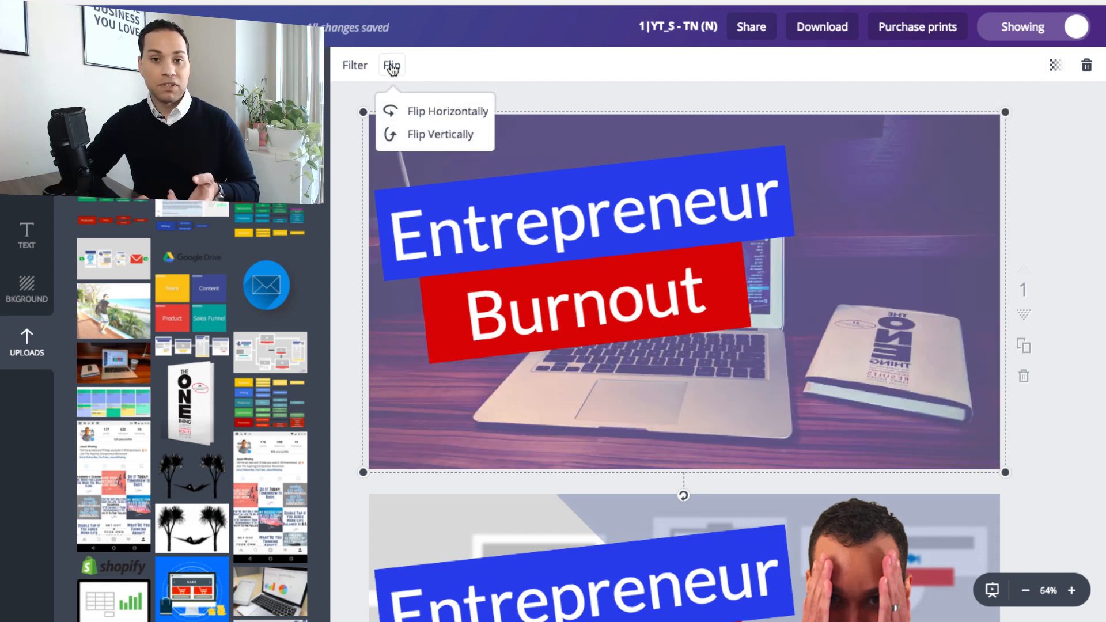
left_click(419, 136)
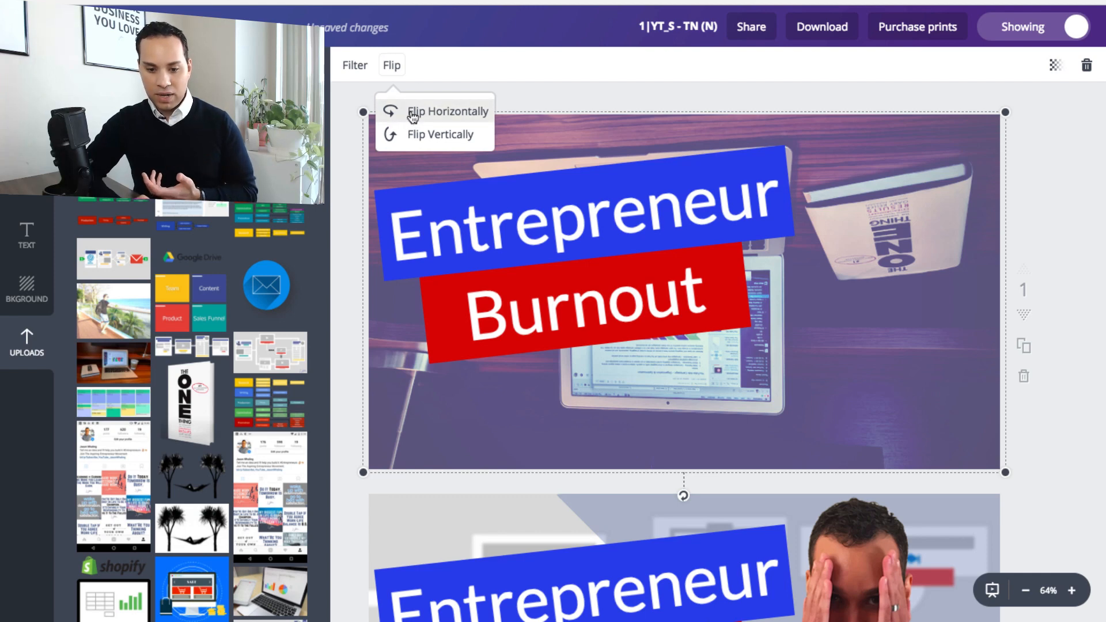
left_click(413, 117)
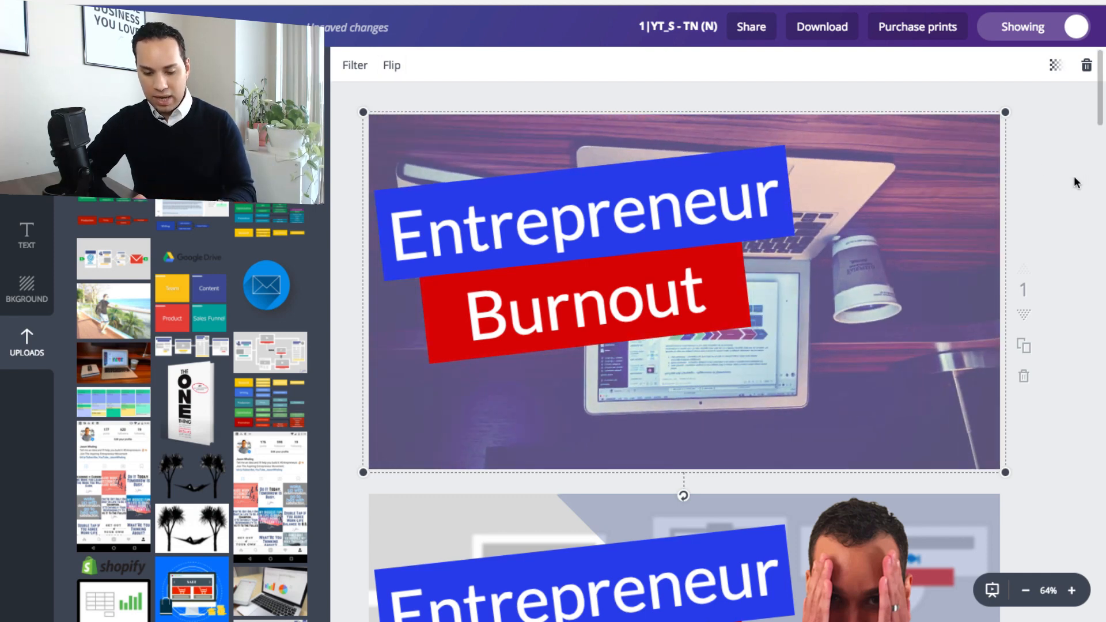
key("super+z")
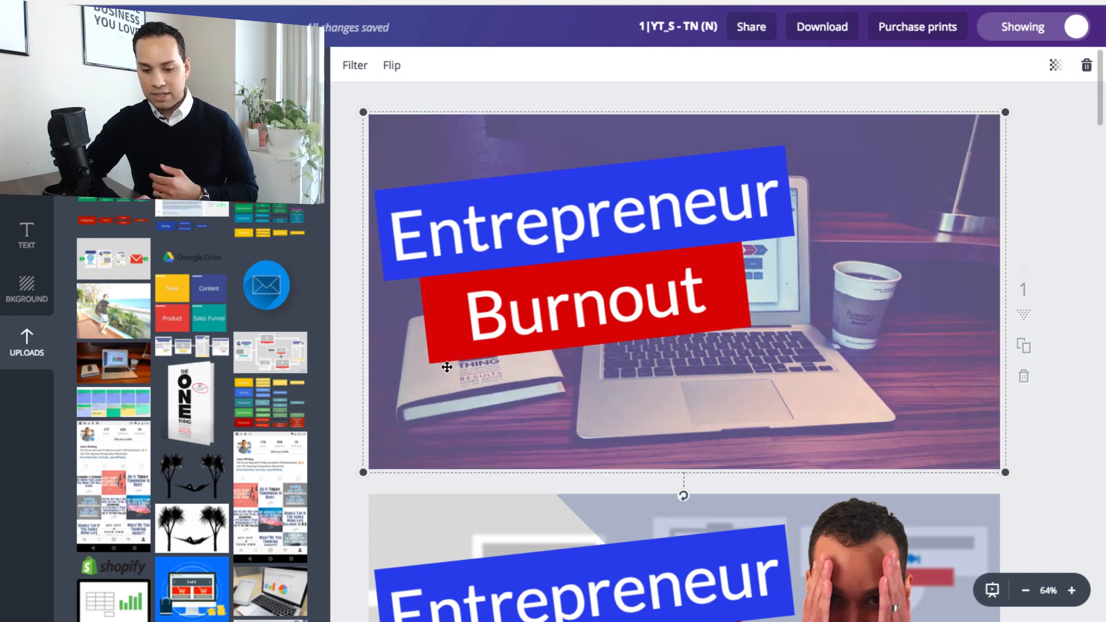
Step: View the web link option for the Burnout text and leave it without entering a URL
left_click(584, 309)
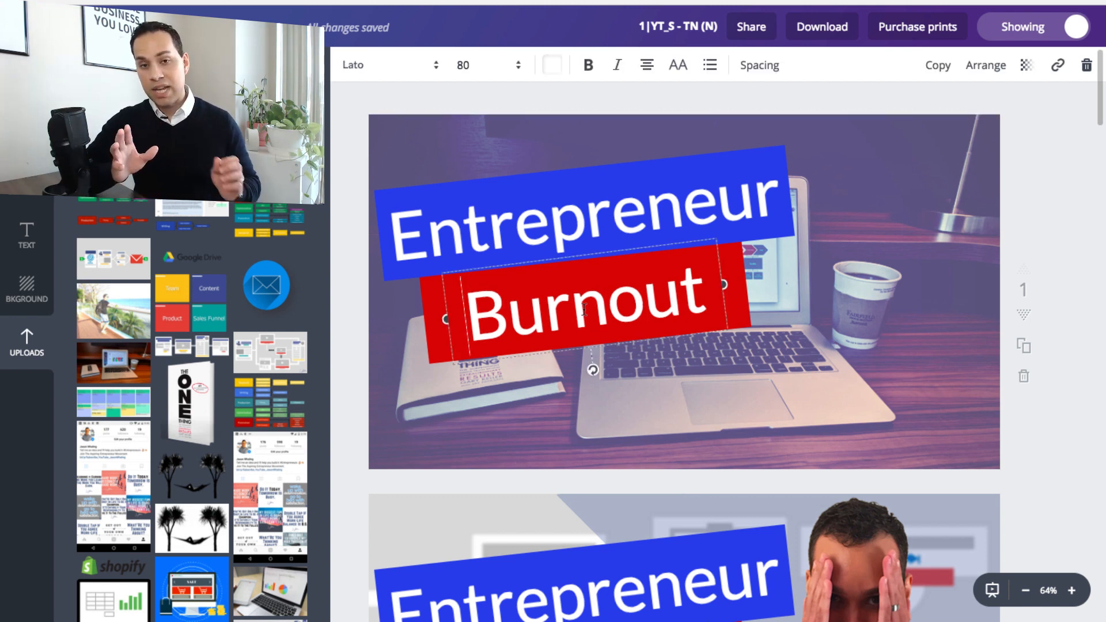
left_click(1058, 67)
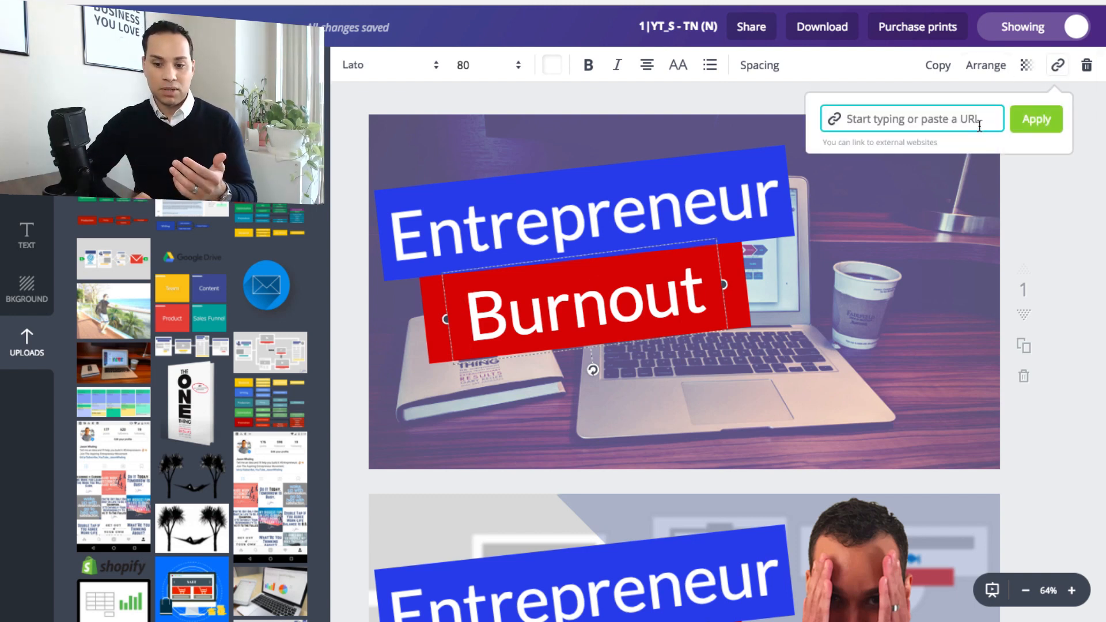
left_click(1048, 207)
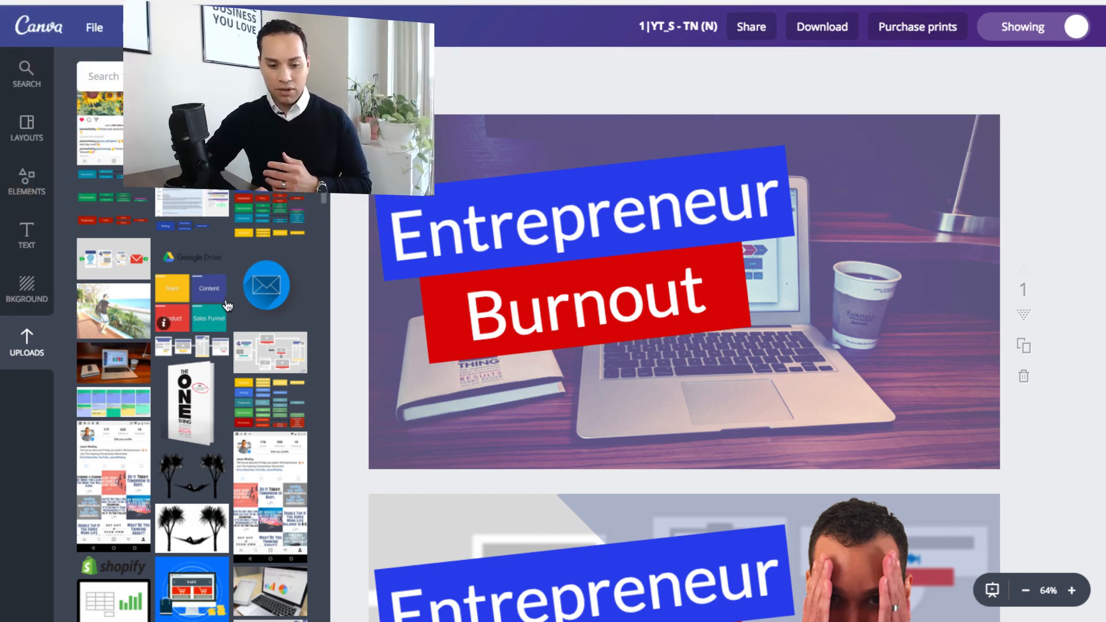
Step: Add the uploaded blue envelope icon to the first page and place it just below the Burnout text
scroll(228, 306, "up", 5)
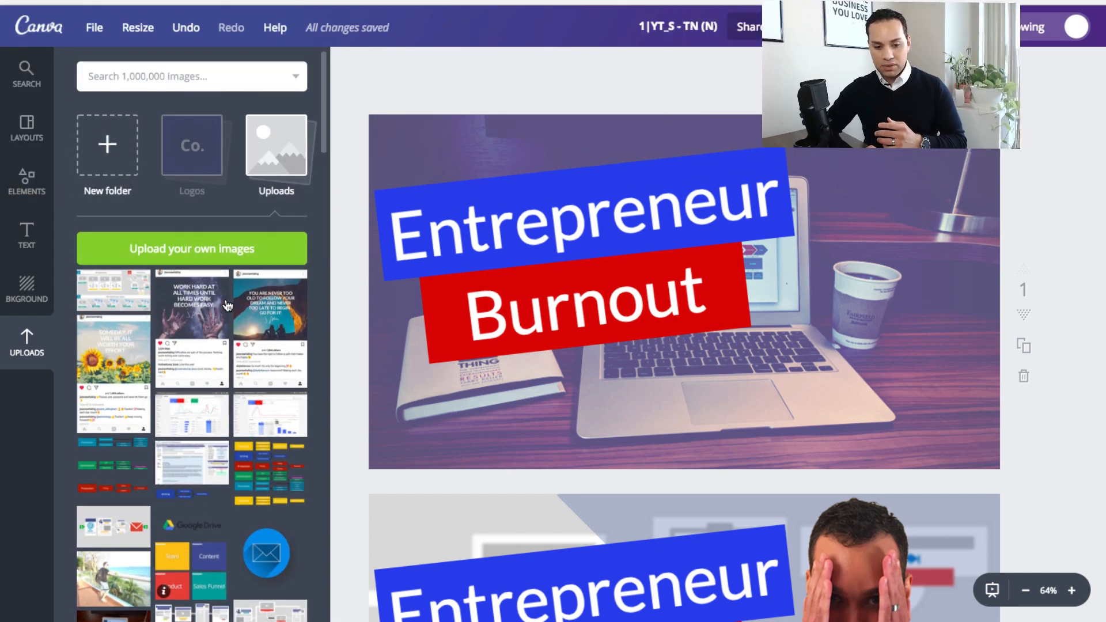
left_click(265, 555)
left_click_drag(693, 288, 567, 418)
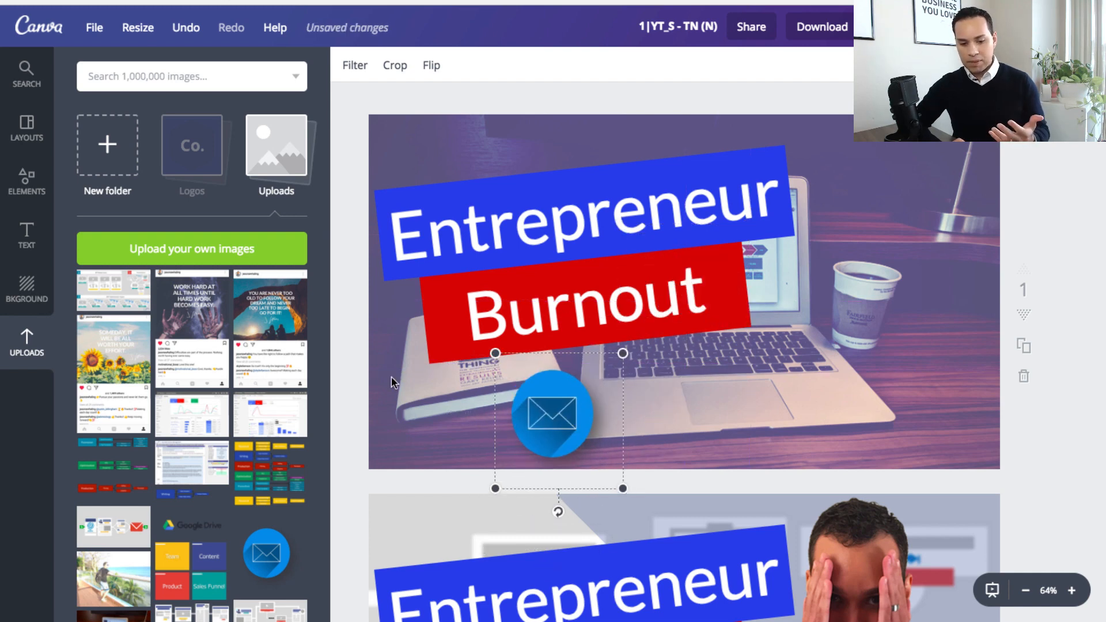
Step: Search the image library for "fire", browse the illustrations, and add the orange three-tone single flame to the first page
left_click(29, 189)
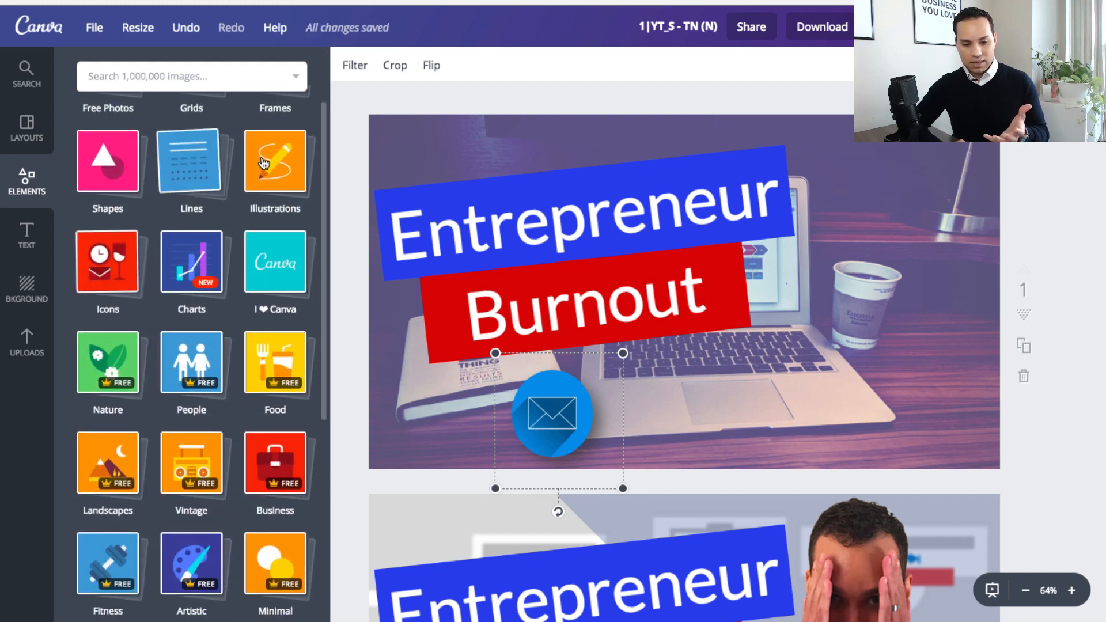
left_click(248, 77)
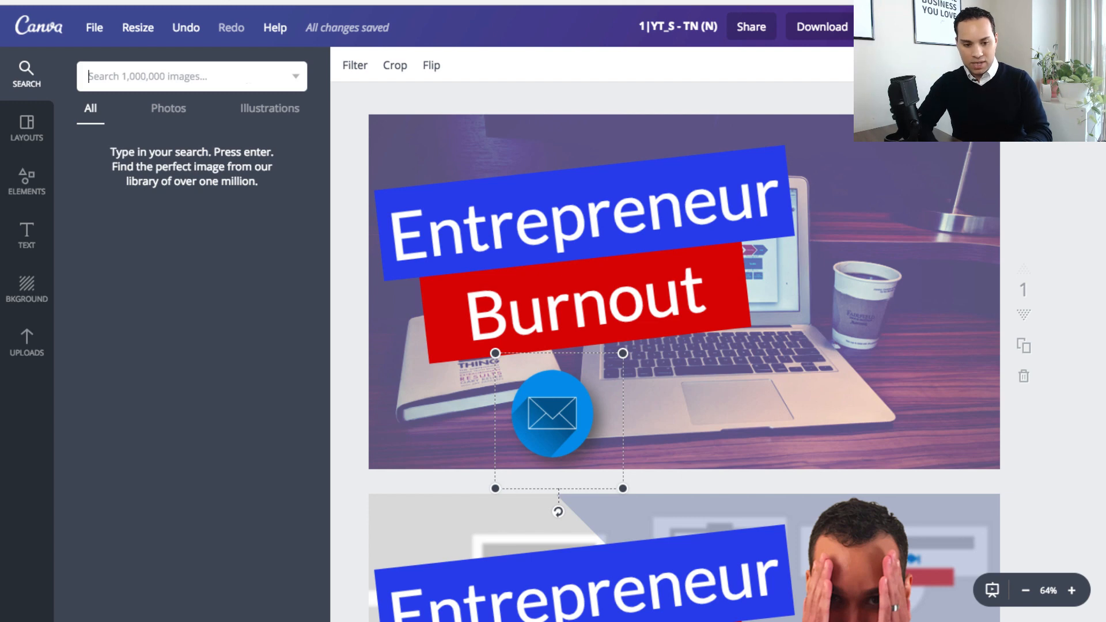
type("fire")
key("Return")
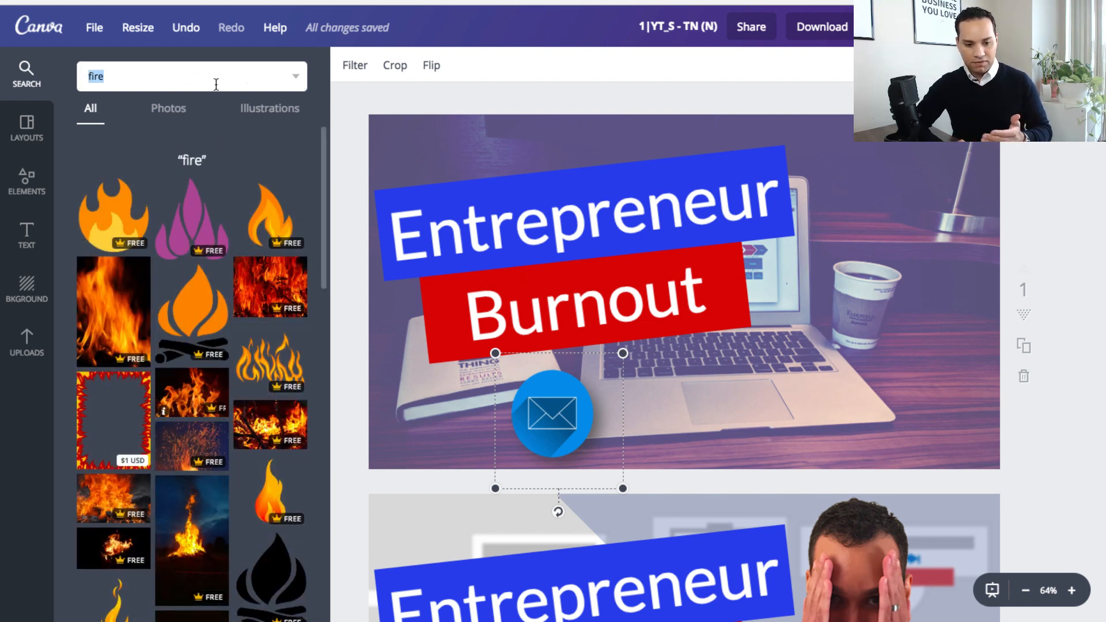
left_click(271, 110)
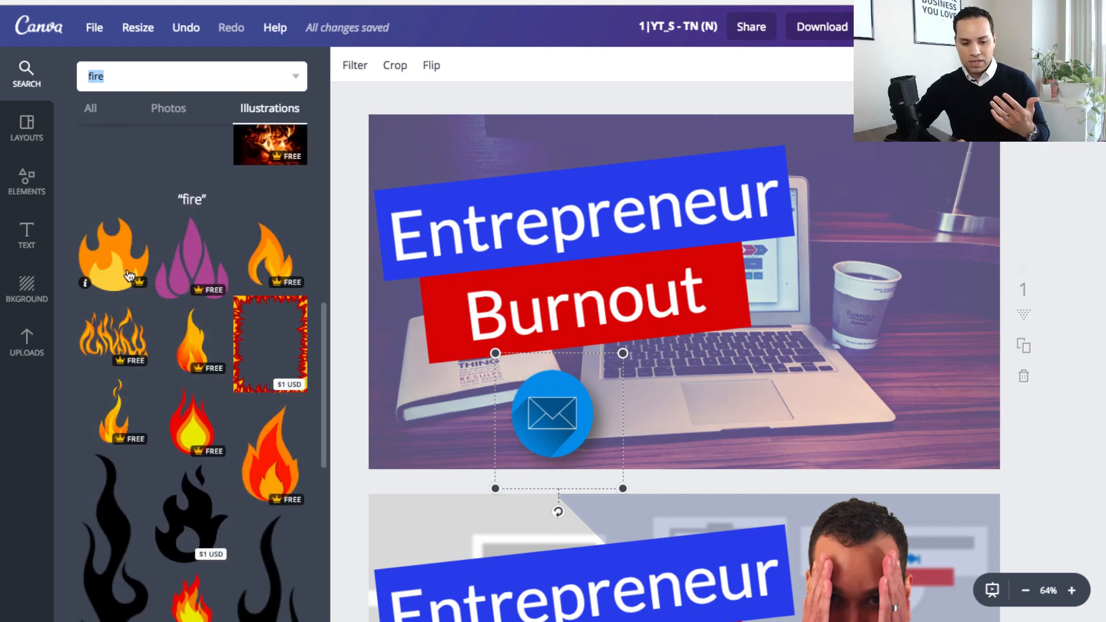
scroll(127, 282, "down", 6)
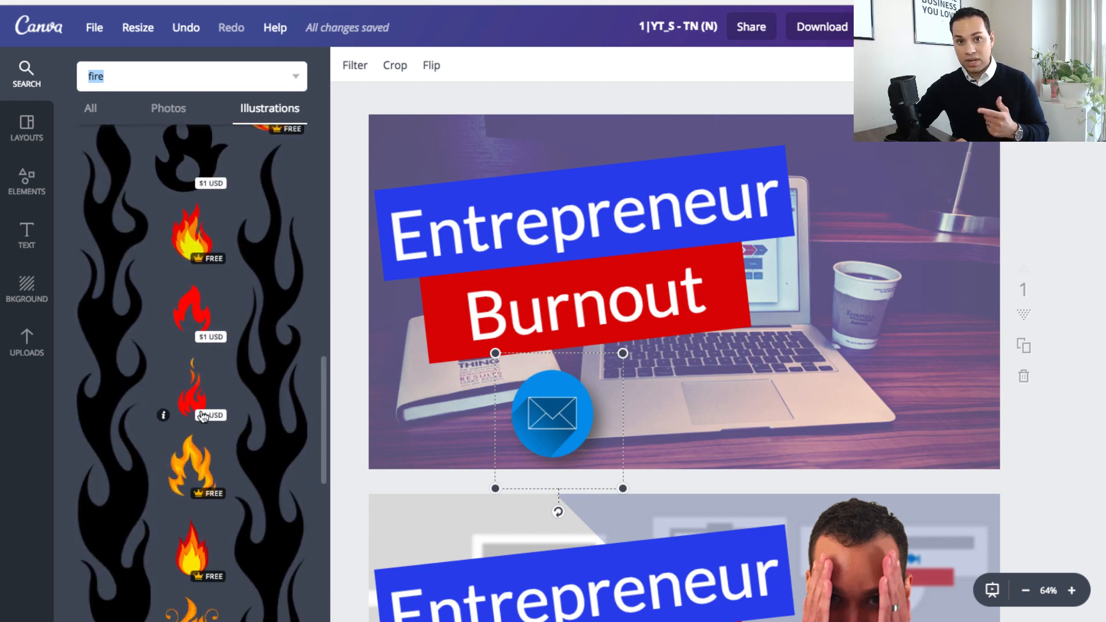
scroll(202, 414, "down", 10)
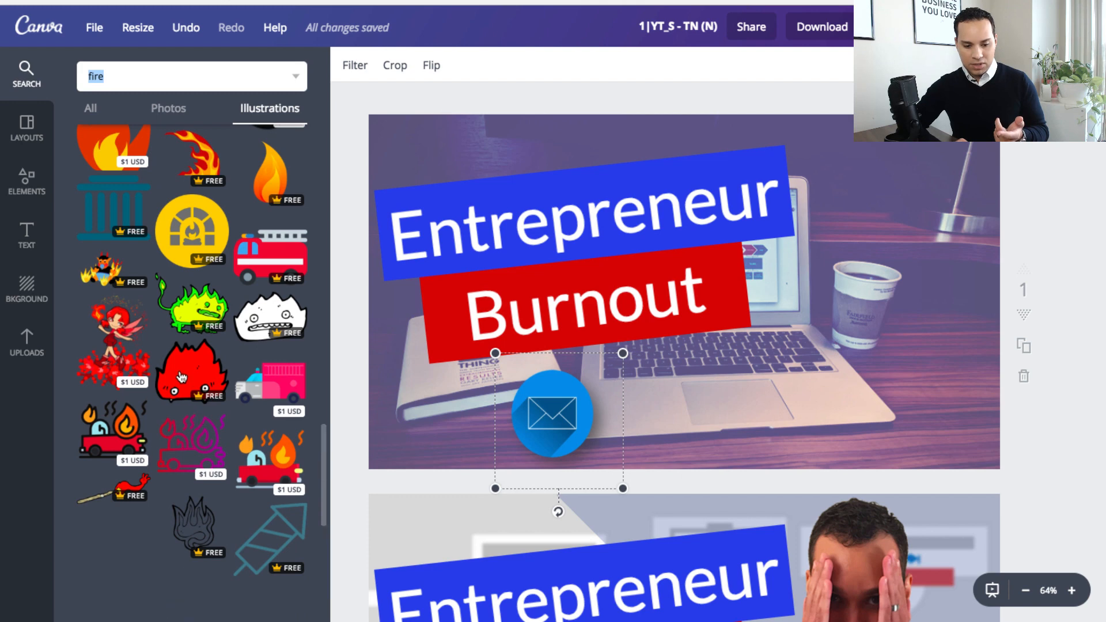
scroll(107, 342, "up", 15)
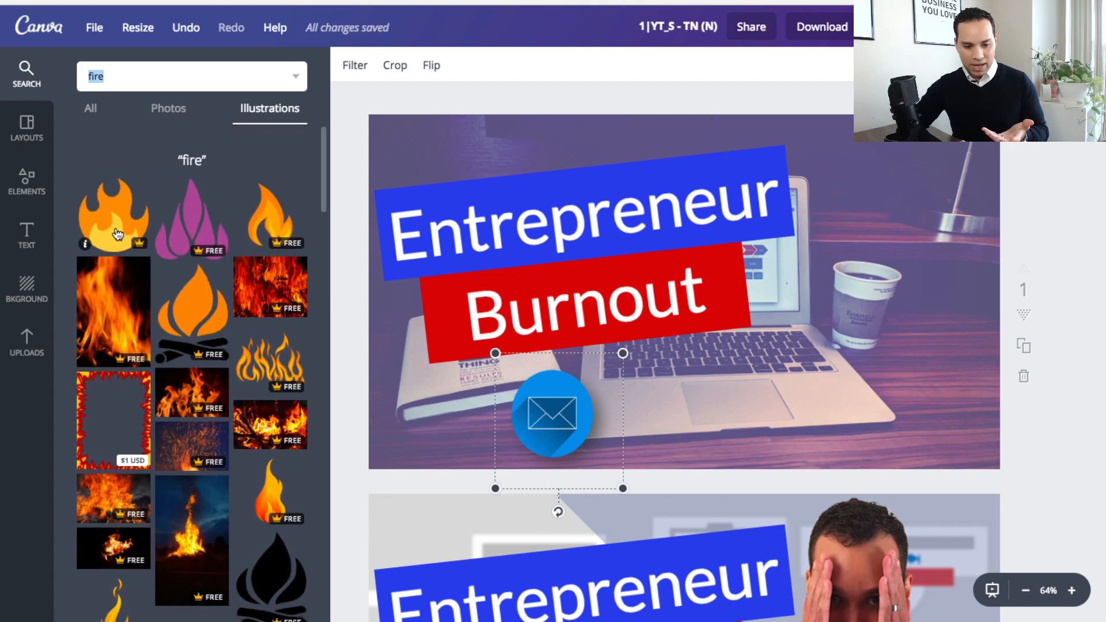
left_click(274, 225)
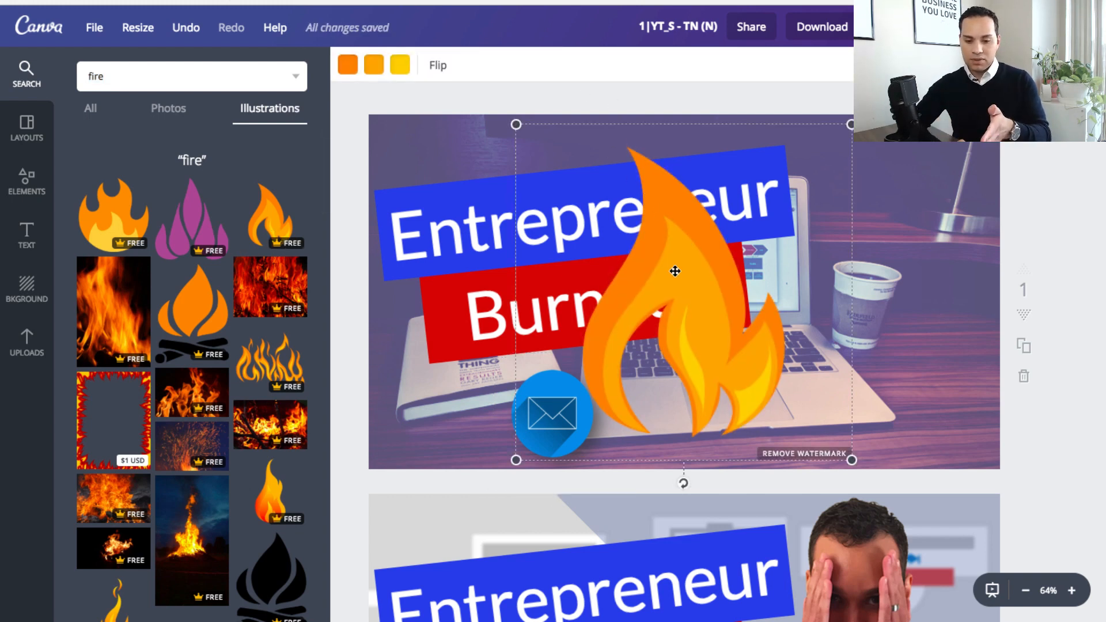
Step: Recolor the flame's outer orange with the mustard yellow of the 2|SalesFunnel Process palette
left_click(349, 67)
scroll(432, 243, "down", 5)
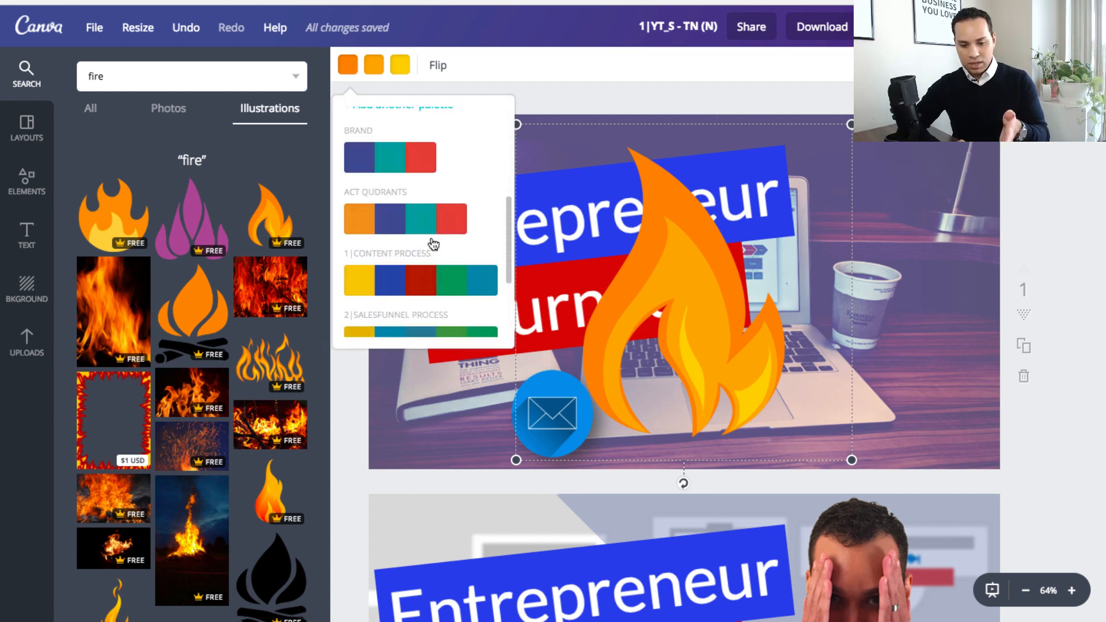
scroll(432, 244, "up", 5)
scroll(433, 243, "down", 5)
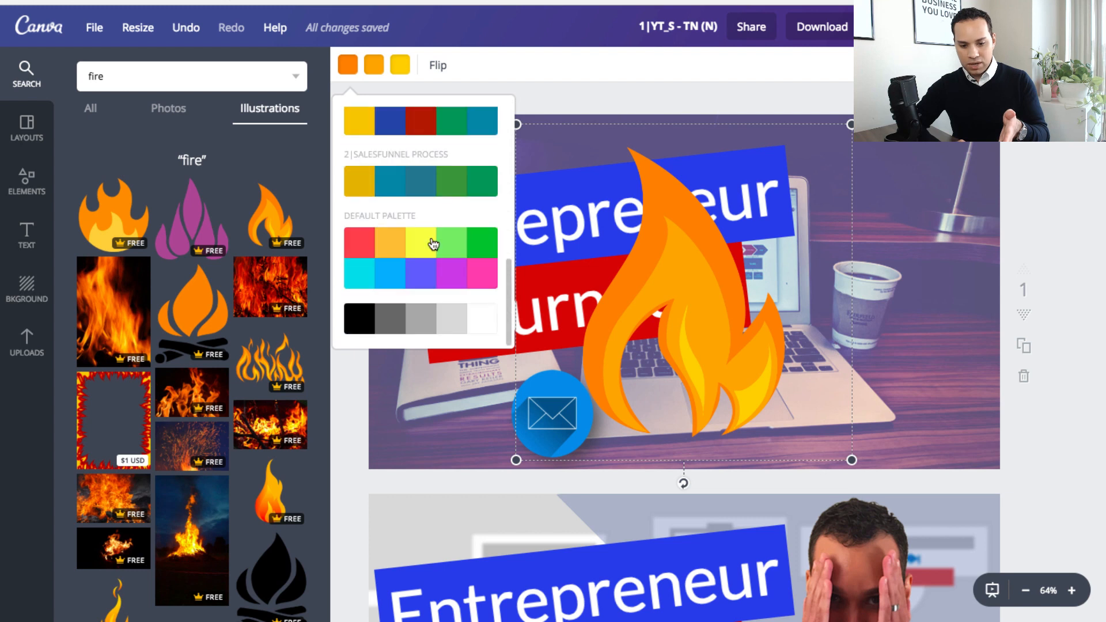
scroll(402, 198, "down", 3)
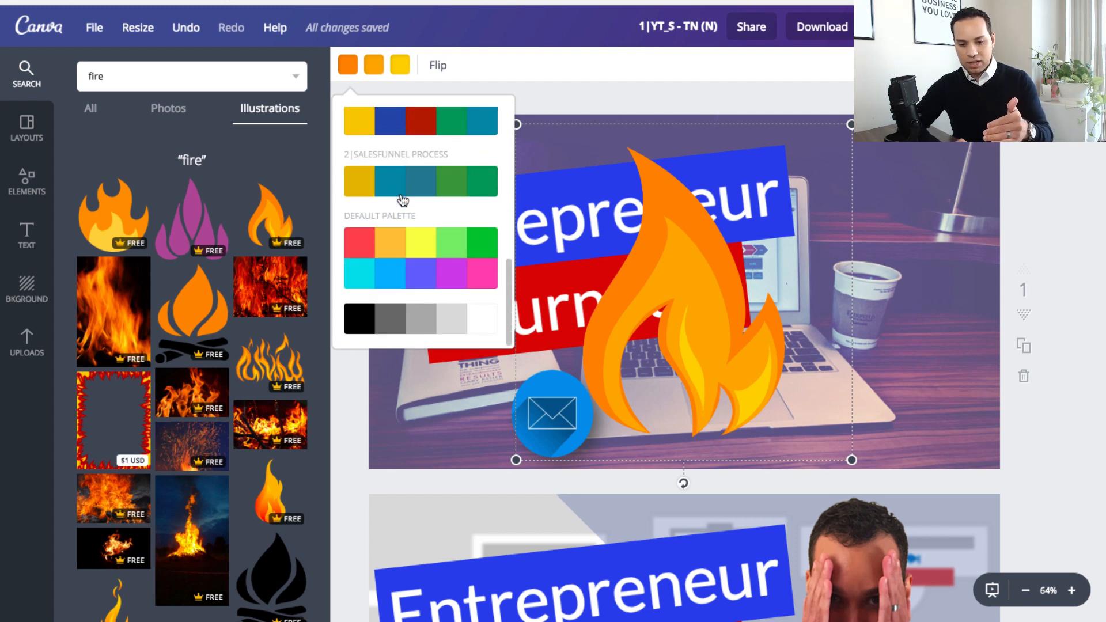
left_click(360, 187)
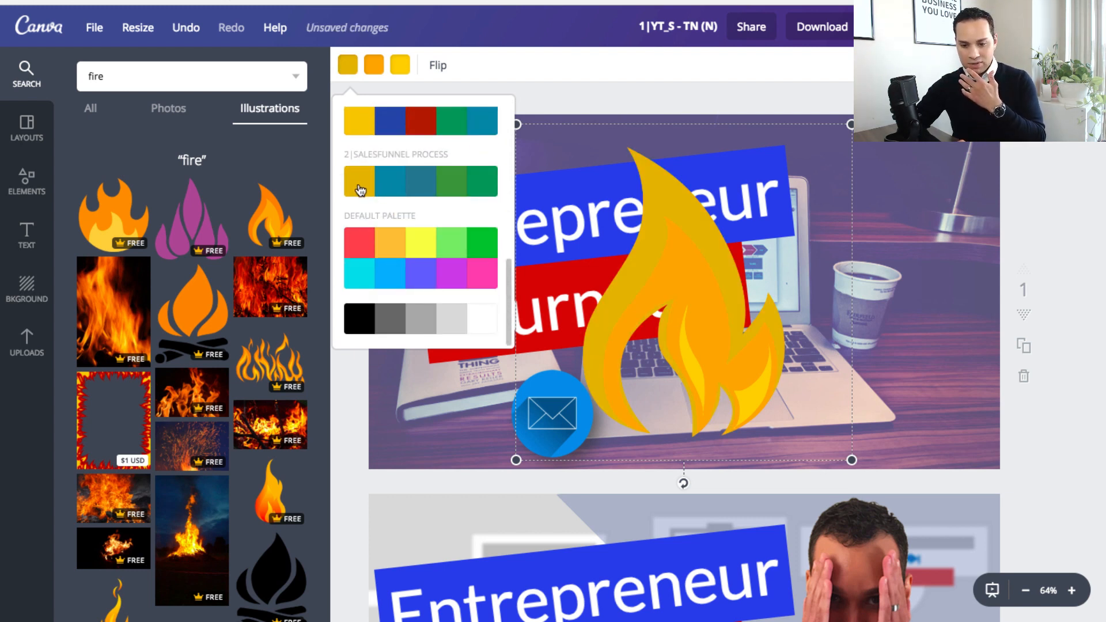
Step: Recolor the flame's middle tone teal and its inner tone slate blue using the 2|SalesFunnel Process palette
left_click(372, 66)
scroll(461, 249, "down", 5)
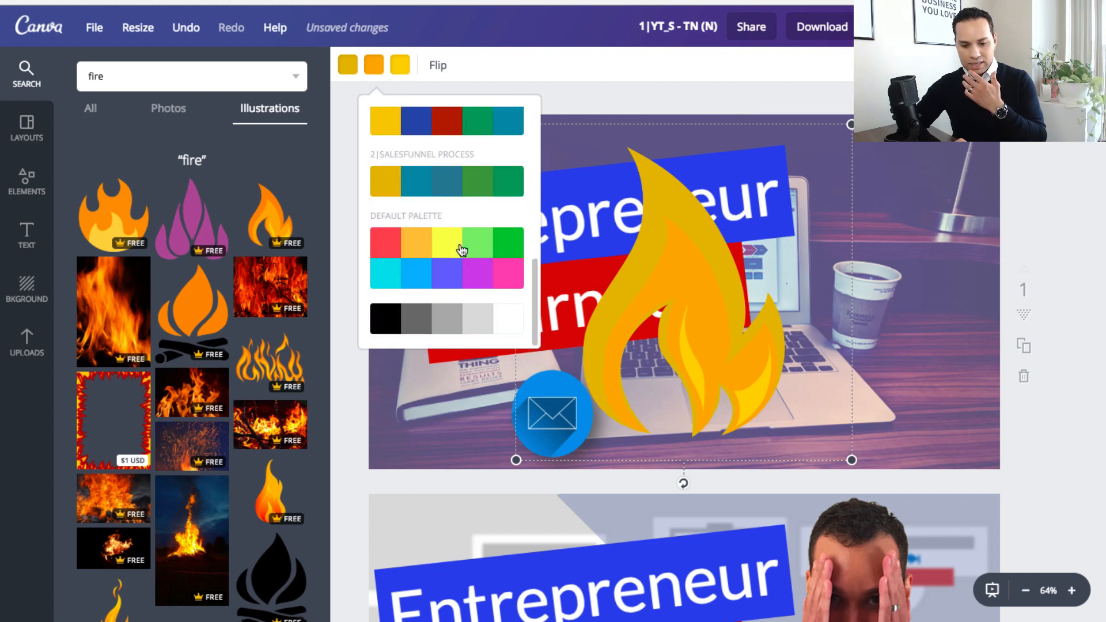
left_click(423, 192)
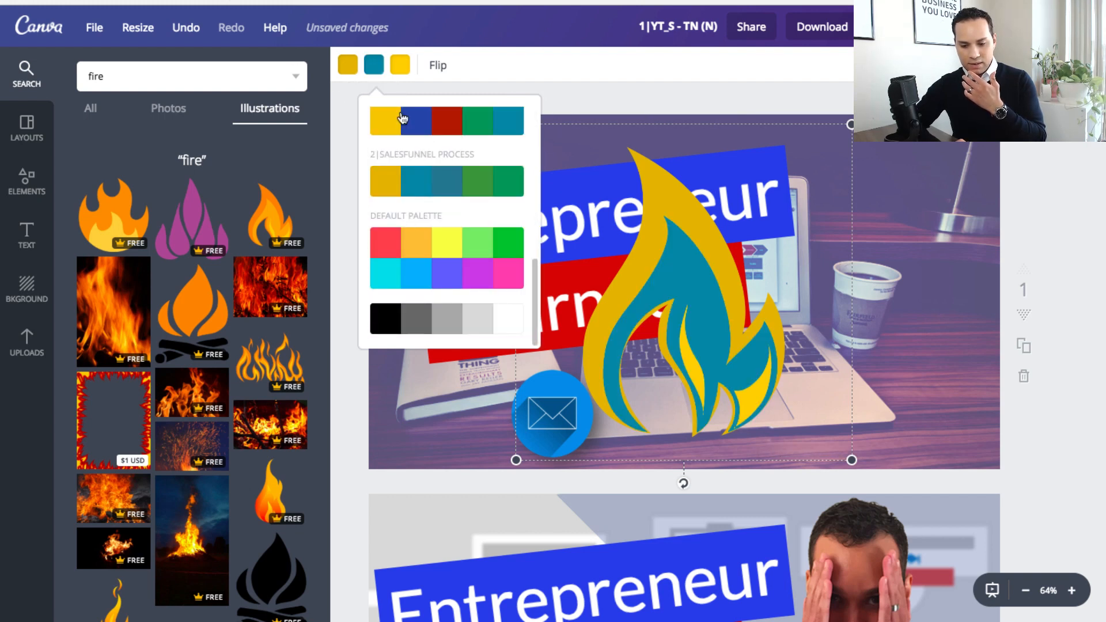
left_click(401, 72)
scroll(473, 242, "down", 5)
left_click(473, 181)
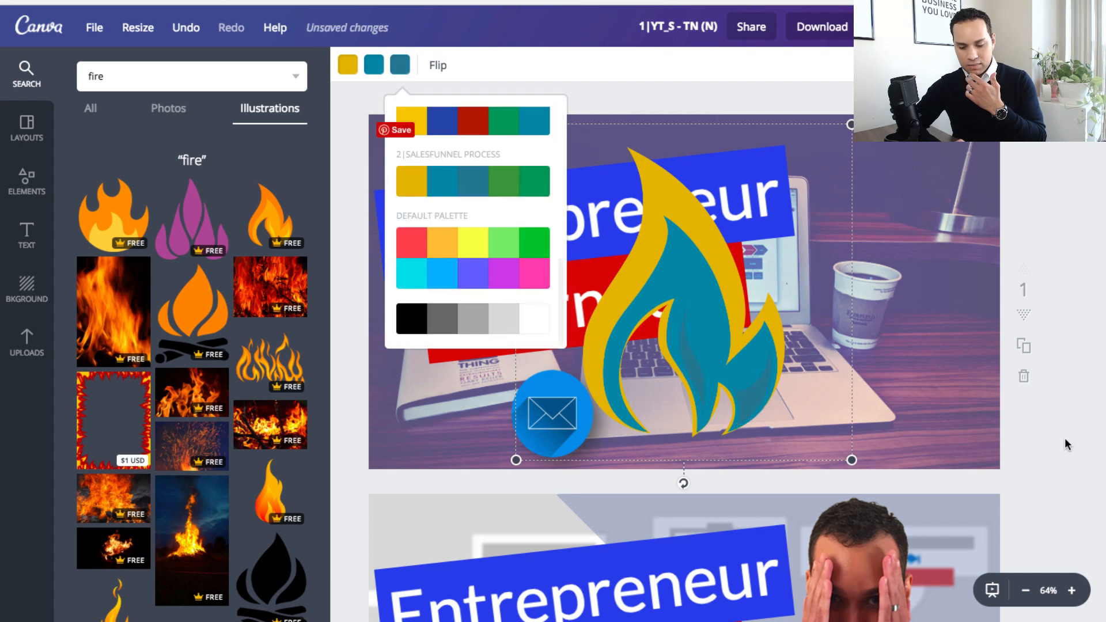
left_click(894, 410)
Step: Shrink the flame and place it directly beside the blue envelope icon, below the Burnout text
left_click(625, 247)
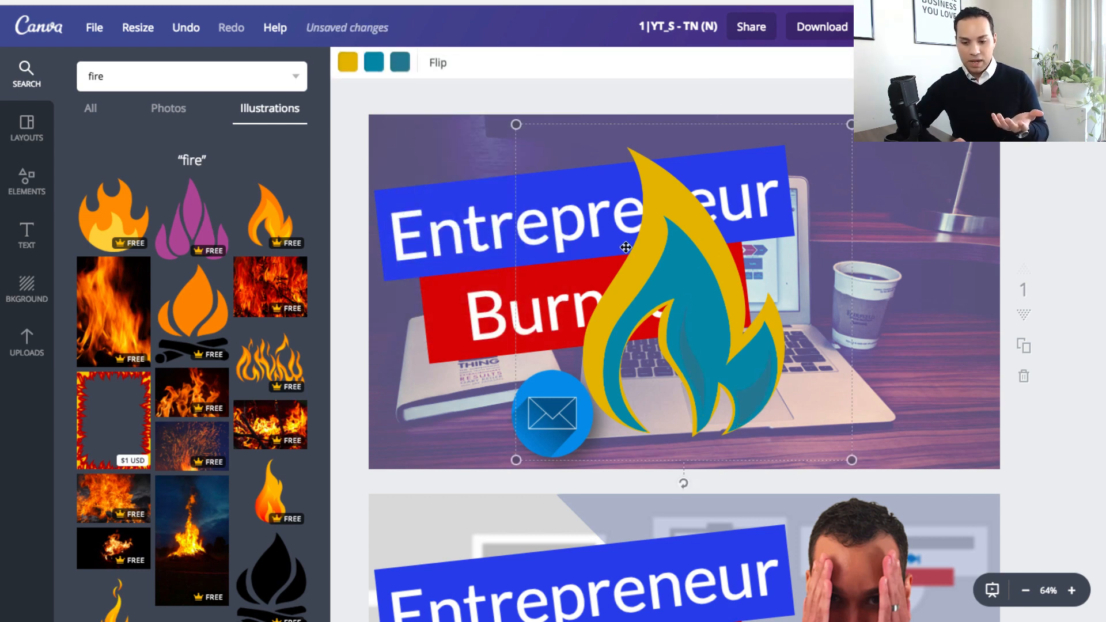
left_click_drag(515, 123, 695, 288)
left_click_drag(798, 390, 656, 398)
Step: Look through the Uploads and Logos folders, including the list of other image folders and the uploaded pictures
left_click(26, 341)
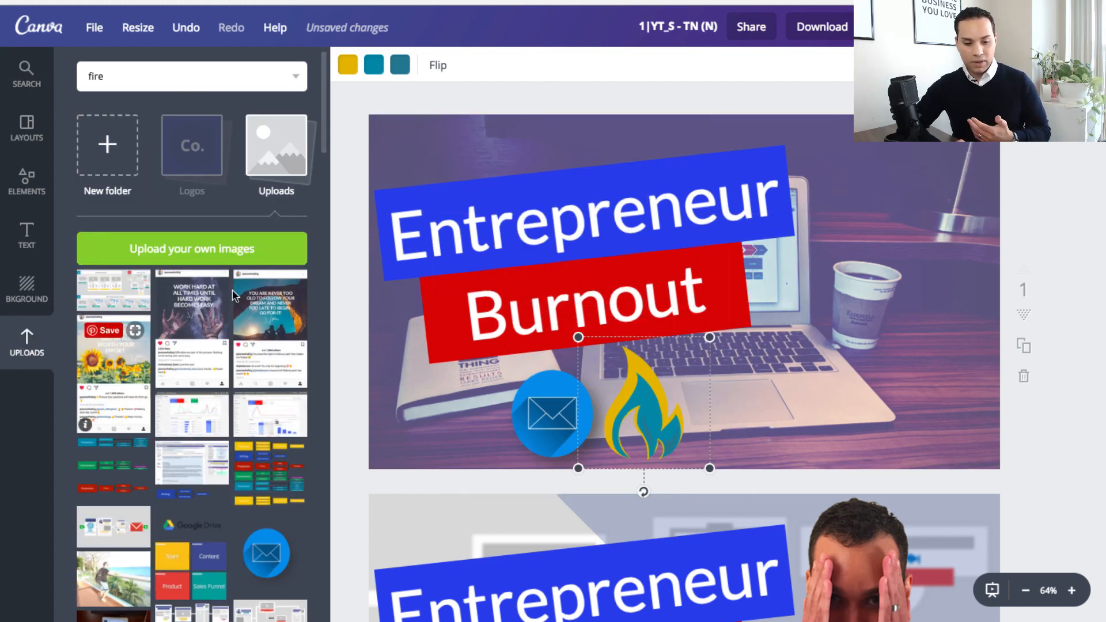
left_click(195, 163)
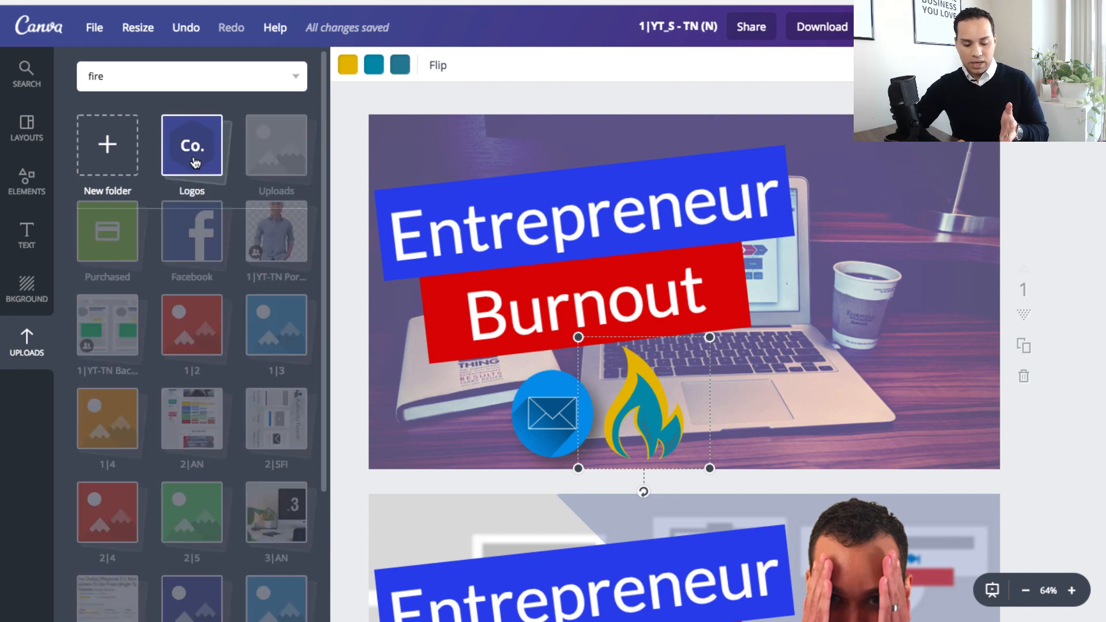
scroll(167, 397, "down", 5)
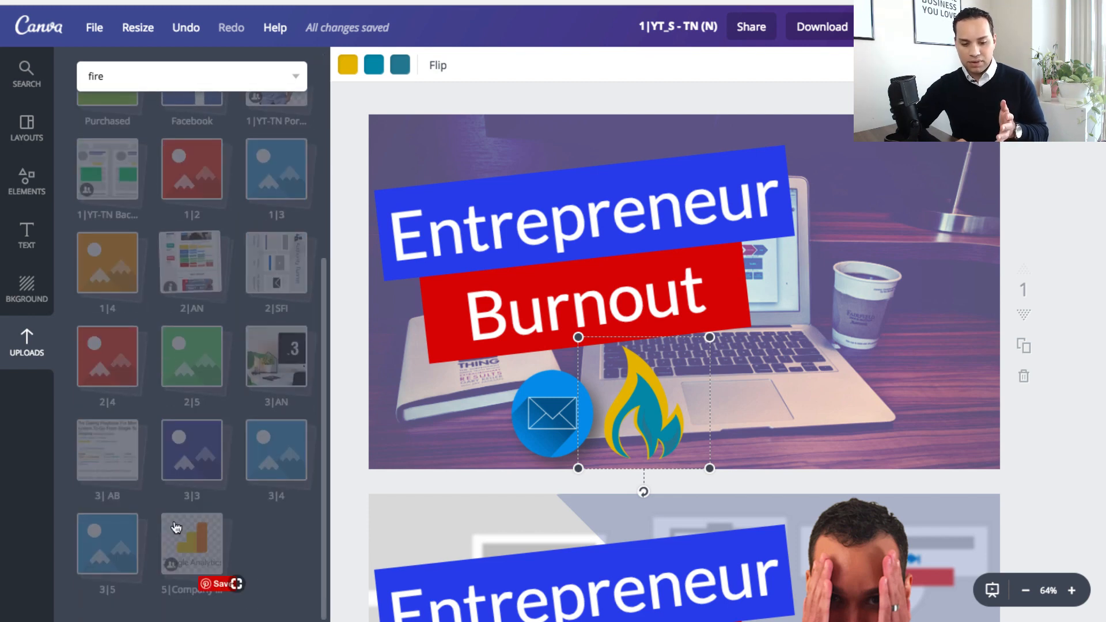
scroll(215, 427, "up", 5)
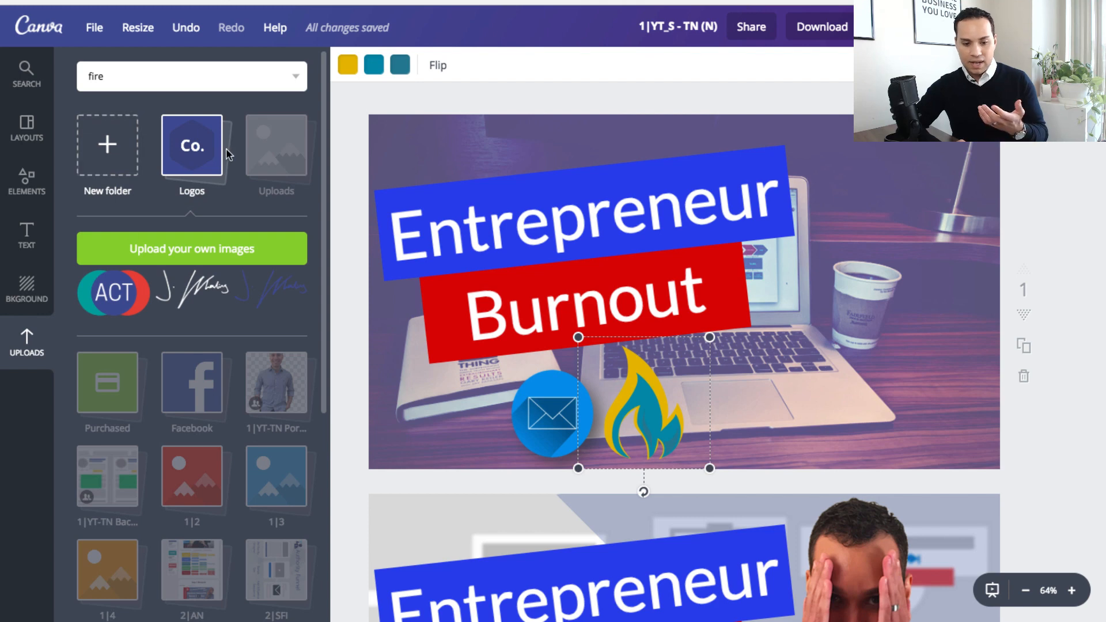
left_click(282, 138)
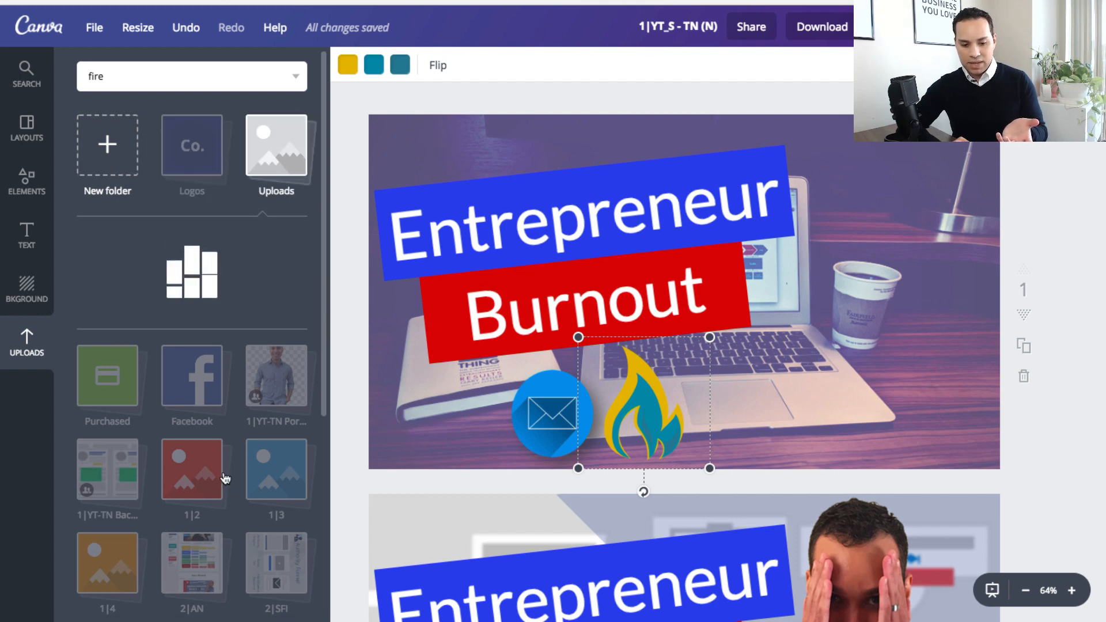
scroll(236, 404, "down", 15)
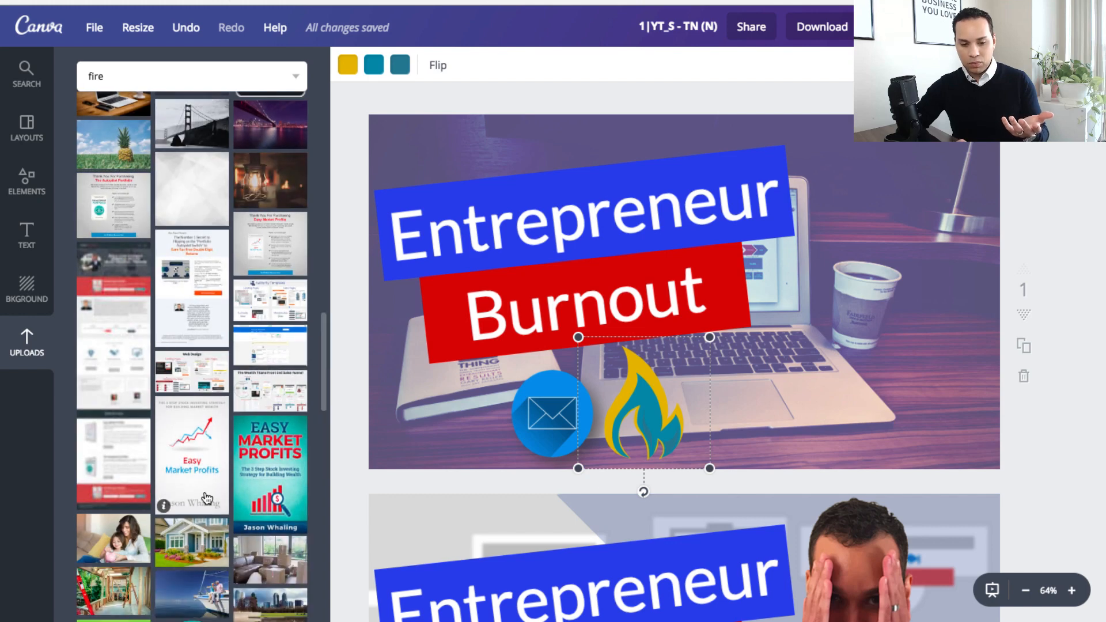
scroll(213, 449, "up", 15)
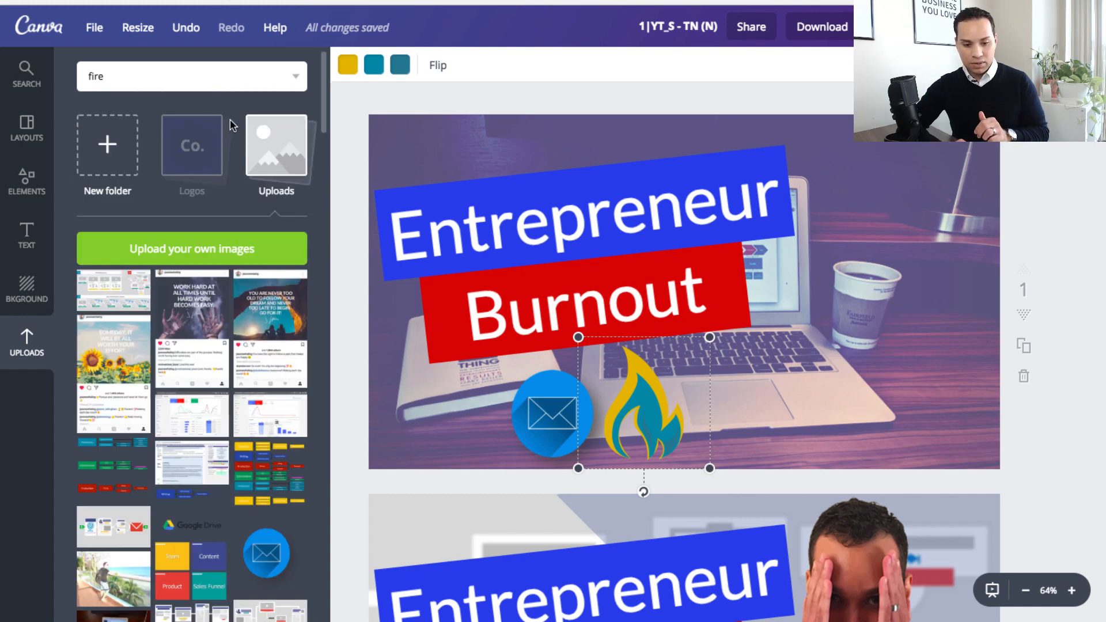
left_click(196, 151)
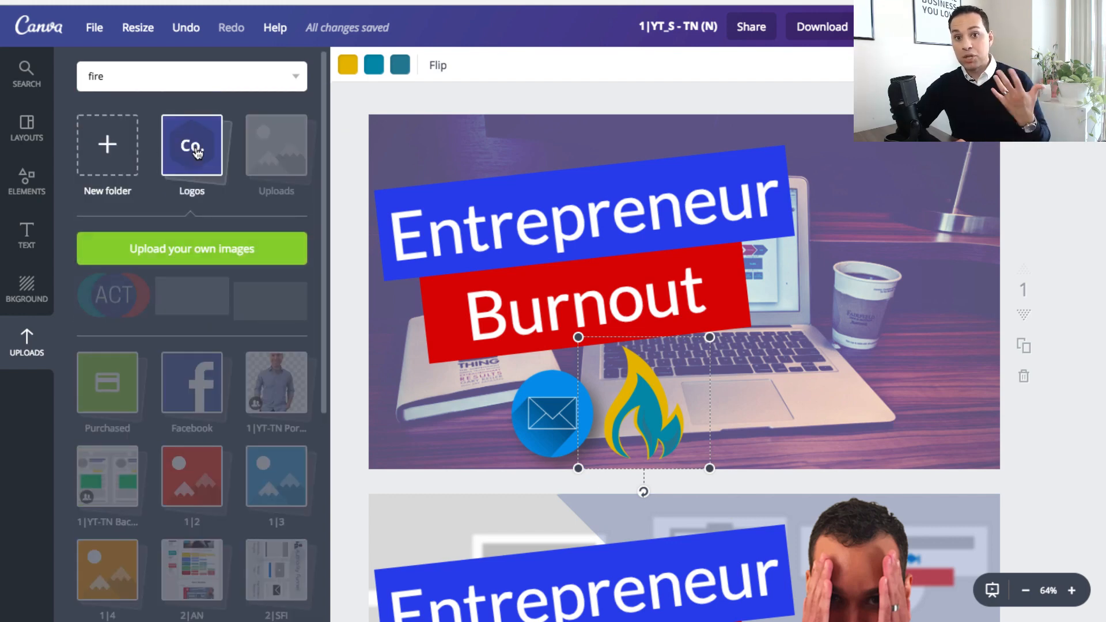
Step: Add the raised-fist portrait from the 1|YT-TN portrait folder to the first page, enlarge it and place it beside the text over the laptop
left_click(289, 409)
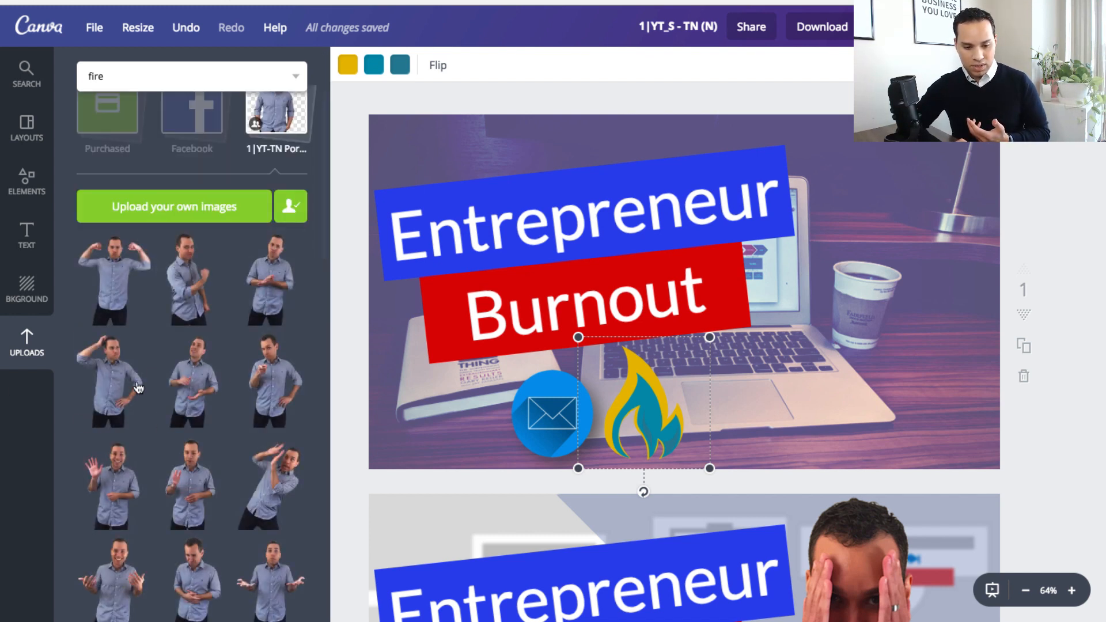
left_click(190, 293)
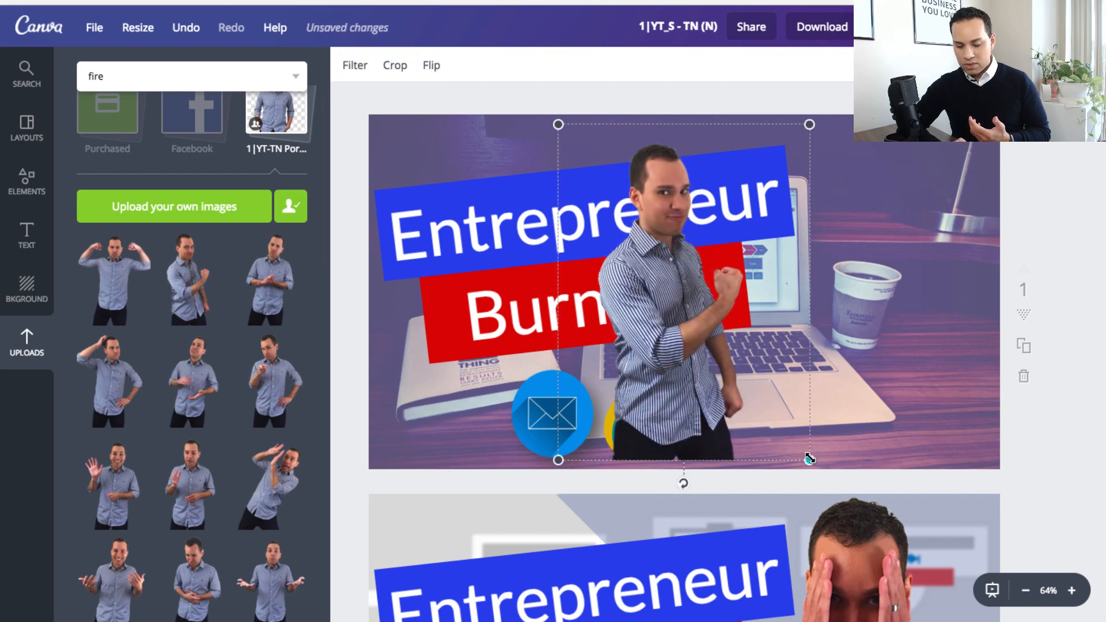
left_click_drag(809, 459, 995, 621)
left_click_drag(714, 369, 835, 329)
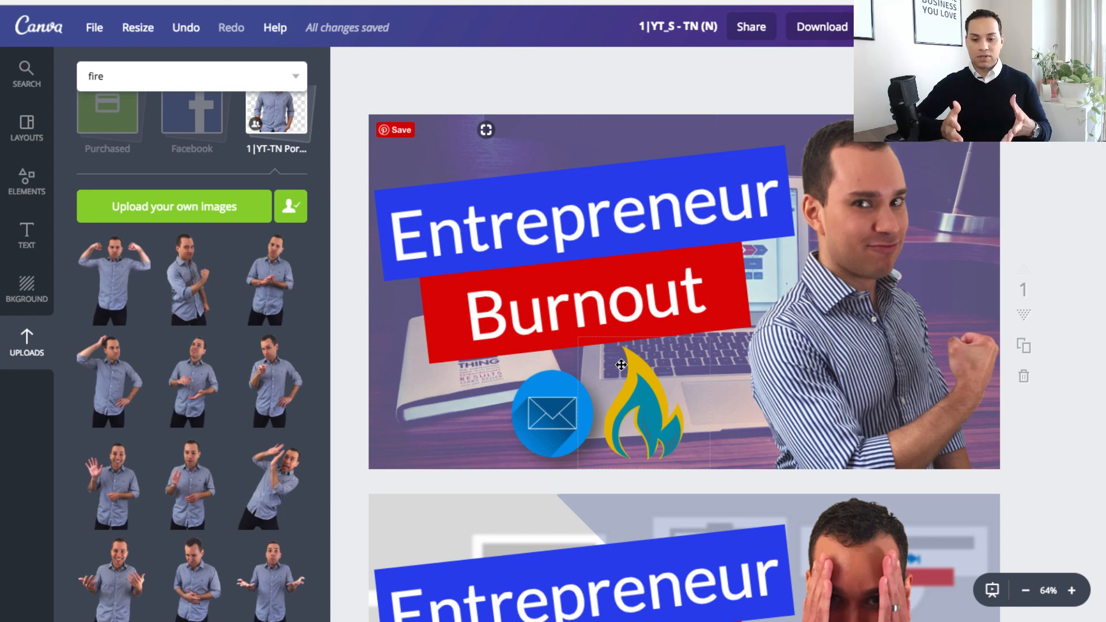
Step: Move the Entrepreneur text off its blue banner on the first page and reposition it on the banner
left_click_drag(442, 227, 551, 242)
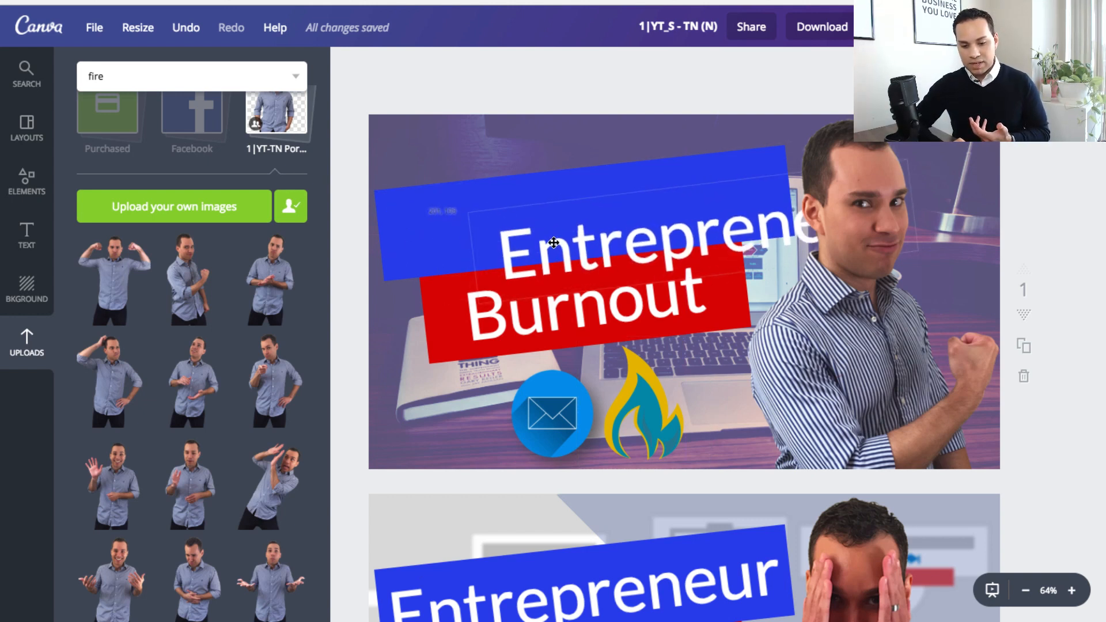
left_click(435, 222)
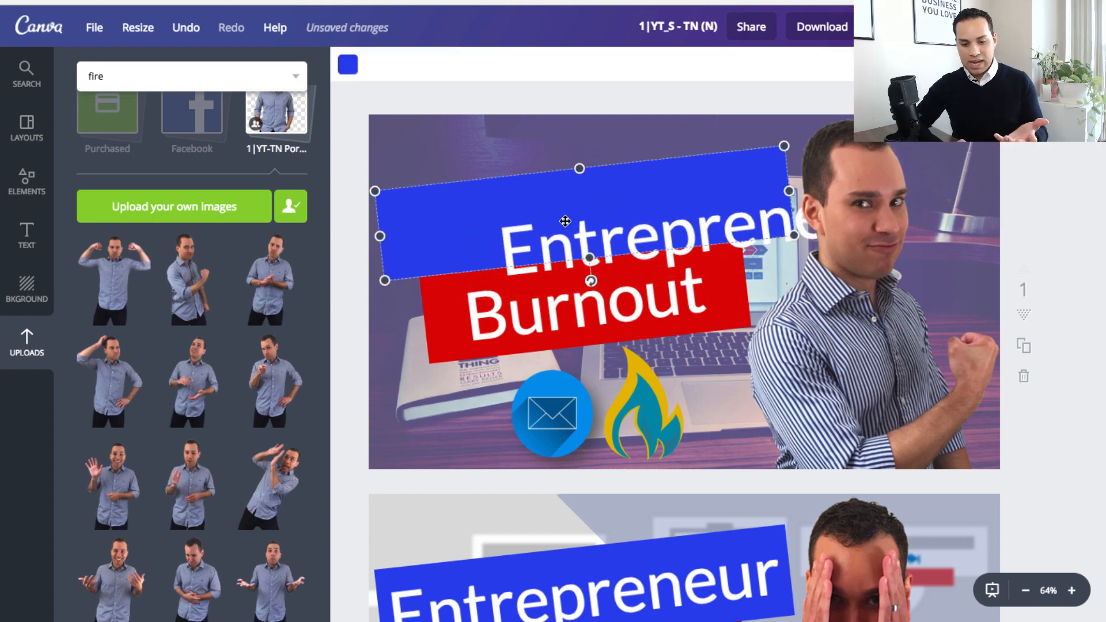
left_click_drag(586, 236, 533, 218)
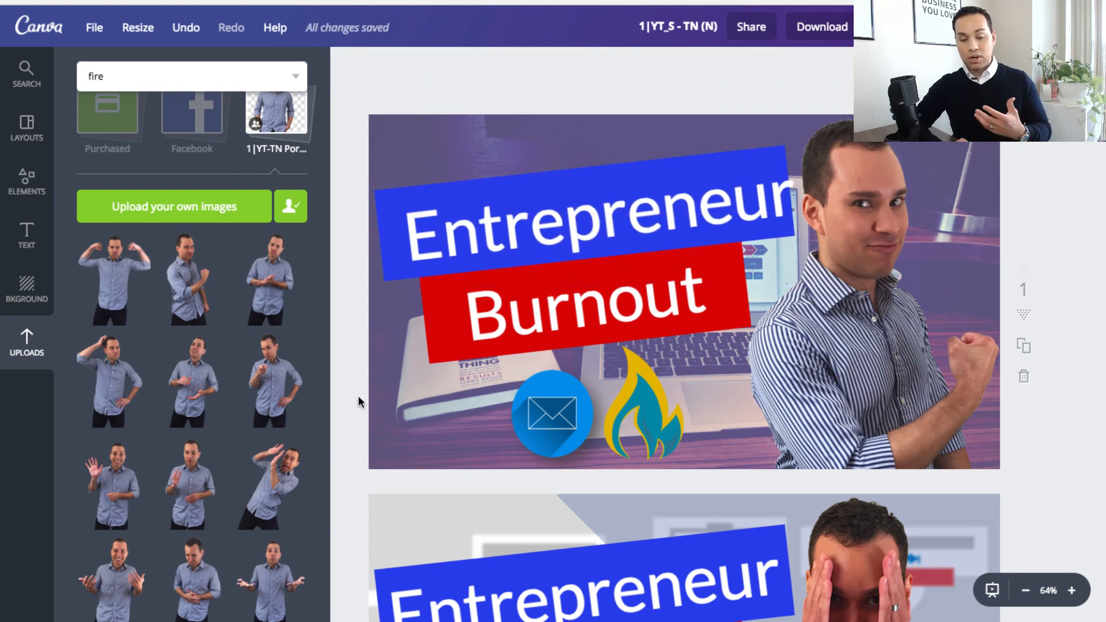
Step: Look through the other thumbnail pages in the design to compare their text banners, icons and portraits
scroll(358, 402, "down", 10)
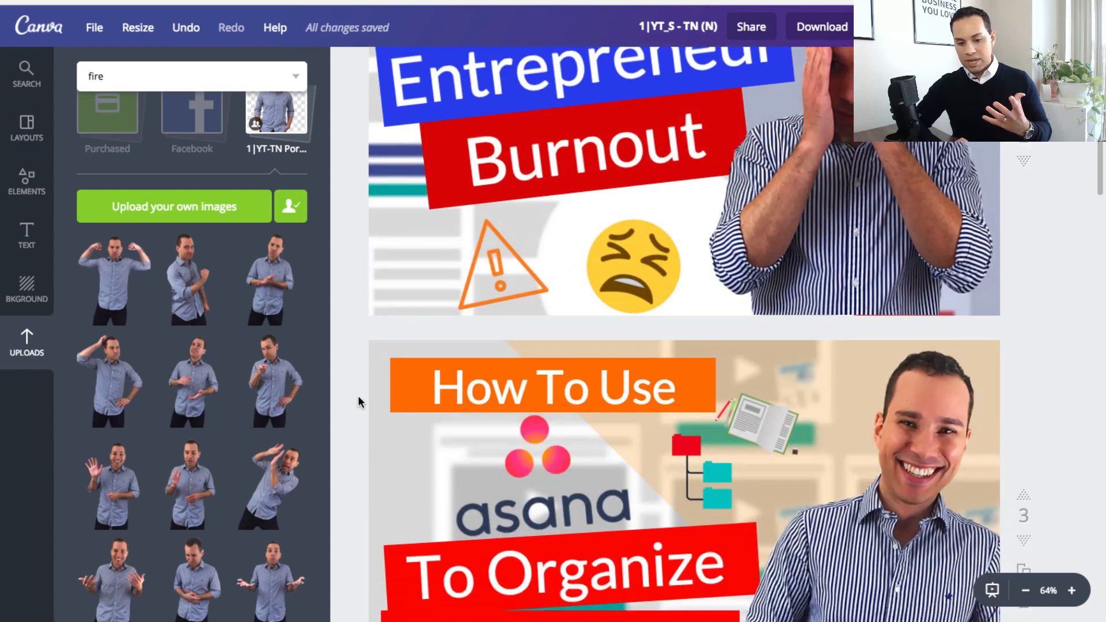
scroll(359, 397, "down", 15)
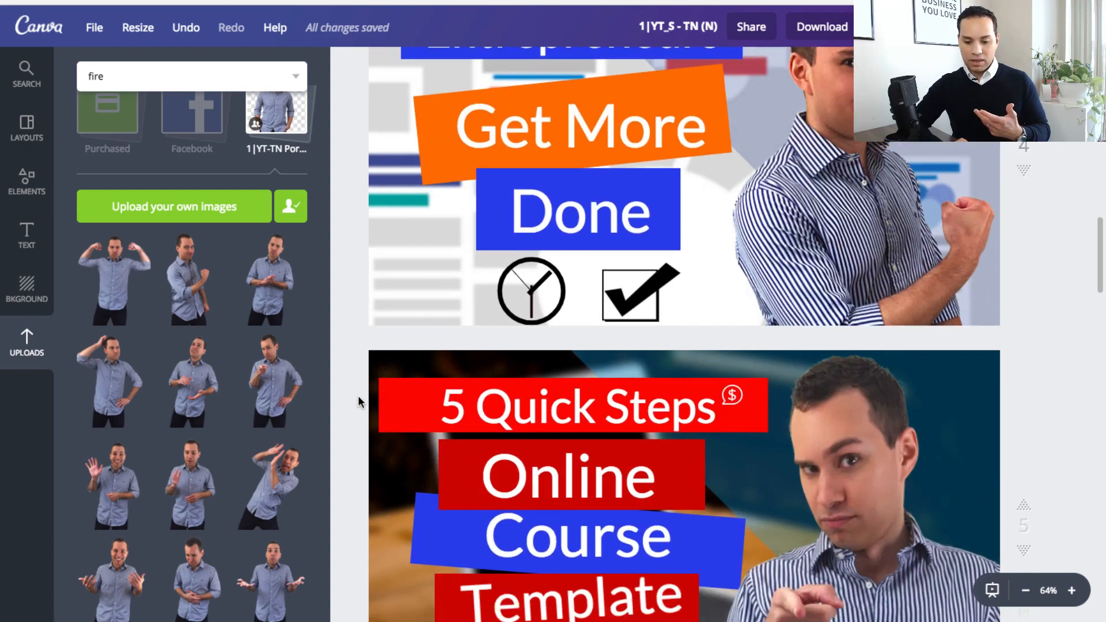
scroll(358, 401, "down", 15)
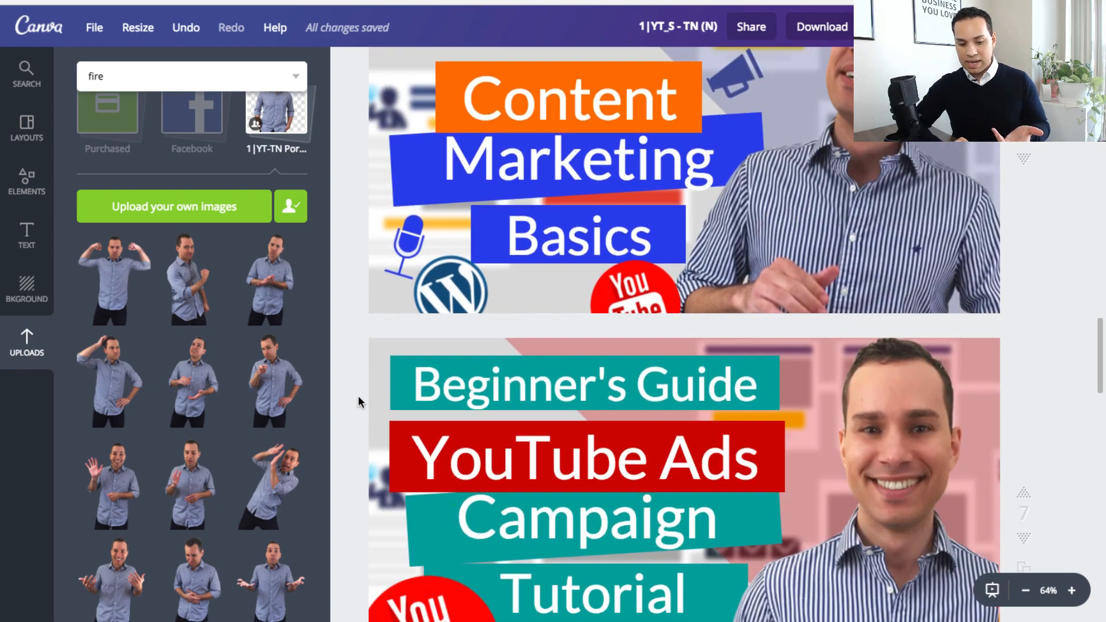
scroll(358, 401, "down", 15)
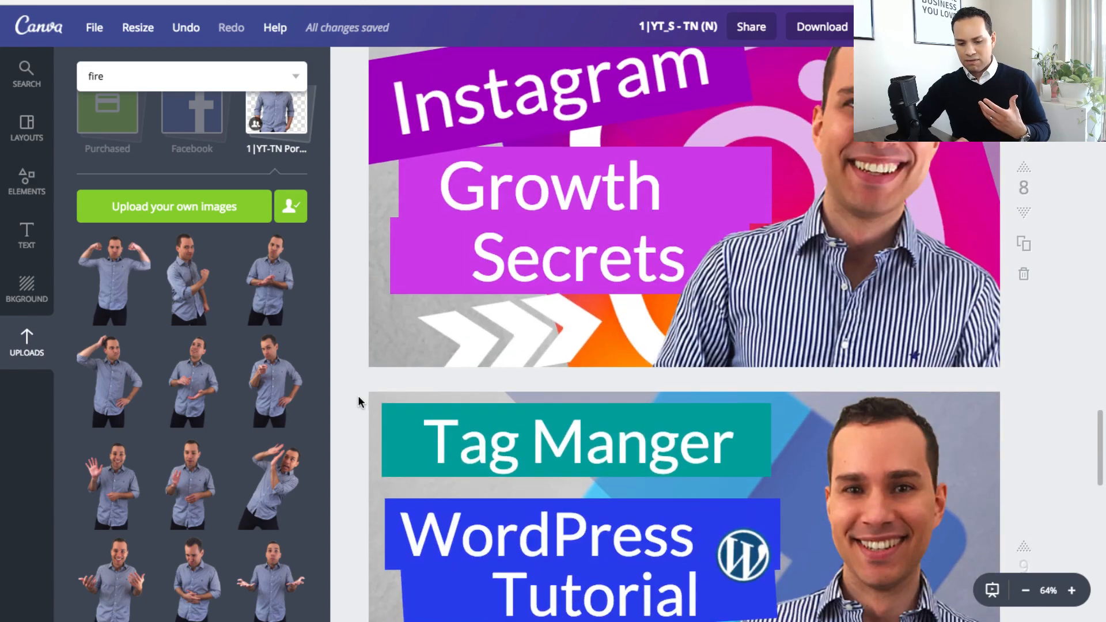
scroll(361, 401, "down", 15)
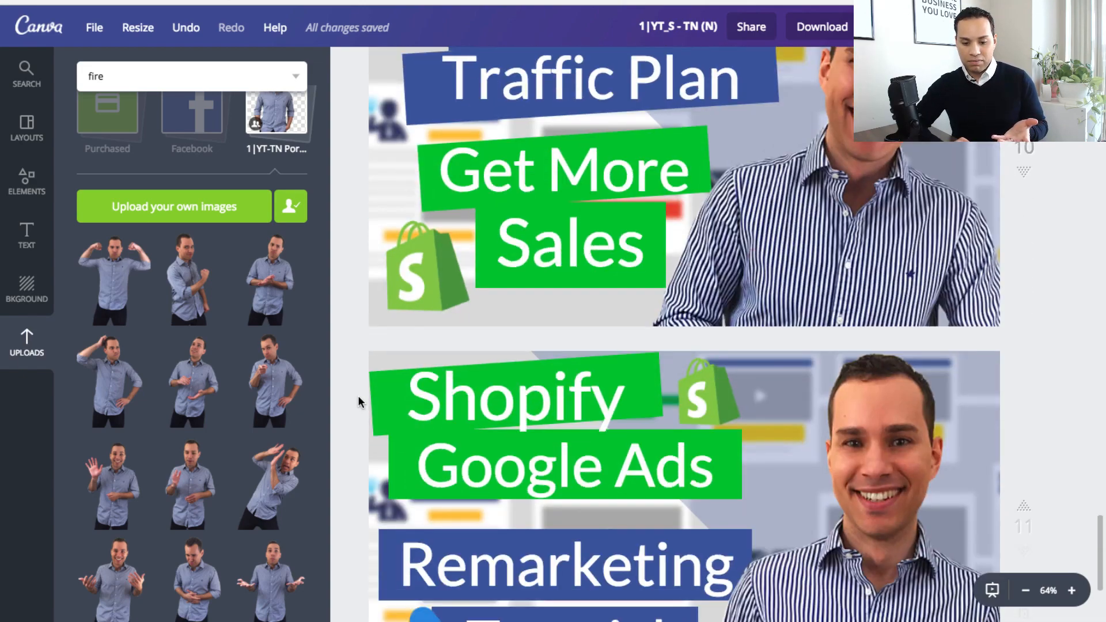
scroll(358, 397, "down", 4)
scroll(358, 397, "up", 20)
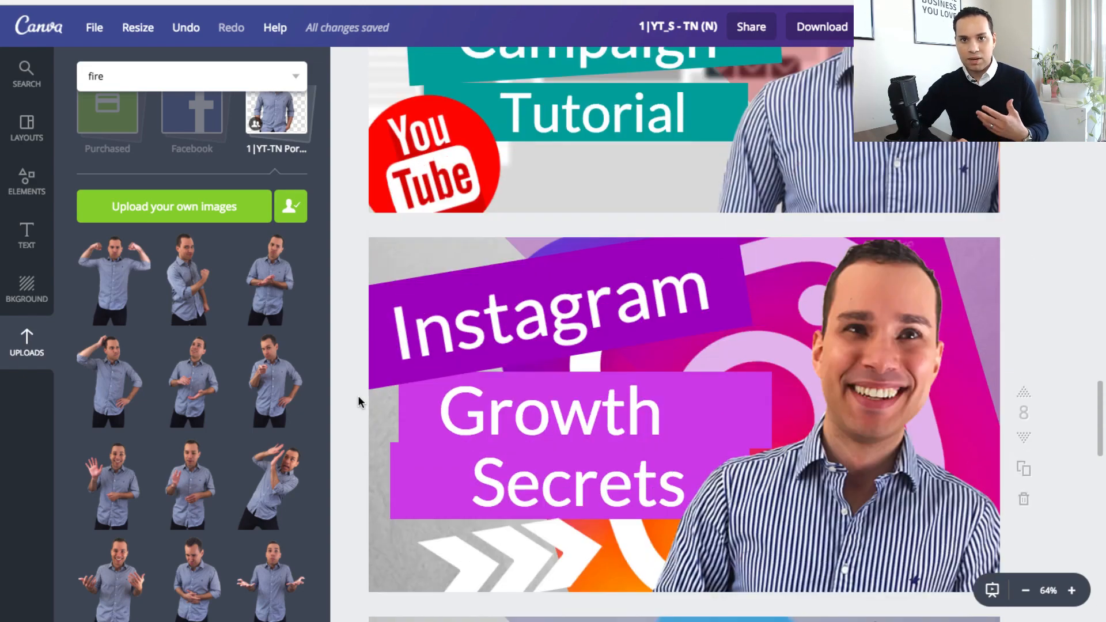
scroll(358, 402, "up", 20)
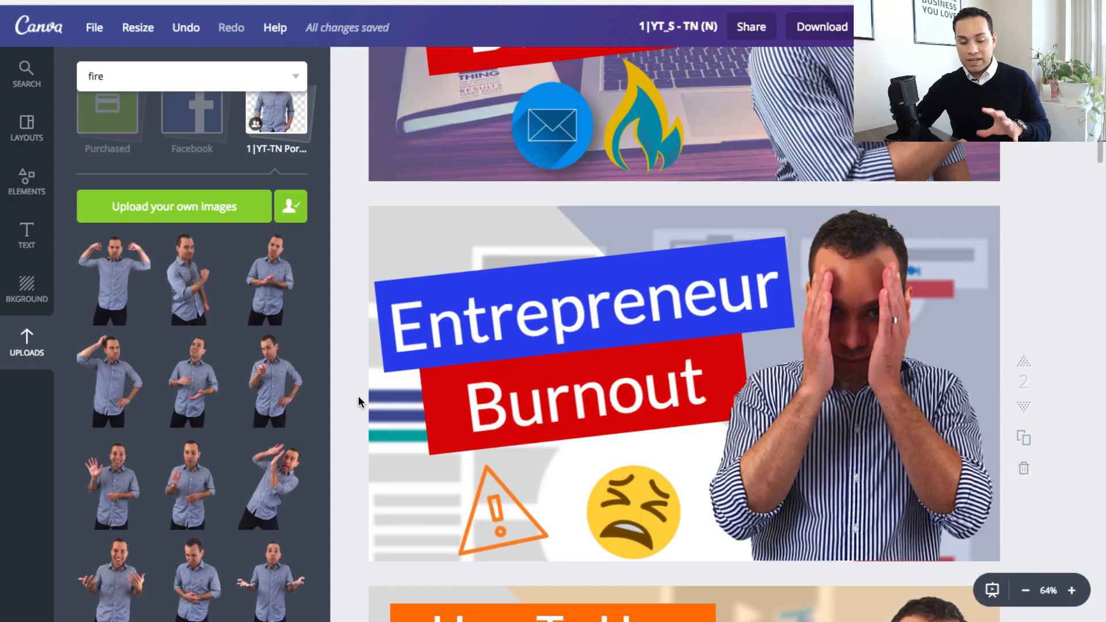
scroll(358, 397, "up", 5)
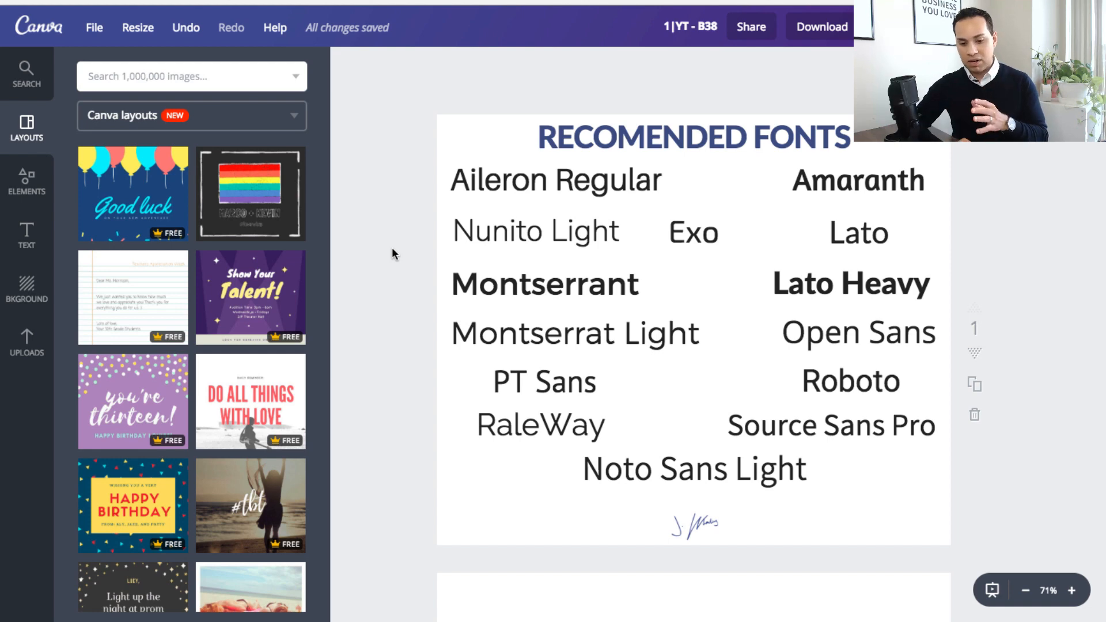
Step: Examine the quote on page 2 of the 1|YT - B38 design and select the signature below it
scroll(392, 248, "down", 8)
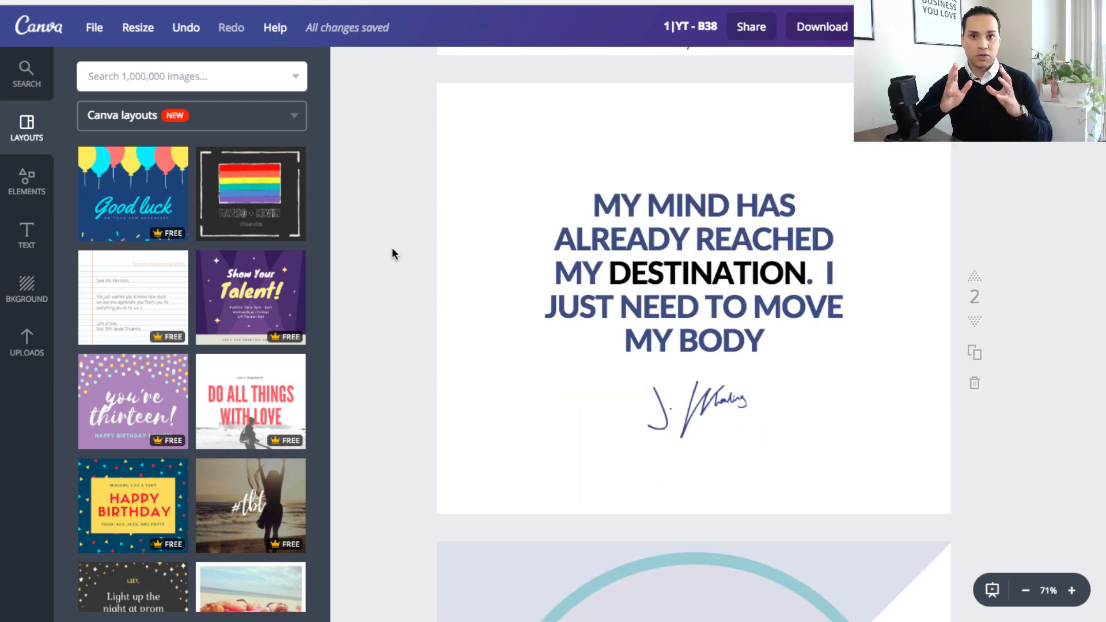
scroll(392, 254, "down", 1)
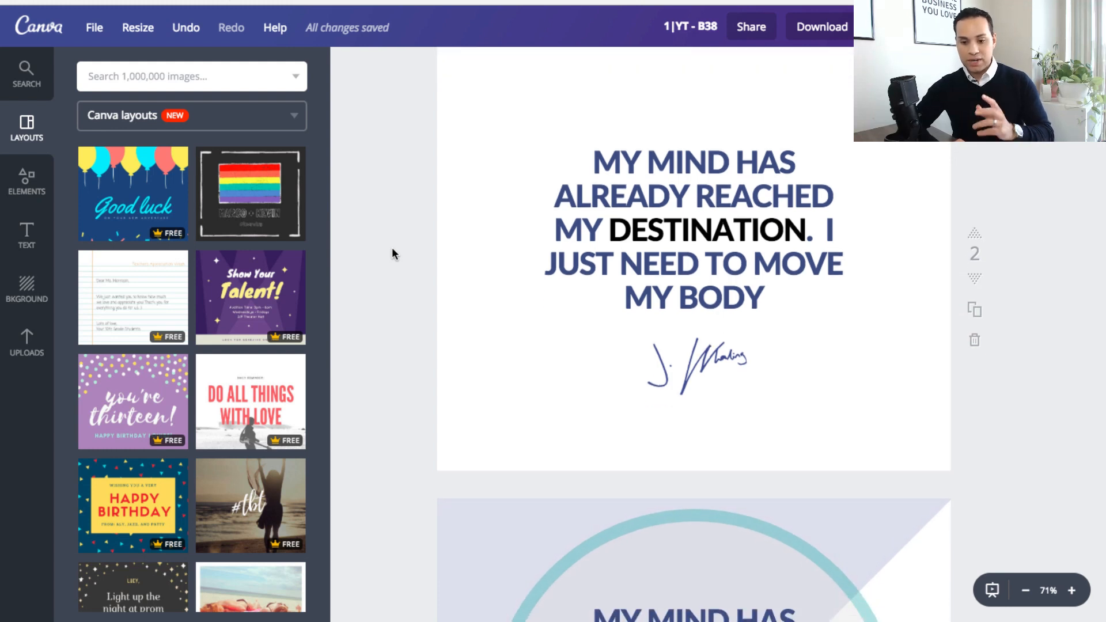
scroll(392, 254, "up", 1)
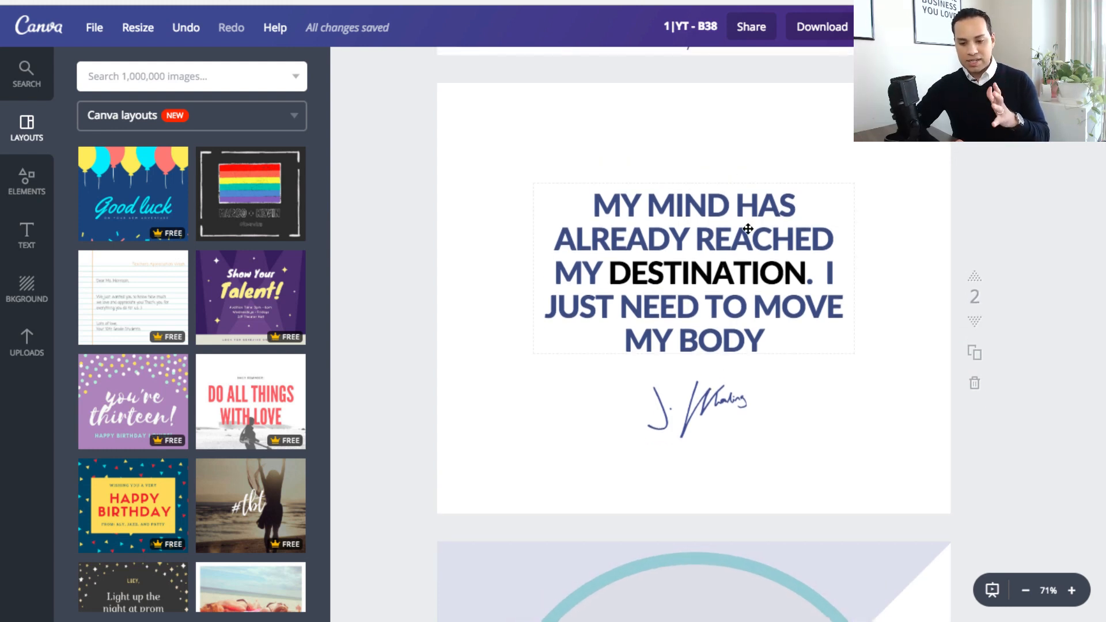
left_click(695, 414)
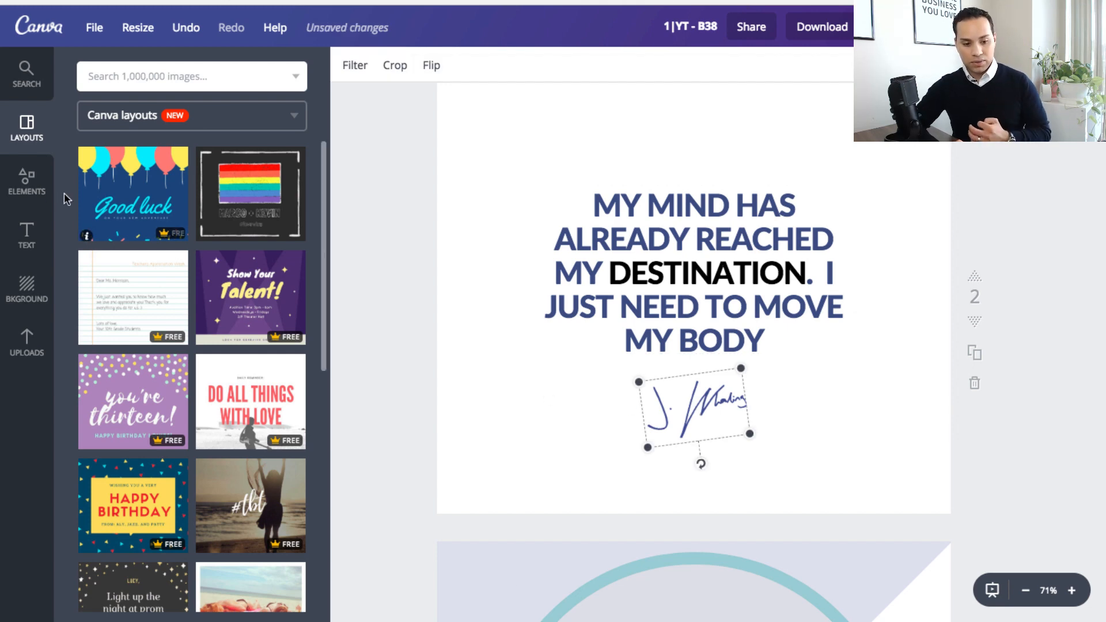
Step: Add a subheading to the quote page and replace its text with "a;klsdfjkl;asdjf;lkjaf"
left_click(27, 263)
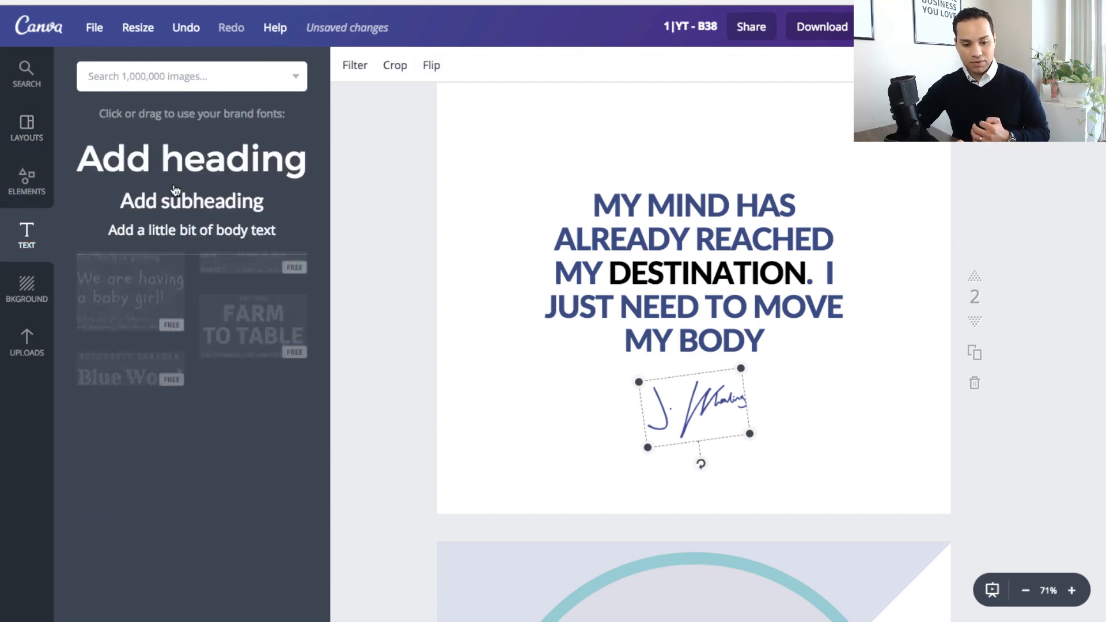
left_click(193, 206)
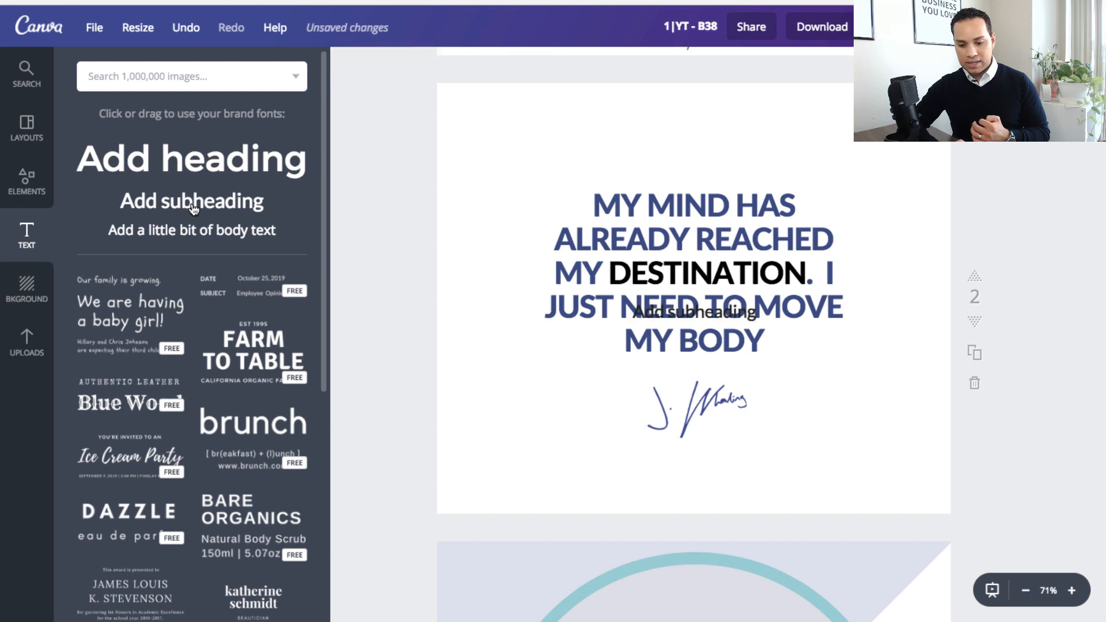
left_click(745, 336)
key("BackSpace")
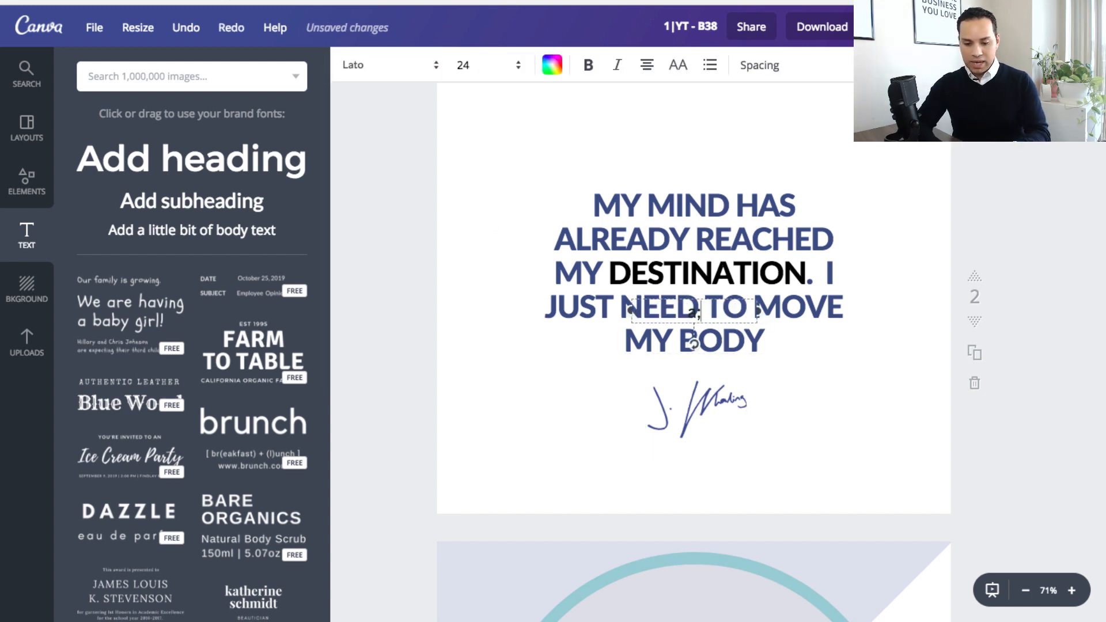
type("a;klsdfjkl;asdjf;lkjaf")
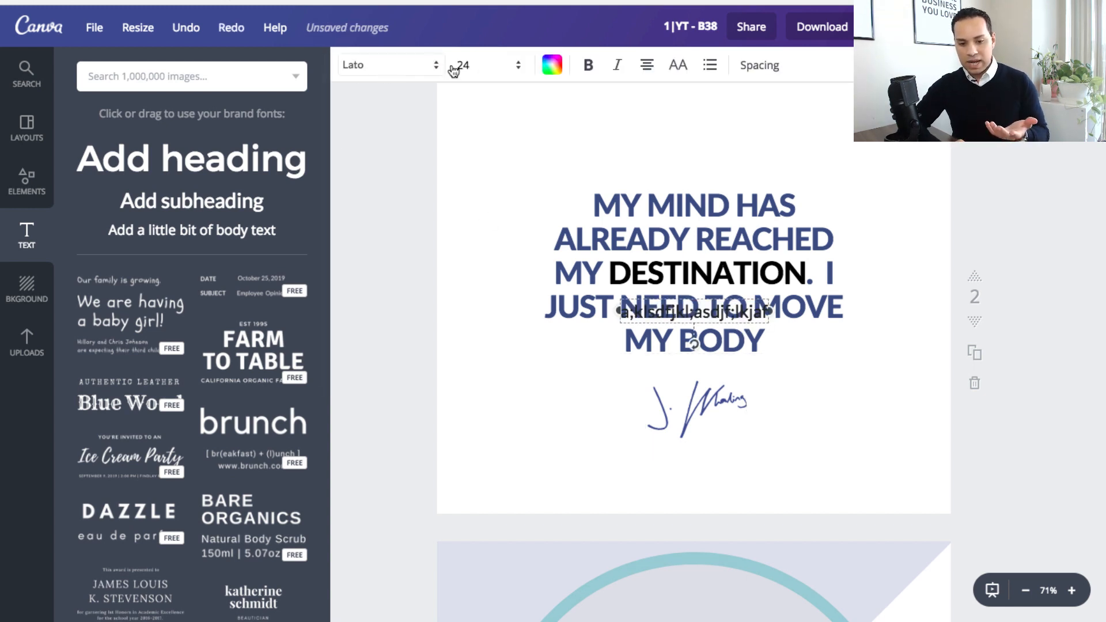
Step: Style the added subheading in brand teal uppercase and move it above the quote on page 2
left_click(557, 66)
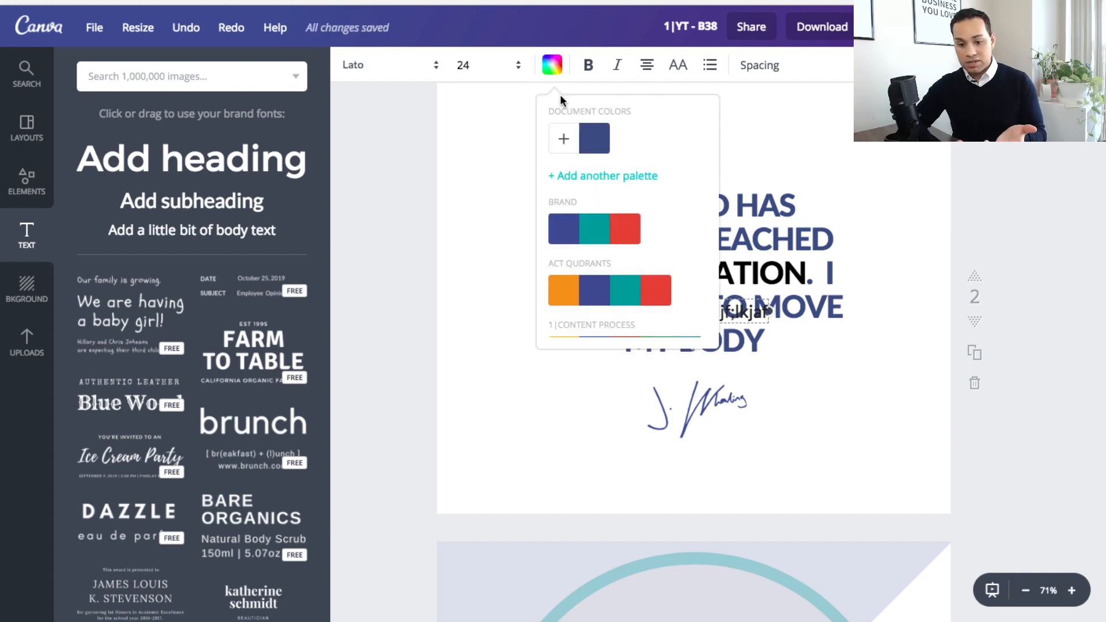
left_click(599, 242)
left_click(679, 65)
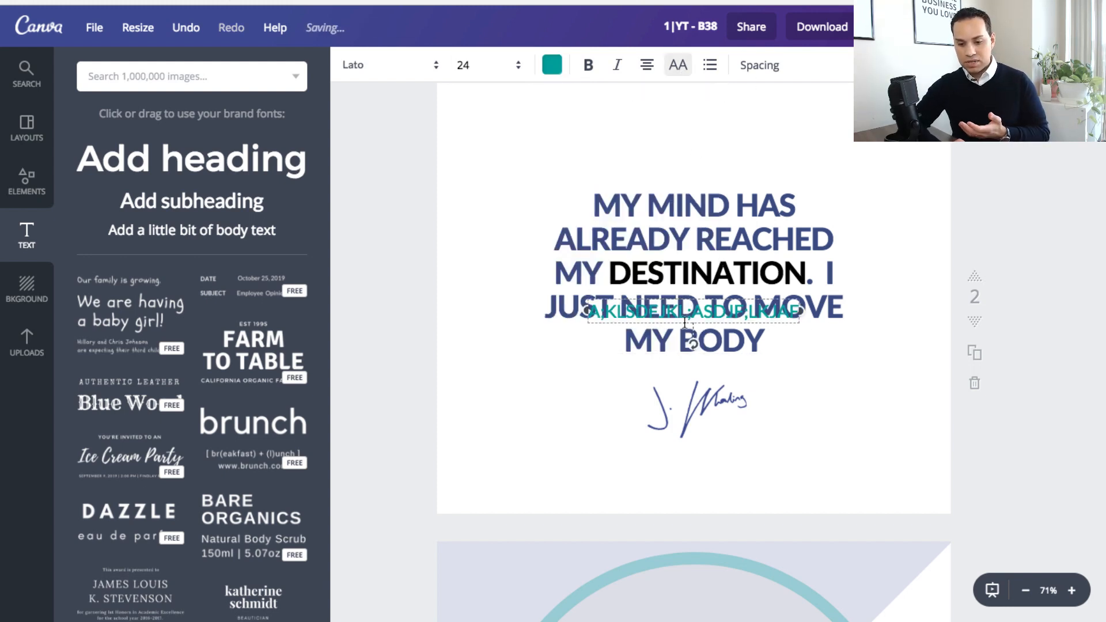
left_click_drag(685, 323, 673, 161)
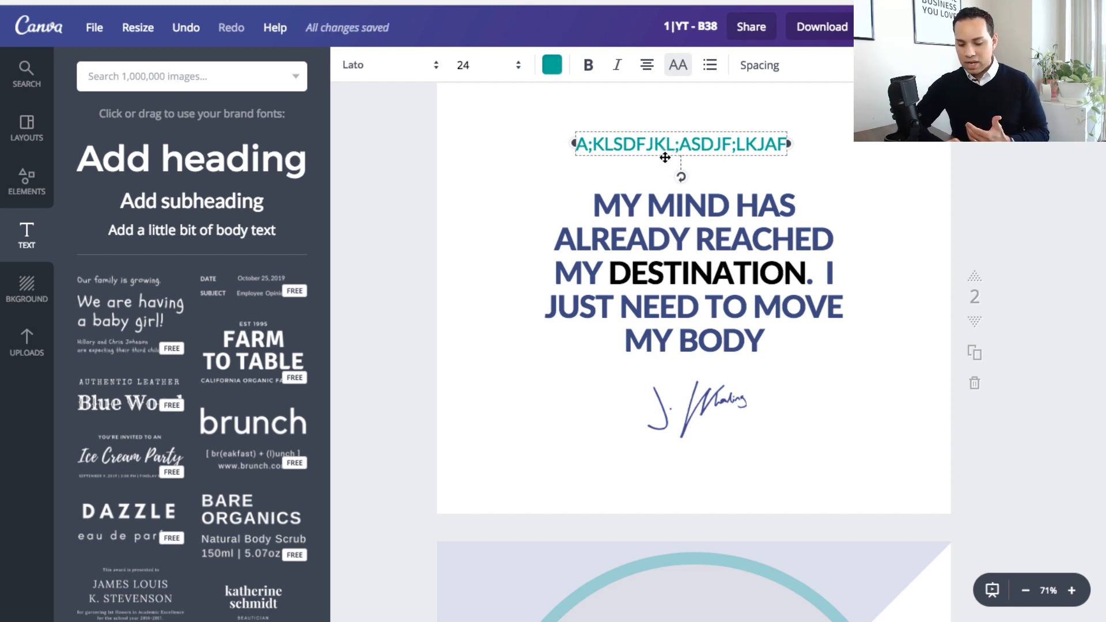
Step: Delete the teal subheading above the quote
key("Delete")
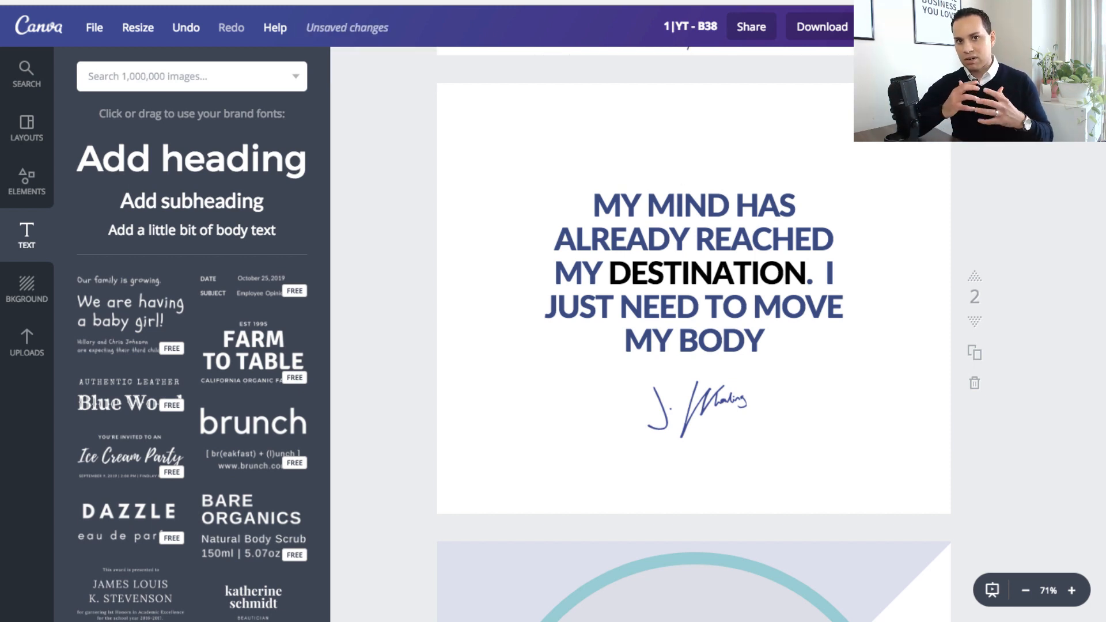
Step: Examine the circle quote design on page 3 and browse the Shapes elements for circles and triangles
scroll(487, 371, "down", 8)
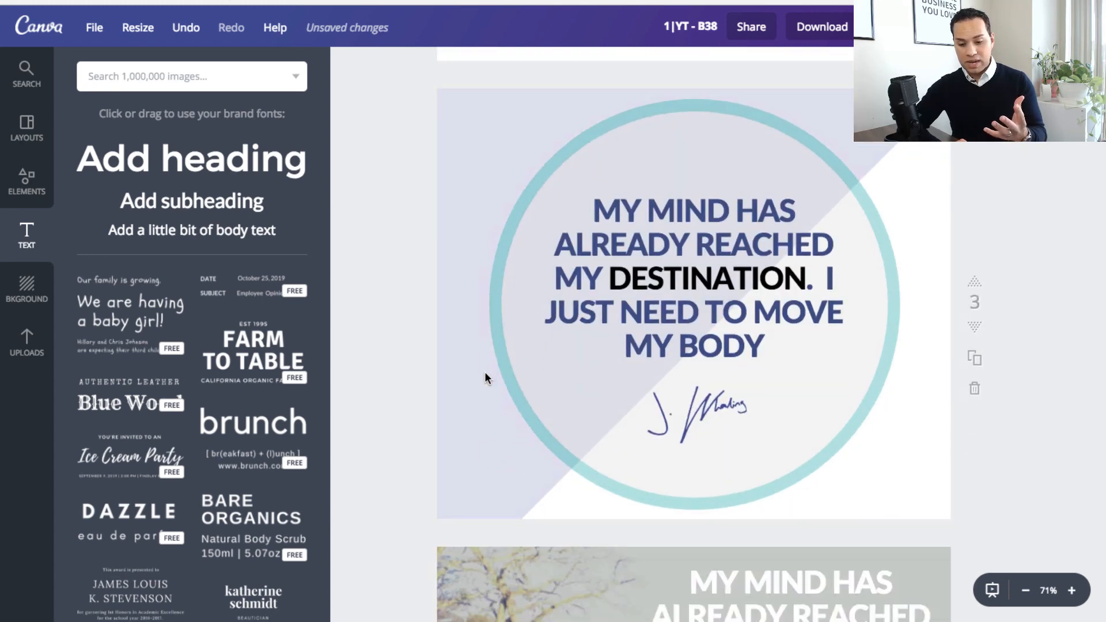
scroll(701, 351, "up", 3)
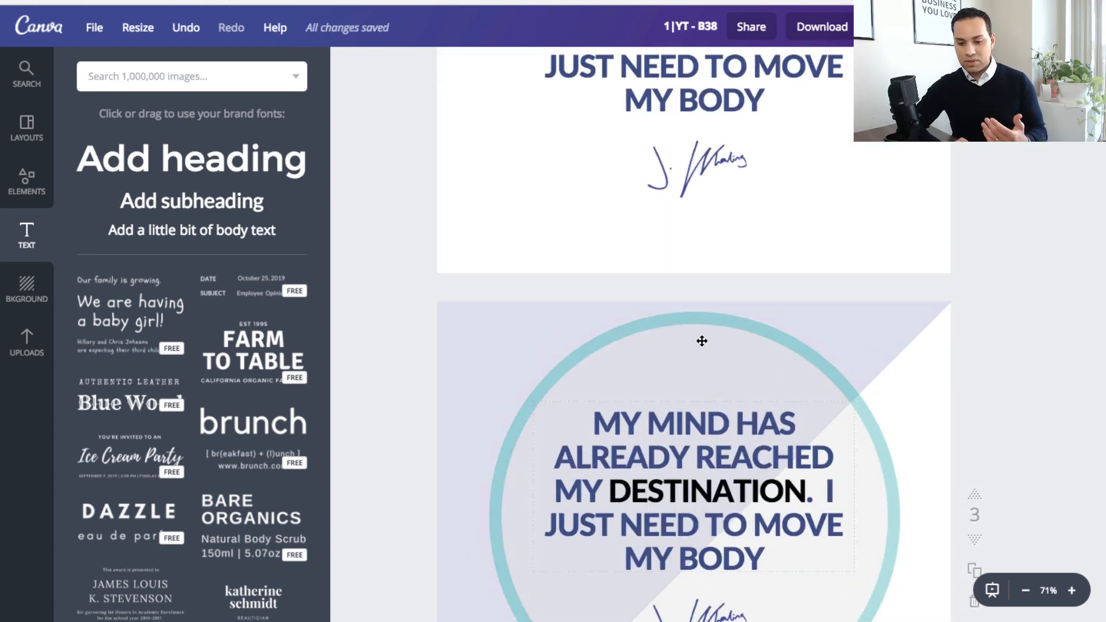
scroll(700, 344, "down", 4)
scroll(701, 344, "up", 1)
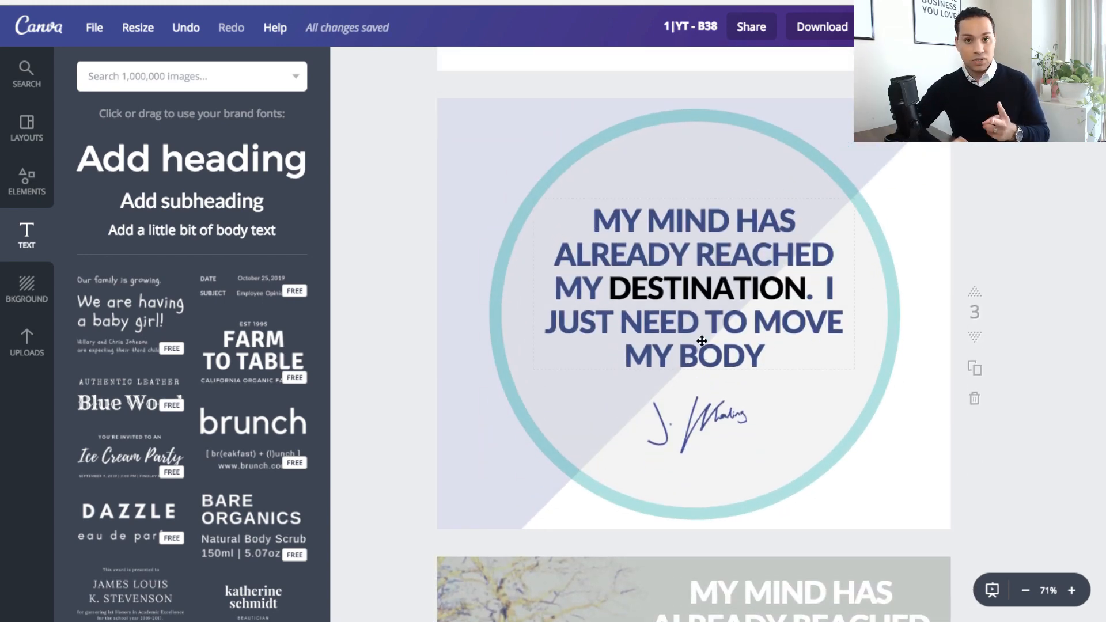
left_click(36, 194)
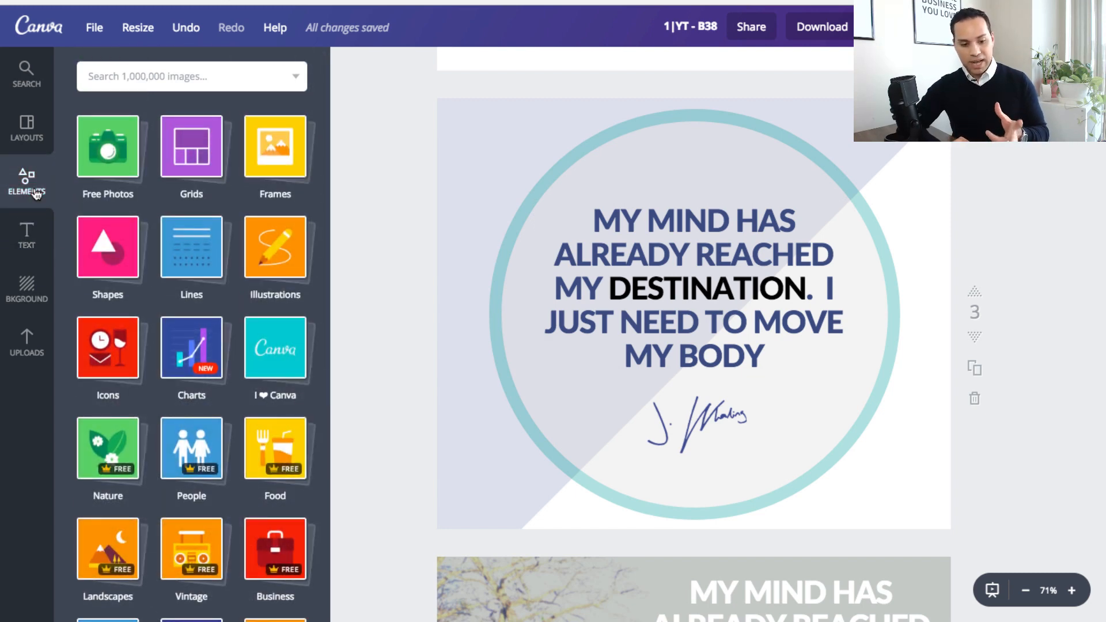
left_click(108, 262)
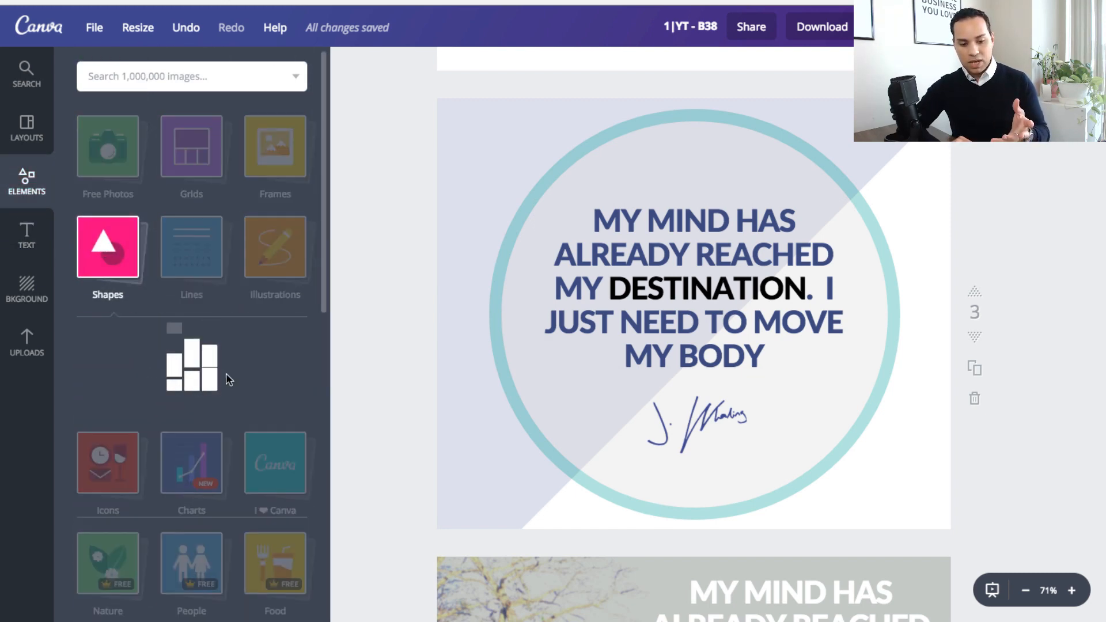
scroll(228, 380, "down", 10)
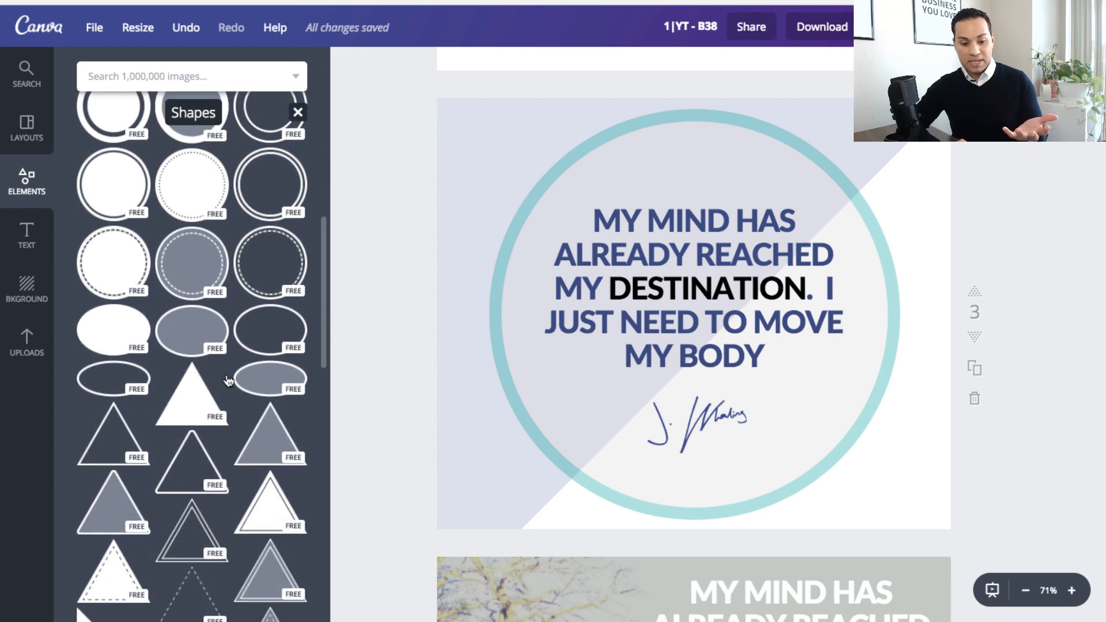
scroll(229, 380, "down", 2)
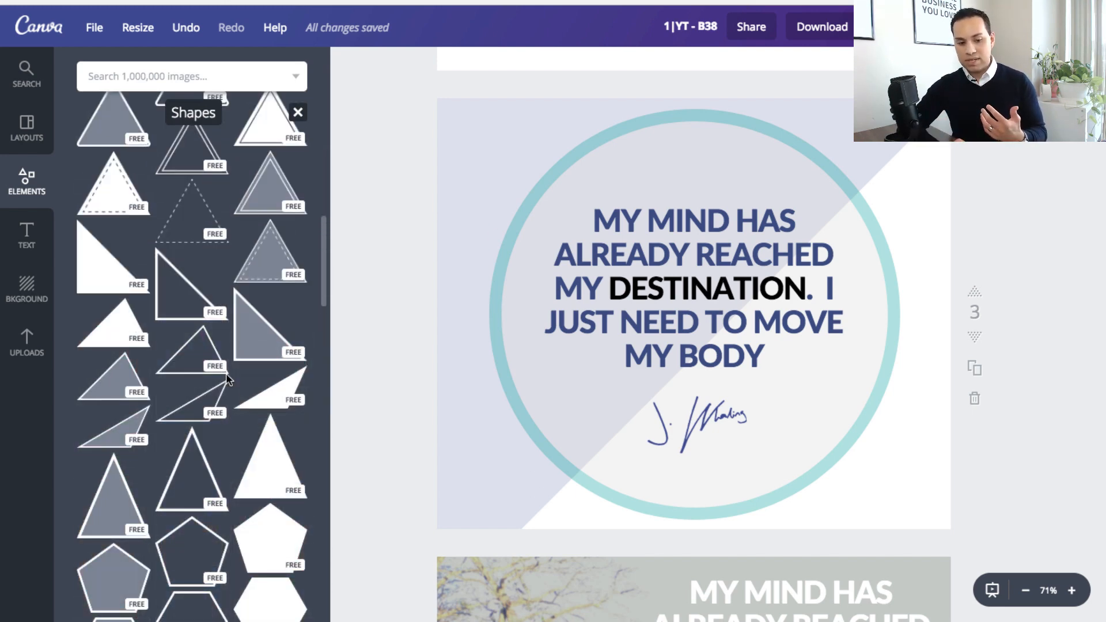
scroll(227, 379, "up", 5)
Step: Select the pale blue background shape on page 3 and inspect its arrange and transparency settings
left_click(478, 133)
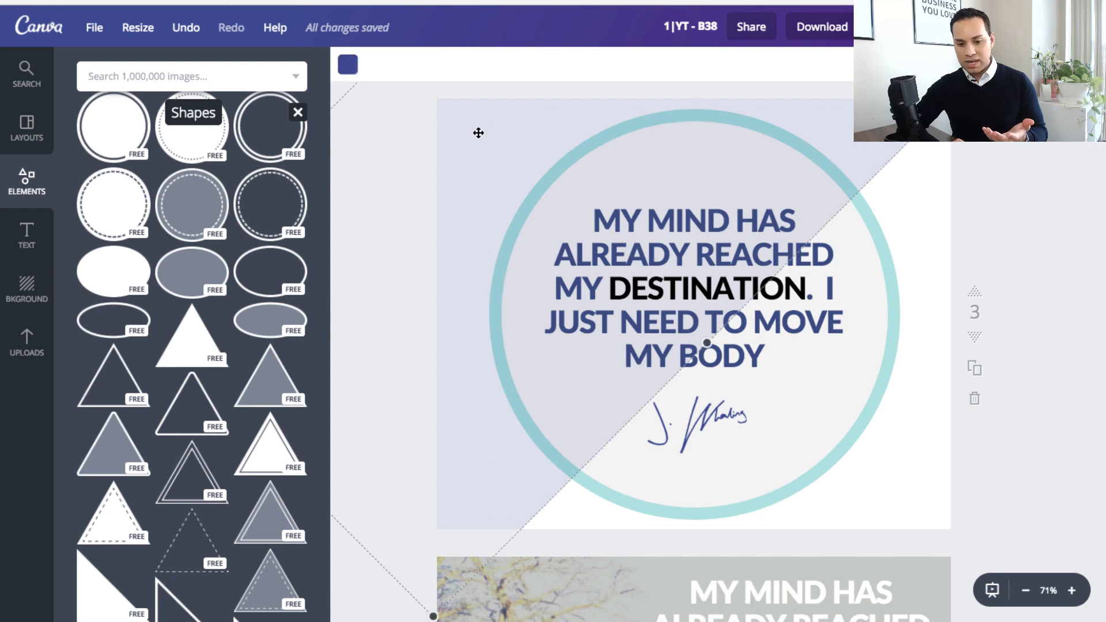
mouse_move(488, 219)
left_mouse_down()
mouse_move(622, 369)
mouse_move(500, 263)
mouse_move(486, 225)
mouse_move(425, 201)
mouse_move(489, 222)
left_mouse_up()
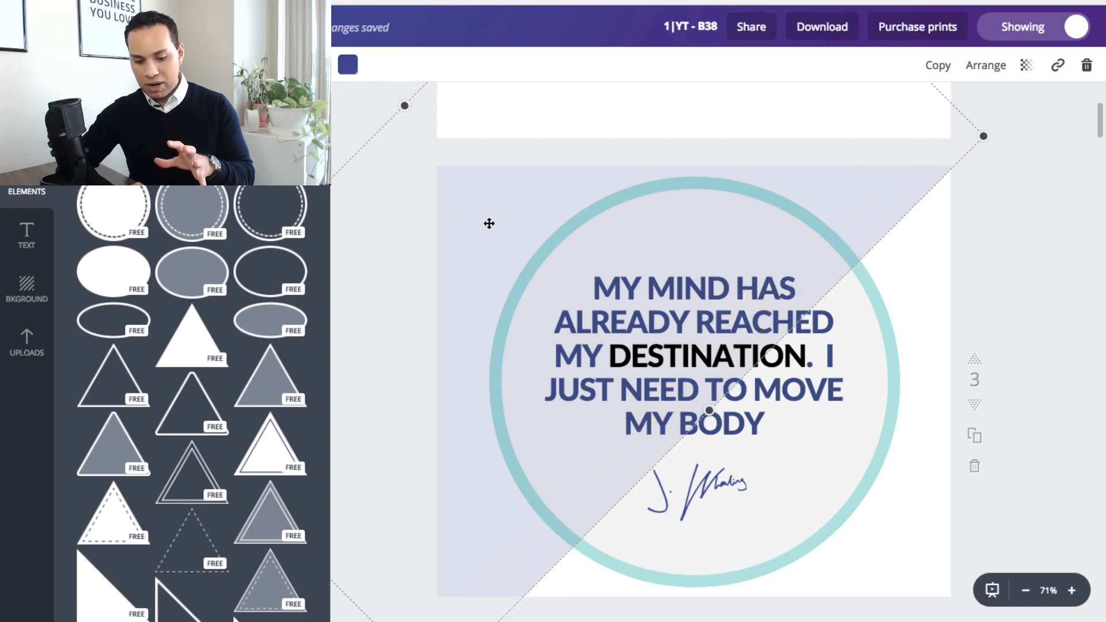
left_click(990, 66)
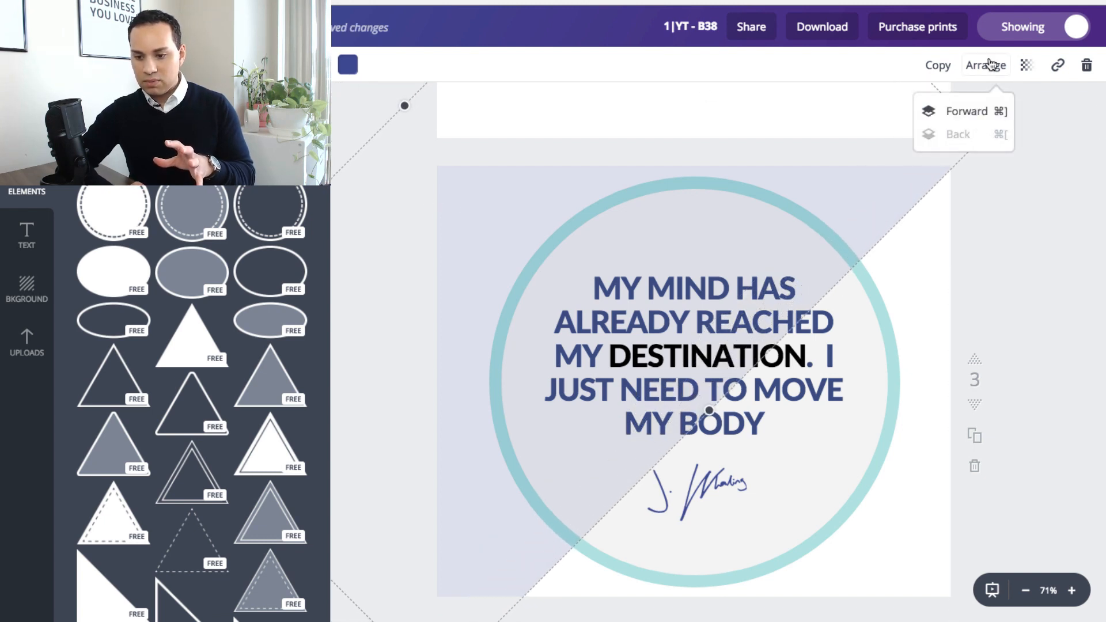
left_click(1029, 66)
mouse_move(911, 110)
left_mouse_down()
mouse_move(1025, 111)
mouse_move(900, 118)
mouse_move(913, 121)
left_mouse_up()
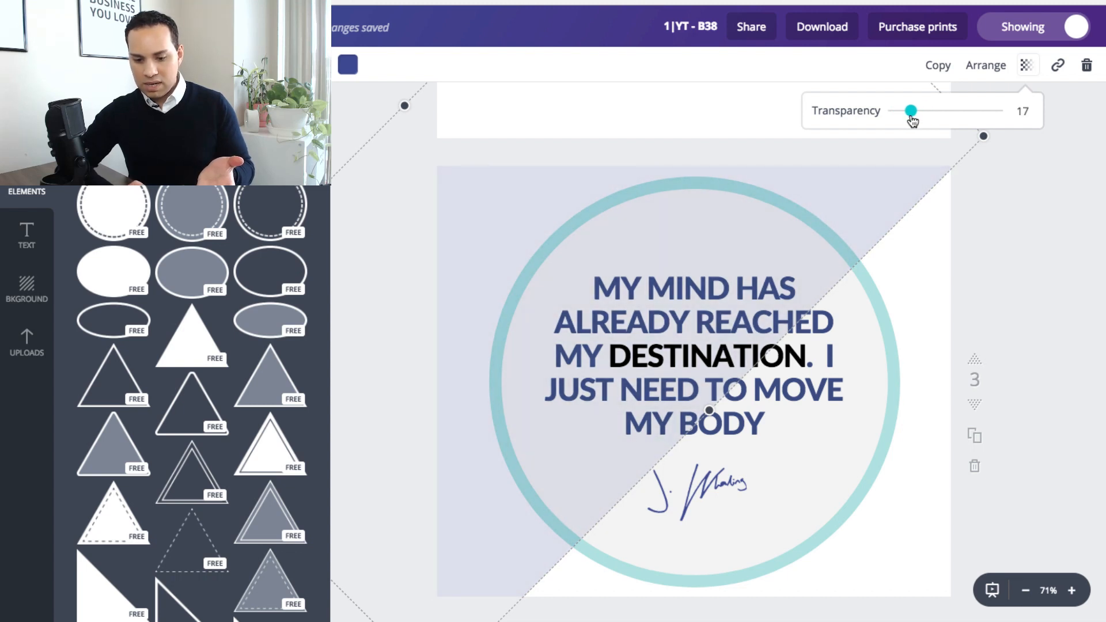
scroll(1018, 240, "up", 2)
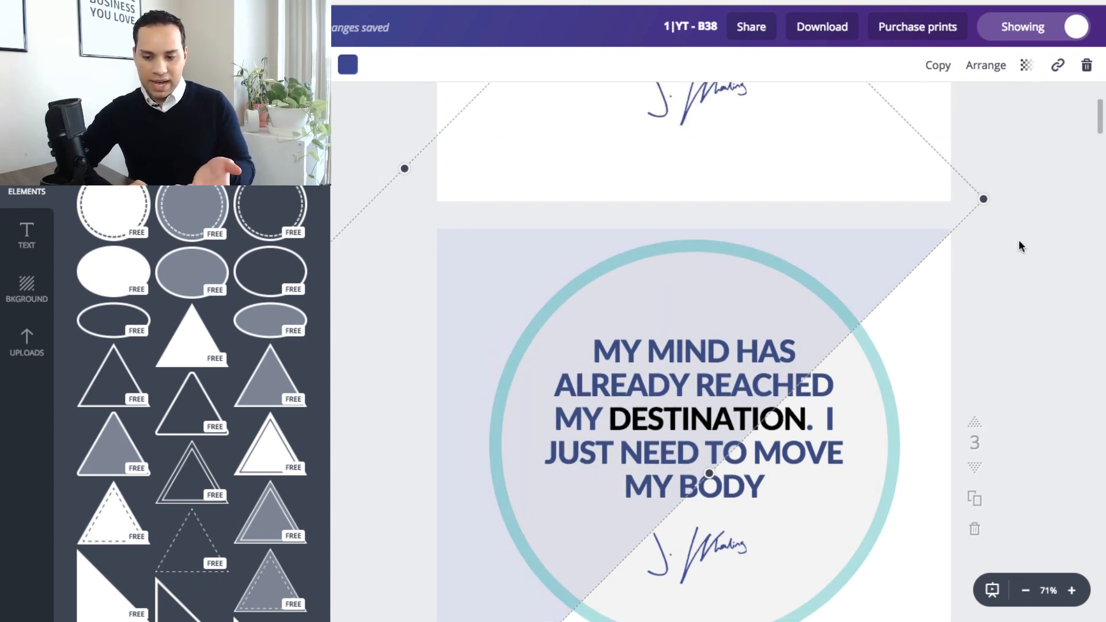
left_click(1018, 239)
Step: Look through the quote pages to compare the plain, circle, beach photo and pineapple designs
scroll(1018, 240, "down", 4)
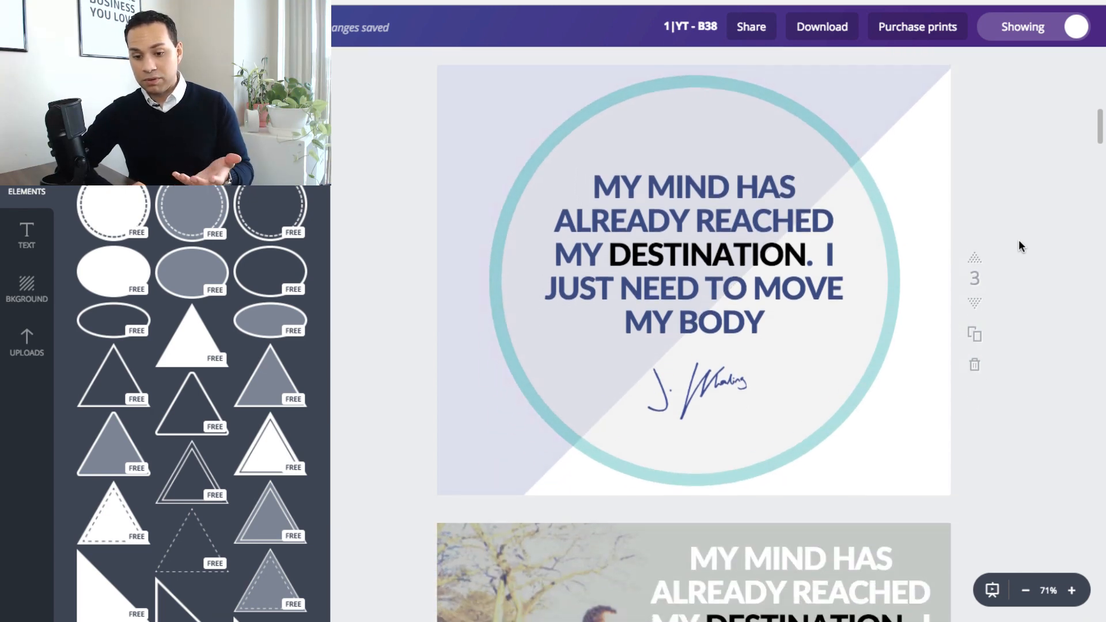
scroll(1018, 240, "up", 7)
scroll(1019, 239, "down", 10)
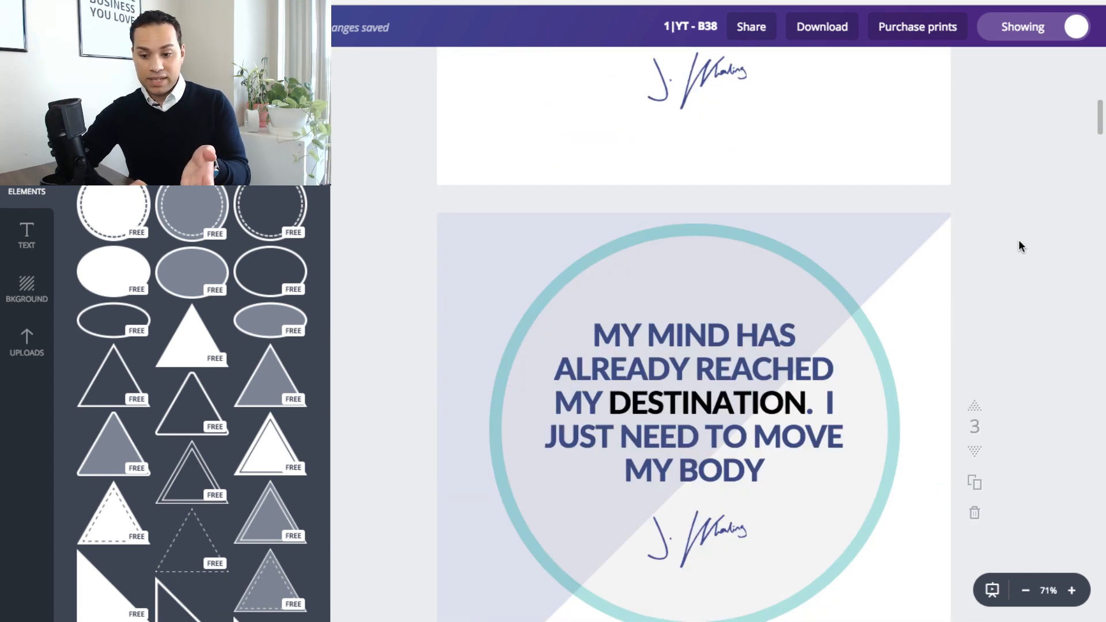
scroll(1019, 241, "down", 2)
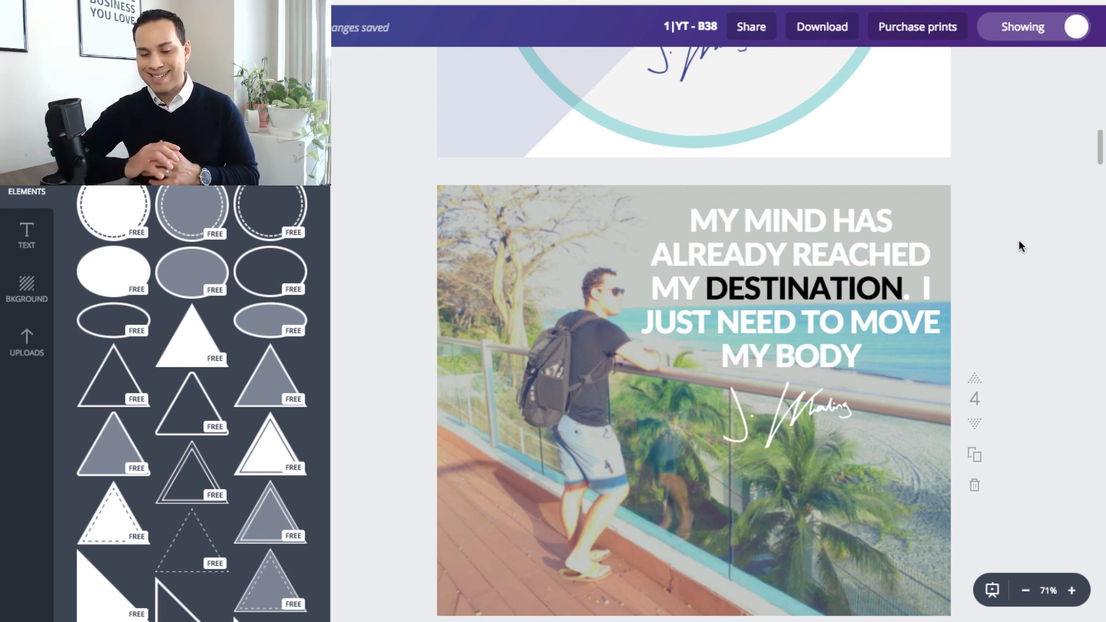
scroll(1018, 241, "down", 1)
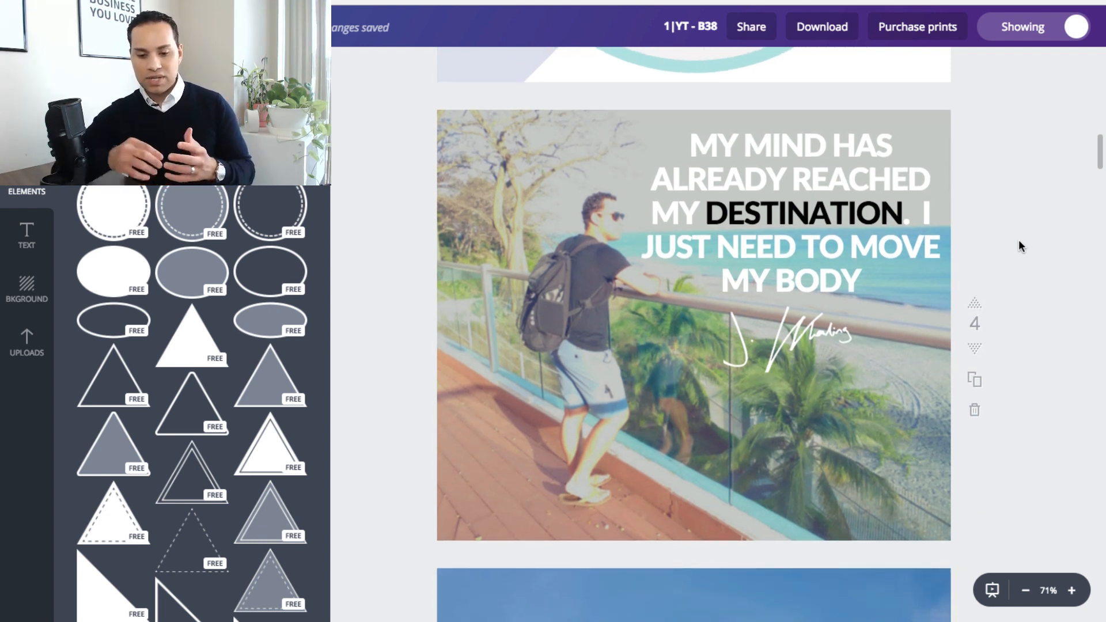
scroll(1018, 241, "down", 7)
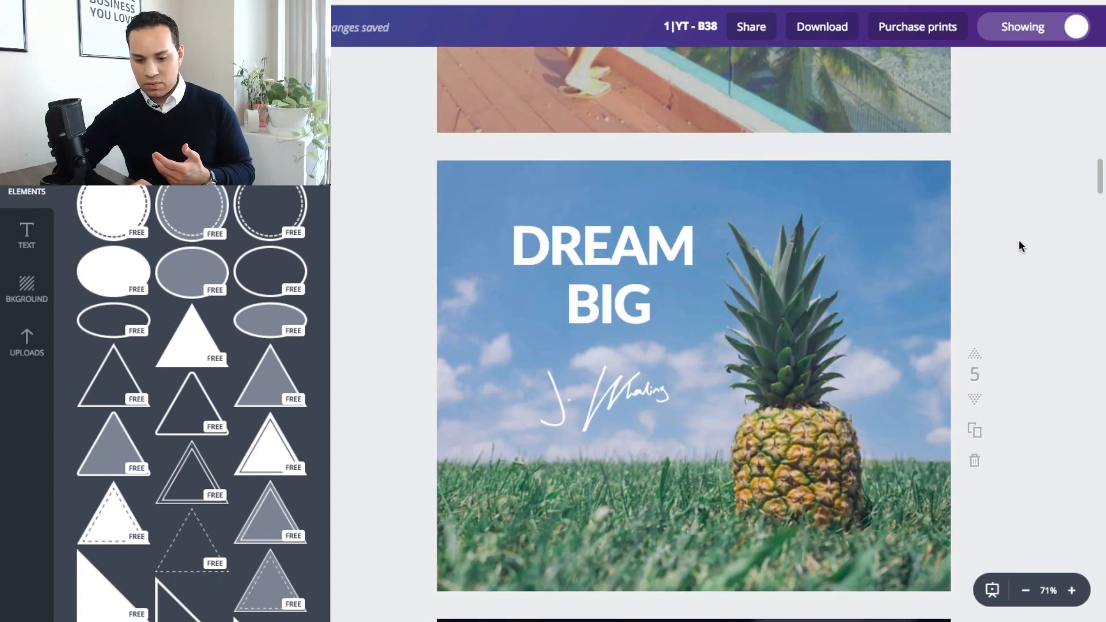
scroll(1018, 241, "up", 1)
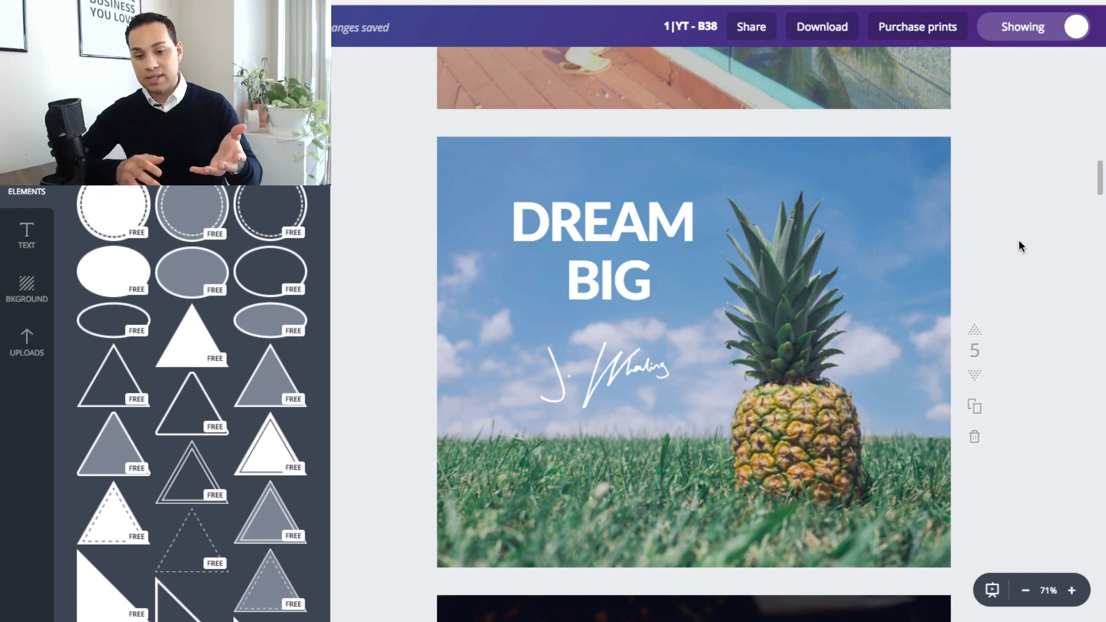
Step: Move the translucent blue overlay on the Dream Big page aside and return it to cover the whole photo
left_click(808, 375)
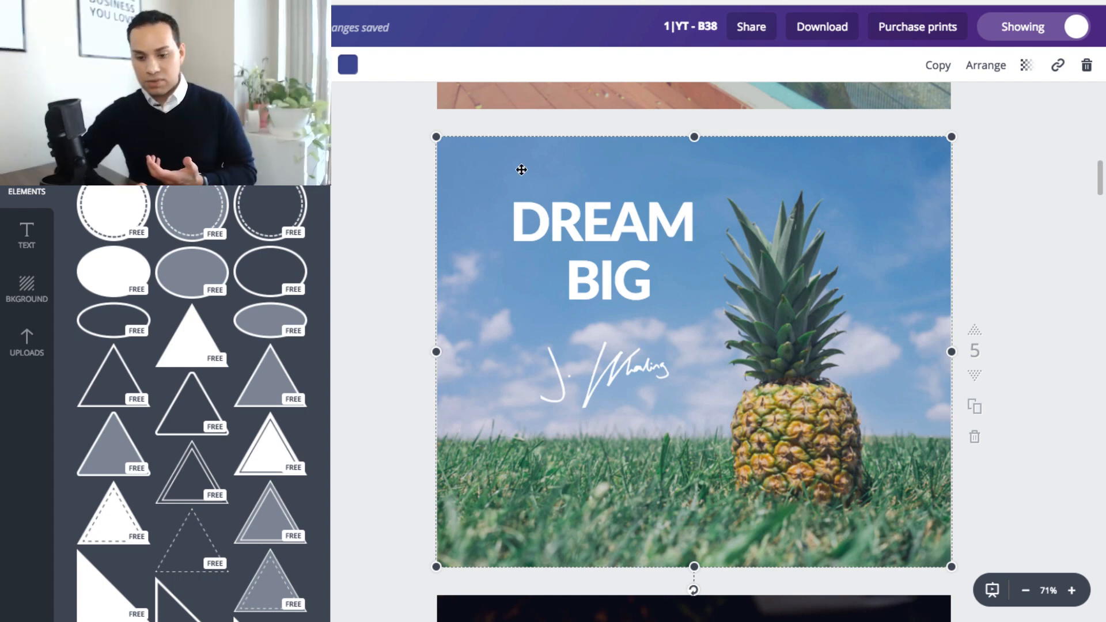
left_click_drag(610, 178, 745, 167)
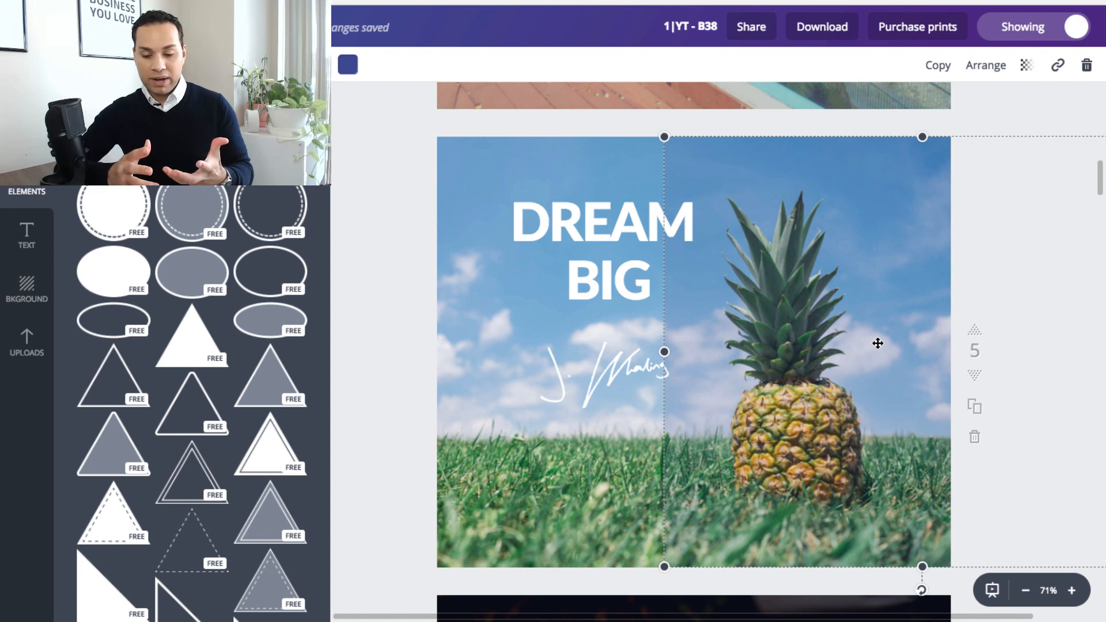
left_click_drag(877, 343, 650, 343)
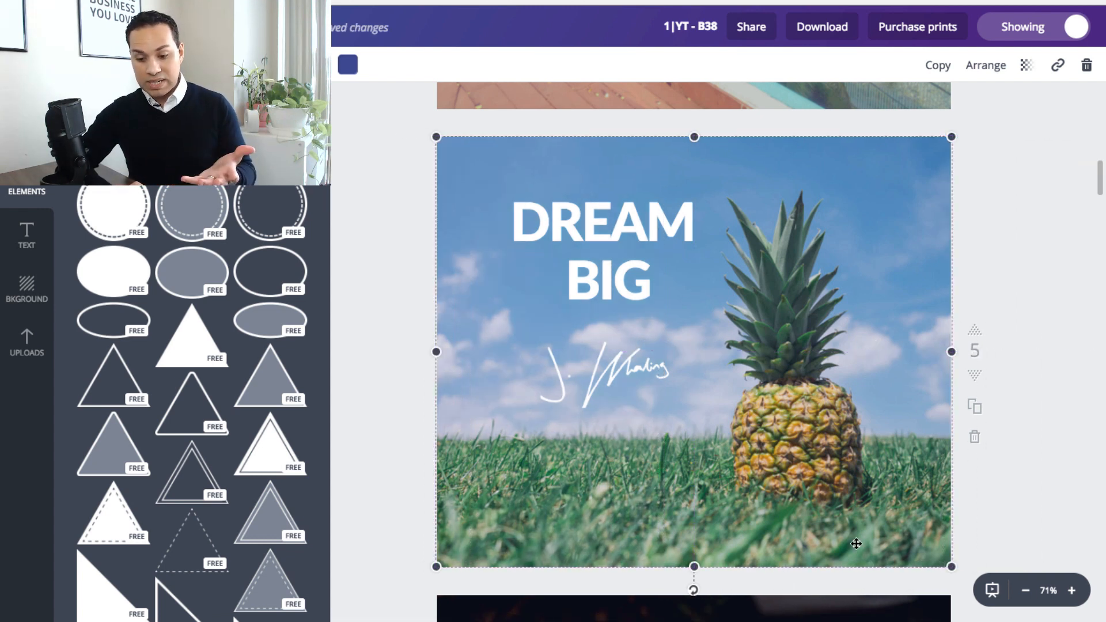
left_click_drag(951, 567, 969, 544)
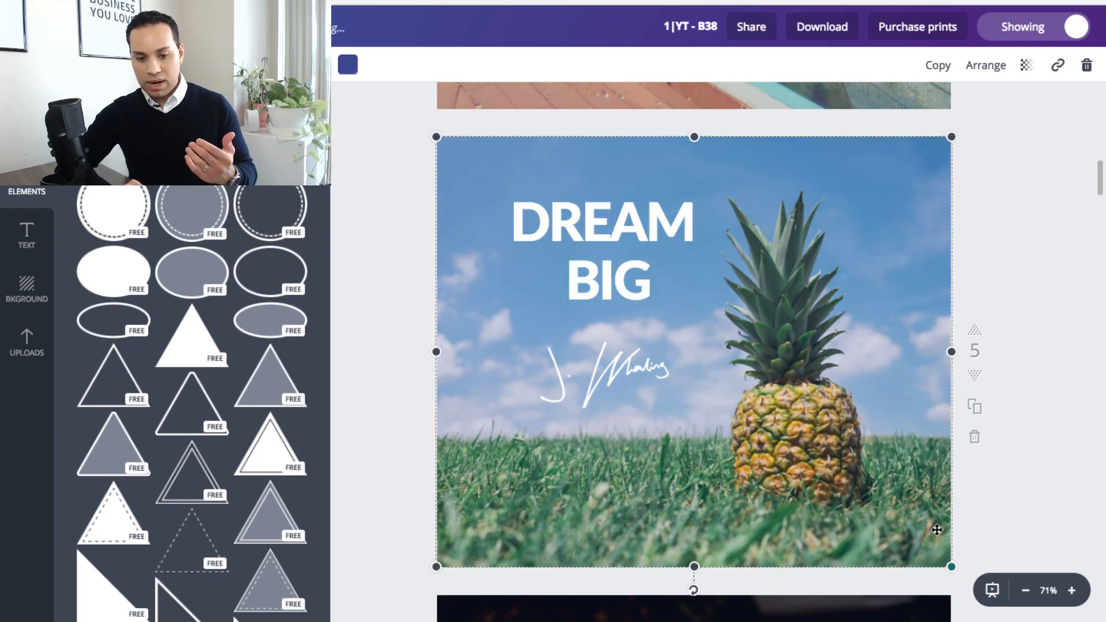
Step: Try orange, teal and green palette colors on the Dream Big overlay and restore the brand blue
left_click(349, 65)
scroll(382, 184, "down", 2)
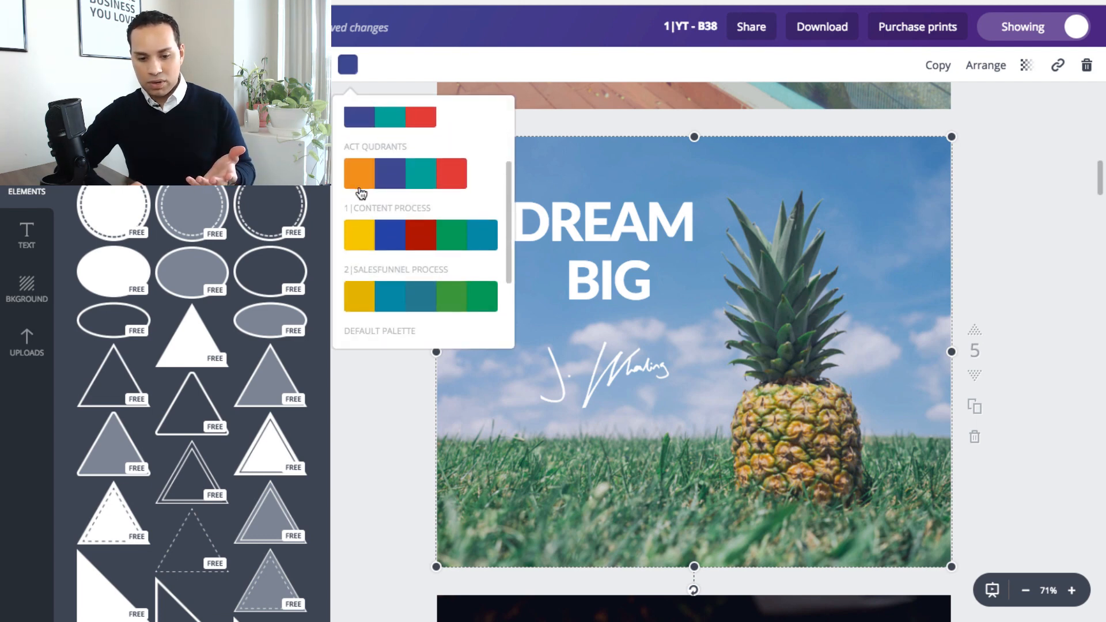
left_click(360, 187)
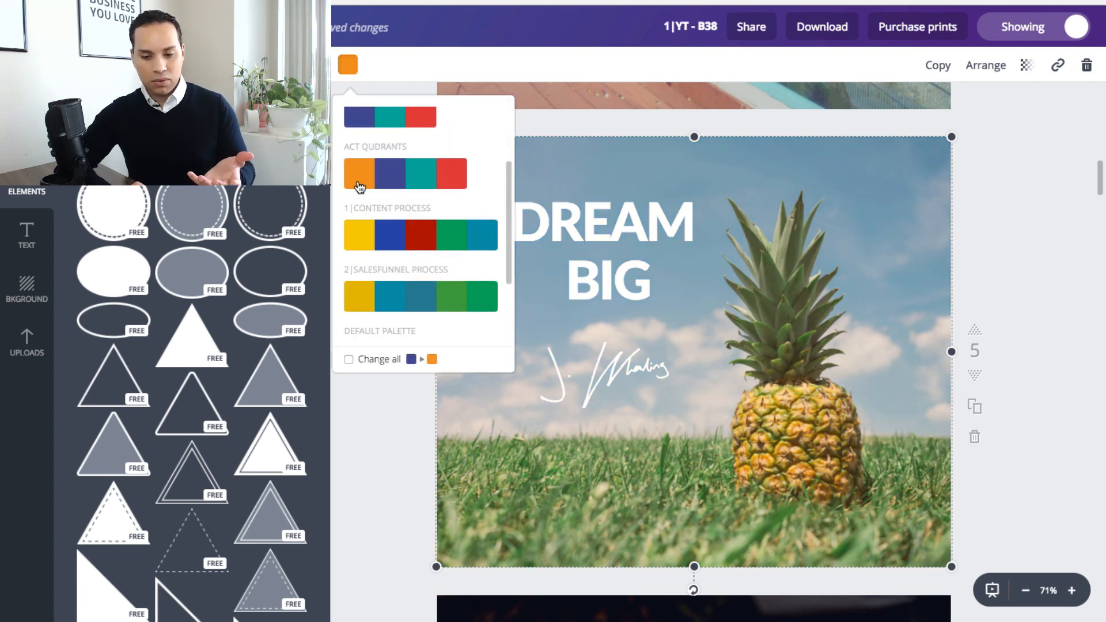
left_click(404, 178)
left_click(421, 178)
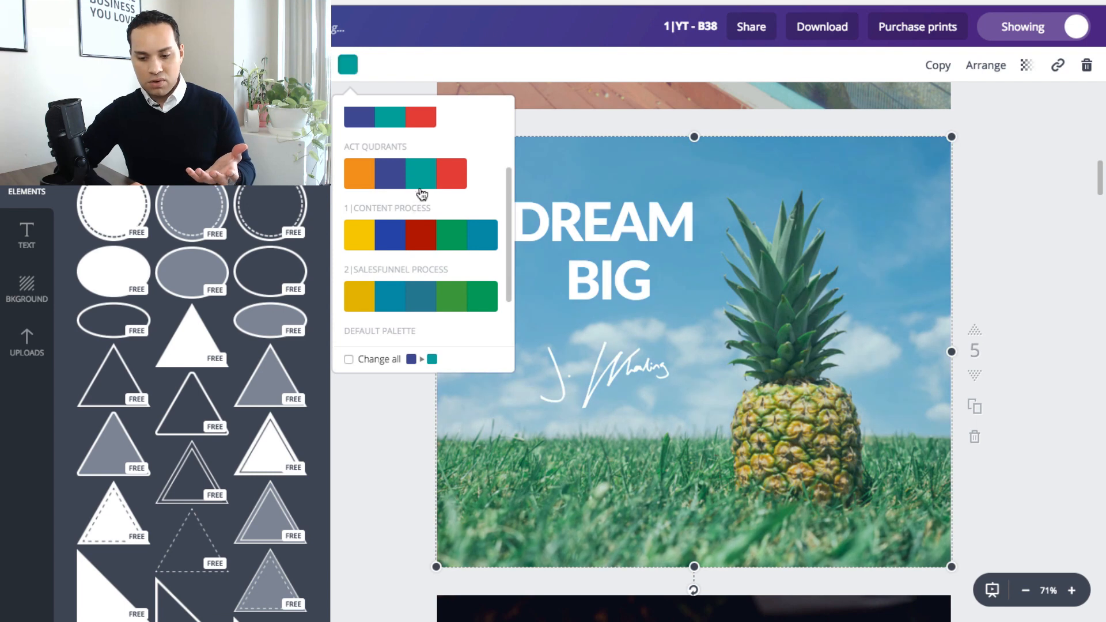
left_click(390, 247)
left_click(456, 238)
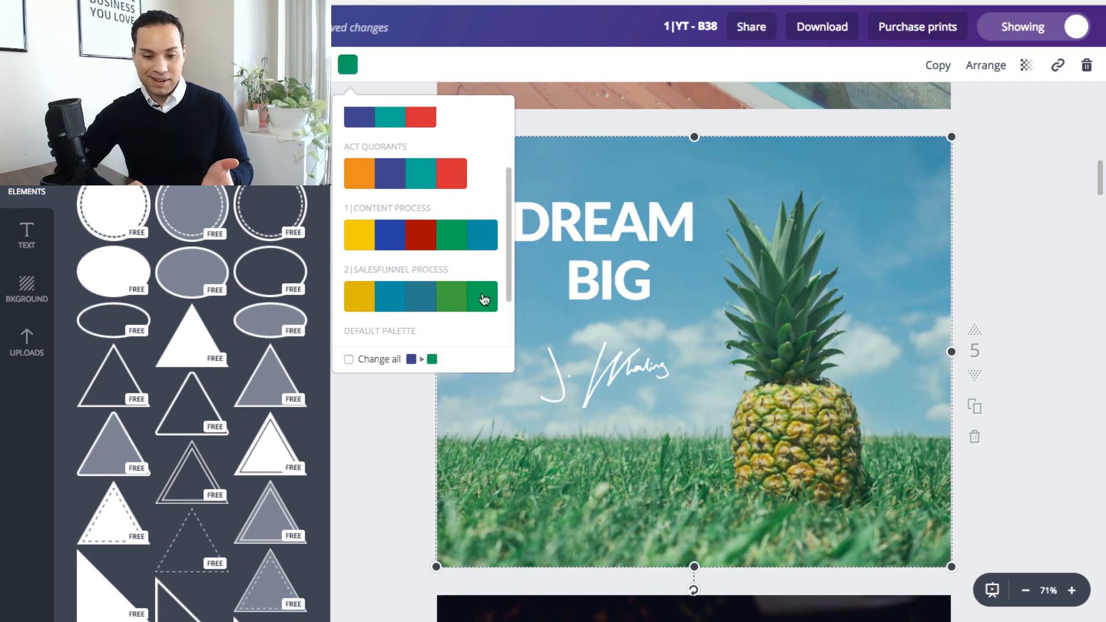
left_click(358, 117)
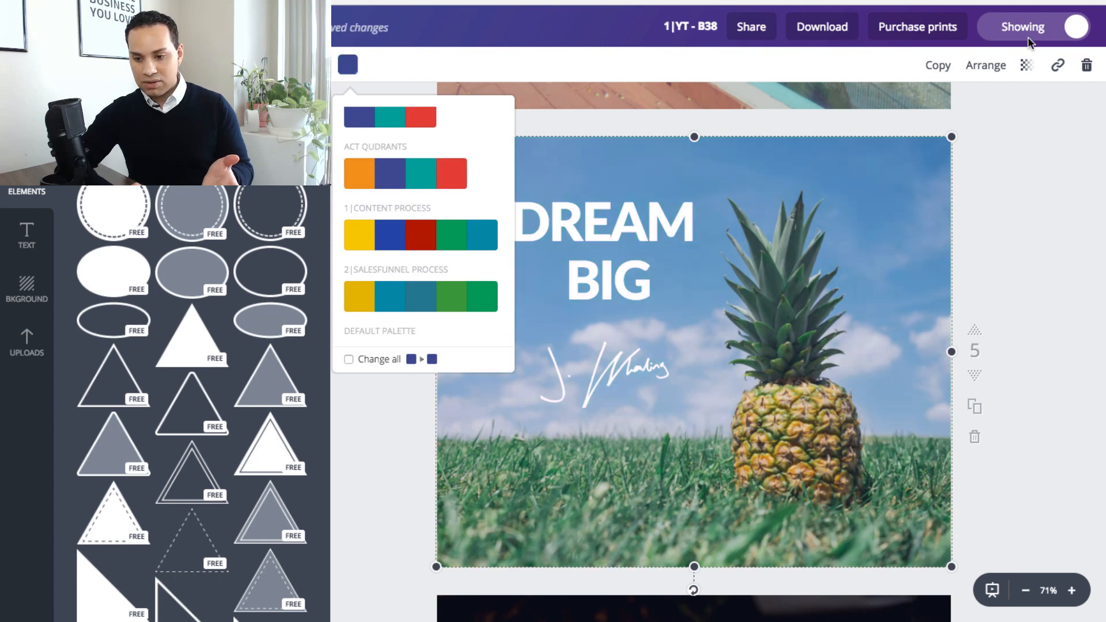
Step: Raise the blue overlay's transparency value to 100 and bring it down to 14
left_click(1027, 65)
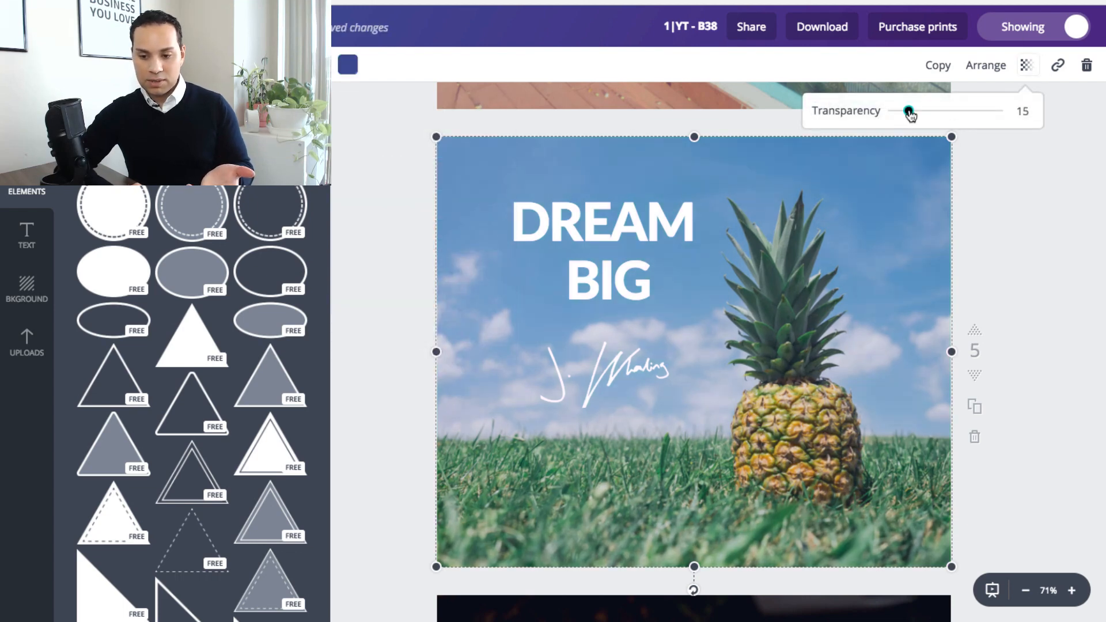
left_click_drag(909, 112, 1032, 112)
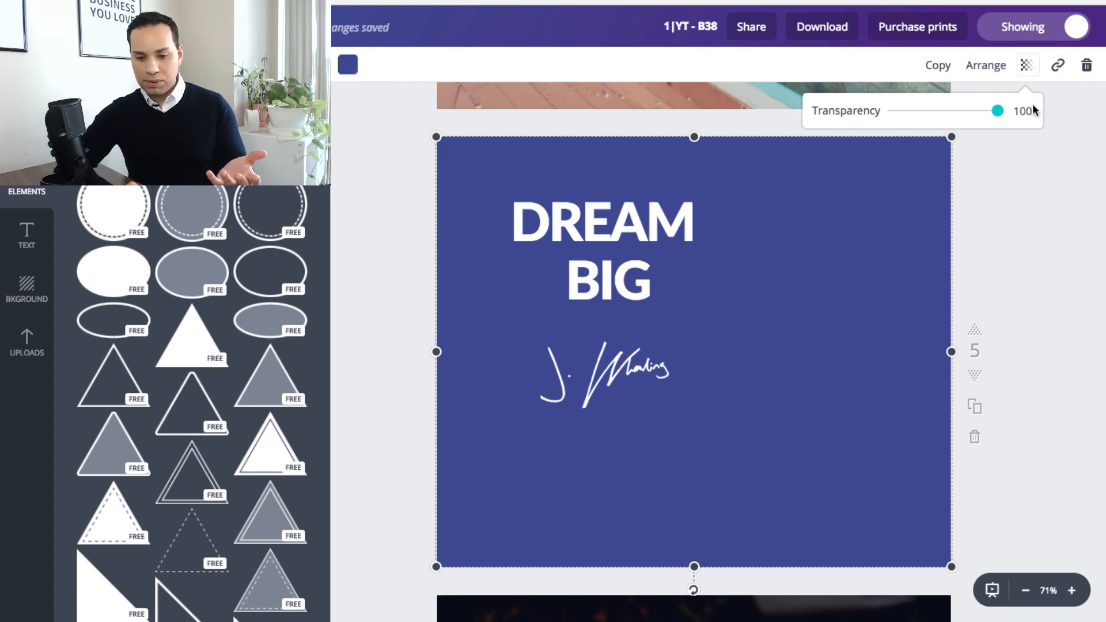
left_click_drag(997, 111, 908, 115)
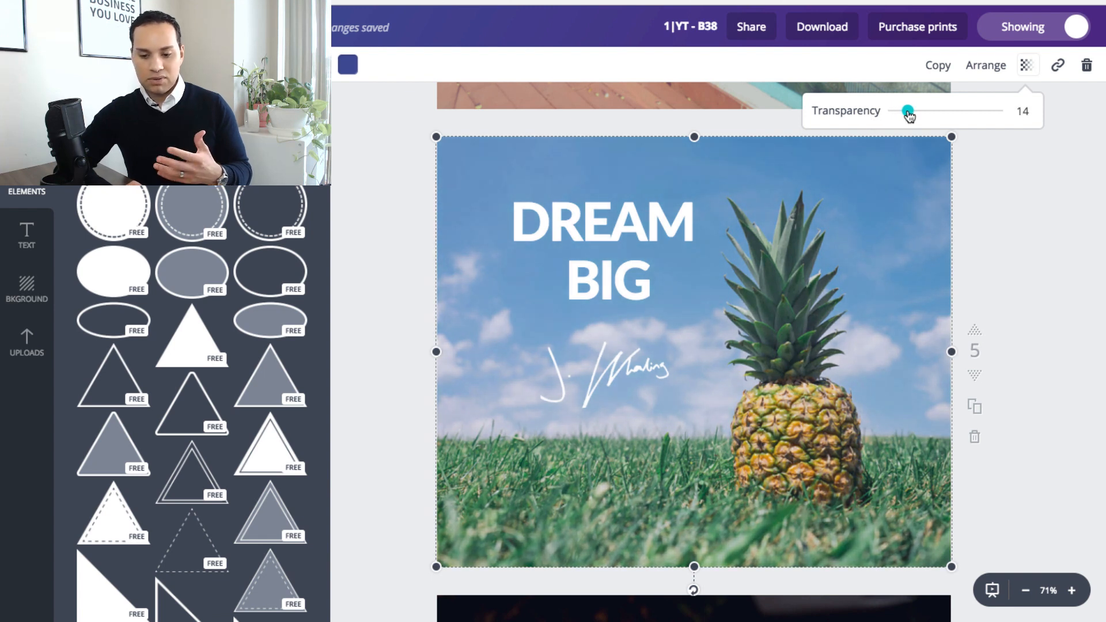
Step: Recolor the Dream Big overlay with the orange from the ACT Qudrants palette
left_click(347, 69)
left_click(367, 293)
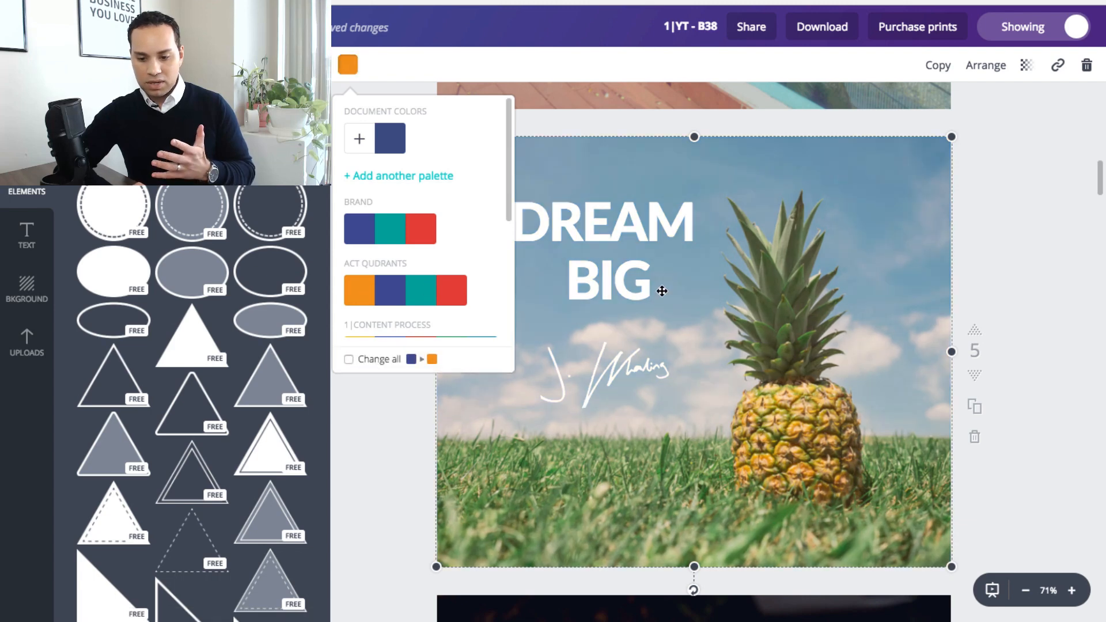
Step: Close the overlay's color choices and inspect the color overlay covering the laptop Dream Big photo
left_click(1007, 203)
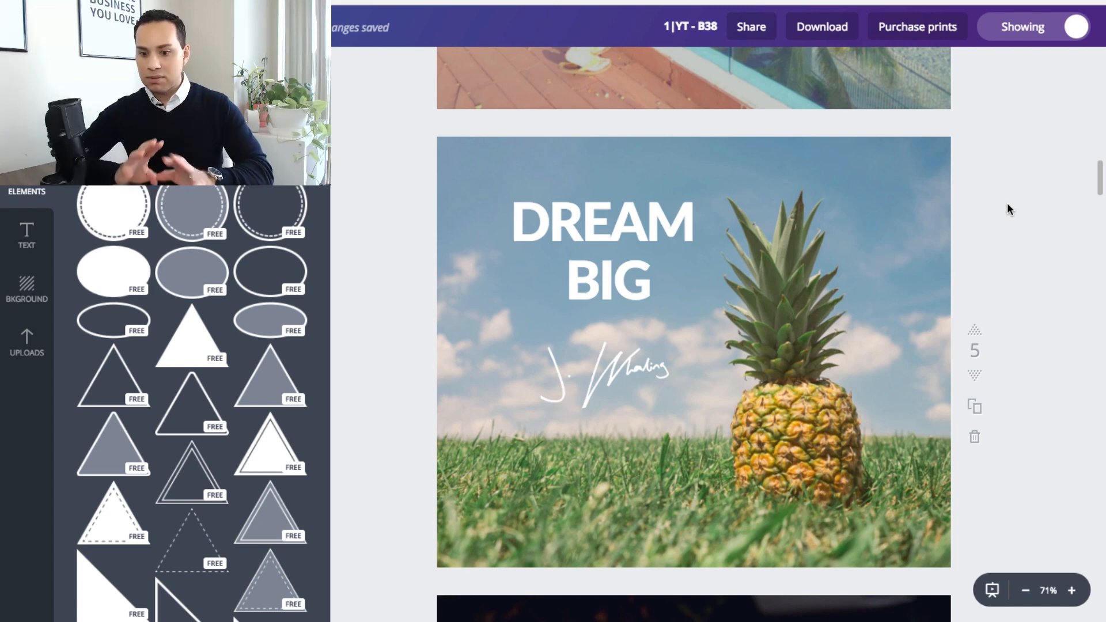
scroll(1007, 203, "down", 9)
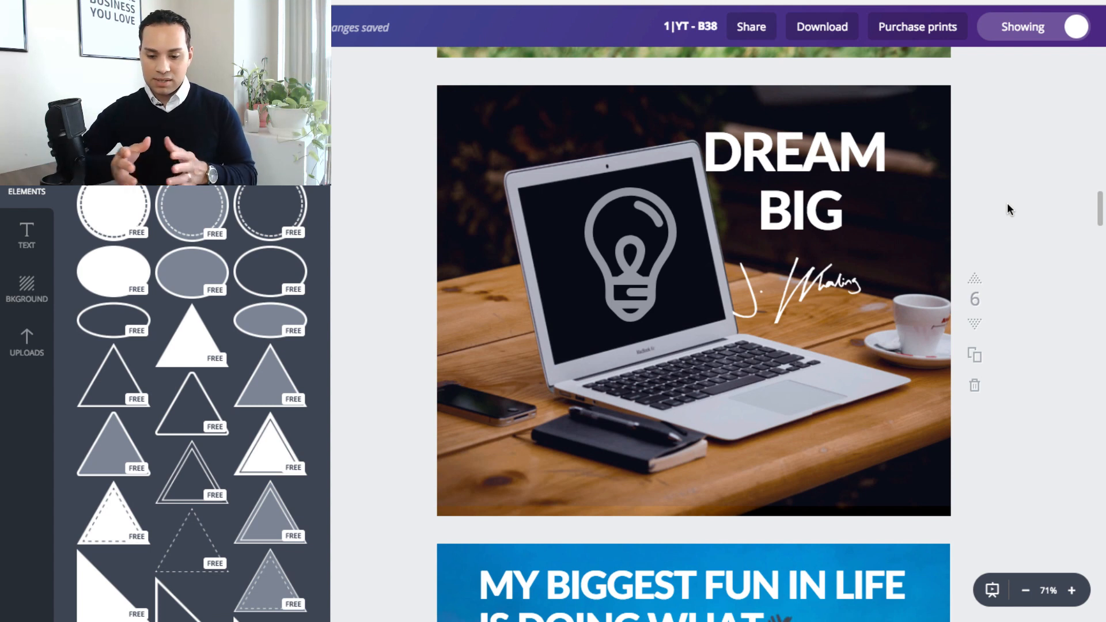
left_click(625, 314)
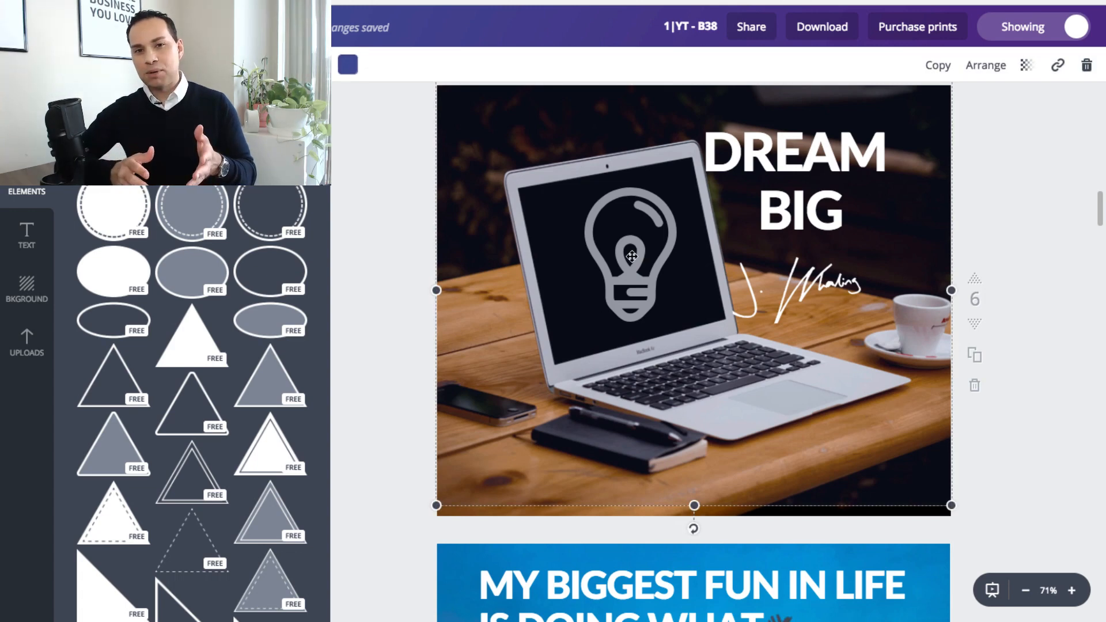
scroll(631, 256, "down", 3)
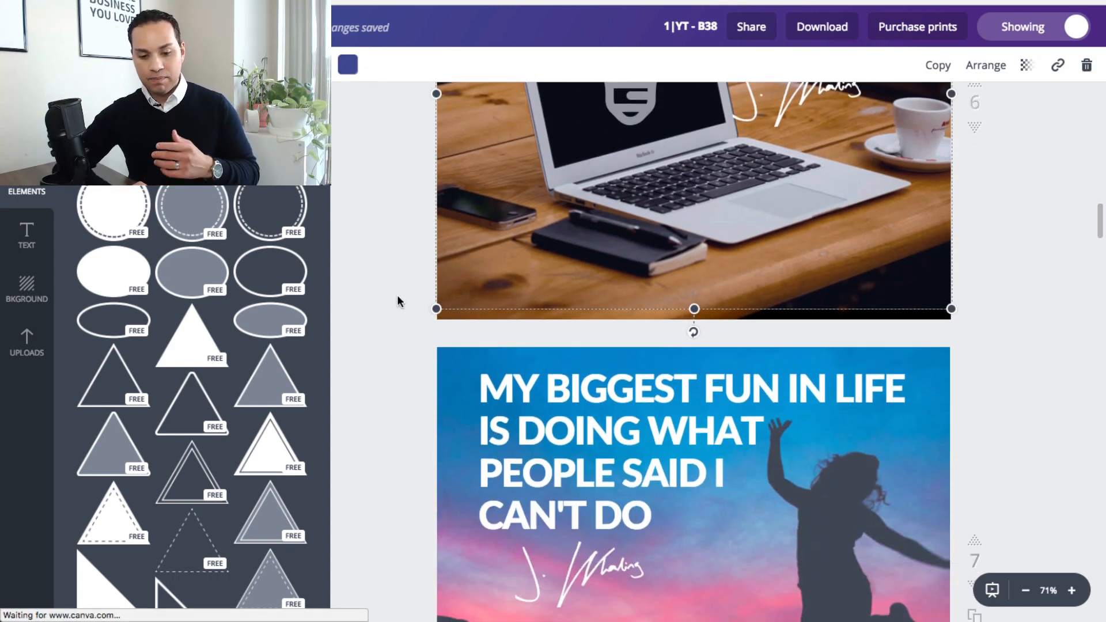
Step: Look through the remaining quote graphics, from the My Biggest Fun In Life page to the There Can Only Be One You page
scroll(394, 323, "down", 3)
scroll(394, 323, "down", 2)
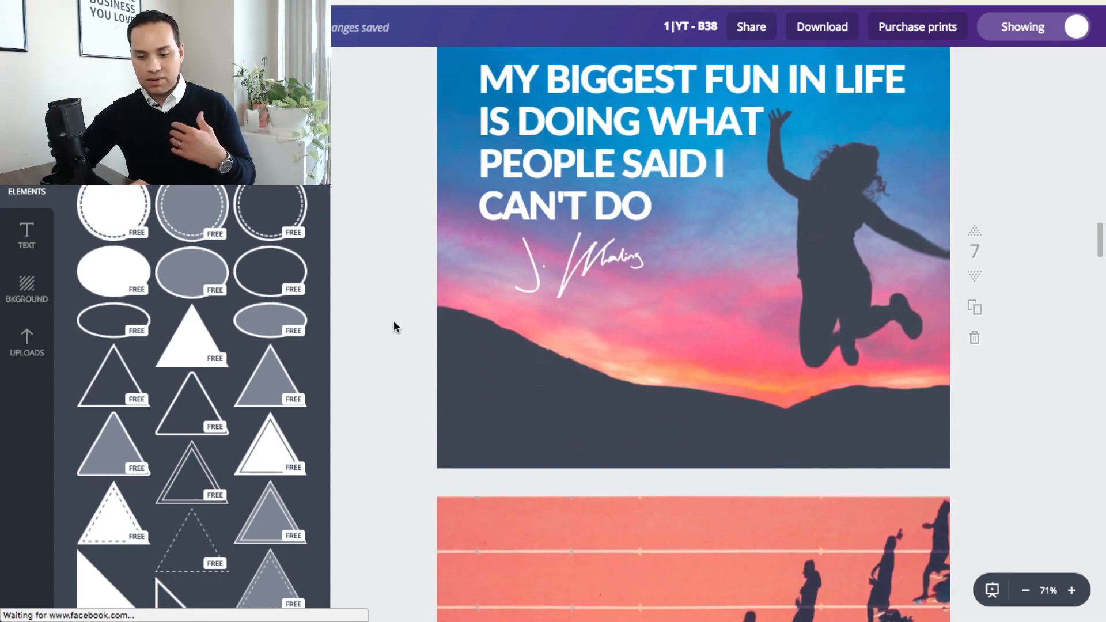
scroll(393, 324, "down", 5)
scroll(393, 325, "down", 10)
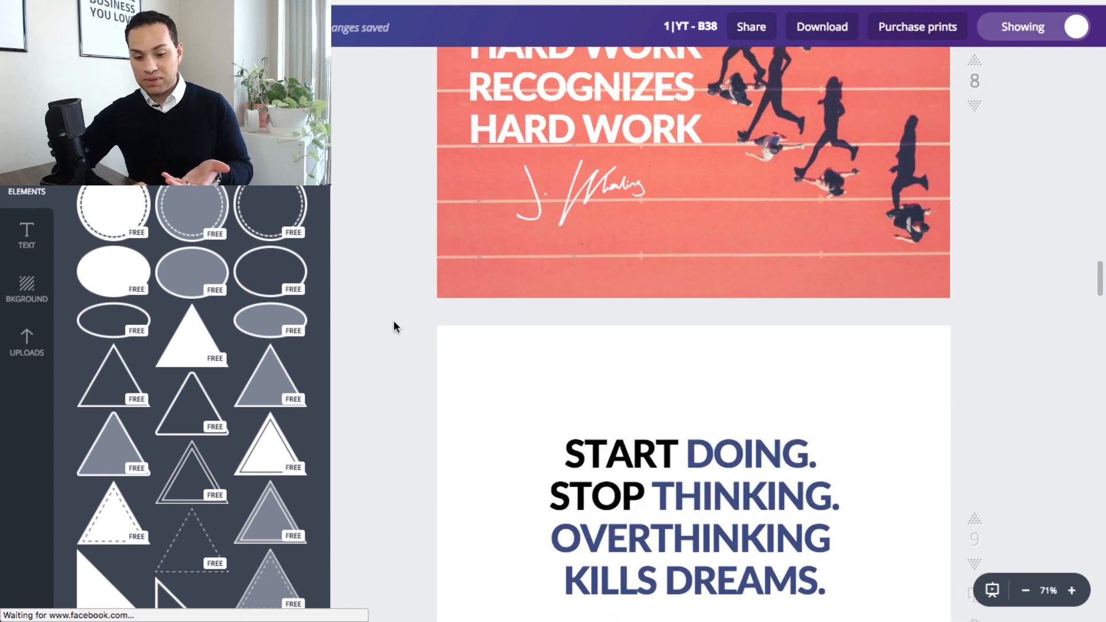
scroll(393, 326, "down", 3)
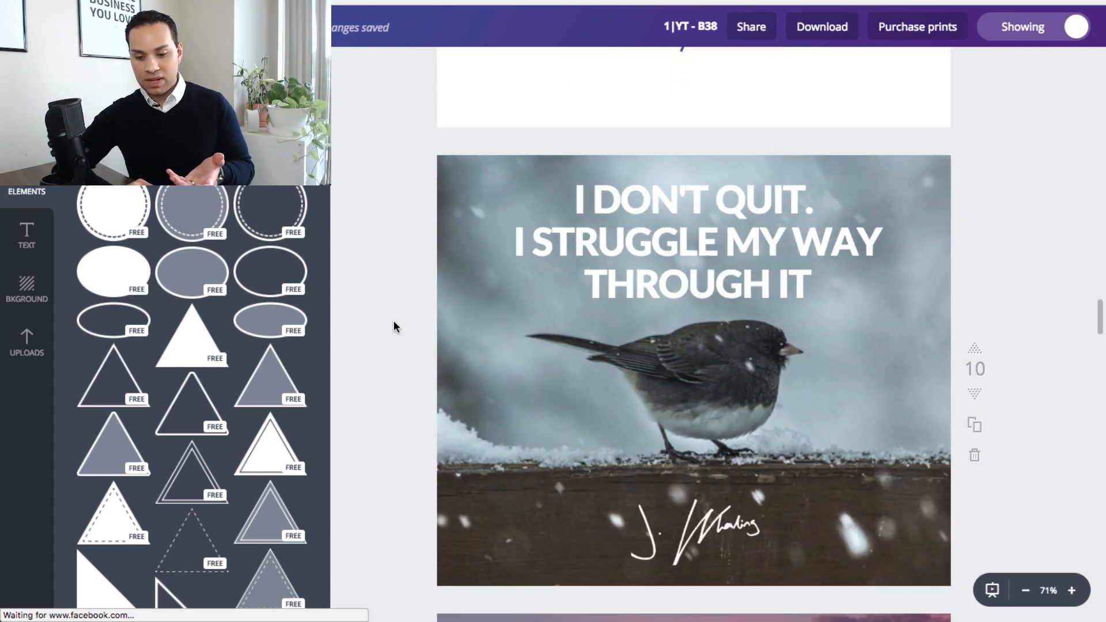
scroll(393, 326, "down", 4)
scroll(393, 326, "down", 8)
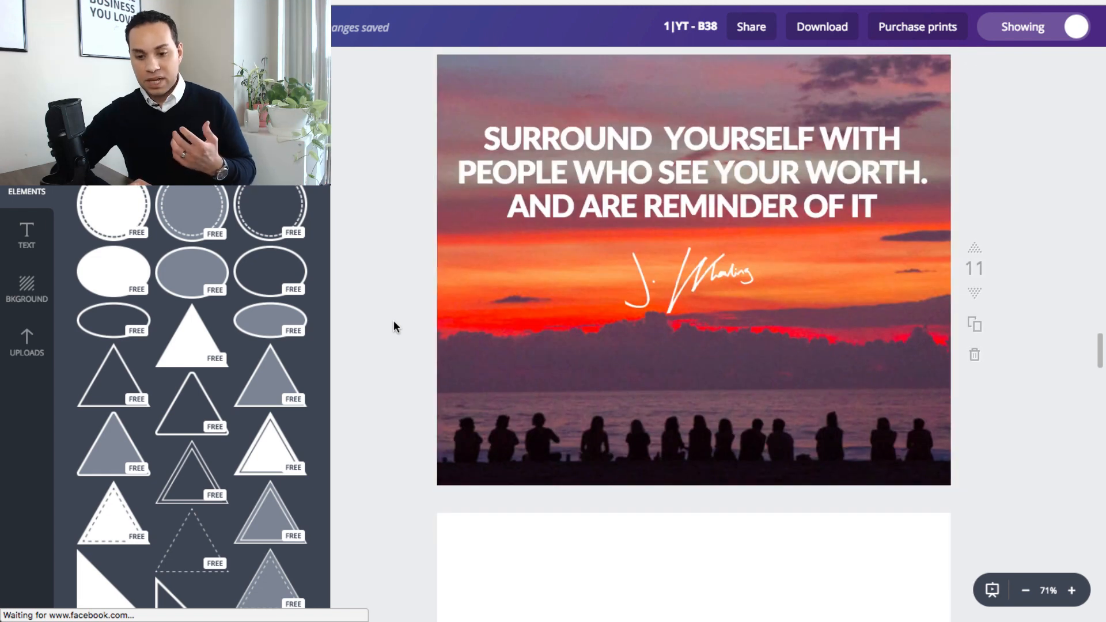
scroll(393, 326, "down", 9)
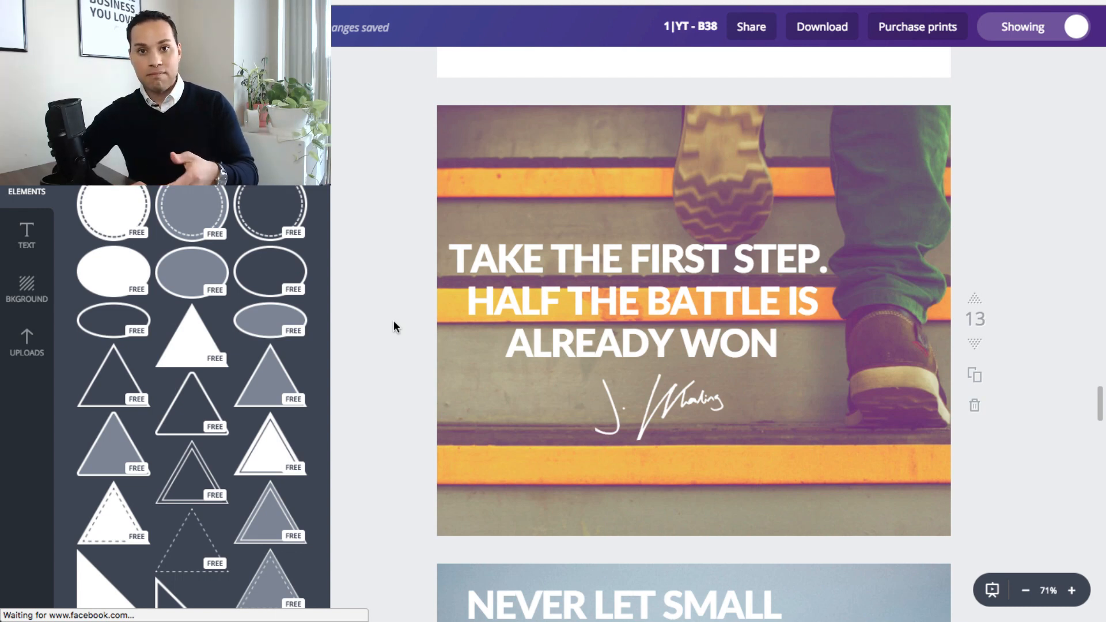
scroll(393, 325, "down", 10)
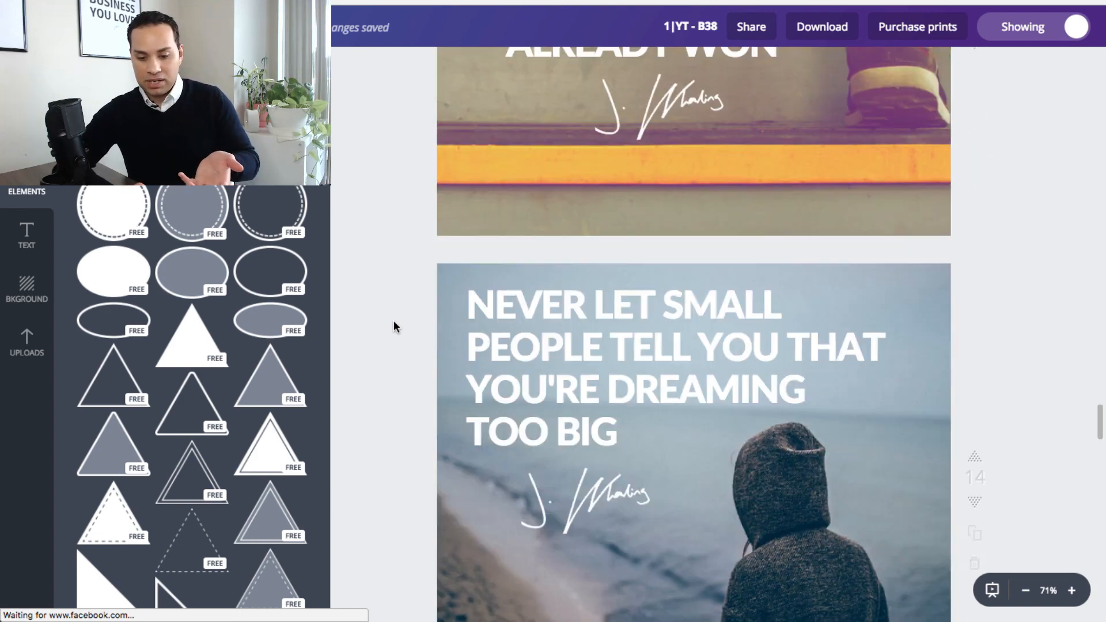
scroll(394, 326, "down", 15)
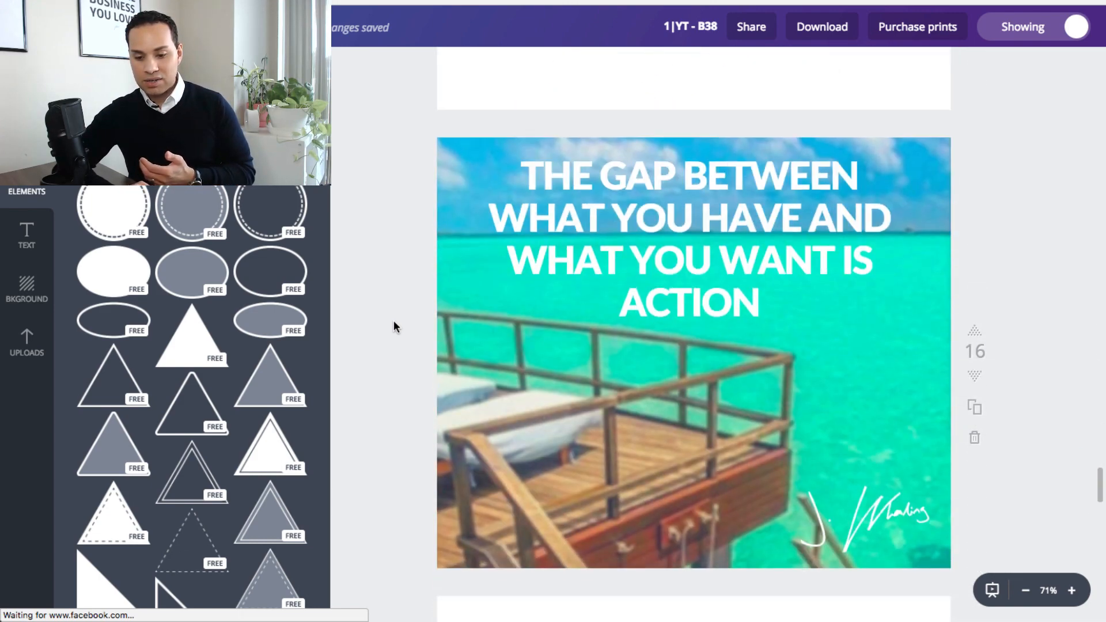
scroll(393, 326, "down", 20)
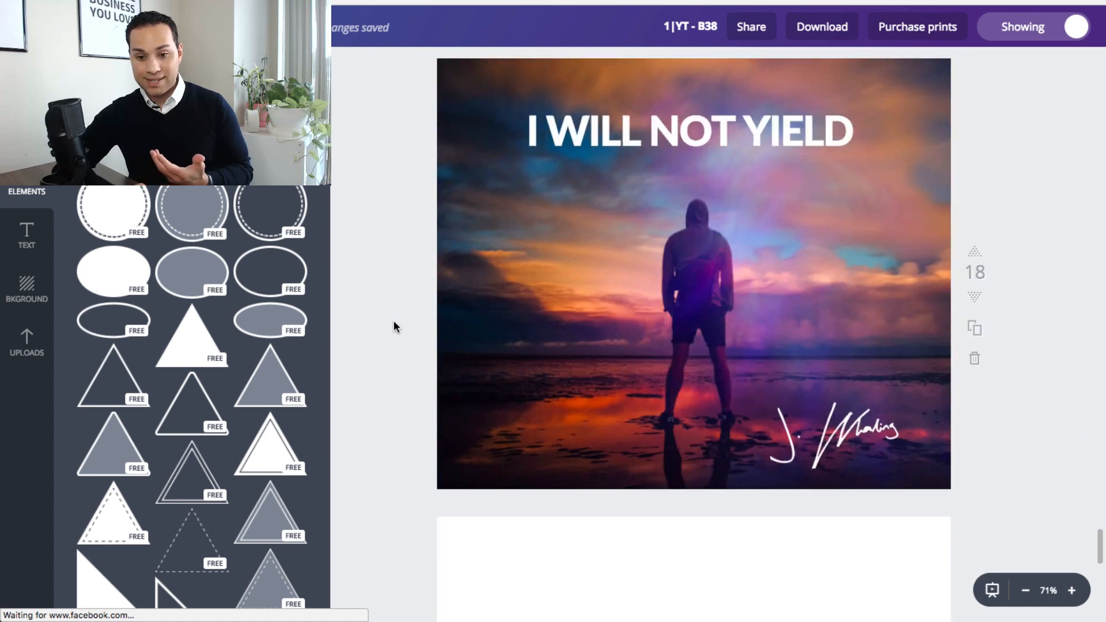
scroll(393, 323, "down", 15)
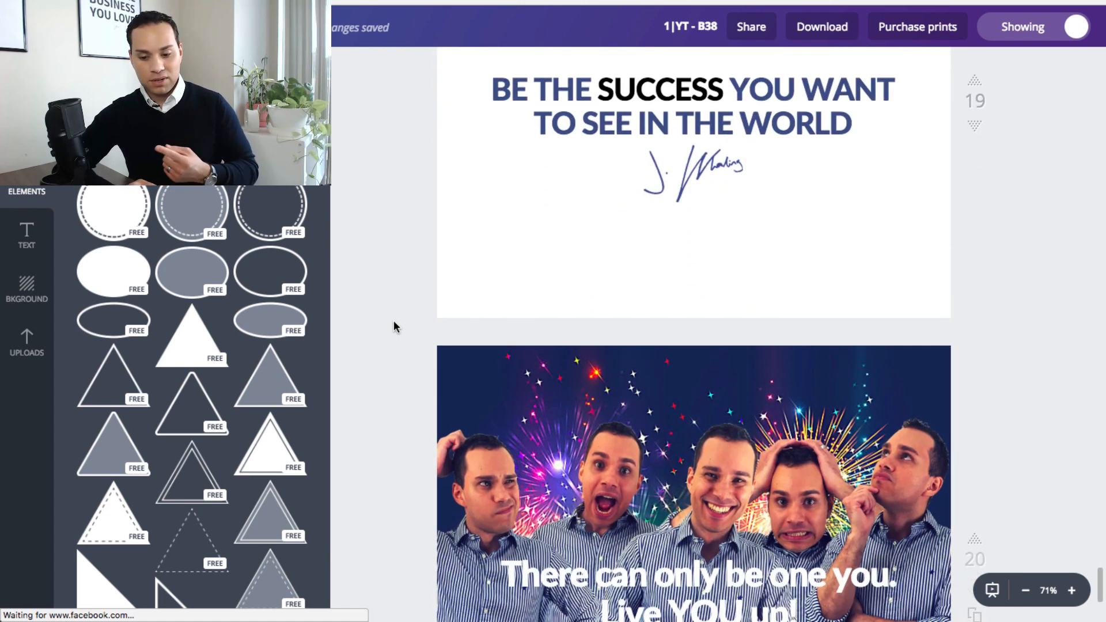
scroll(394, 324, "down", 5)
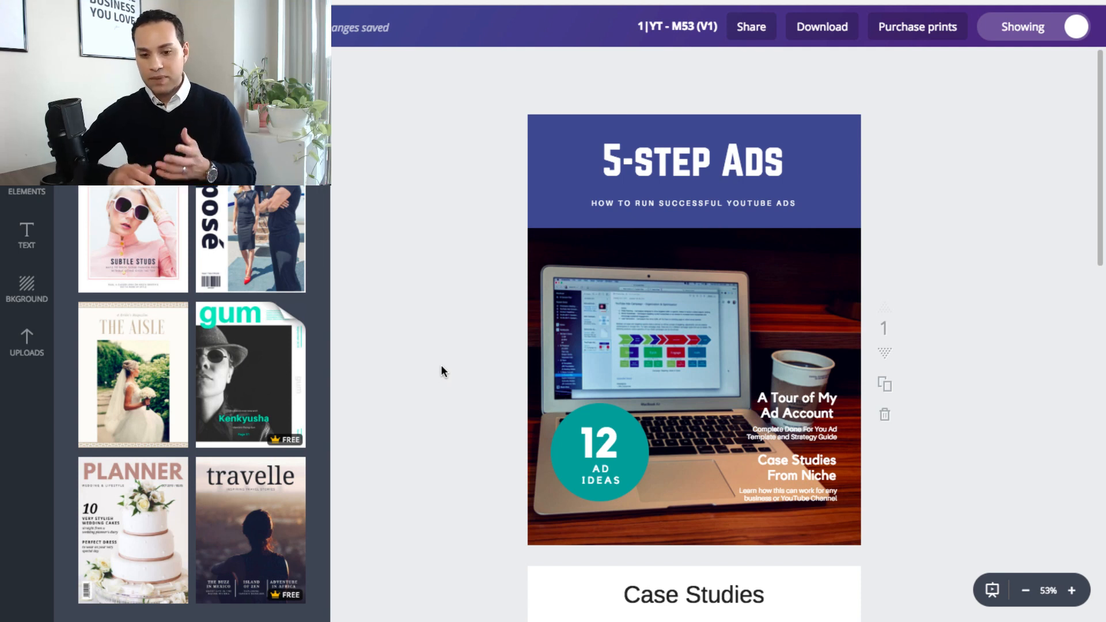
Step: Examine the 5-Step Ads magazine cover up close and look through the Canva magazine layouts for the Tourist template
left_click(1072, 591)
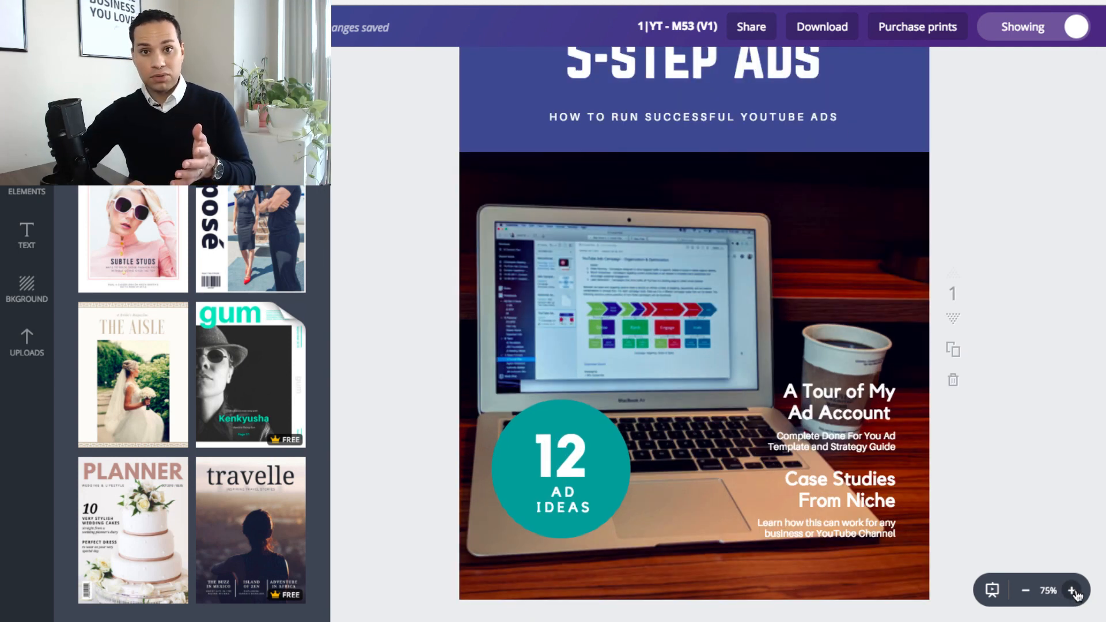
scroll(1005, 350, "up", 2)
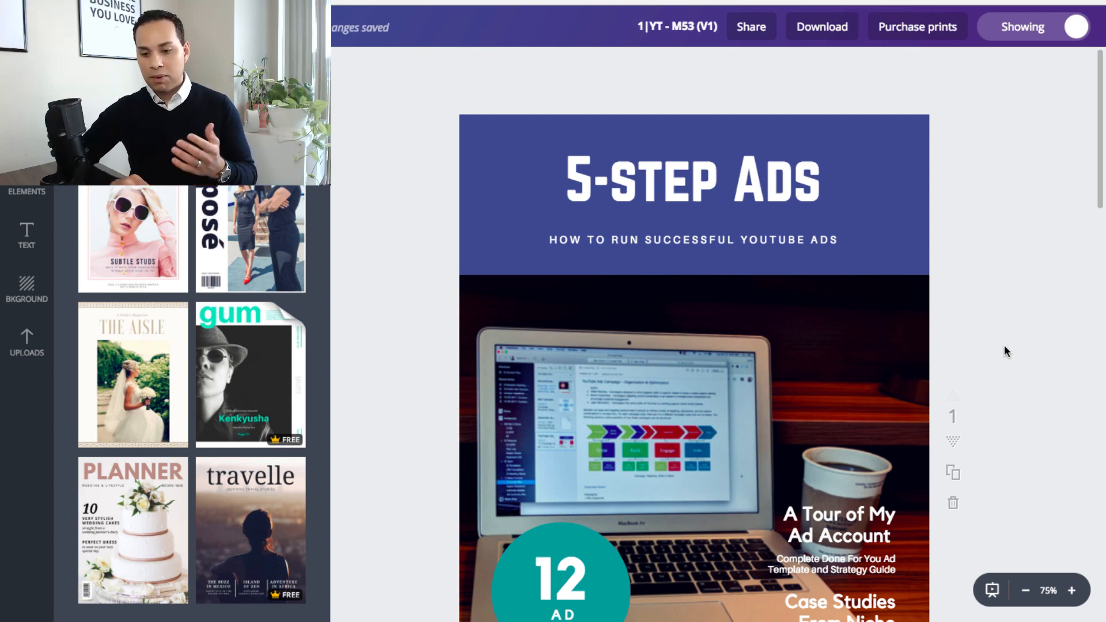
scroll(440, 265, "down", 1)
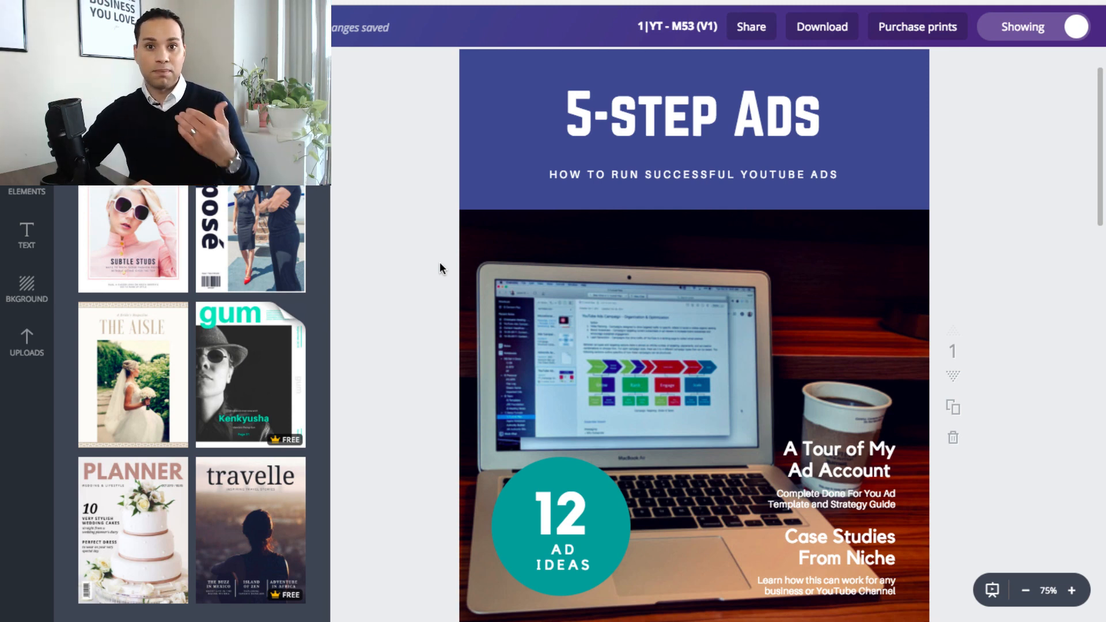
scroll(440, 269, "down", 1)
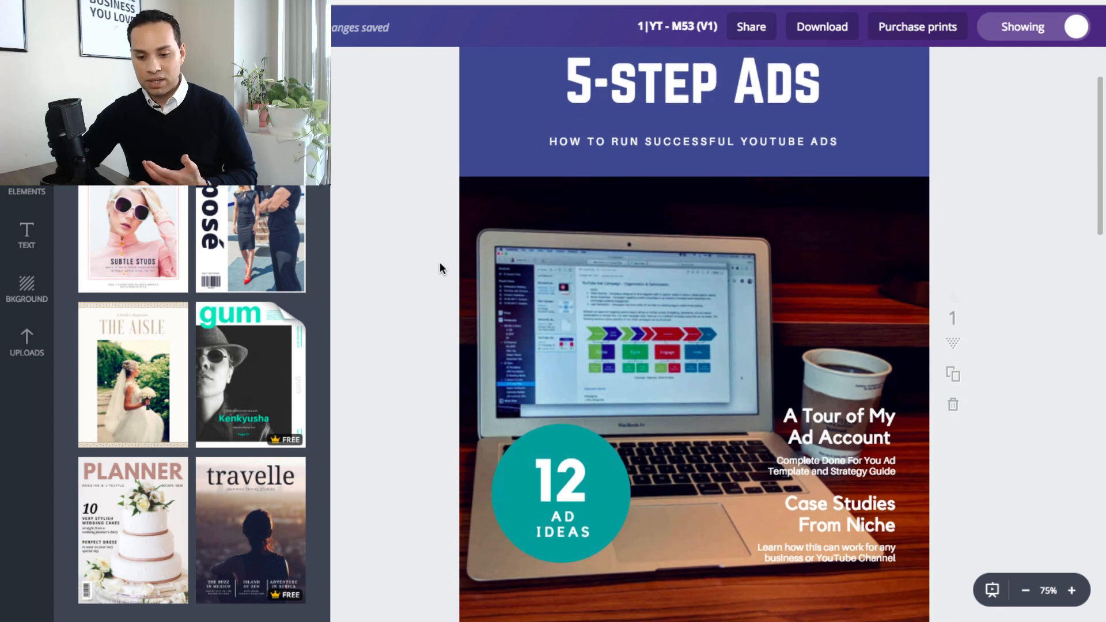
scroll(440, 269, "up", 1)
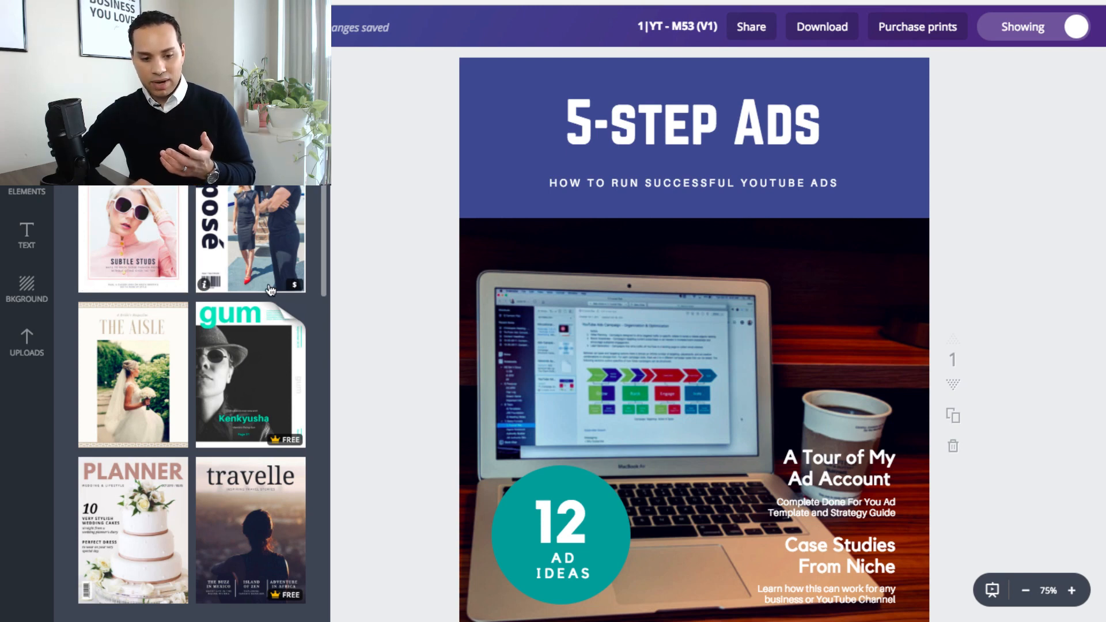
scroll(270, 289, "down", 8)
scroll(270, 289, "down", 9)
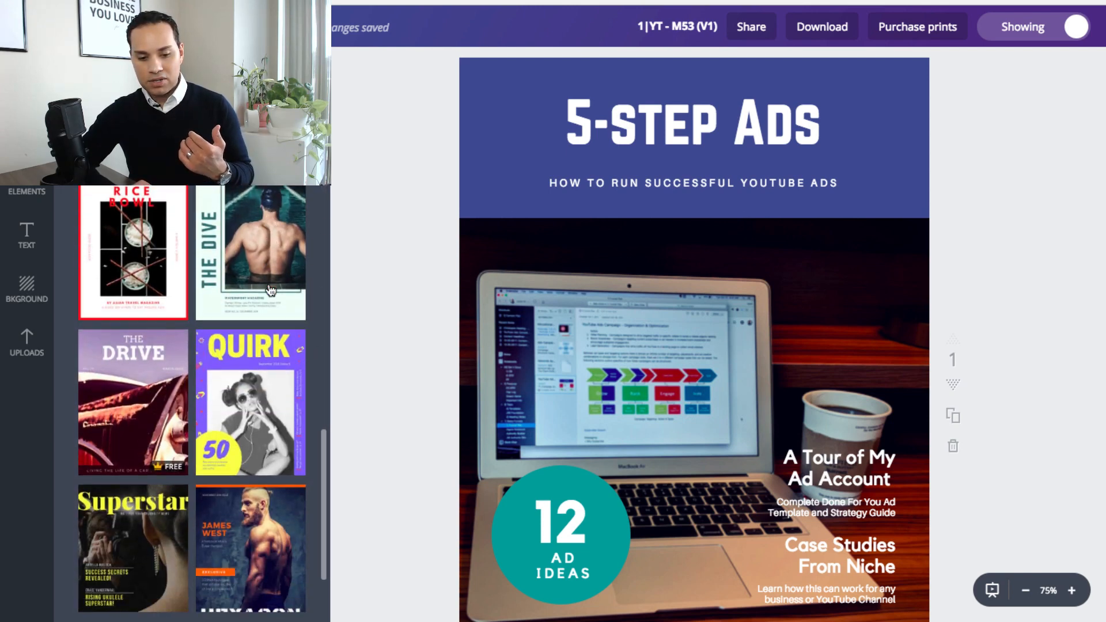
scroll(209, 409, "down", 15)
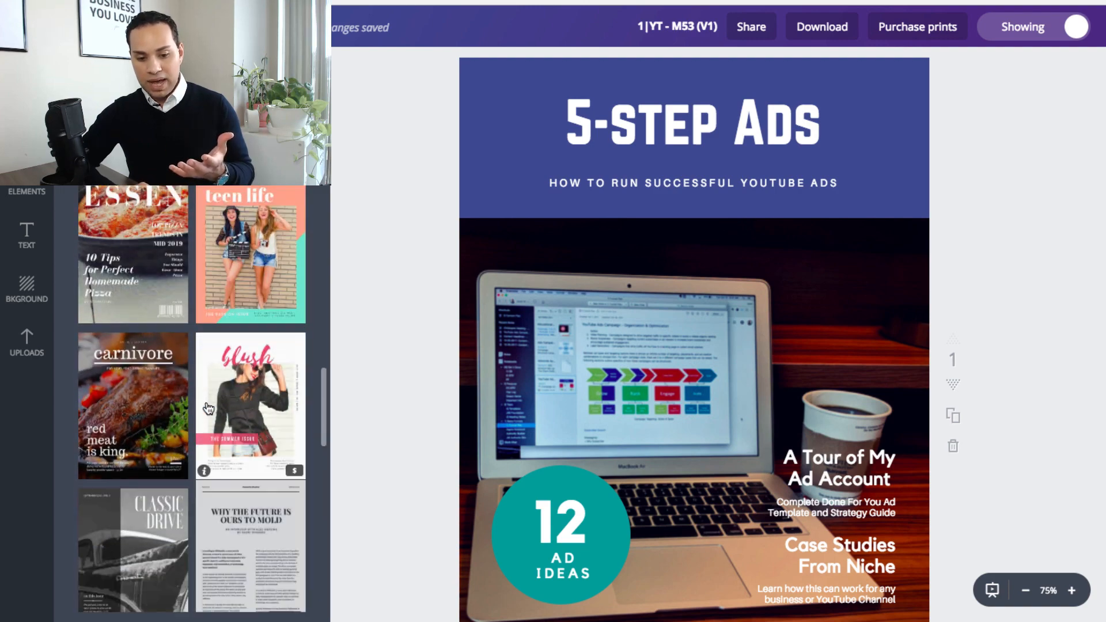
scroll(209, 408, "down", 2)
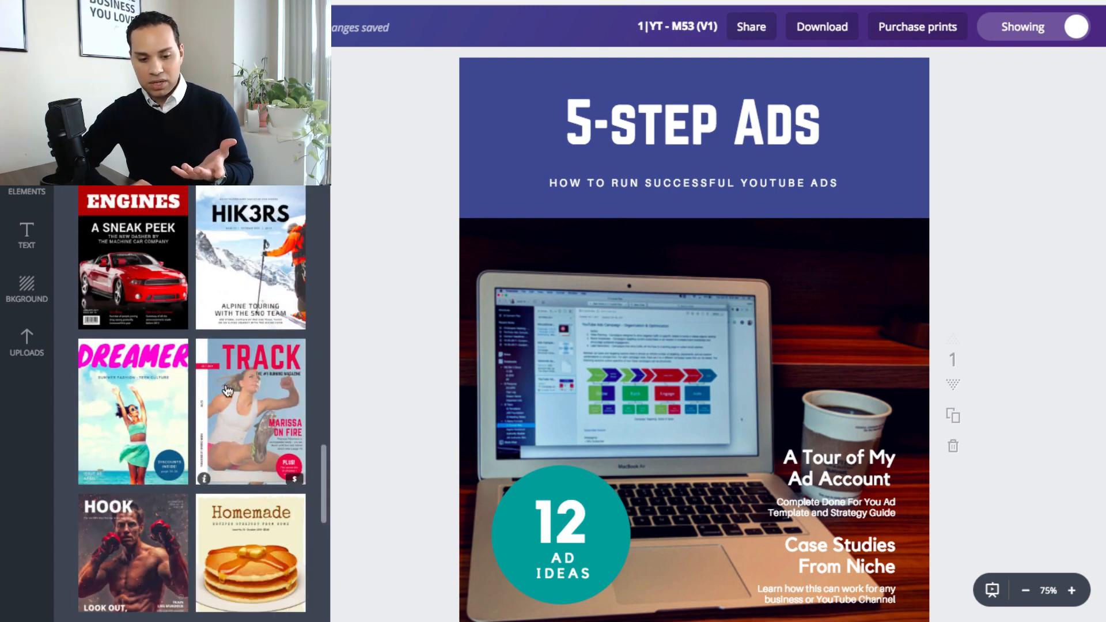
scroll(226, 382, "down", 8)
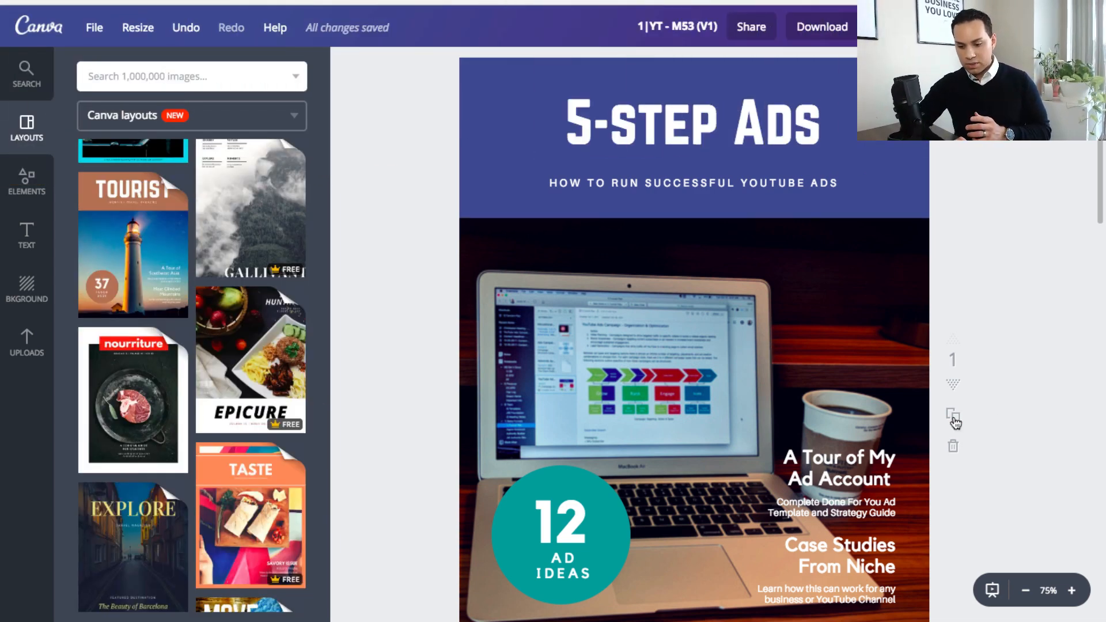
Step: Duplicate the 5-Step Ads cover page and replace the first page's content with the Tourist cover from Brown Lighthouse Photo Travel Magazine
left_click(953, 420)
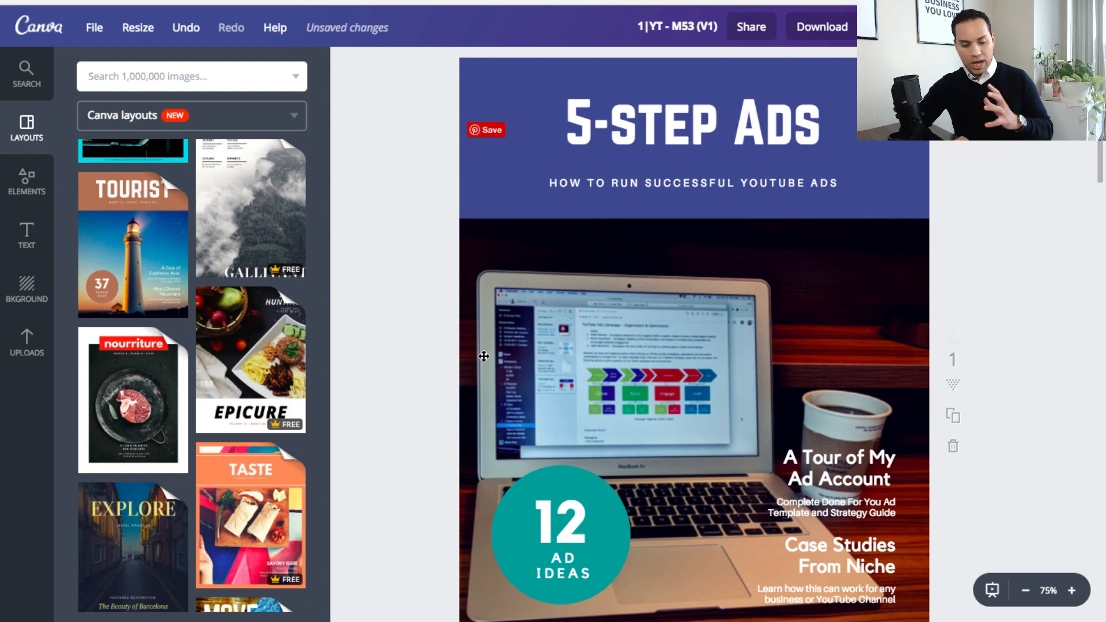
left_click(92, 199)
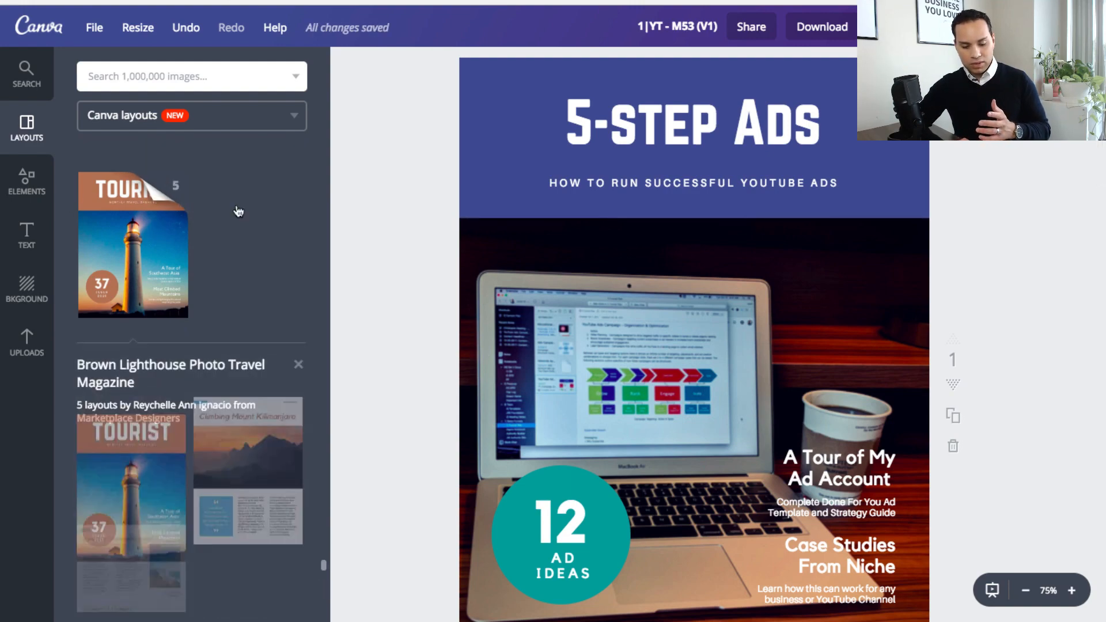
left_click(135, 499)
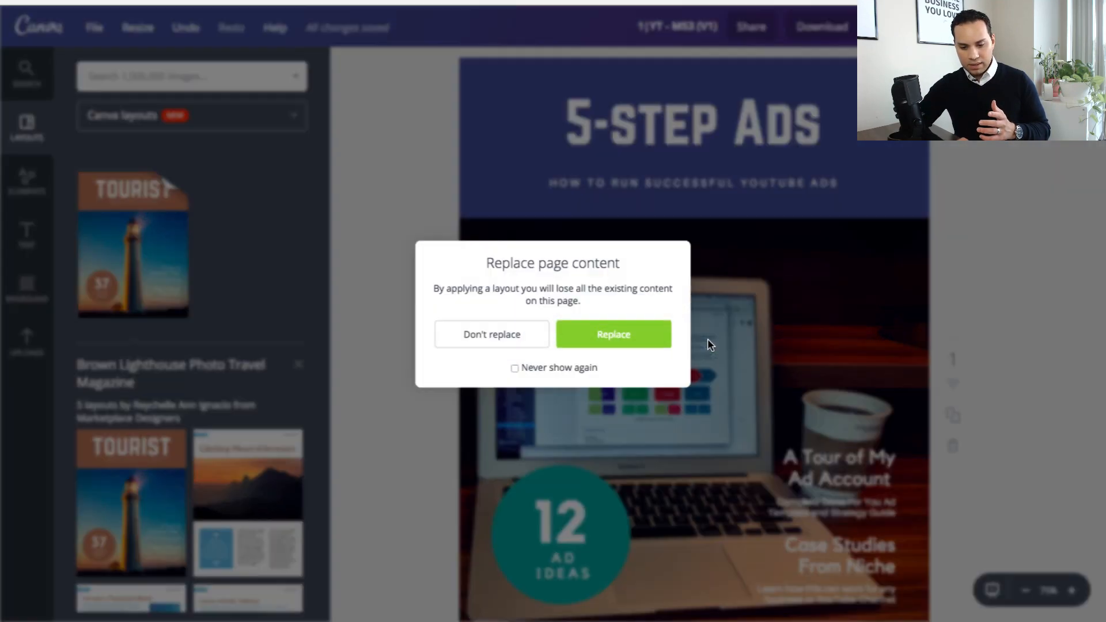
left_click(650, 342)
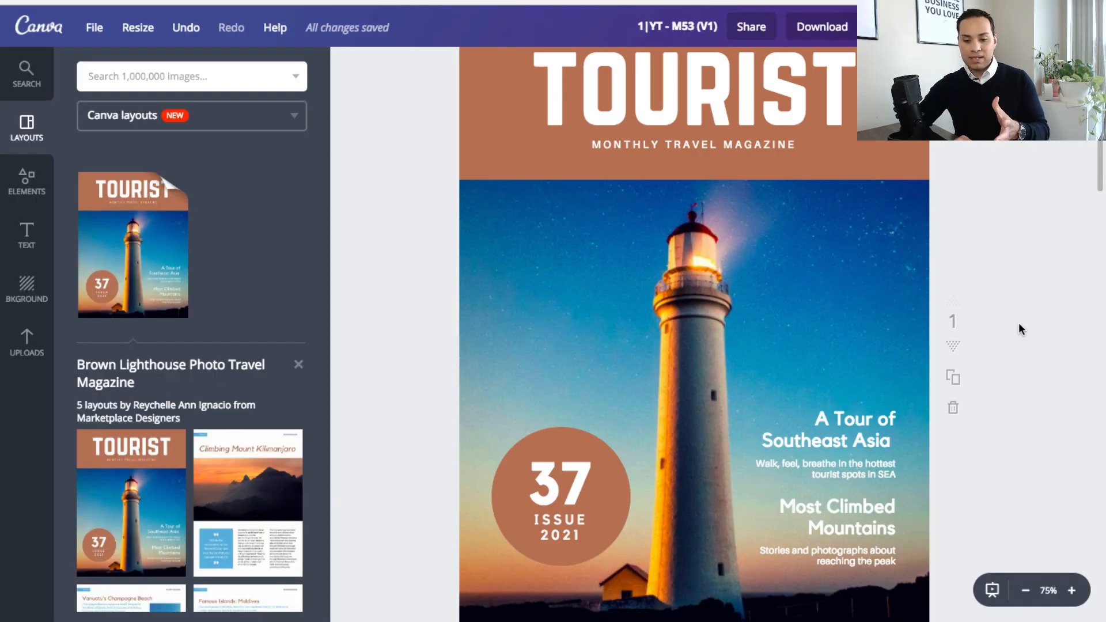
Step: Compare the original Tourist cover with the customized 5-Step Ads cover and examine the Case Studies page with its website footer
scroll(1018, 324, "up", 1)
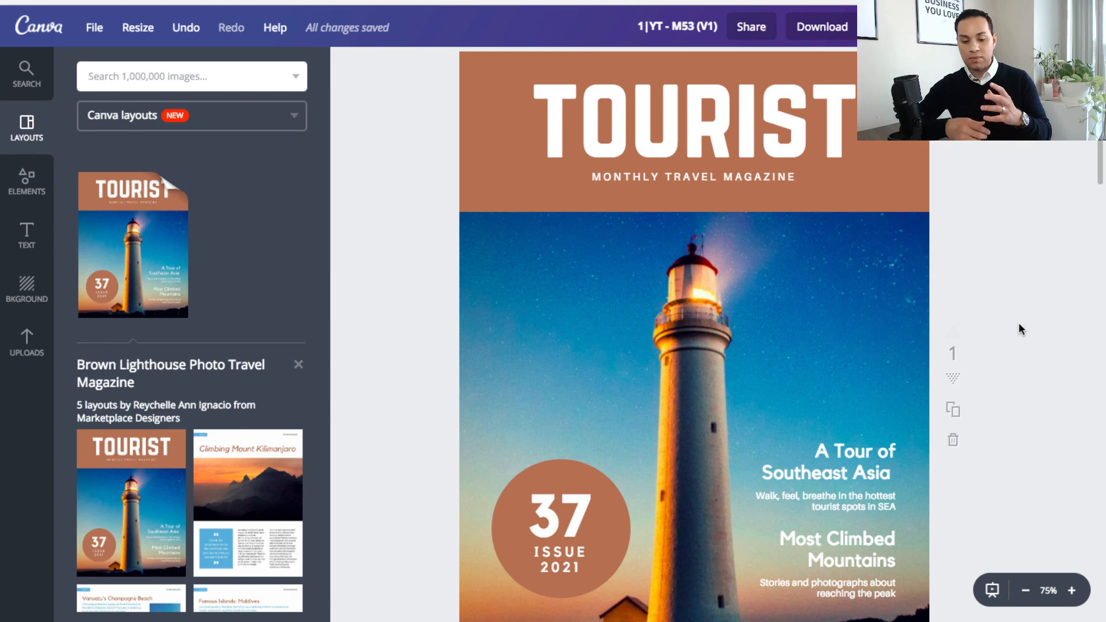
scroll(709, 396, "down", 9)
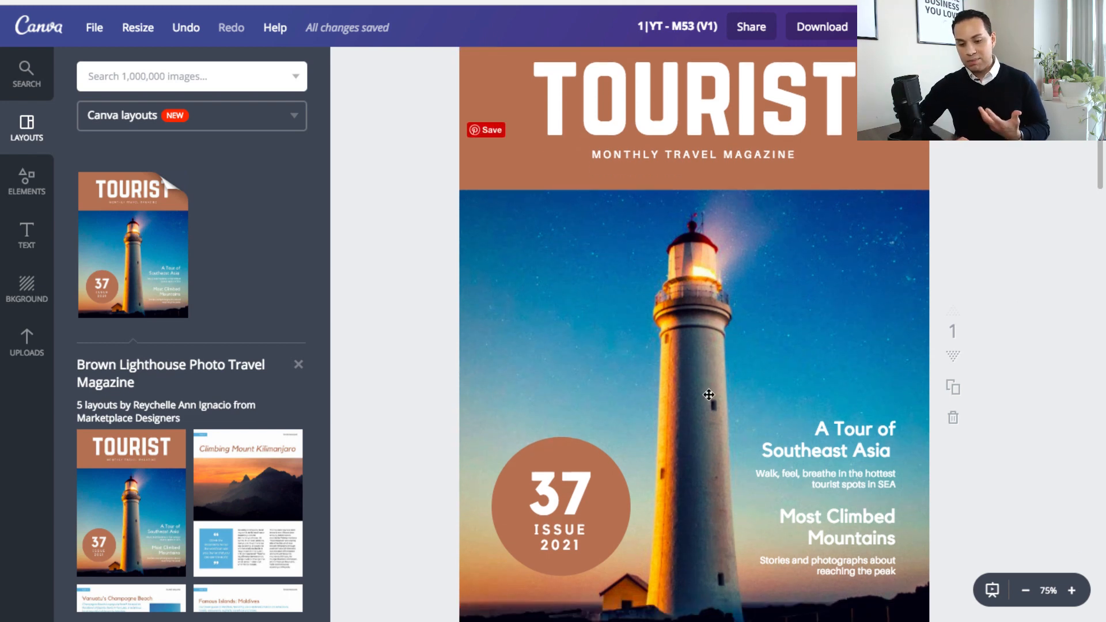
scroll(783, 385, "up", 8)
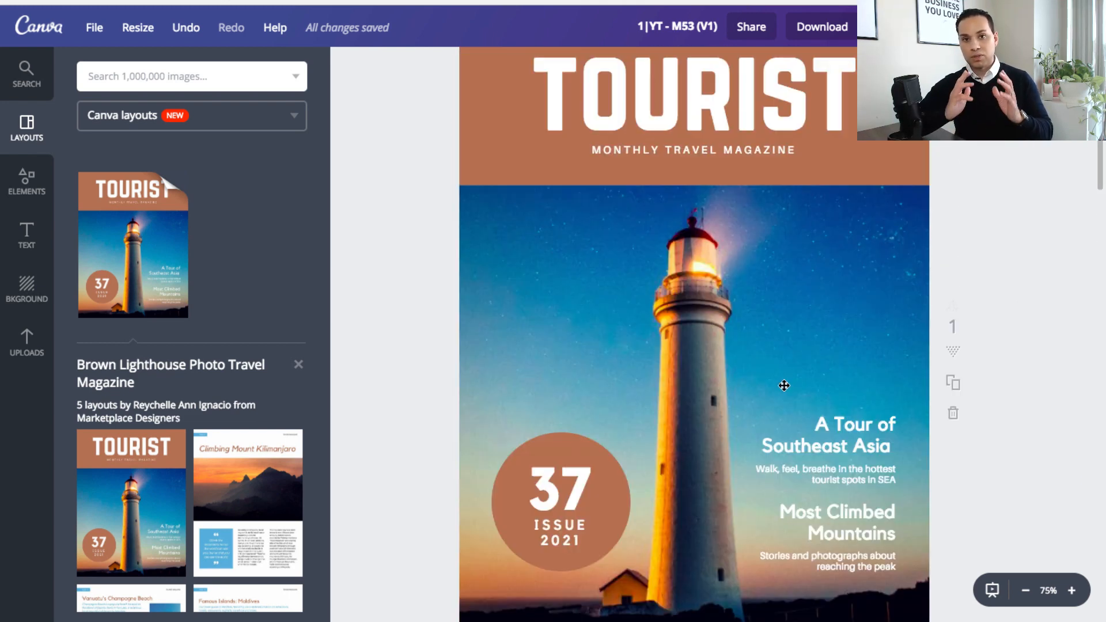
scroll(784, 385, "down", 9)
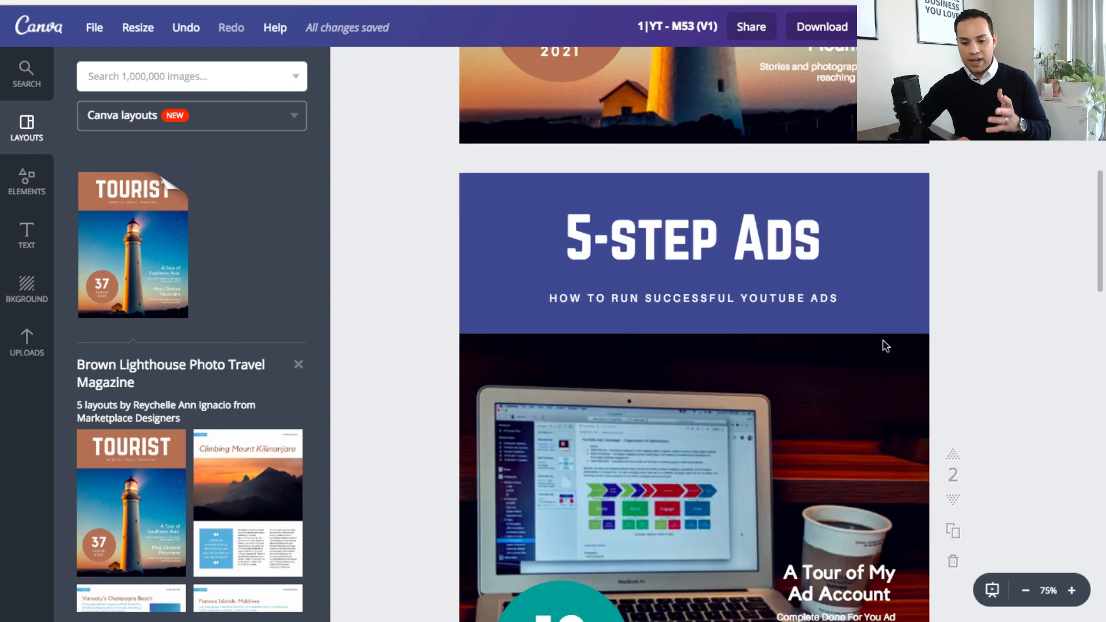
scroll(1004, 316, "down", 7)
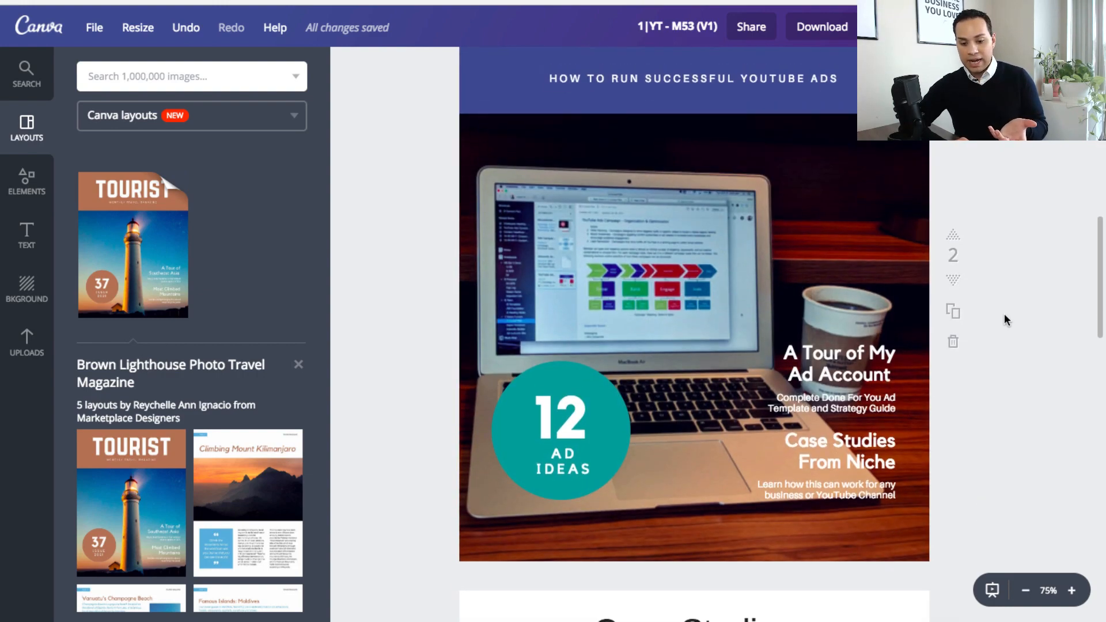
scroll(1005, 319, "up", 5)
scroll(1005, 319, "down", 9)
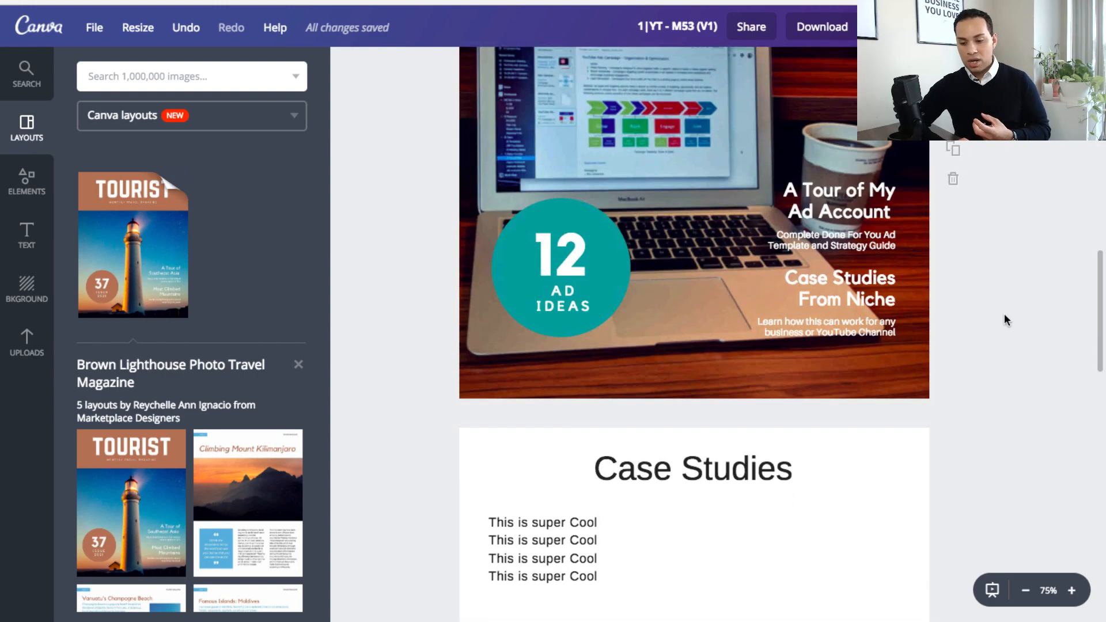
scroll(1003, 316, "down", 3)
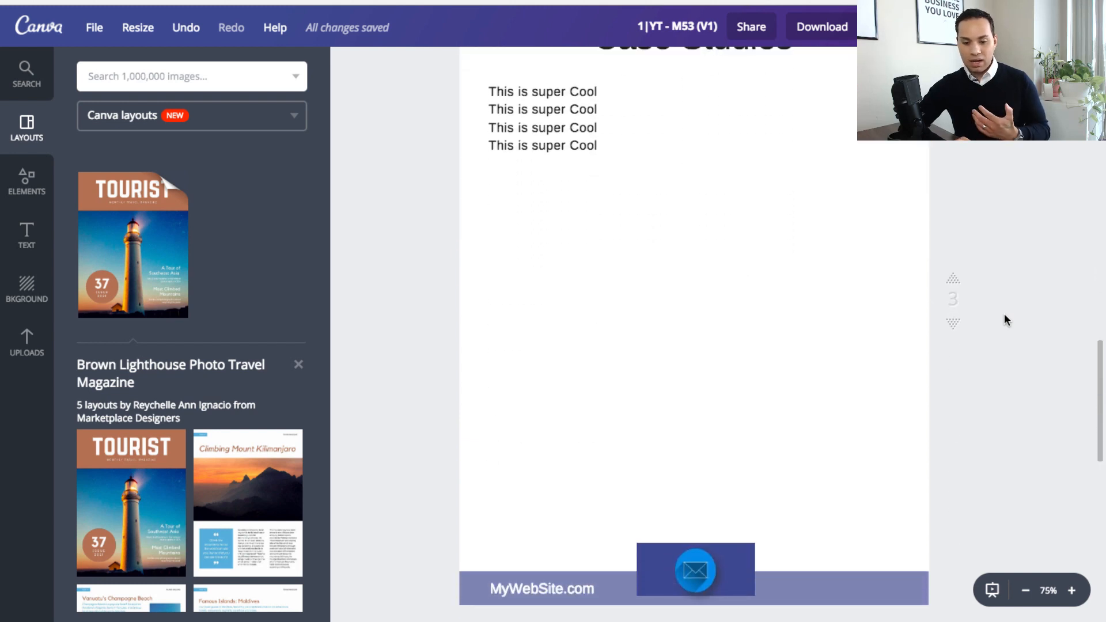
scroll(1004, 315, "up", 1)
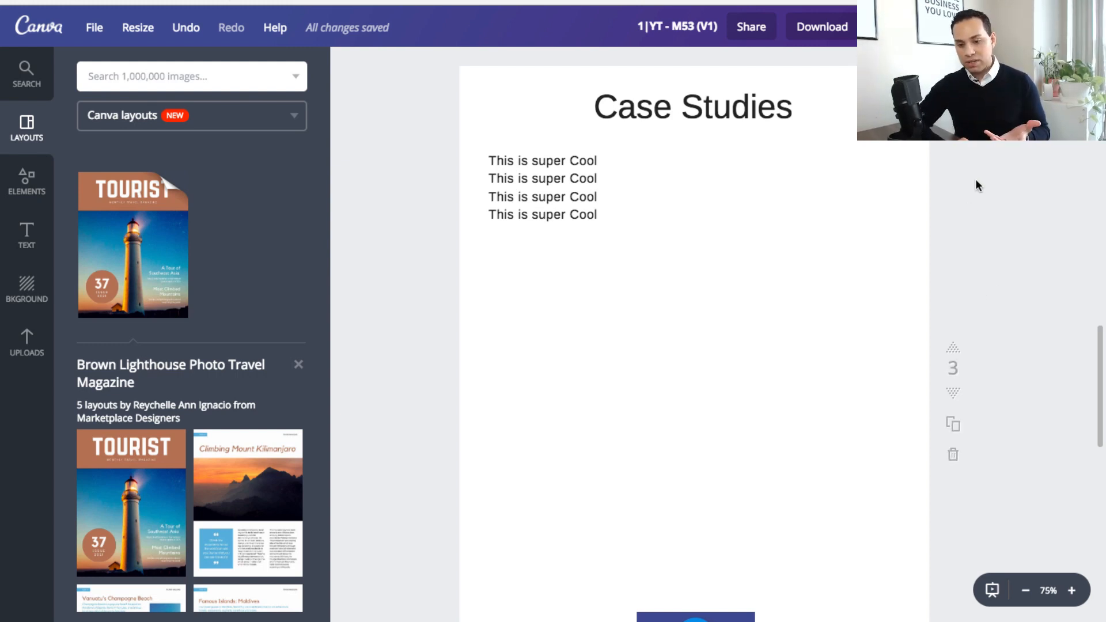
Step: Examine the third page's Case Studies text and footer, and open the external-link option for the MyWebSite.com text without adding a link
scroll(995, 192, "down", 2)
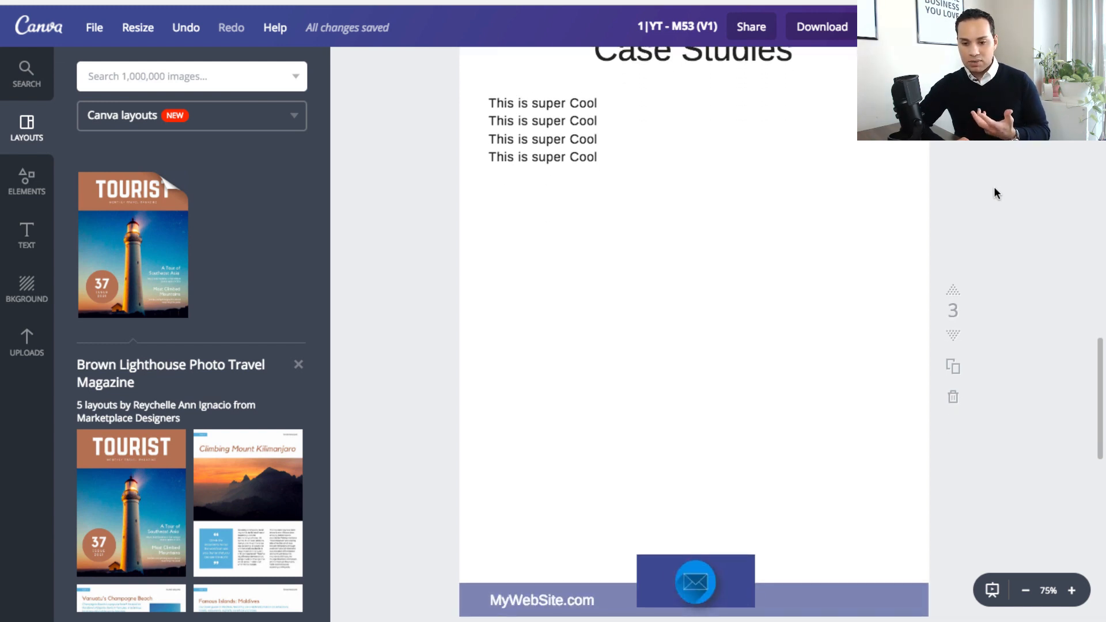
scroll(994, 190, "up", 1)
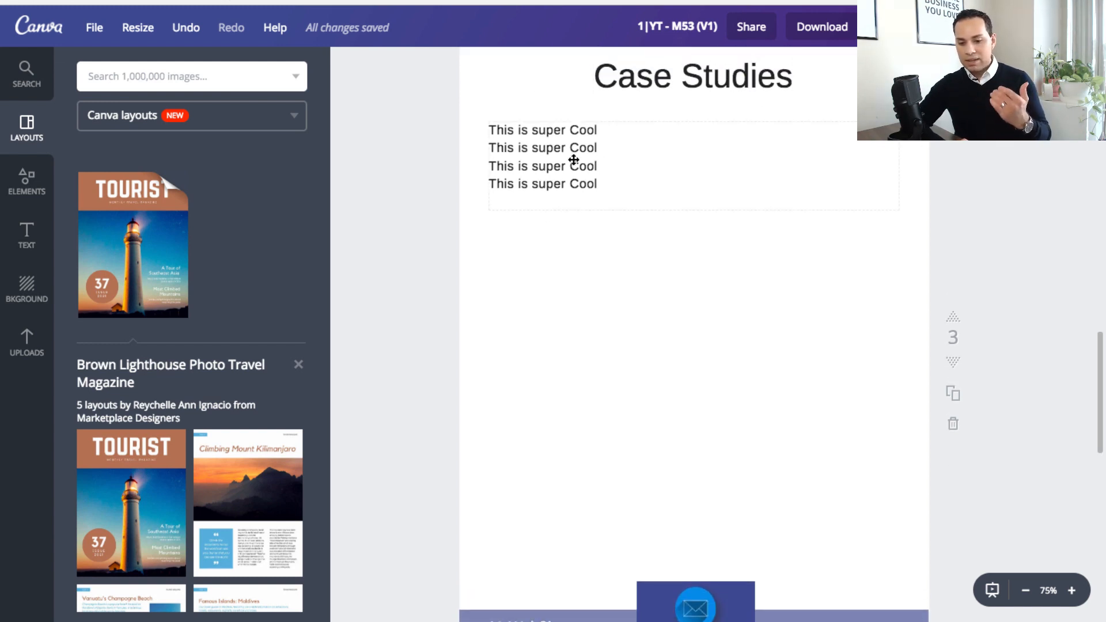
scroll(677, 293, "down", 2)
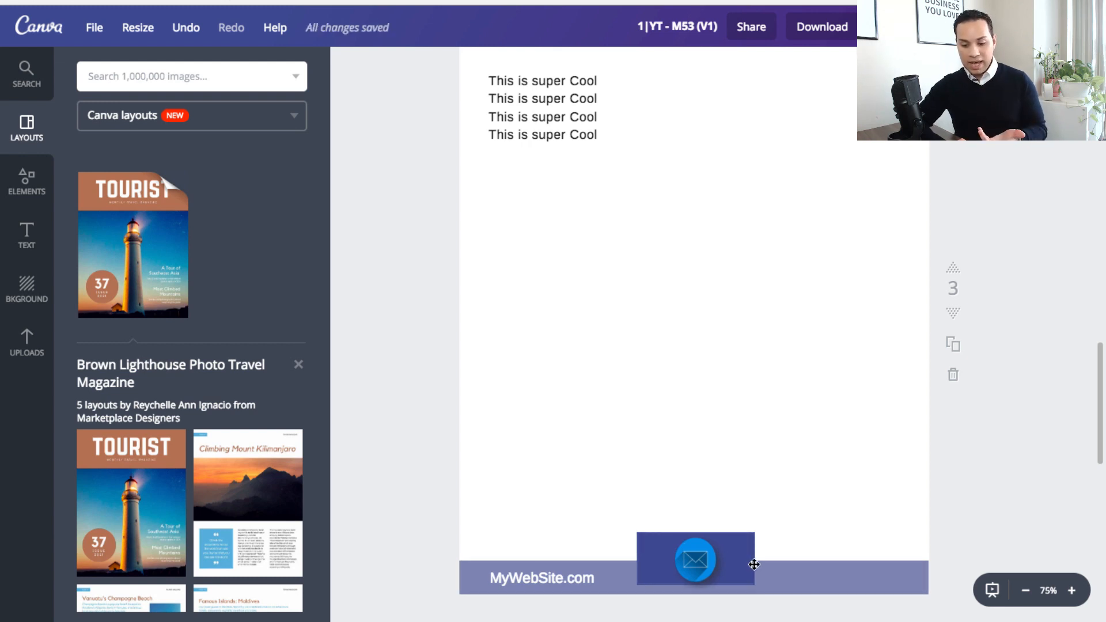
left_click(565, 581)
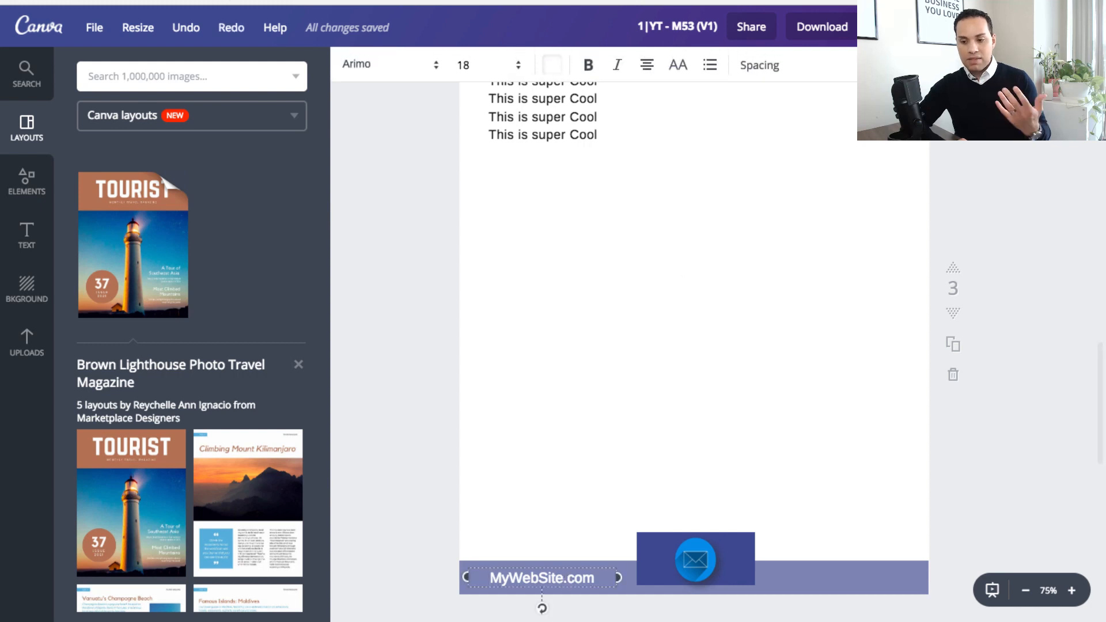
left_click(1059, 65)
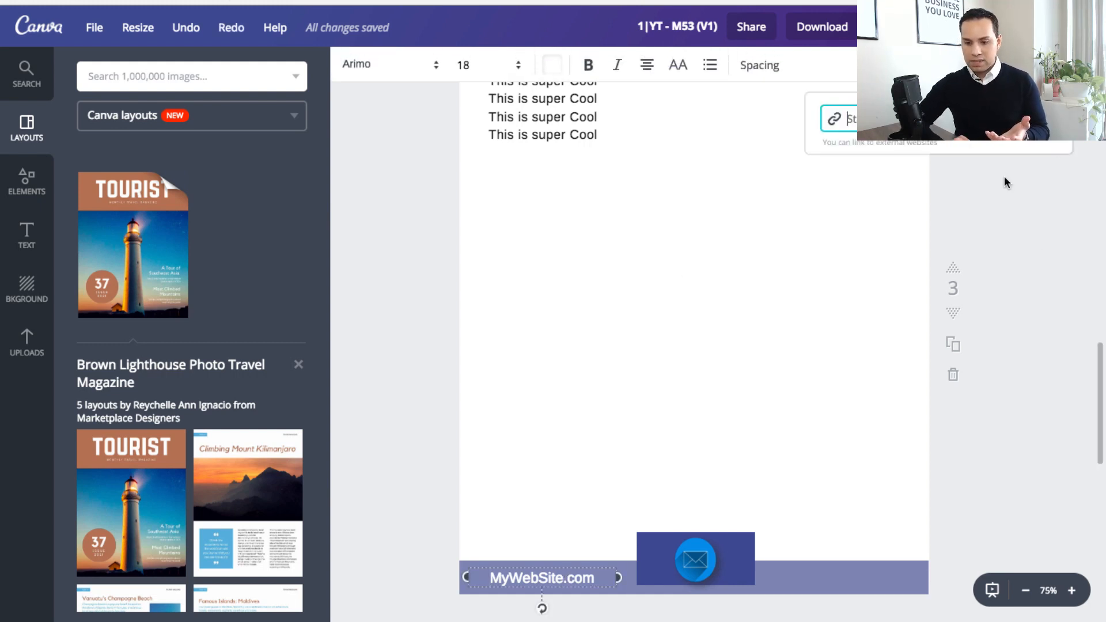
left_click(1021, 194)
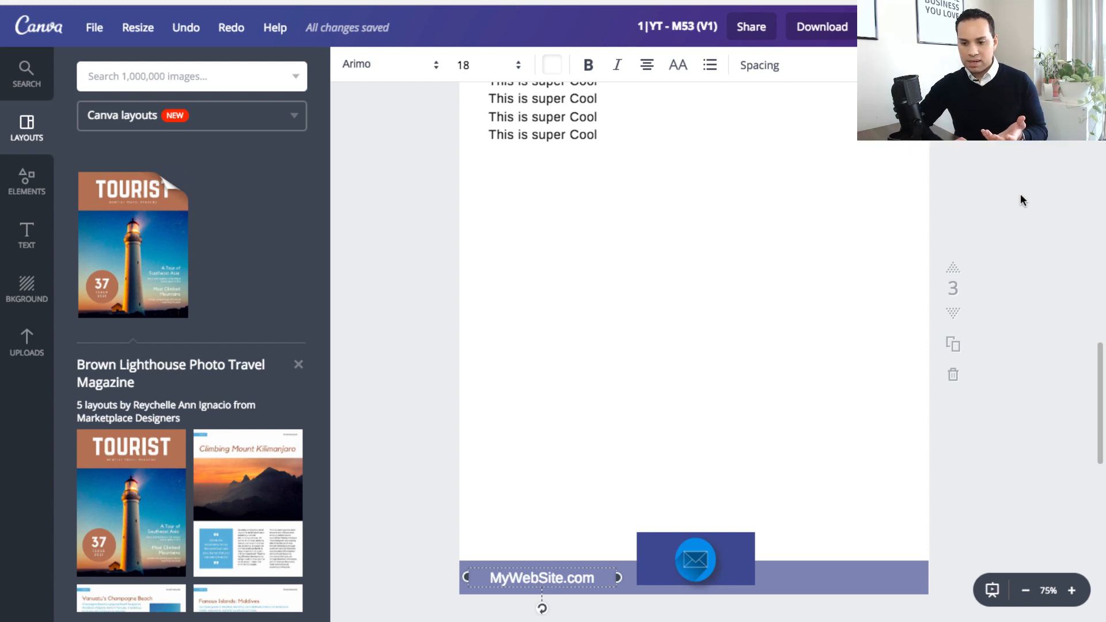
left_click(1007, 258)
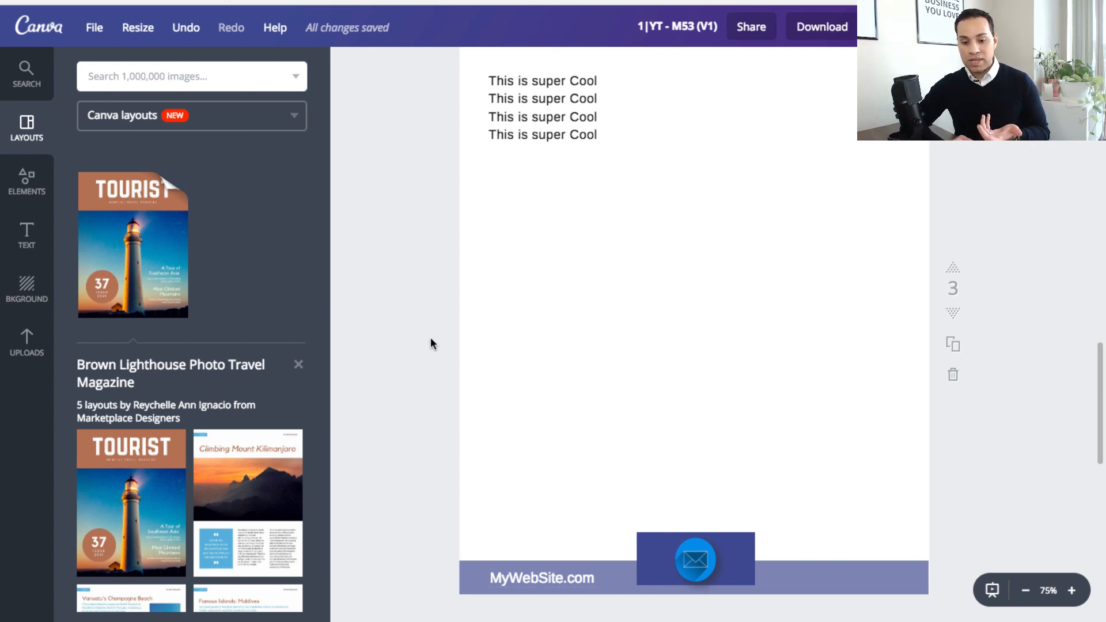
Step: Examine the fourth page's Case Studies layout with its colored tiles, Click Here To Learn More link, flowchart and WordPress footer
scroll(430, 337, "down", 8)
scroll(430, 337, "down", 2)
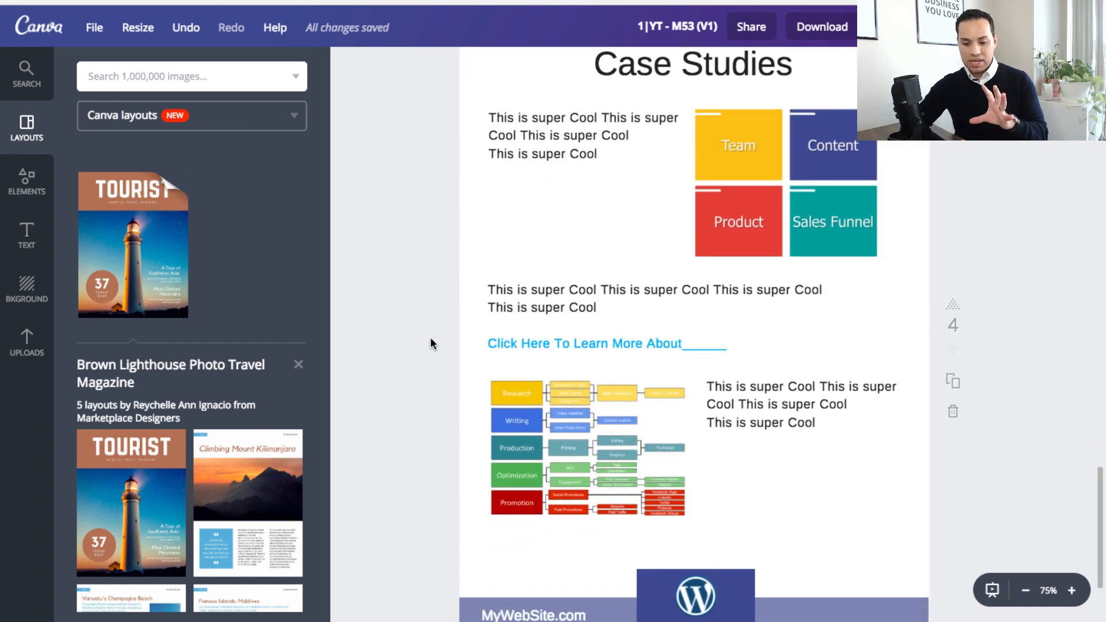
scroll(431, 337, "up", 2)
scroll(430, 336, "down", 2)
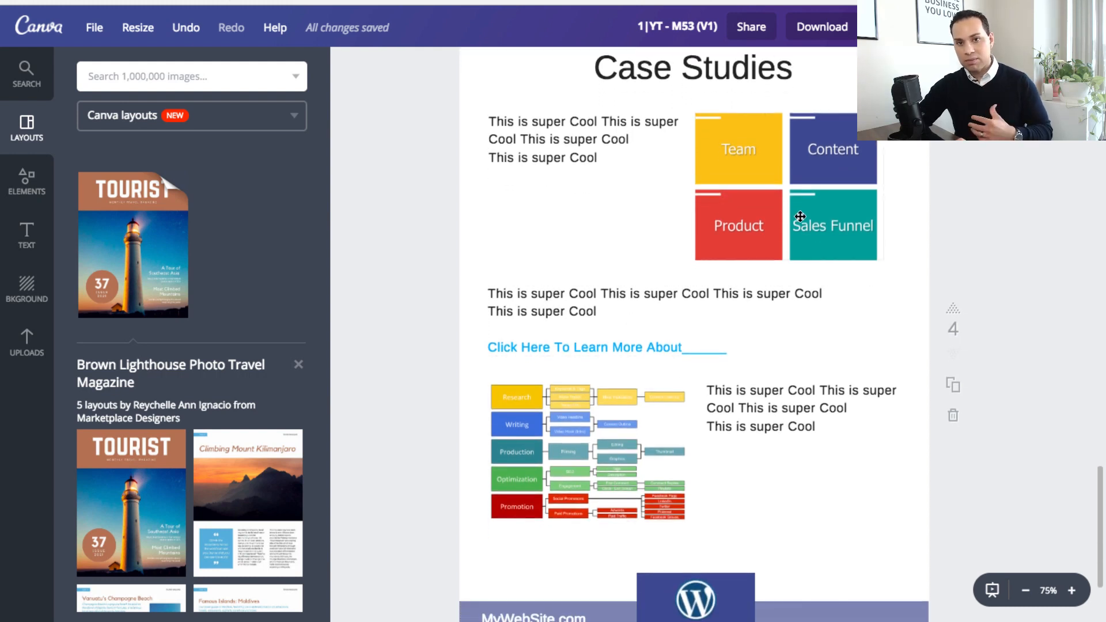
left_click(594, 476)
left_click(531, 572)
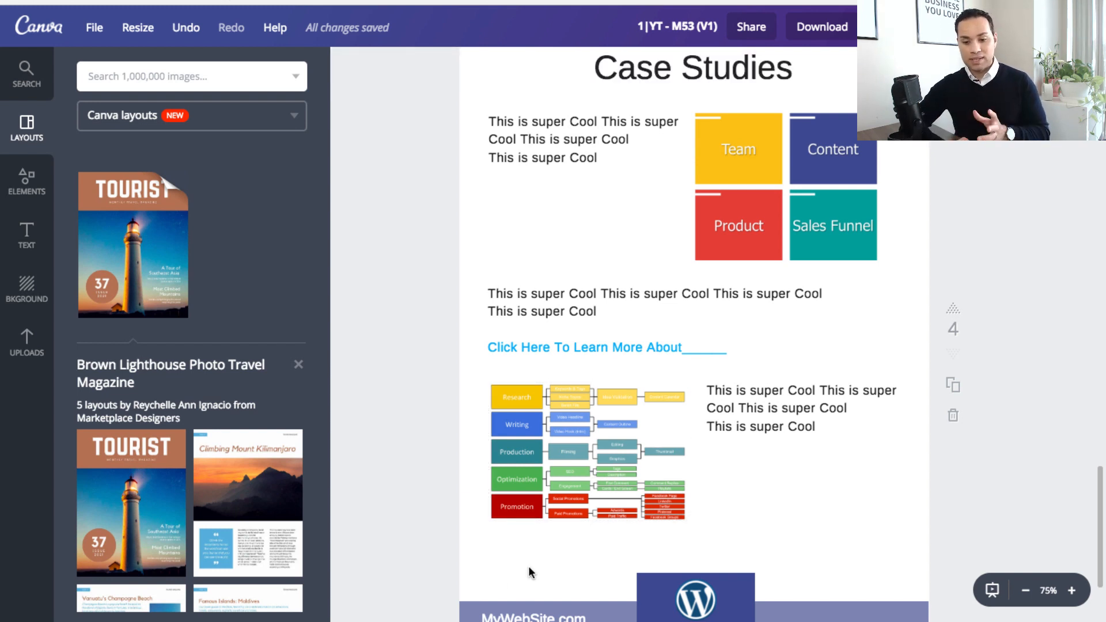
scroll(530, 572, "up", 1)
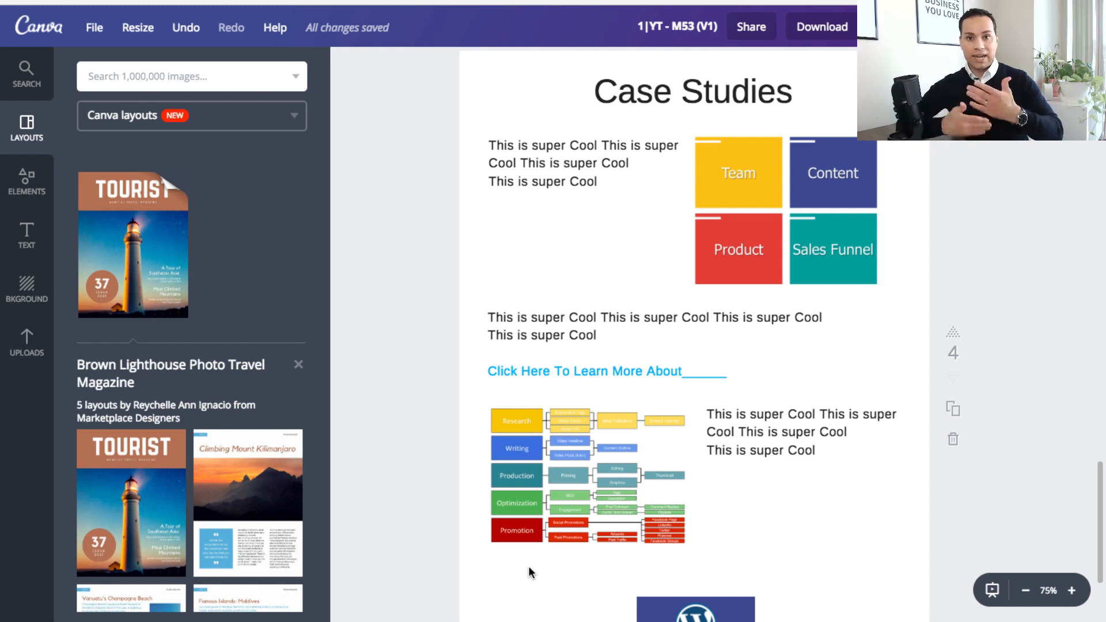
scroll(785, 411, "down", 1)
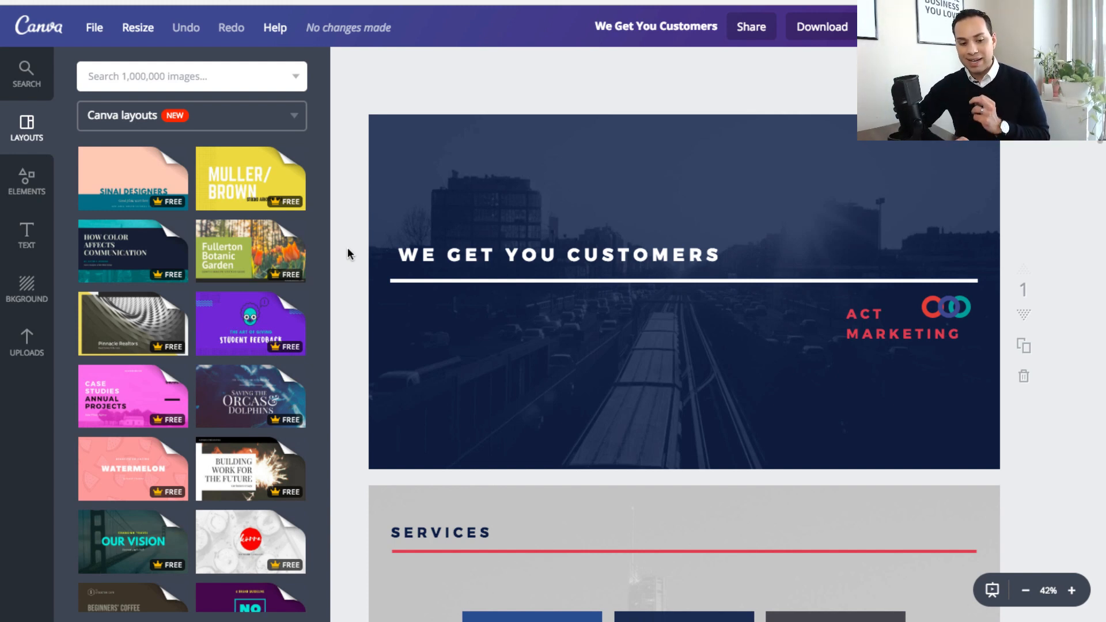
Step: Browse the presentation layouts in the We Get You Customers design and view the Sushi Photo Japanese Restaurant Brand Guideline Presentation set
scroll(233, 310, "down", 4)
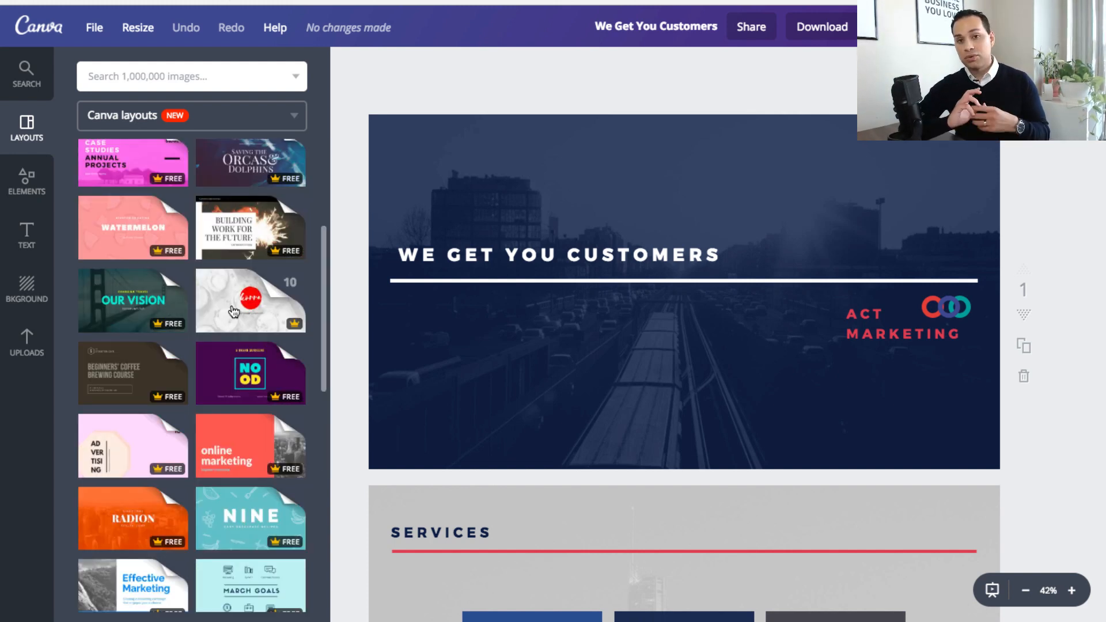
left_click(233, 312)
scroll(232, 411, "down", 3)
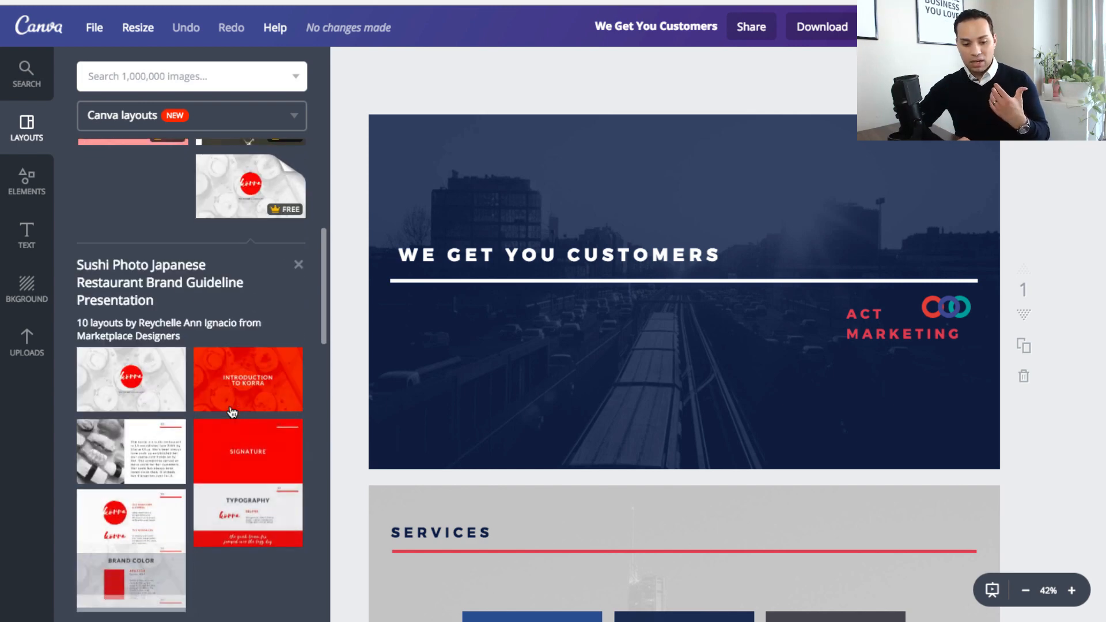
scroll(232, 411, "down", 3)
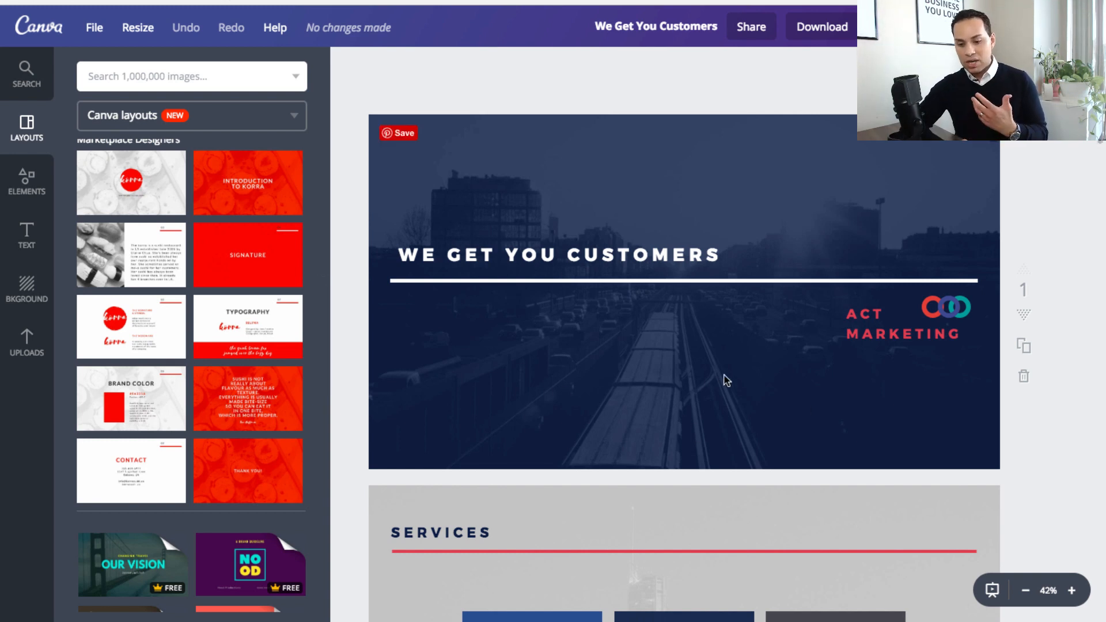
Step: Skim the We Get You Customers deck from the title slide through the Services and advertising slides, and return to the title slide
scroll(724, 378, "down", 5)
scroll(724, 379, "down", 1)
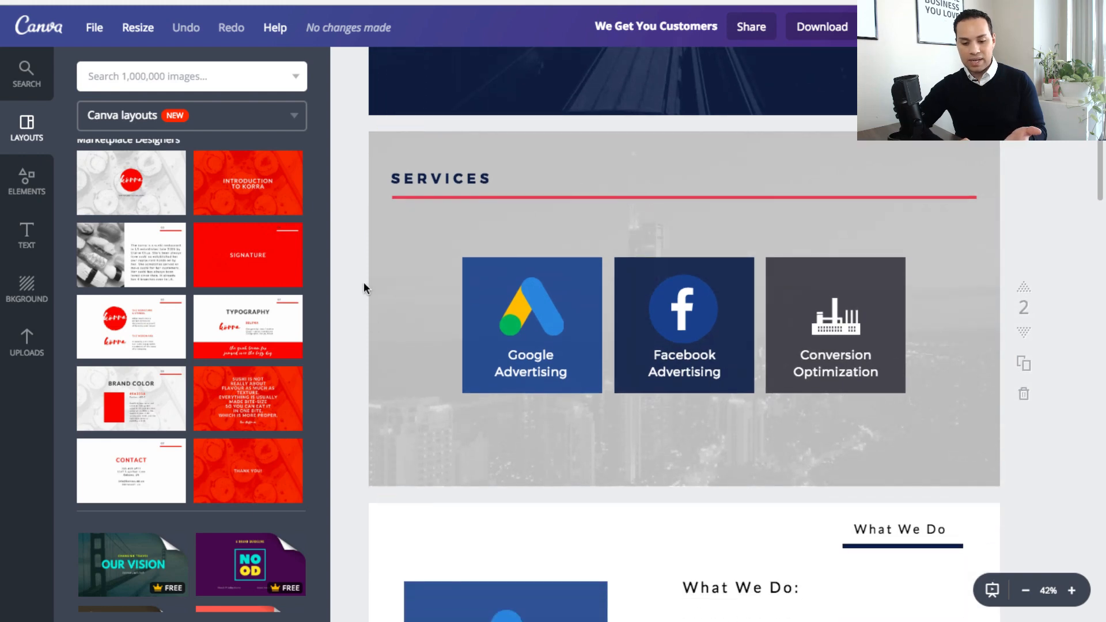
scroll(355, 292, "down", 5)
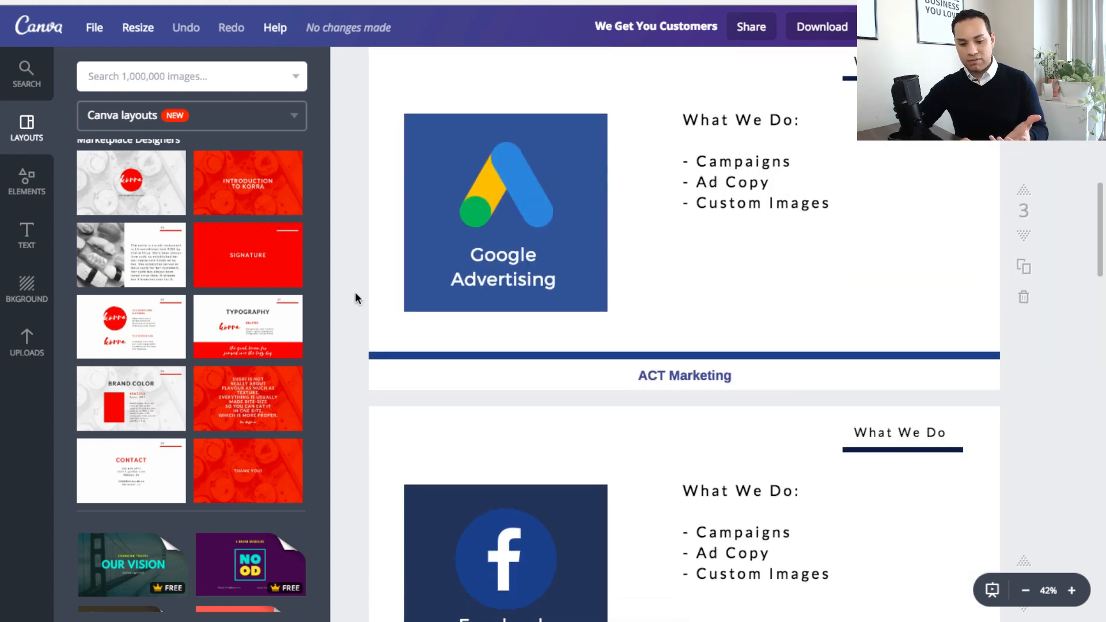
scroll(355, 291, "down", 2)
scroll(355, 292, "up", 12)
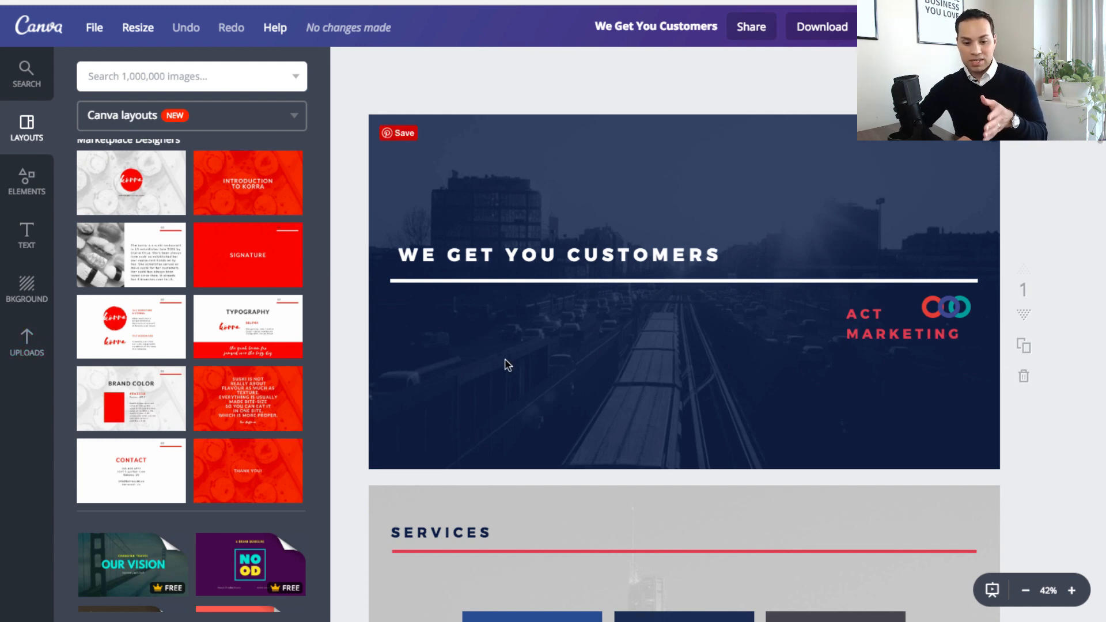
Step: Select the We Get You Customers title text and review the Services, Google Advertising, Facebook Advertising and Conversion Optimization slides
scroll(506, 364, "down", 1)
left_click(522, 199)
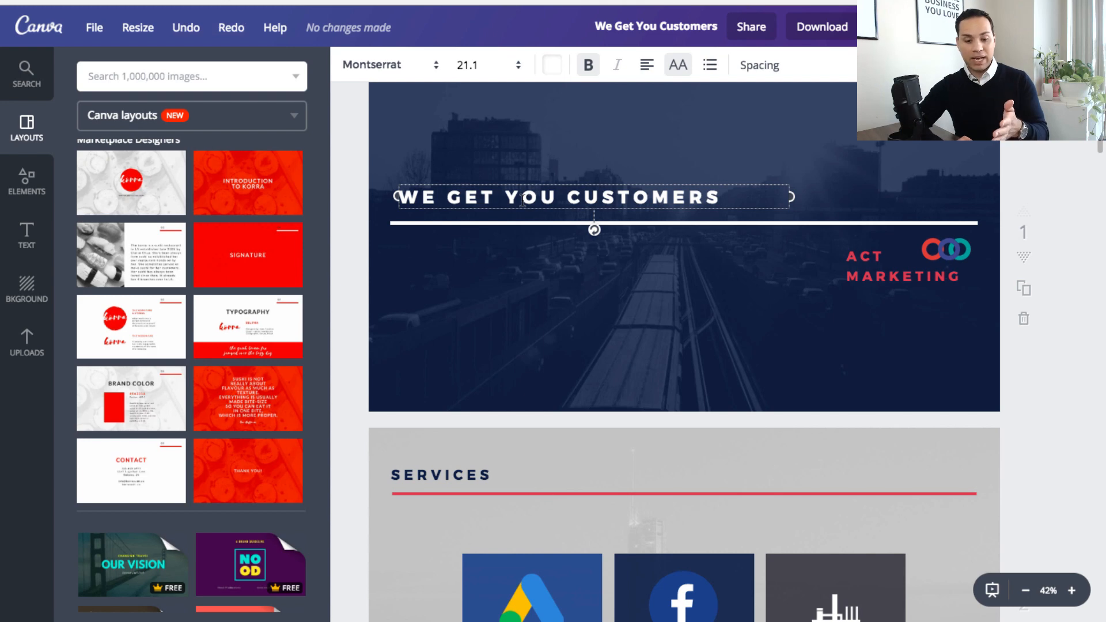
scroll(522, 200, "down", 6)
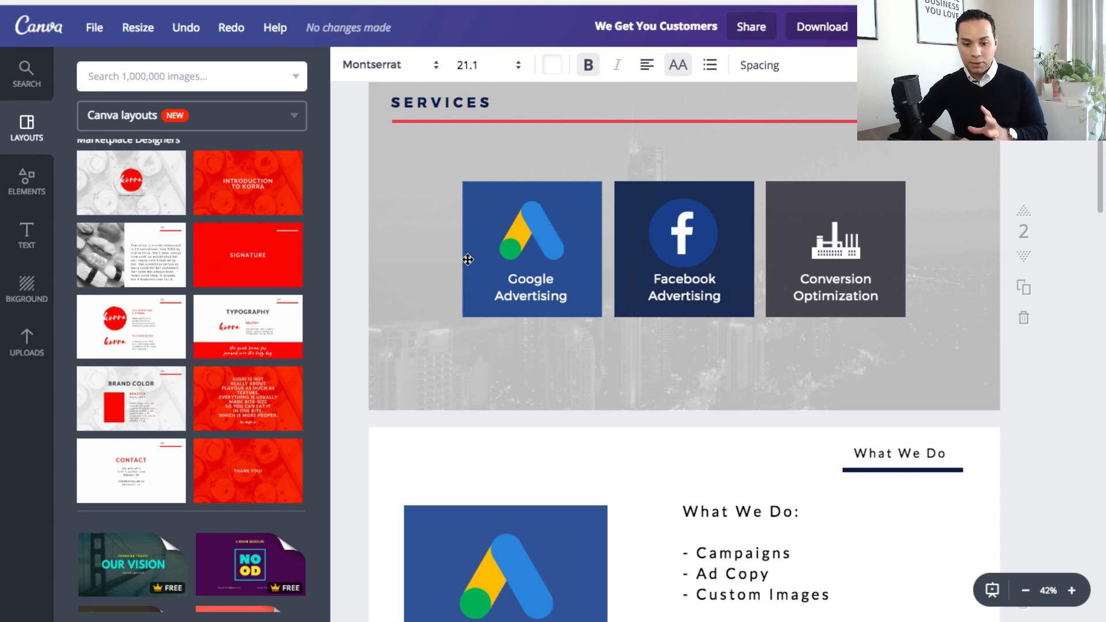
scroll(467, 260, "down", 5)
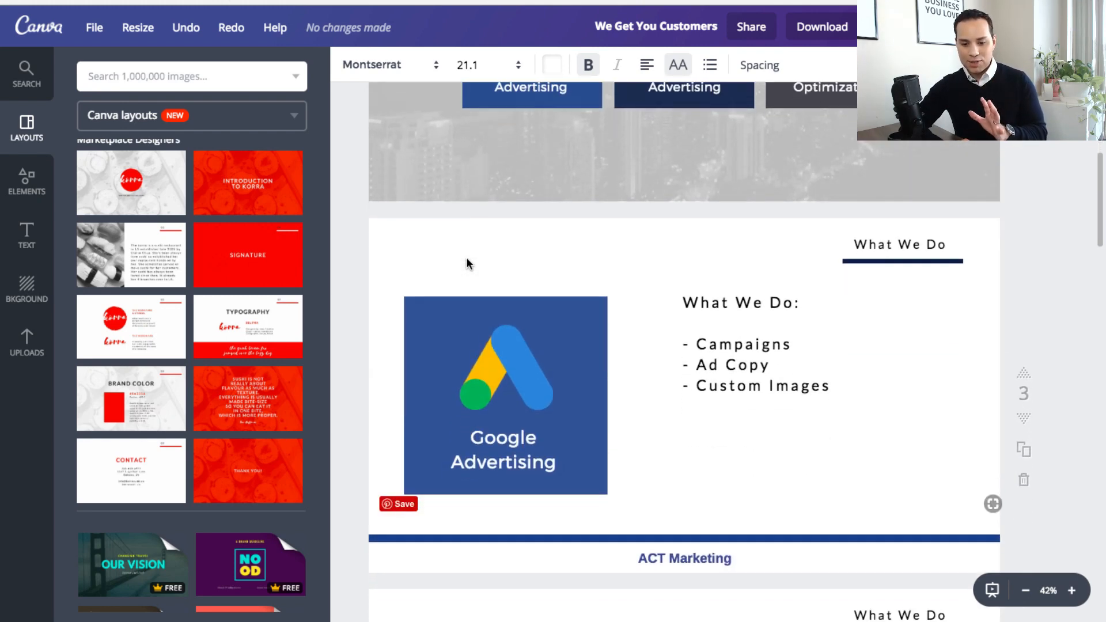
scroll(467, 260, "down", 7)
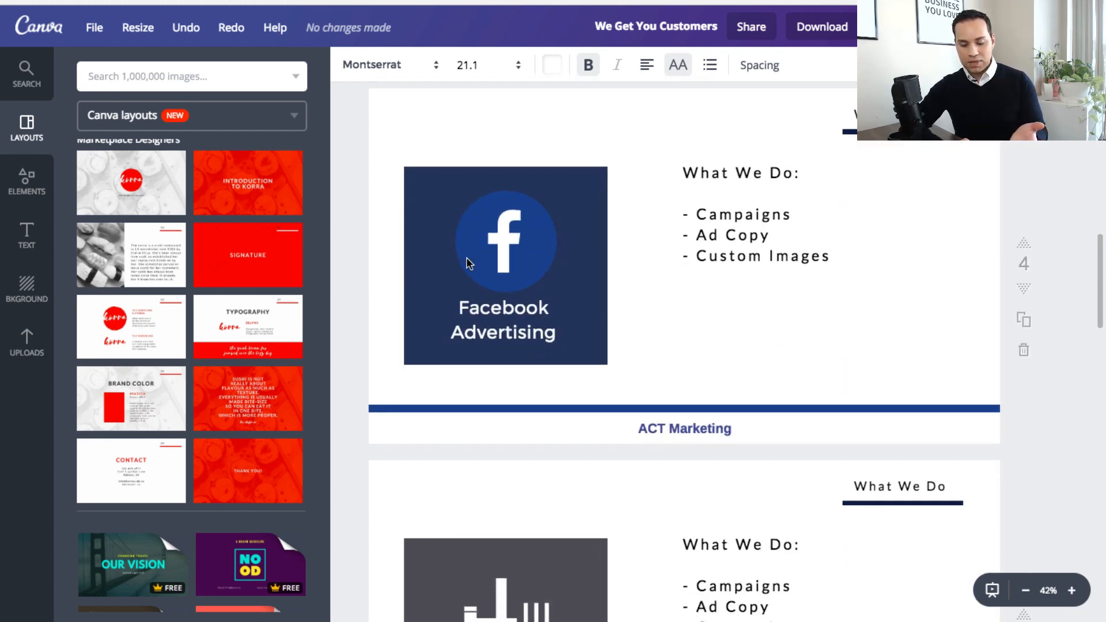
scroll(466, 261, "up", 4)
scroll(467, 259, "down", 7)
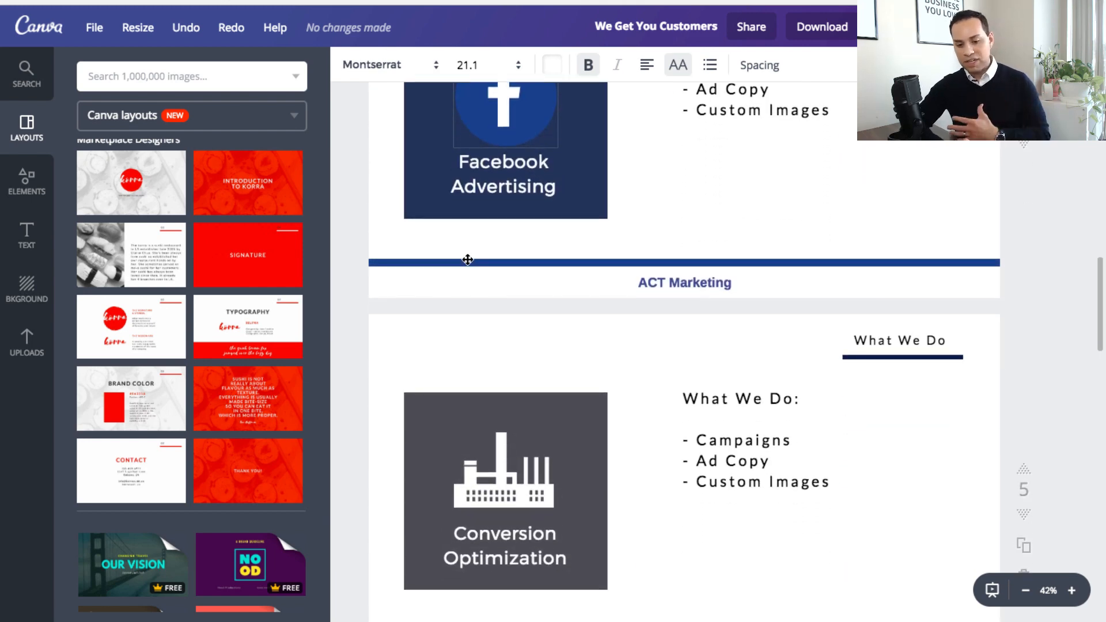
Step: Review the Case Study 1, Case Study 2 and About Us slides through to the deck's last page
scroll(467, 260, "down", 10)
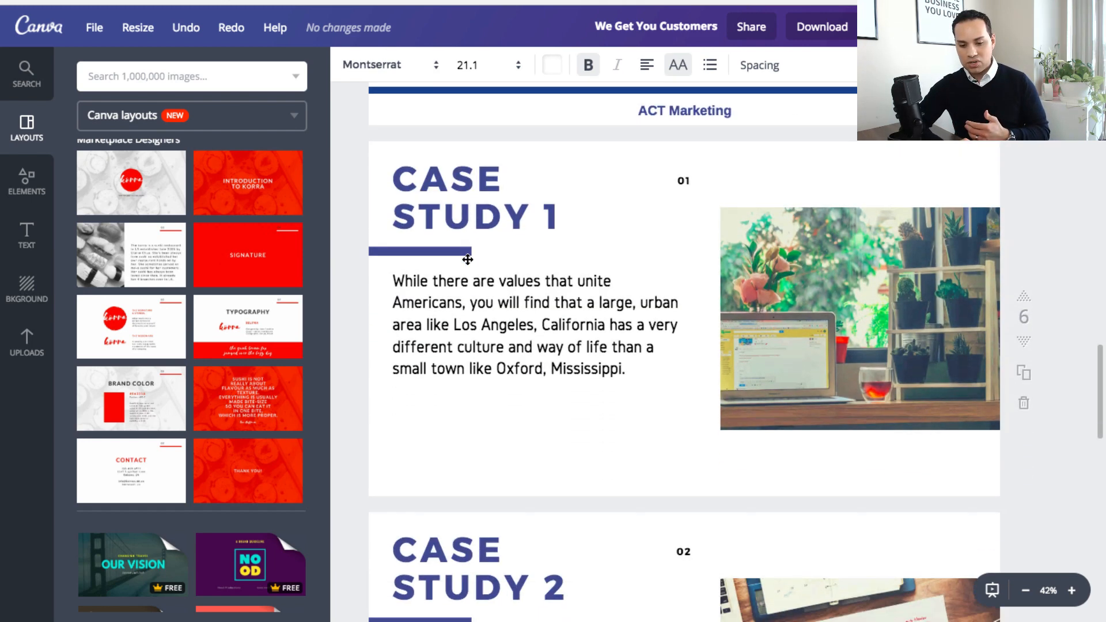
scroll(635, 273, "up", 3)
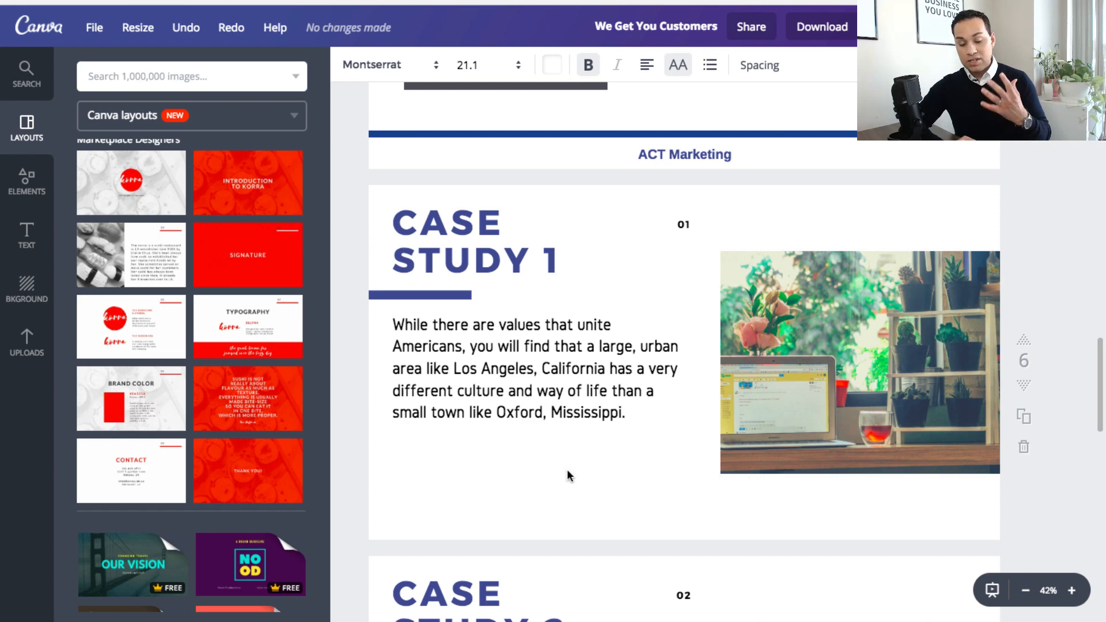
scroll(567, 474, "down", 10)
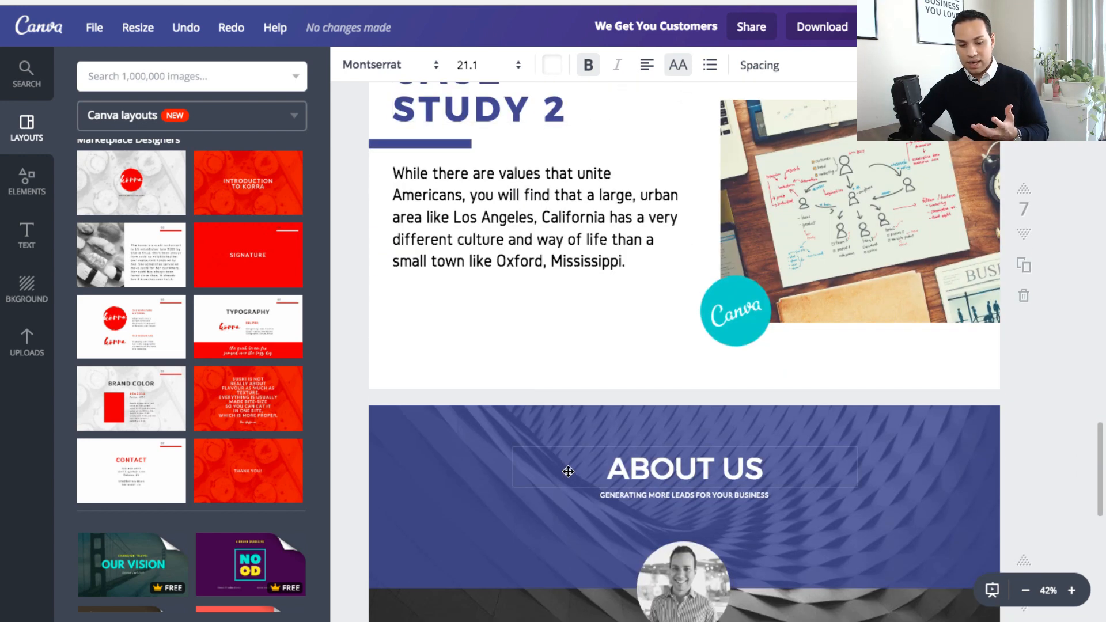
scroll(568, 472, "down", 10)
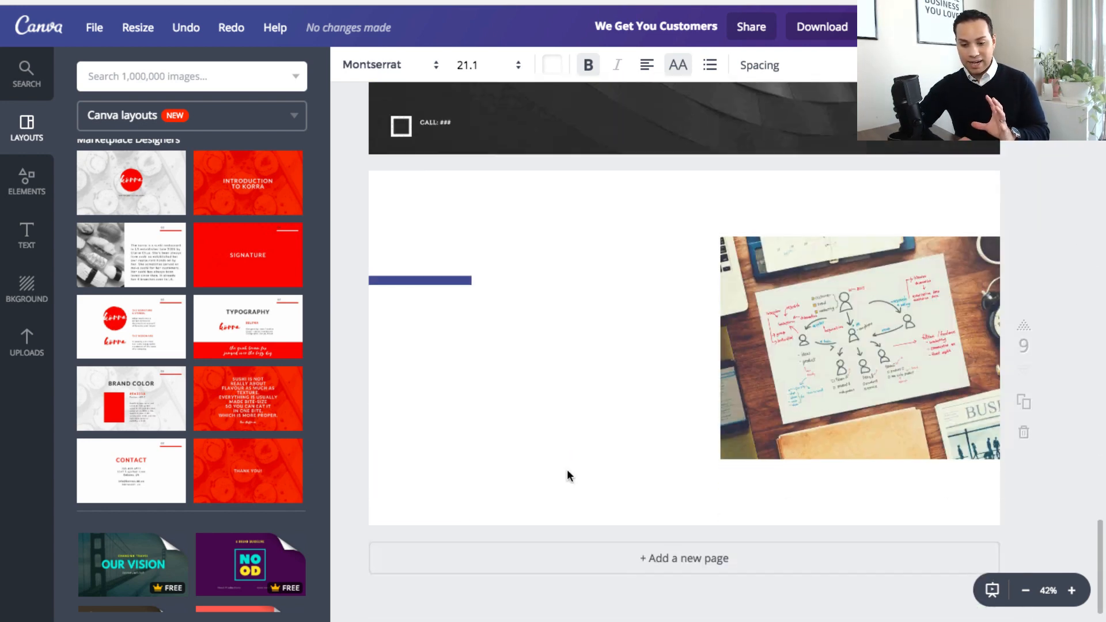
scroll(567, 471, "up", 8)
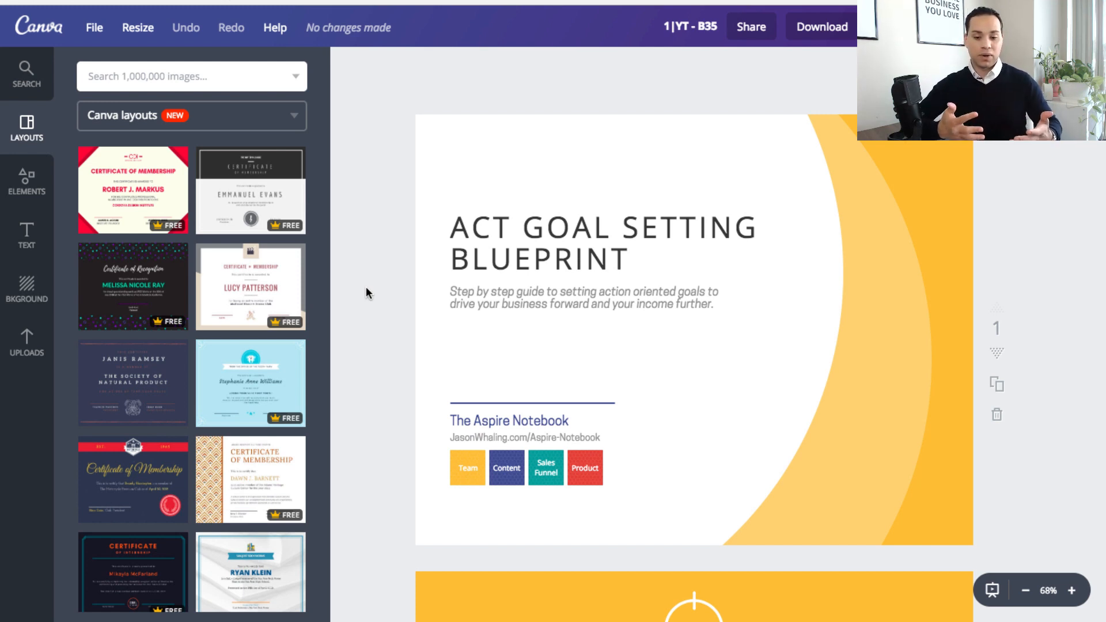
Step: Compare the three cover variations in the 1|YT - B35 design: ACT Goal Setting Blueprint, ACT Goals and Act Goals Blueprint
scroll(366, 285, "down", 5)
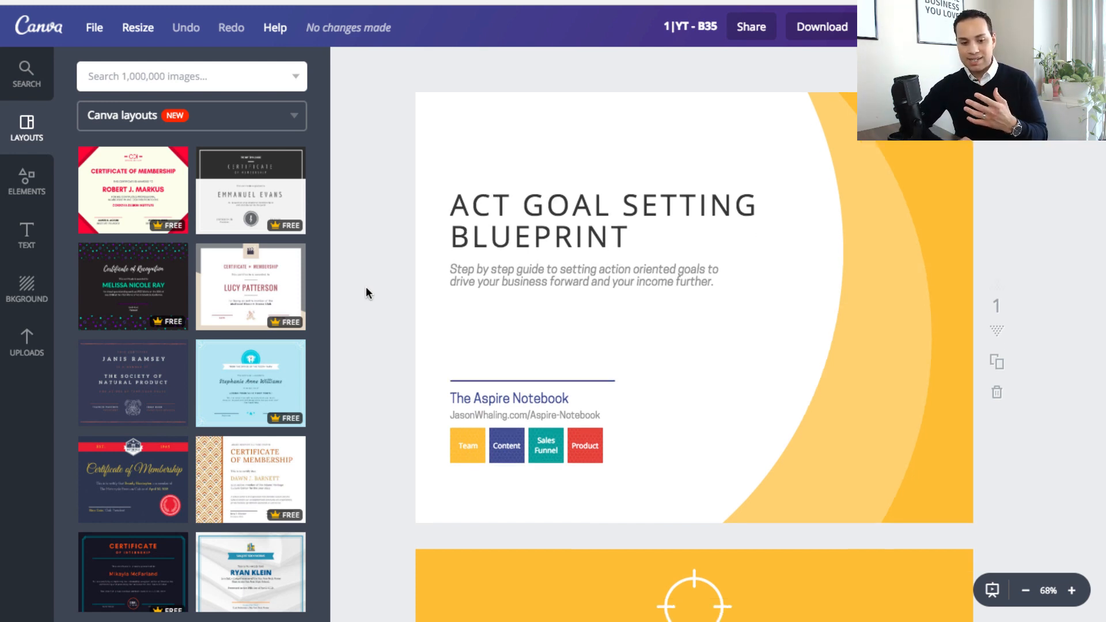
scroll(366, 288, "down", 5)
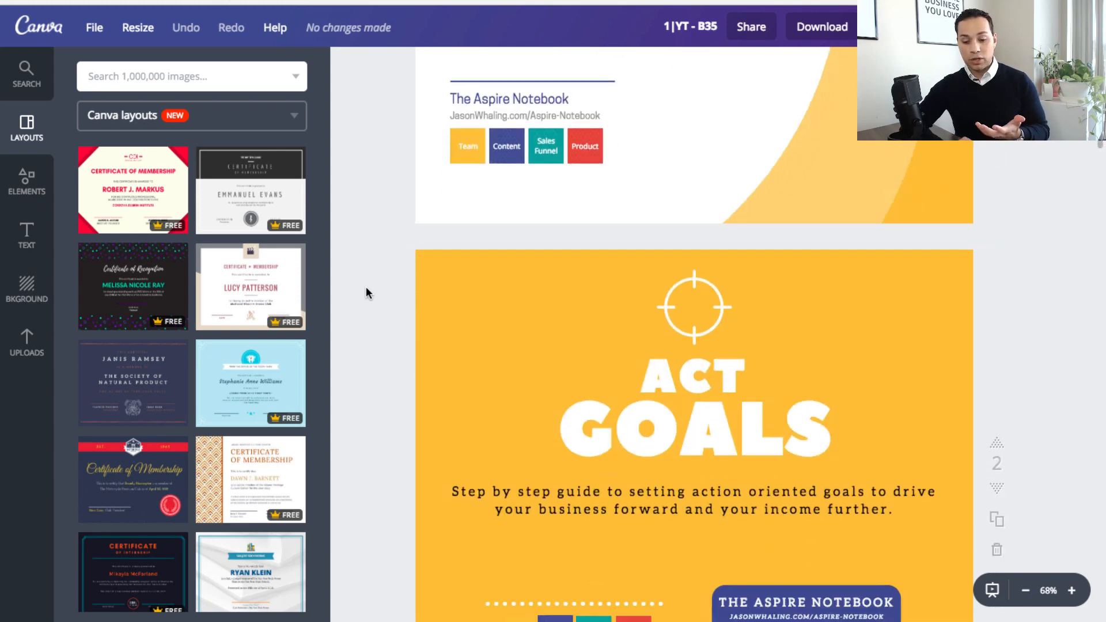
scroll(366, 288, "down", 4)
scroll(365, 292, "down", 5)
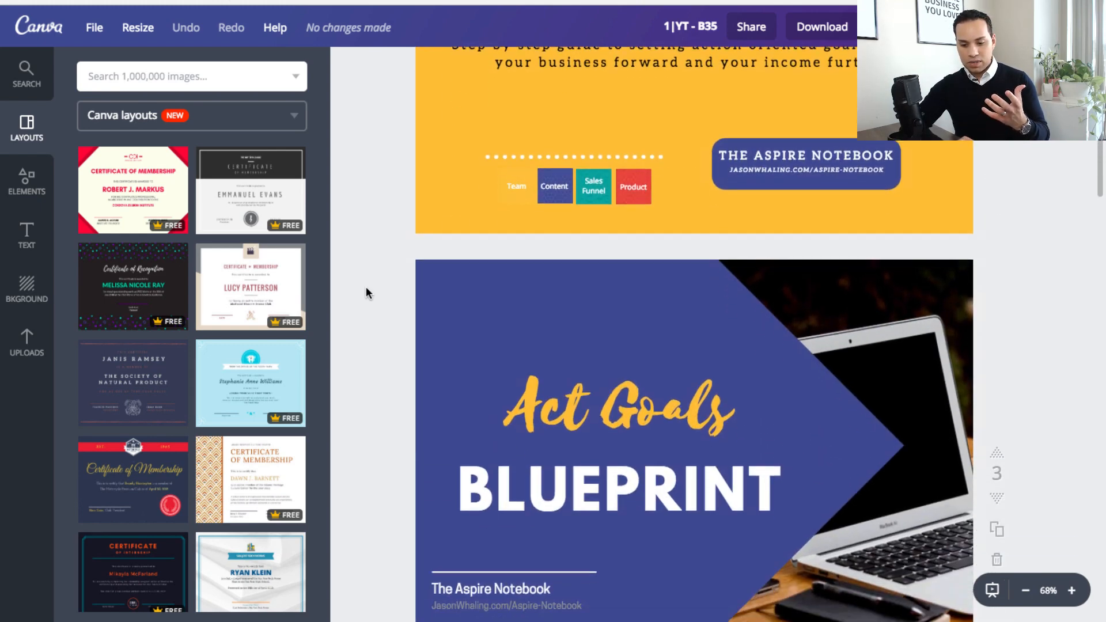
scroll(365, 292, "up", 7)
scroll(365, 286, "up", 12)
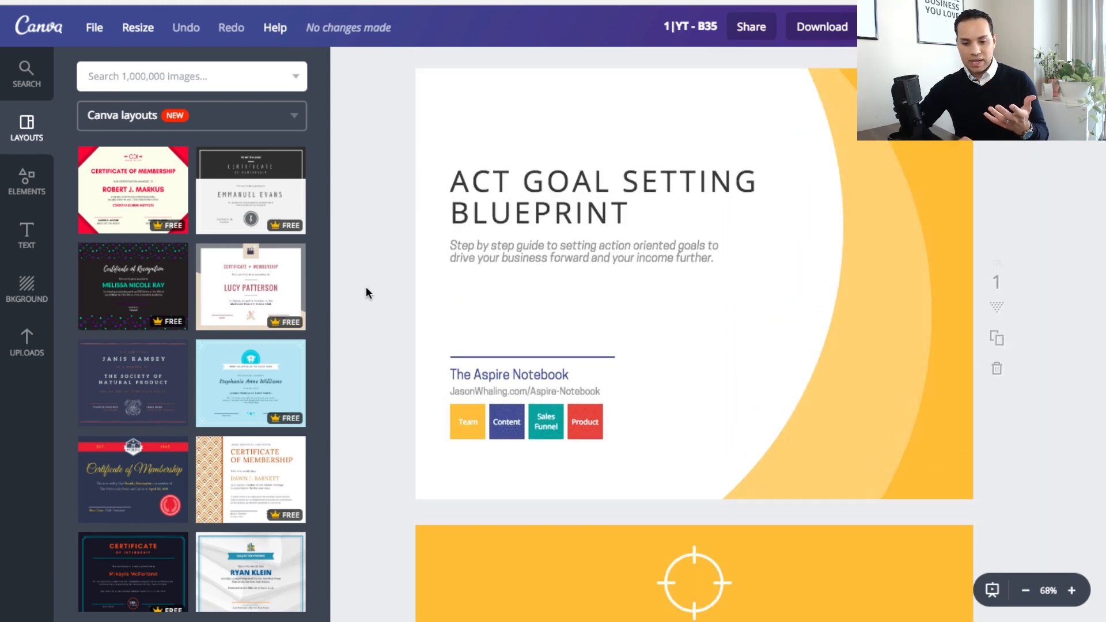
Step: Look past the goal-setting covers to the ACT Goals Overview page and examine its header, border and footer
scroll(366, 286, "down", 16)
scroll(366, 288, "down", 14)
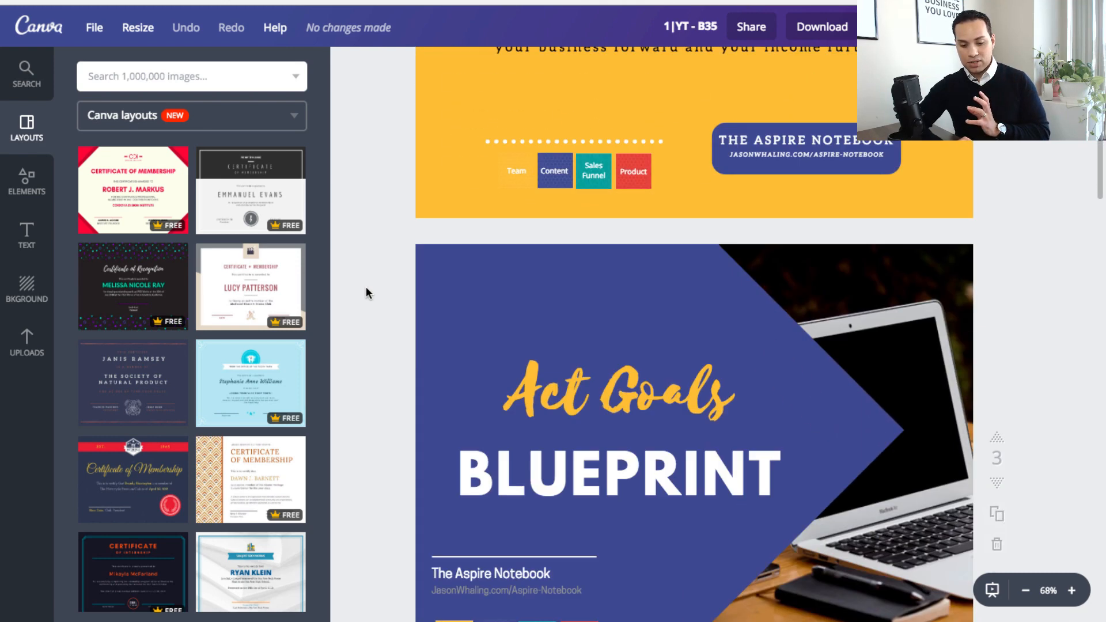
scroll(366, 288, "down", 1)
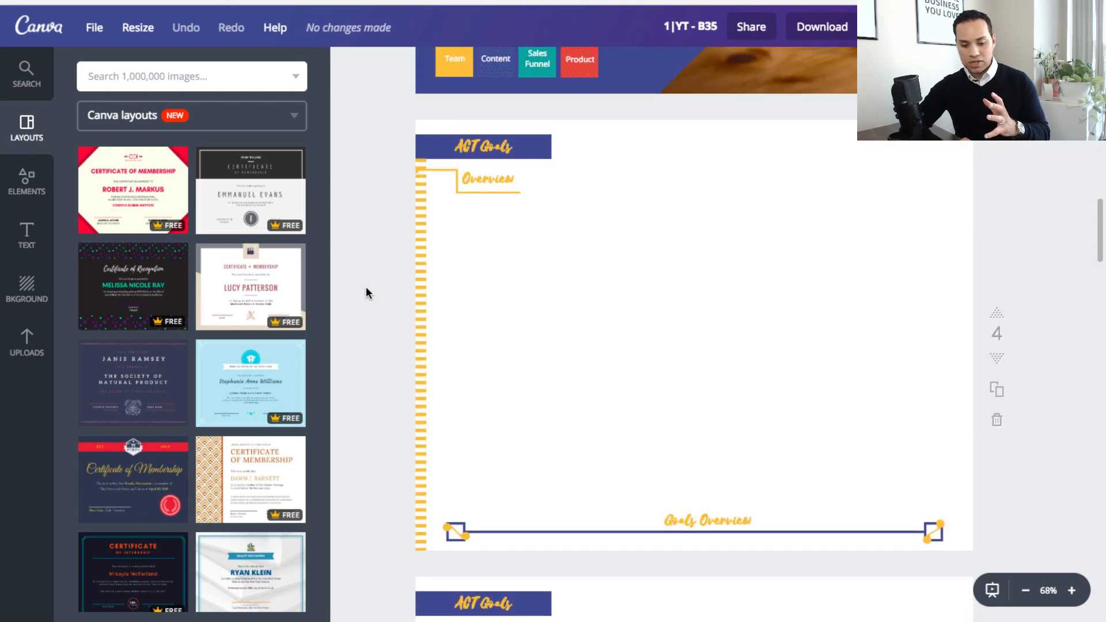
scroll(367, 288, "up", 1)
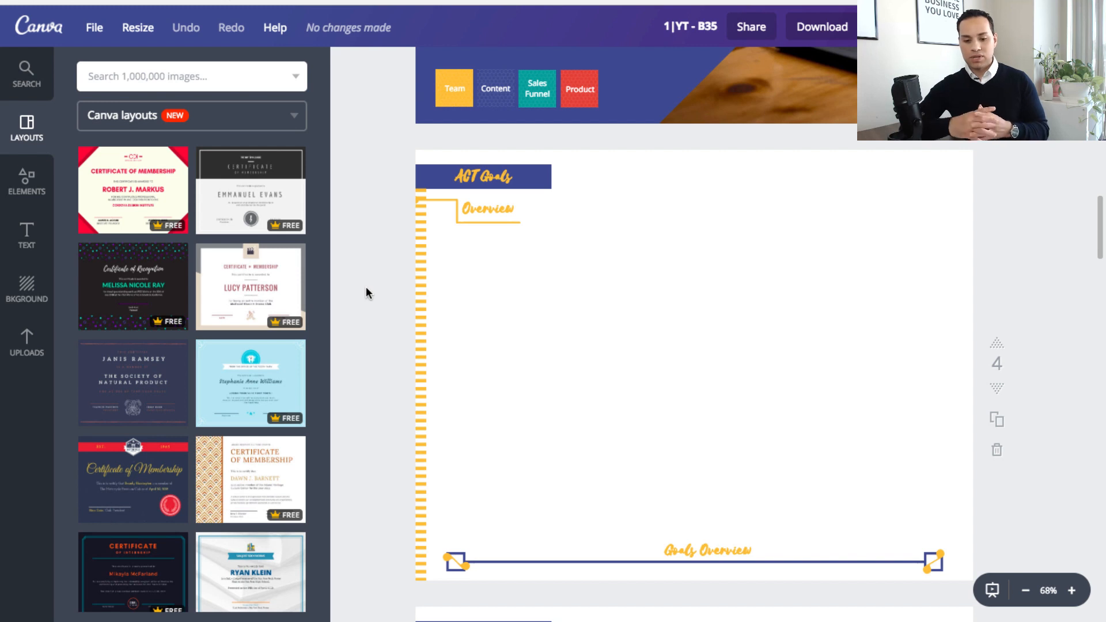
Step: Look past the ACT Goals Overview page to the Blueprint Summary exercises and the three-box gap analysis worksheet
left_click(422, 280)
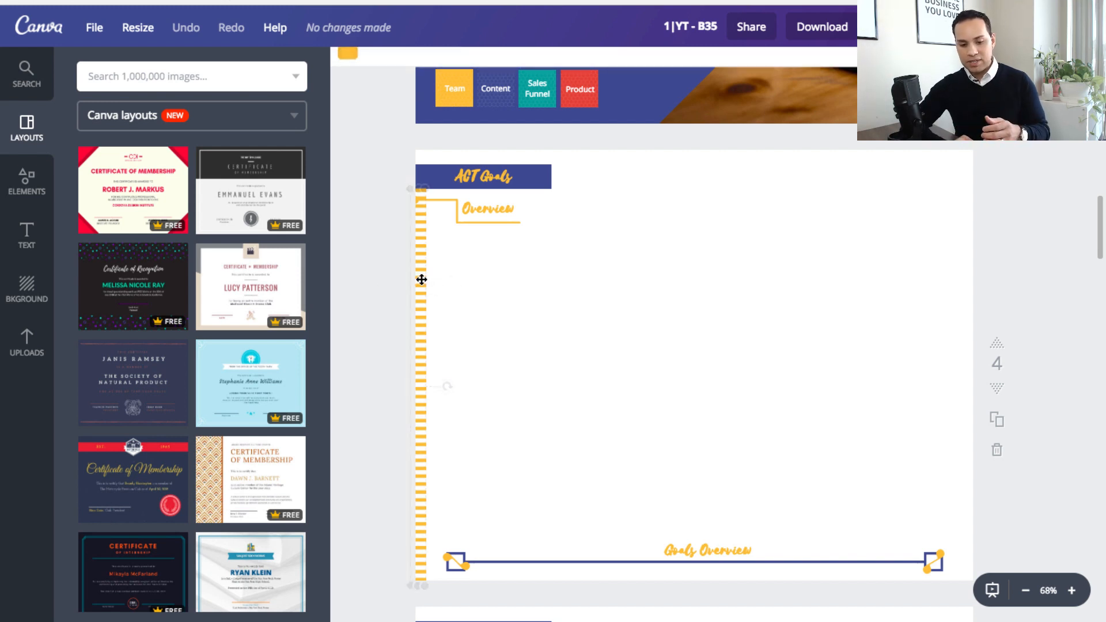
left_click(697, 318)
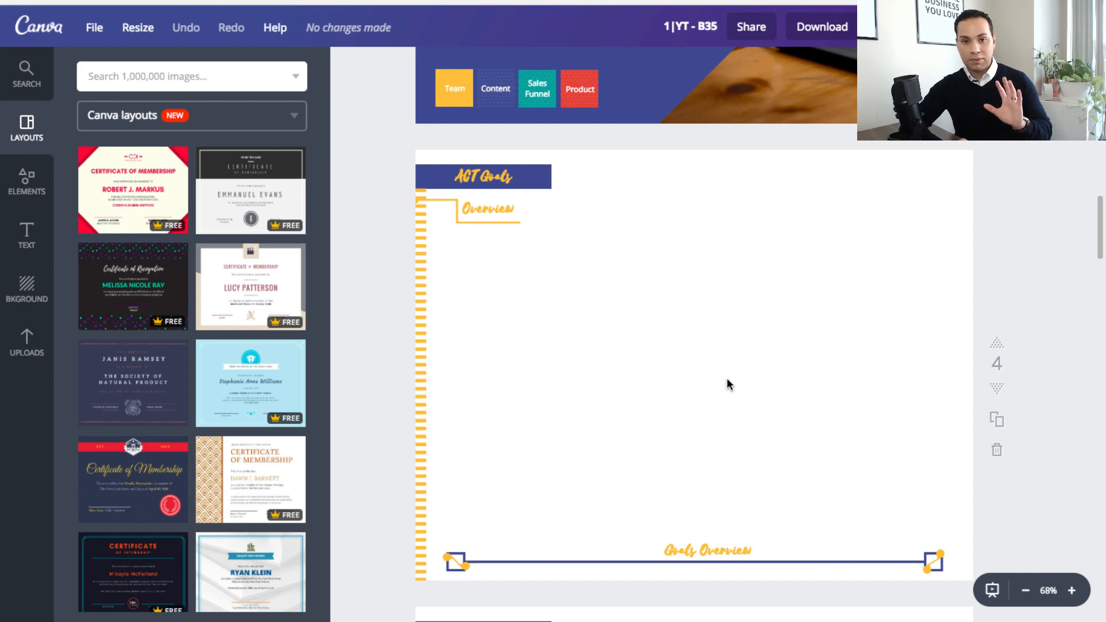
scroll(605, 398, "down", 15)
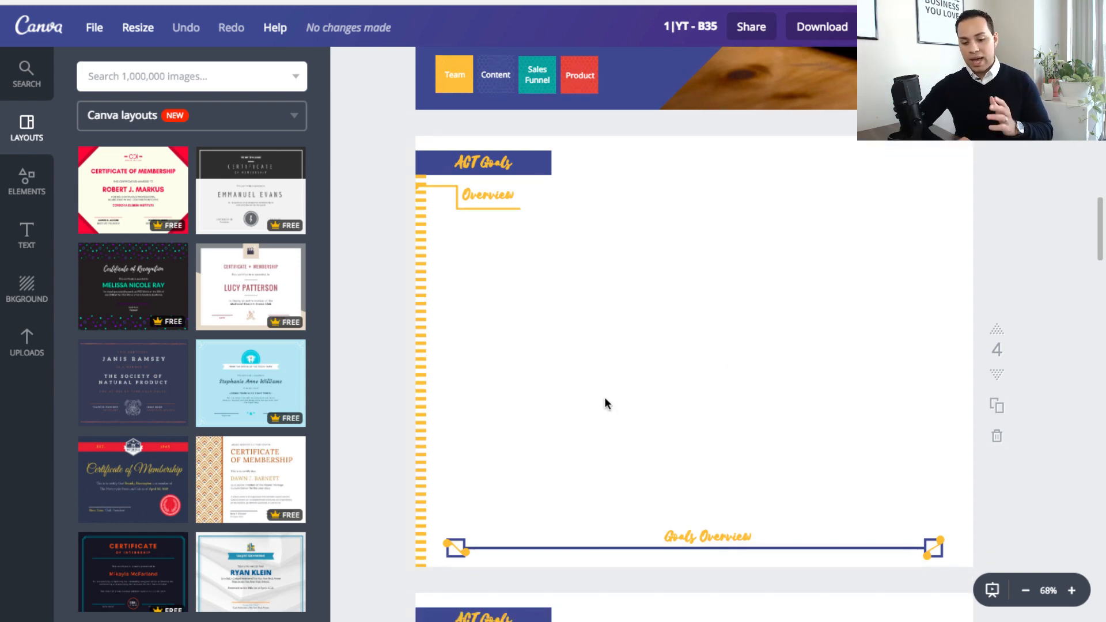
scroll(605, 398, "down", 20)
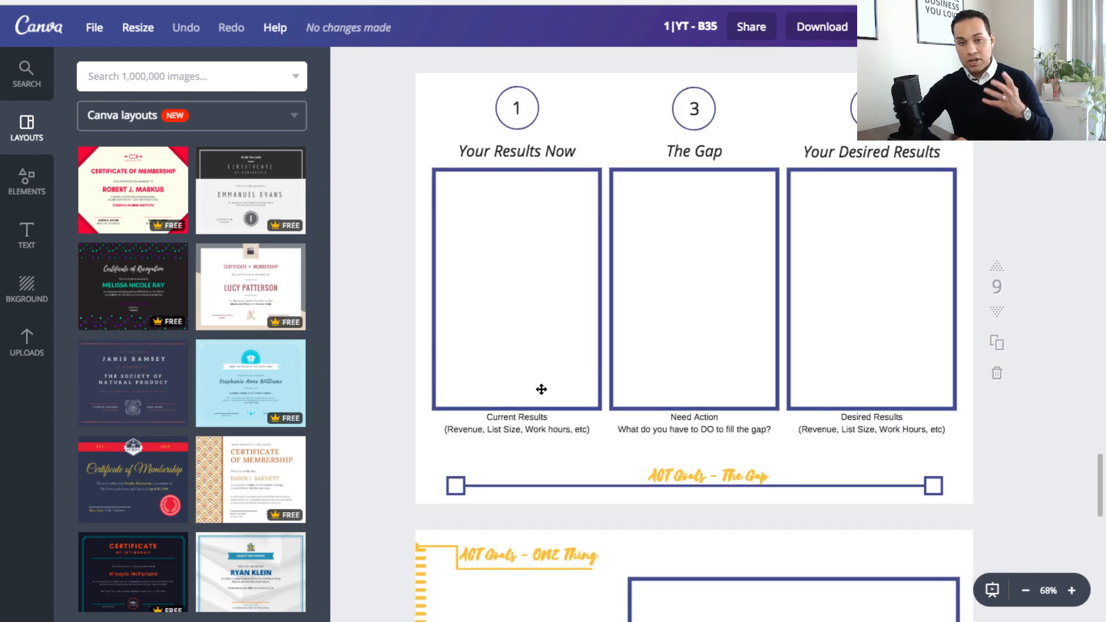
scroll(542, 390, "up", 8)
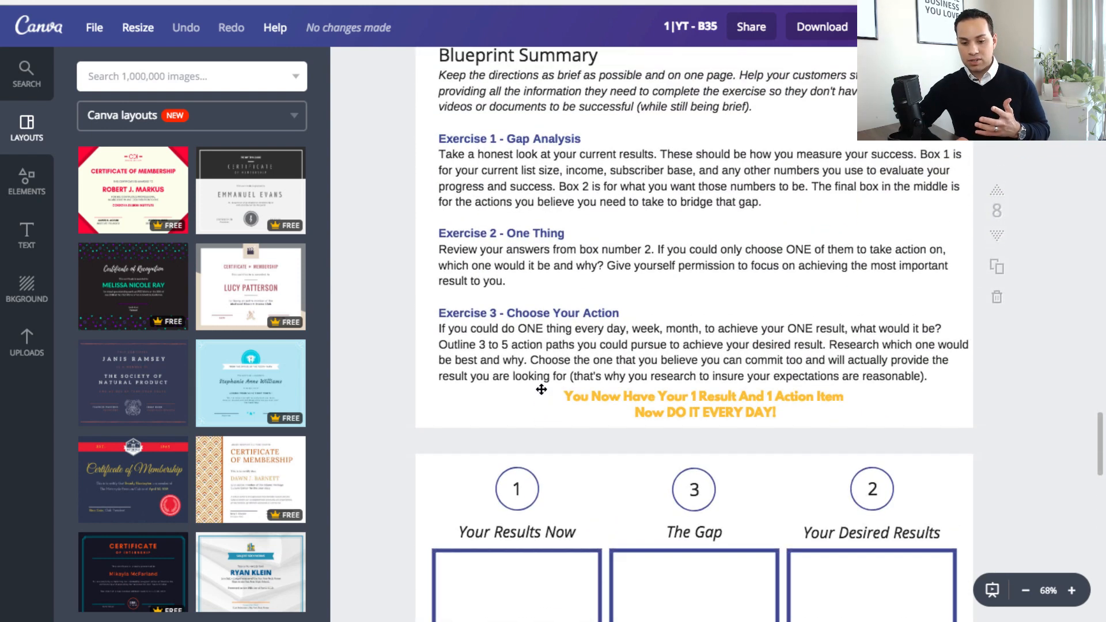
scroll(541, 389, "down", 2)
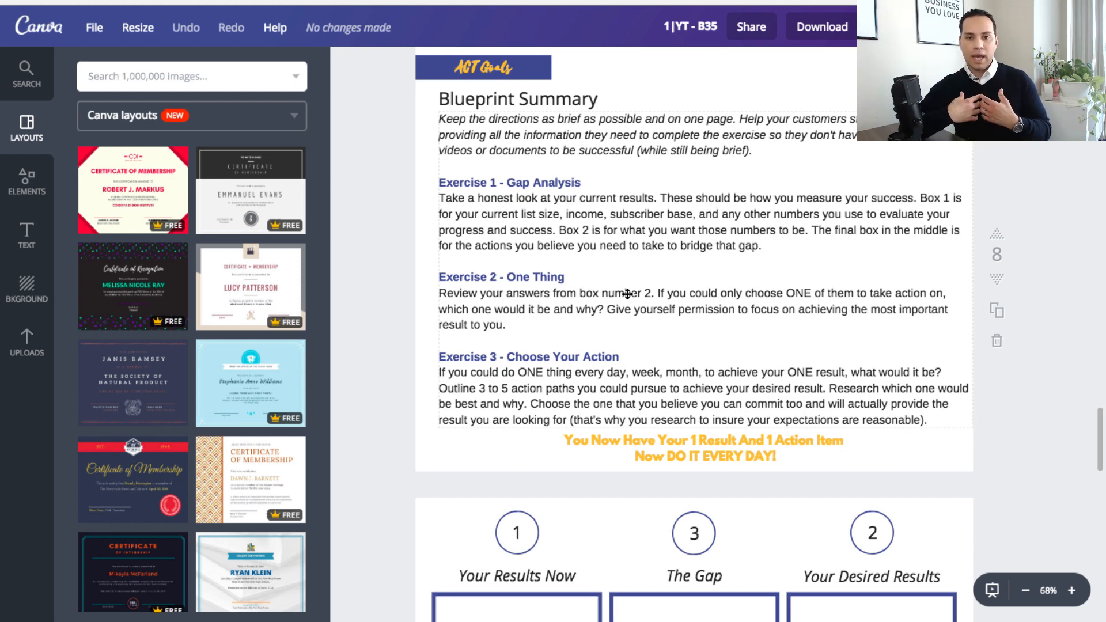
scroll(627, 294, "down", 10)
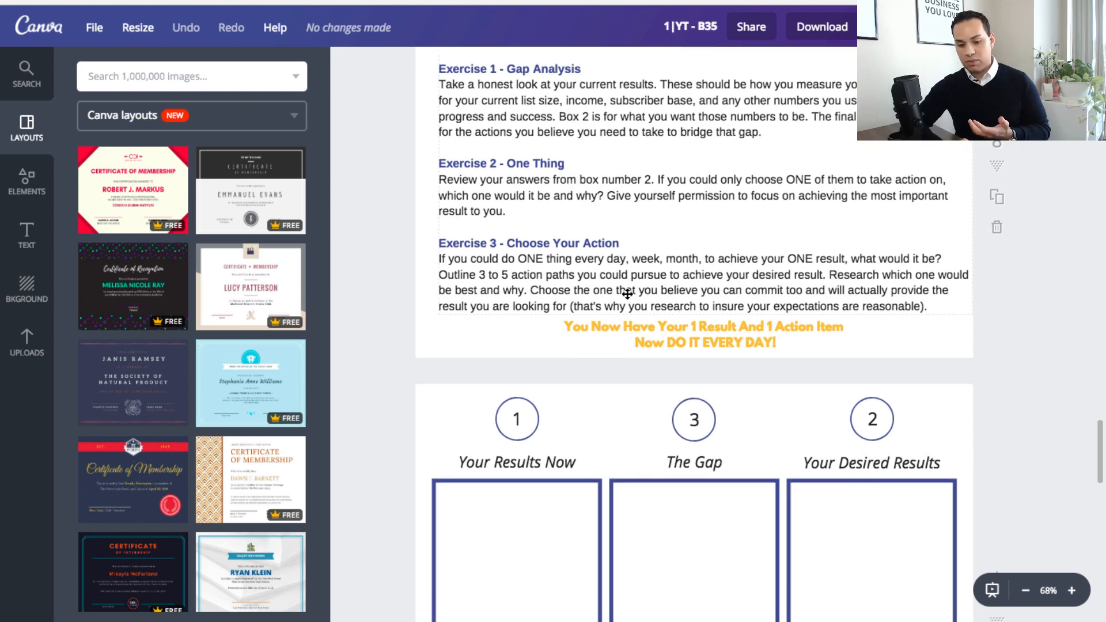
scroll(627, 294, "up", 1)
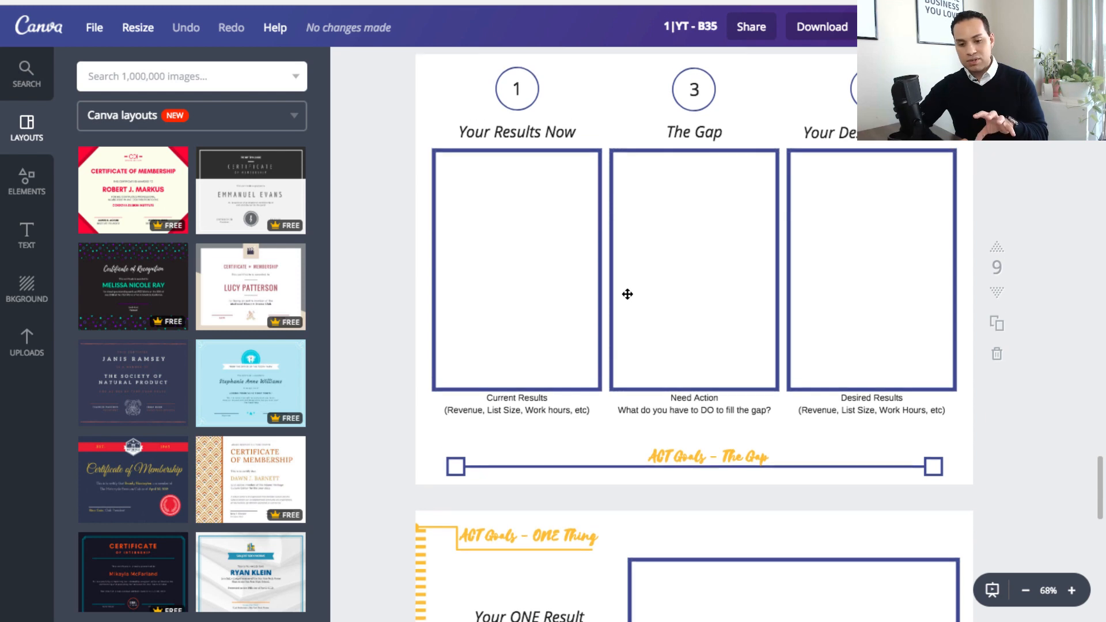
Step: Show the Shapes elements and examine how boxes and circles are used on the ONE Thing and Your ONE Result worksheet pages
left_click(28, 184)
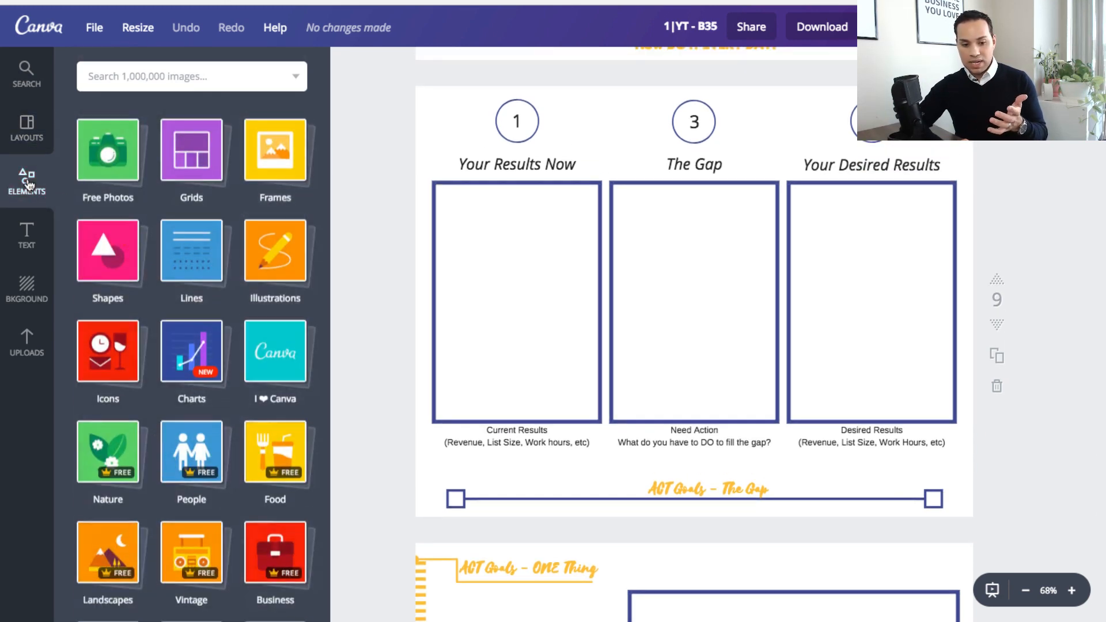
left_click(108, 247)
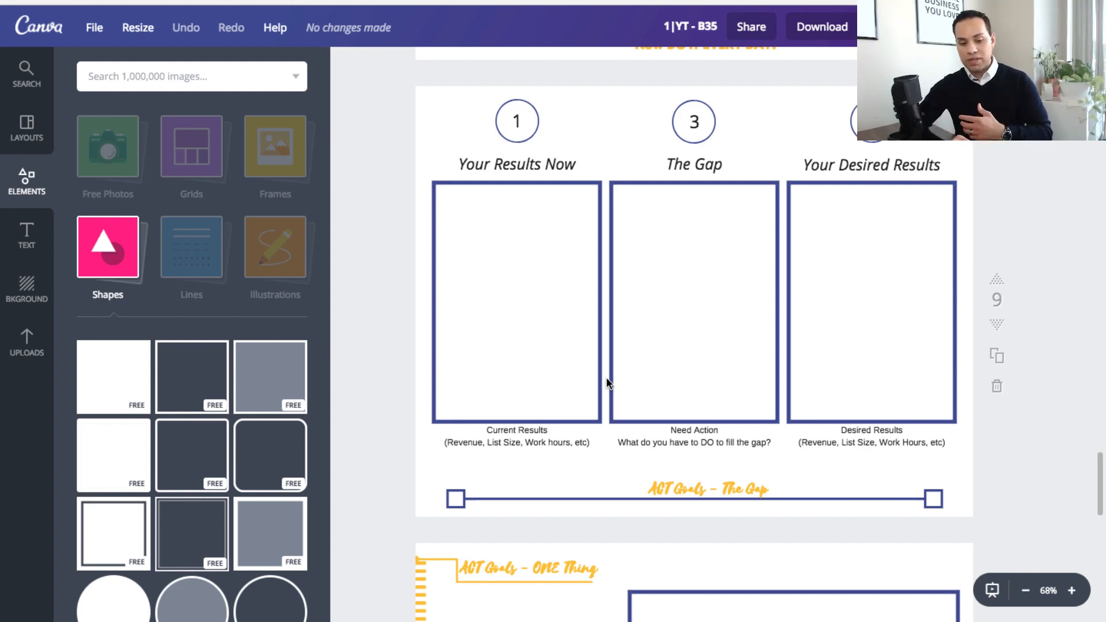
scroll(606, 377, "down", 6)
scroll(606, 378, "down", 7)
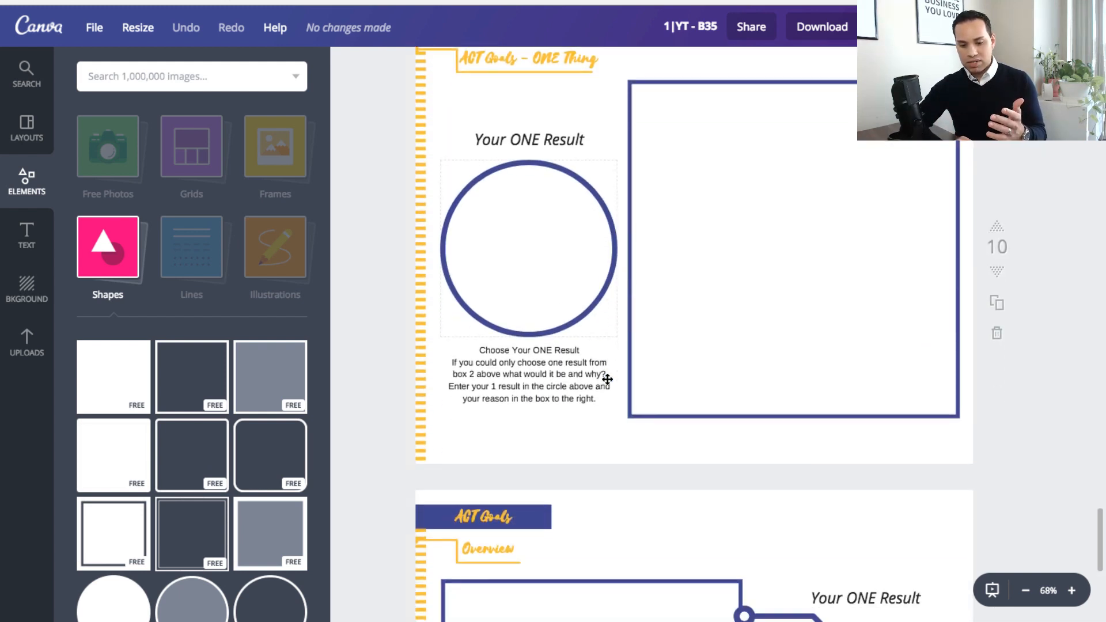
scroll(607, 378, "down", 2)
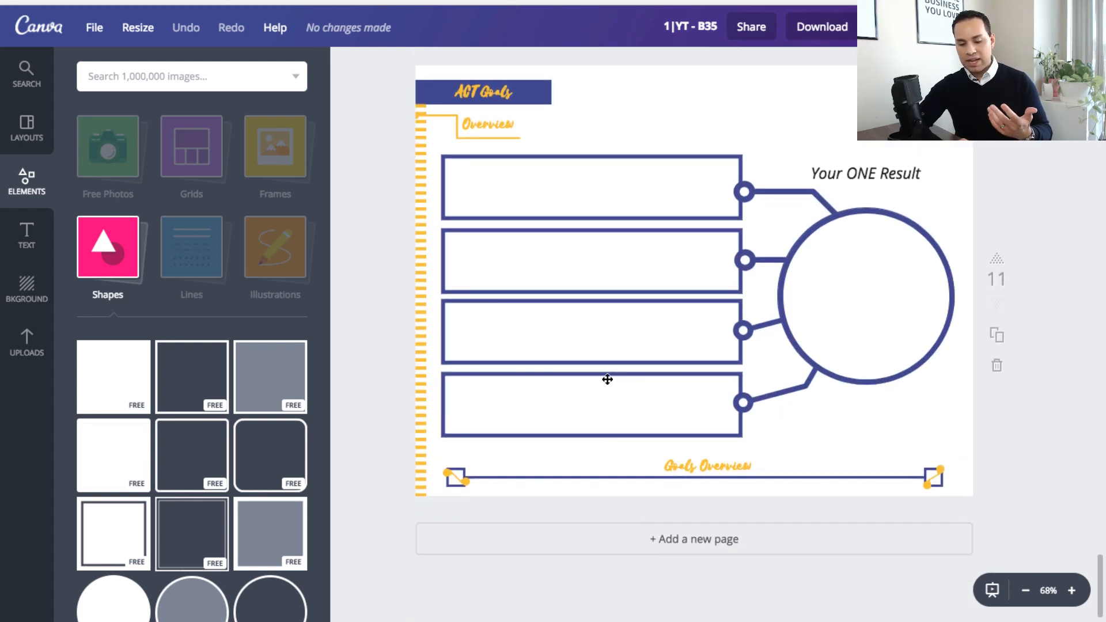
scroll(607, 378, "up", 1)
scroll(629, 303, "up", 15)
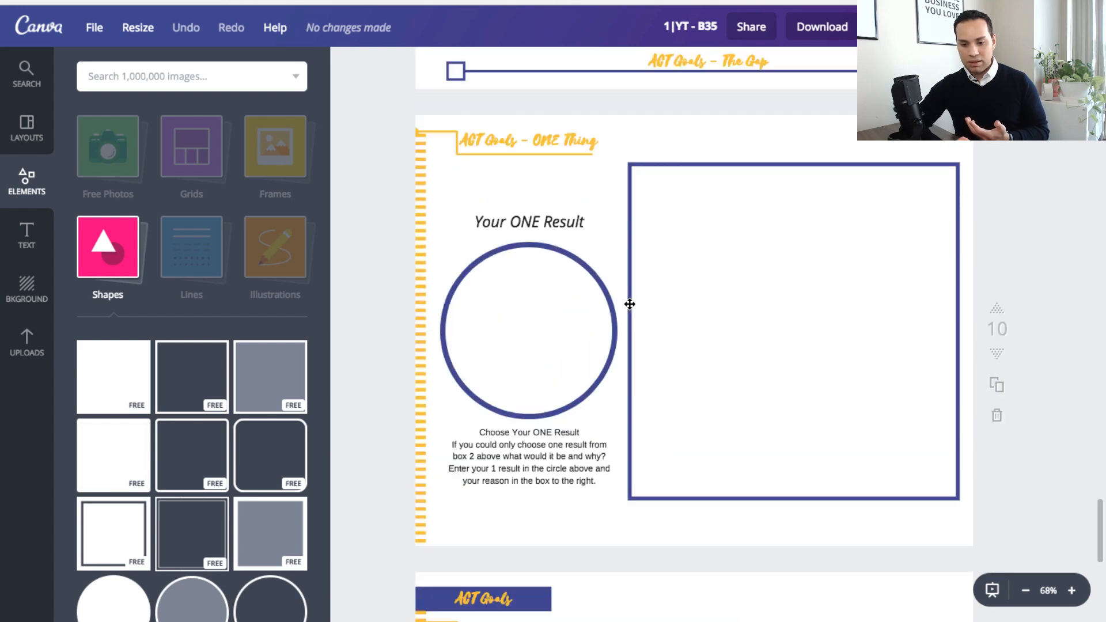
scroll(629, 304, "up", 5)
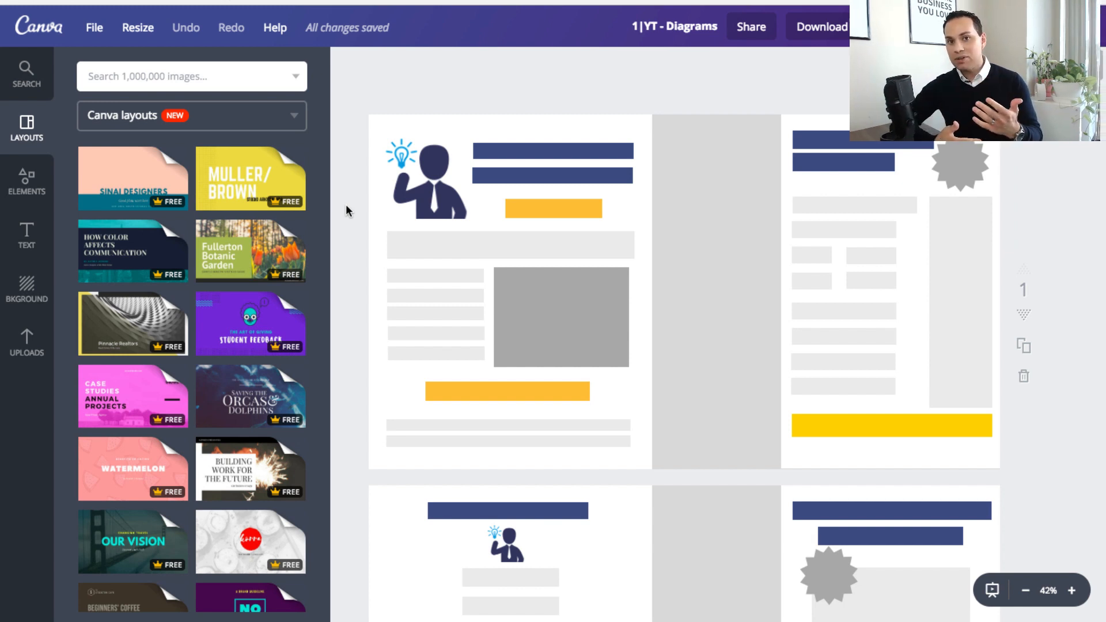
Step: Review the sales funnel diagrams in the 1|YT - Diagrams design alongside the Elements library, ending back at the first page
scroll(346, 206, "down", 1)
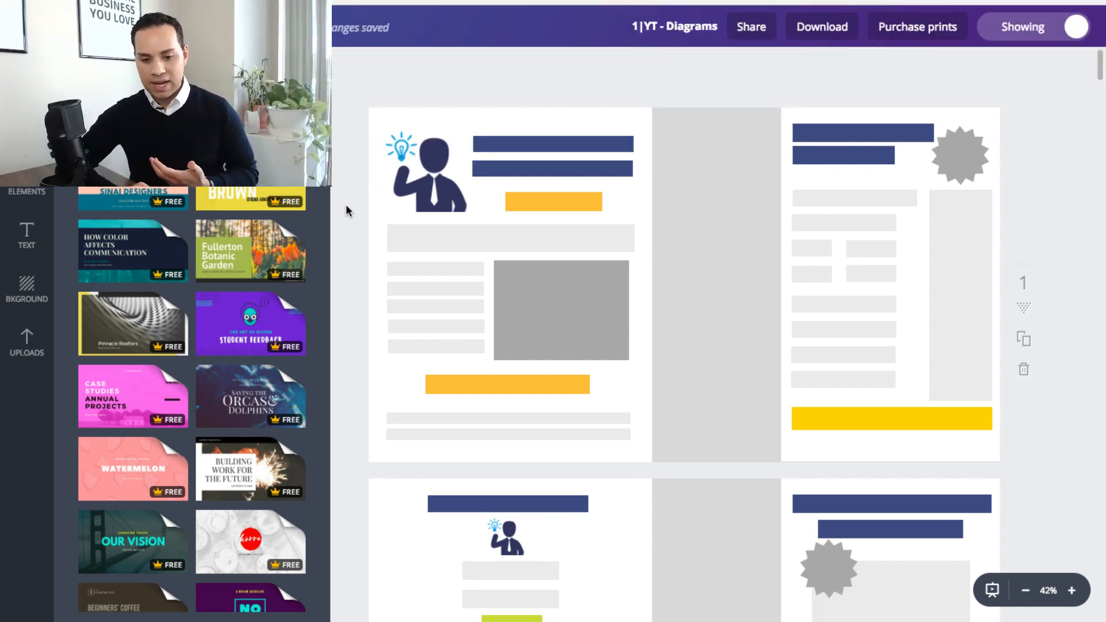
scroll(346, 206, "down", 15)
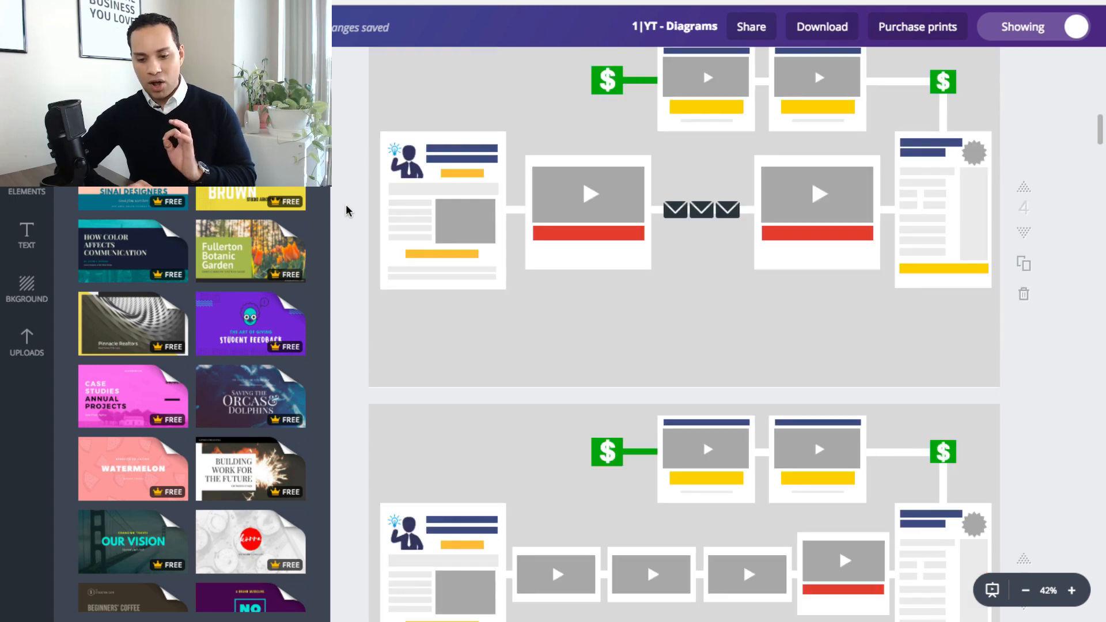
scroll(346, 210, "down", 5)
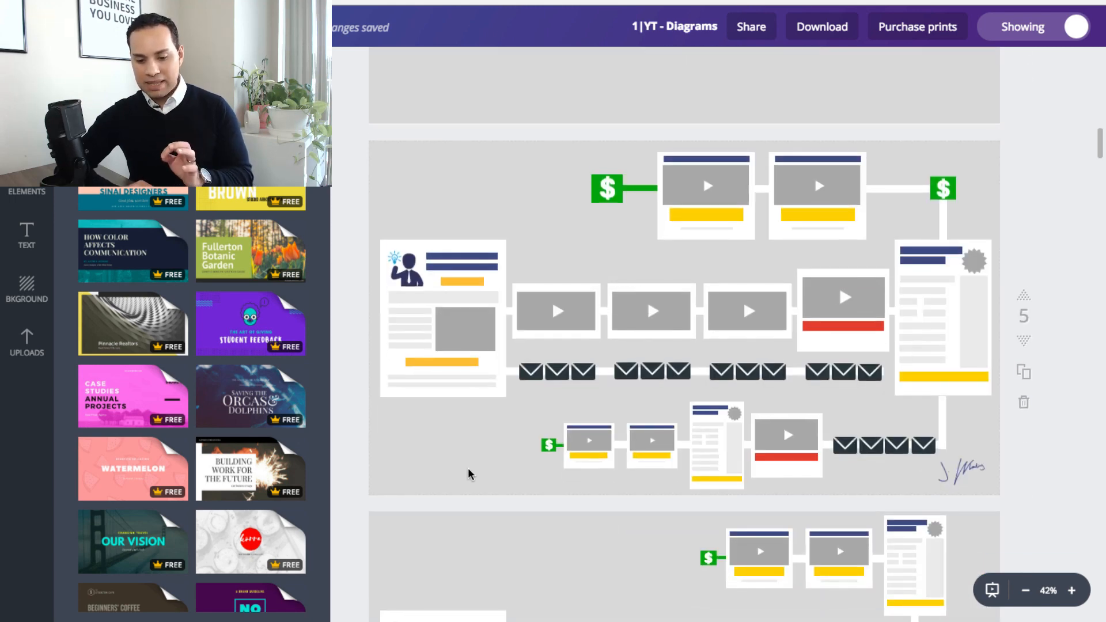
scroll(469, 473, "down", 2)
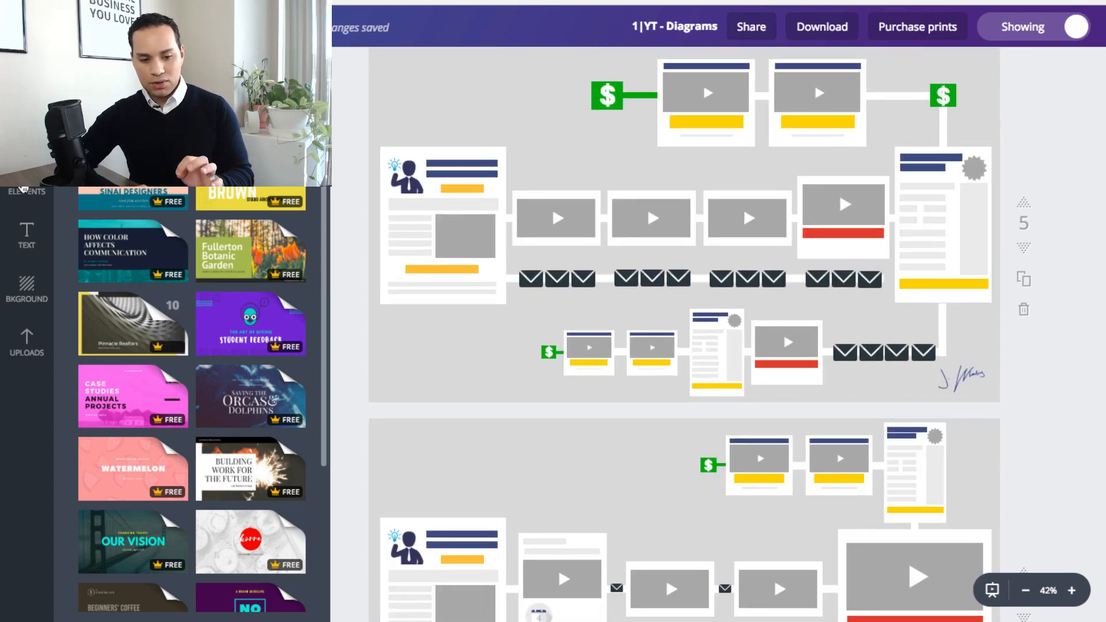
left_click(23, 190)
scroll(493, 317, "down", 1)
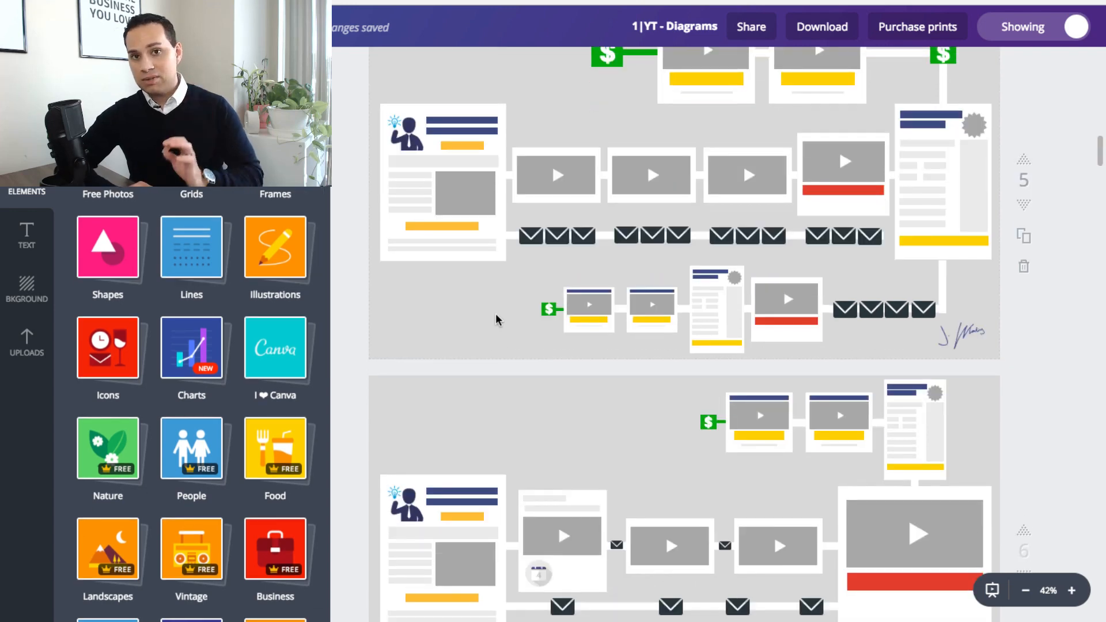
scroll(497, 318, "up", 3)
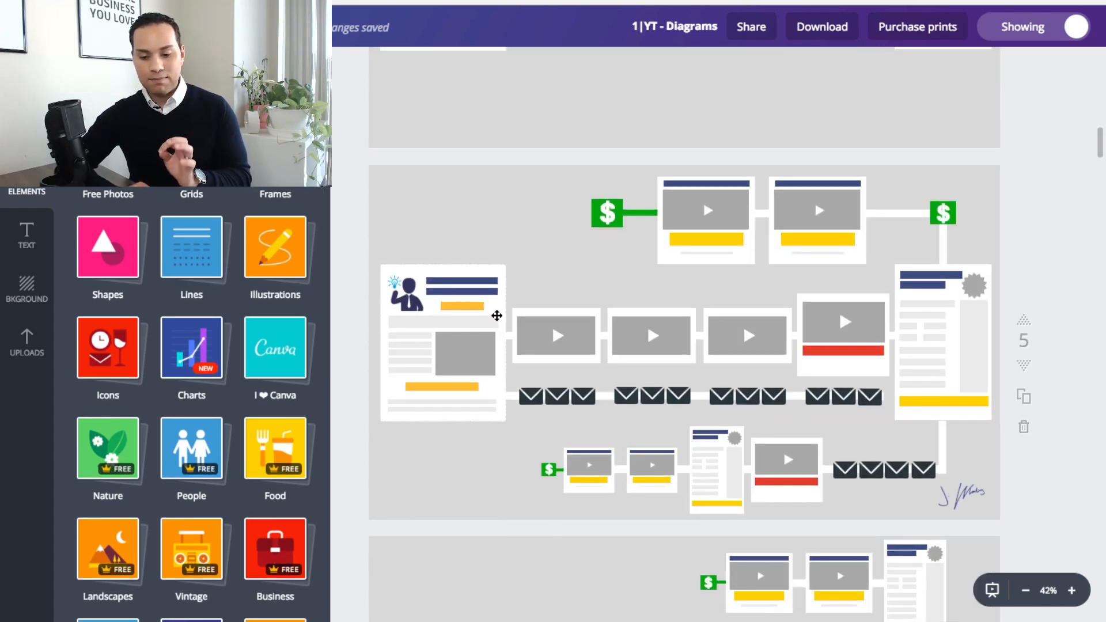
scroll(496, 315, "up", 10)
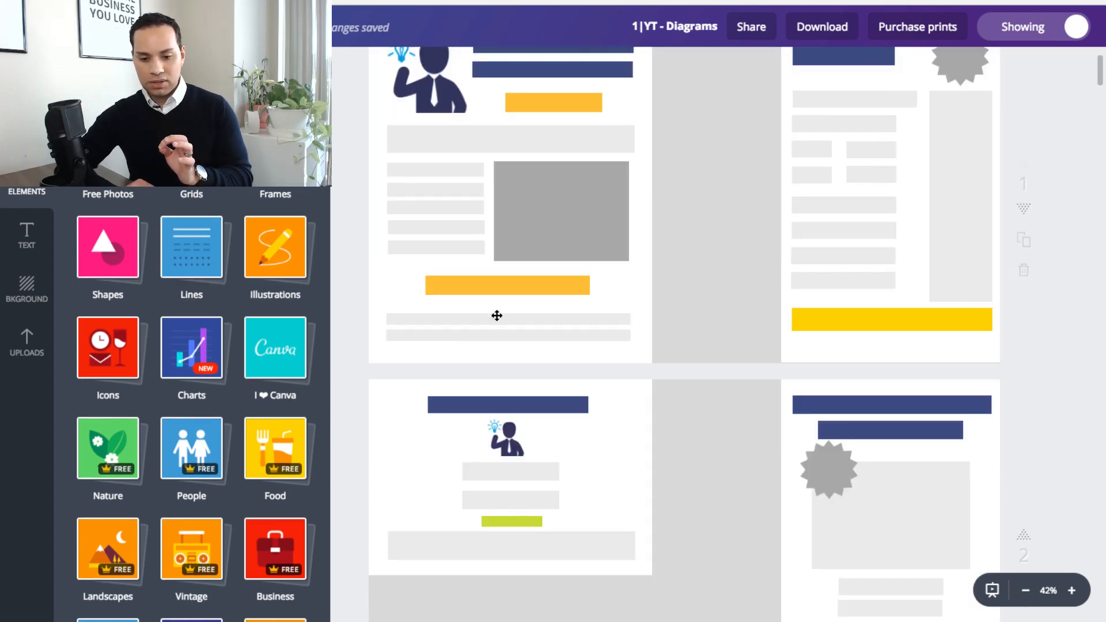
scroll(497, 316, "up", 2)
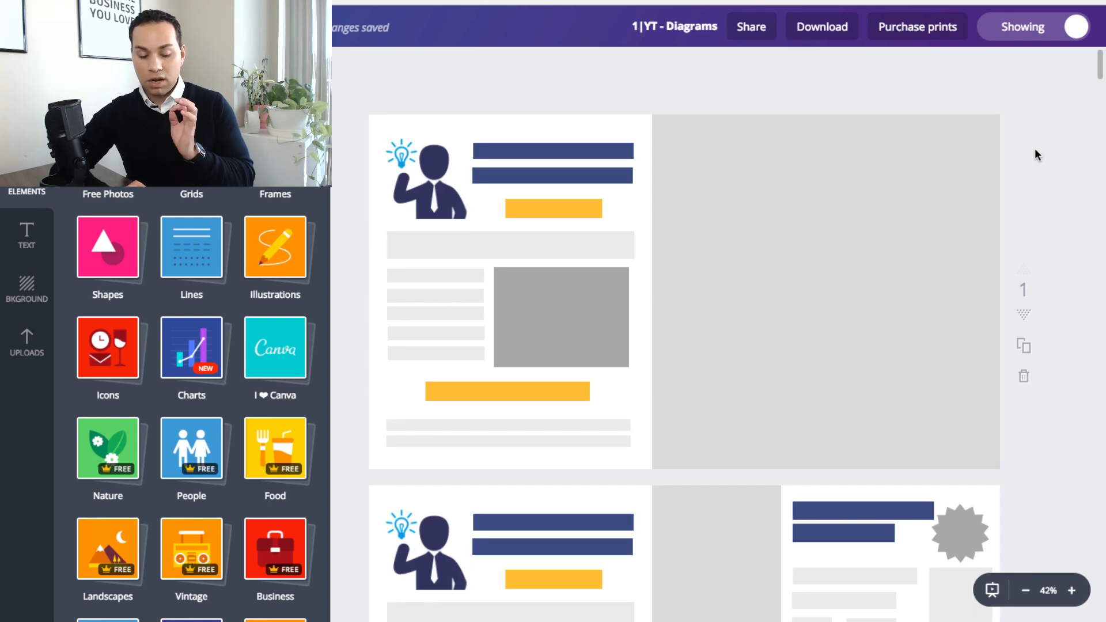
Step: Shrink the grouped landing-page mockup on the first page and move it to about 558, 58 on the grey background
left_click(637, 463)
left_click_drag(648, 467, 532, 365)
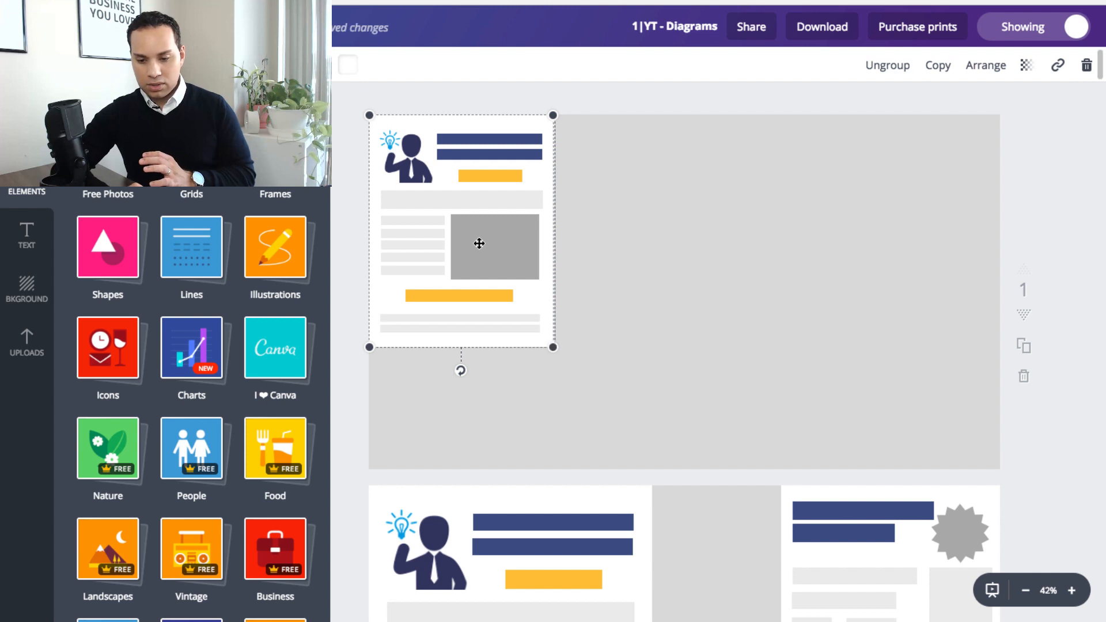
left_click_drag(478, 244, 662, 263)
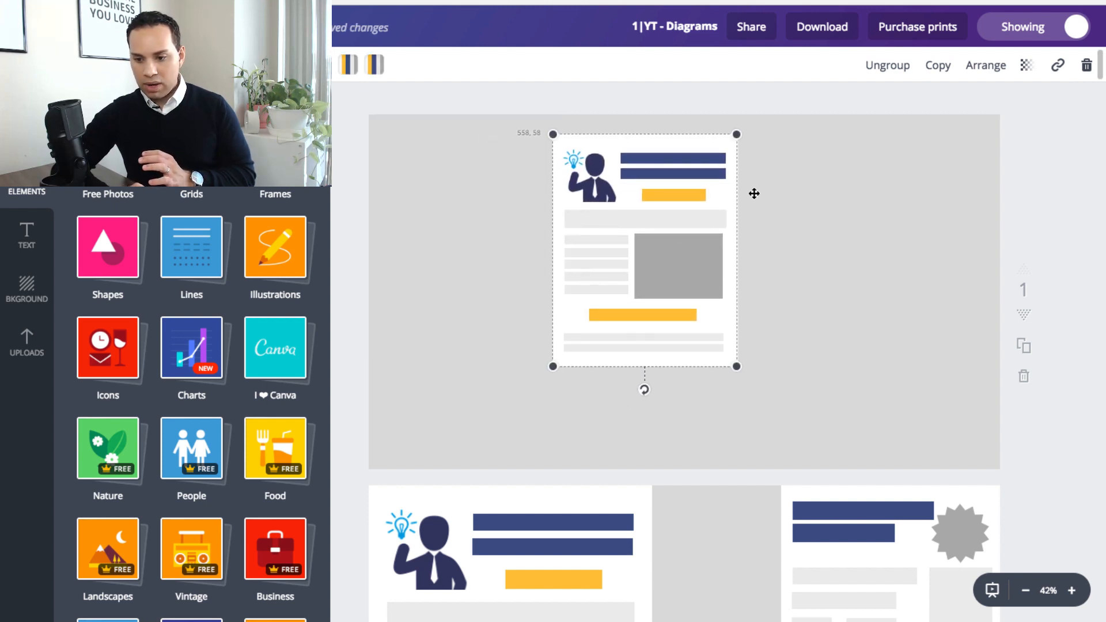
Step: Ungroup the landing-page mockup, then pull its white background rectangle out and place it back behind the other pieces
left_click(901, 68)
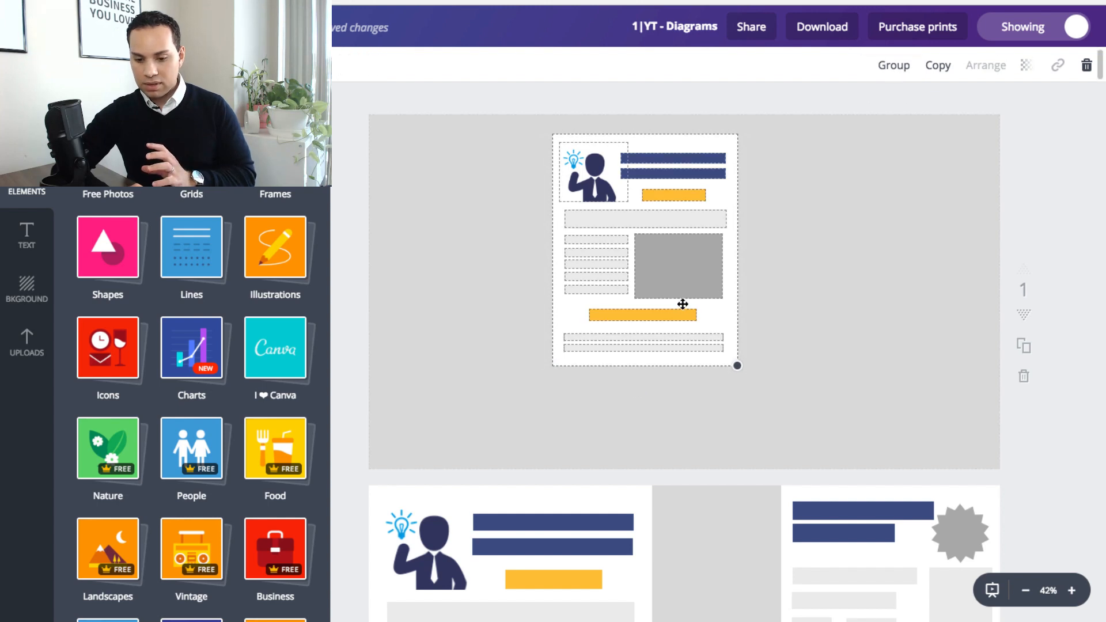
left_click(829, 264)
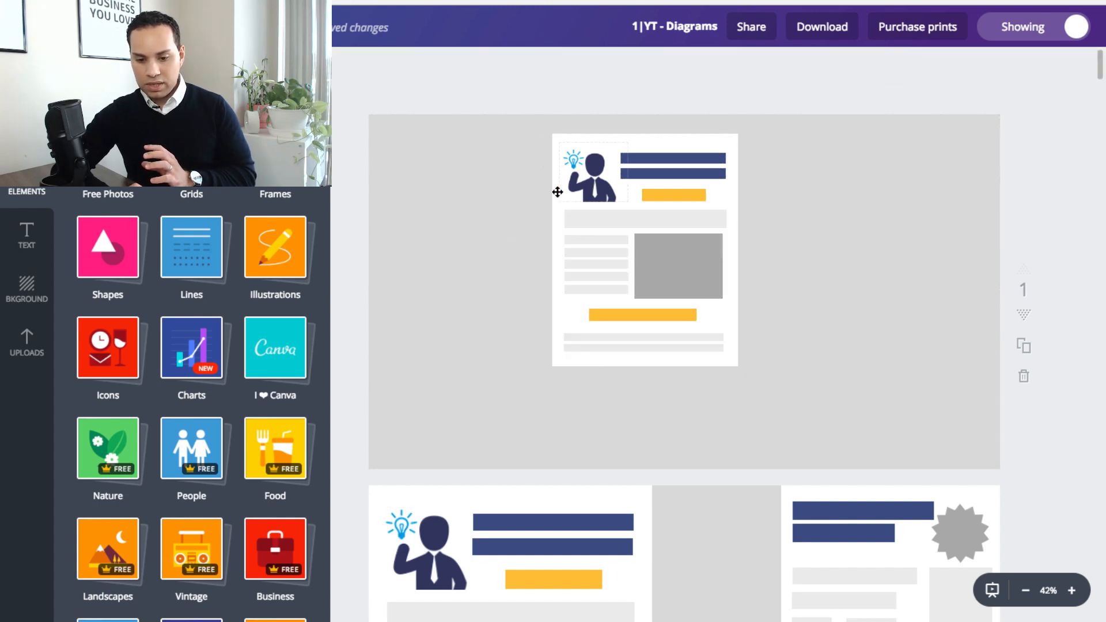
left_click_drag(575, 274, 374, 392)
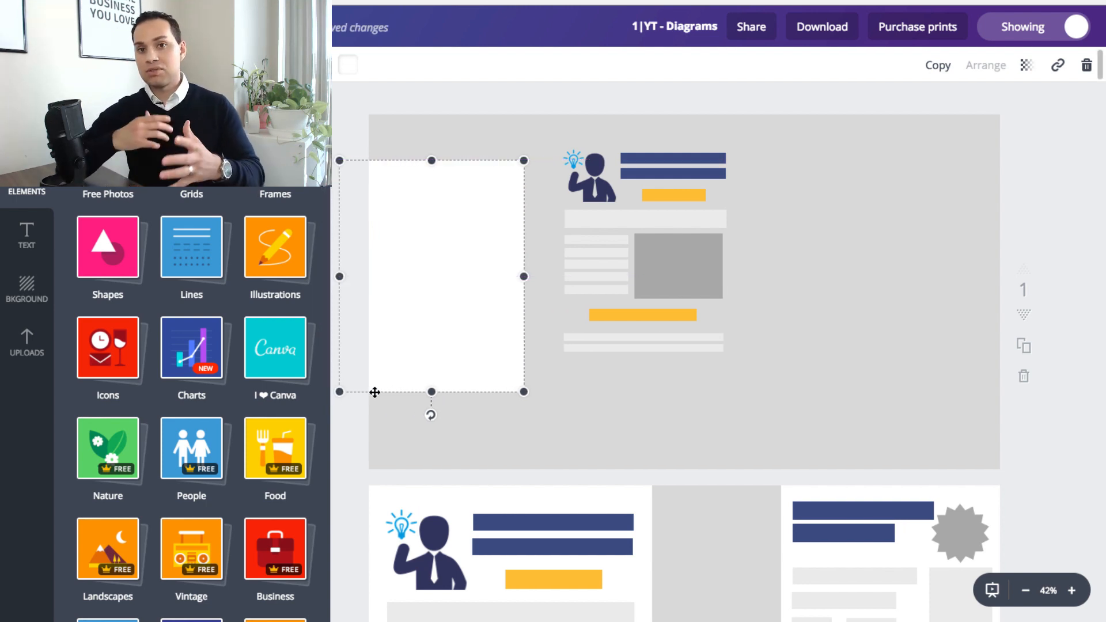
left_click_drag(405, 283, 632, 264)
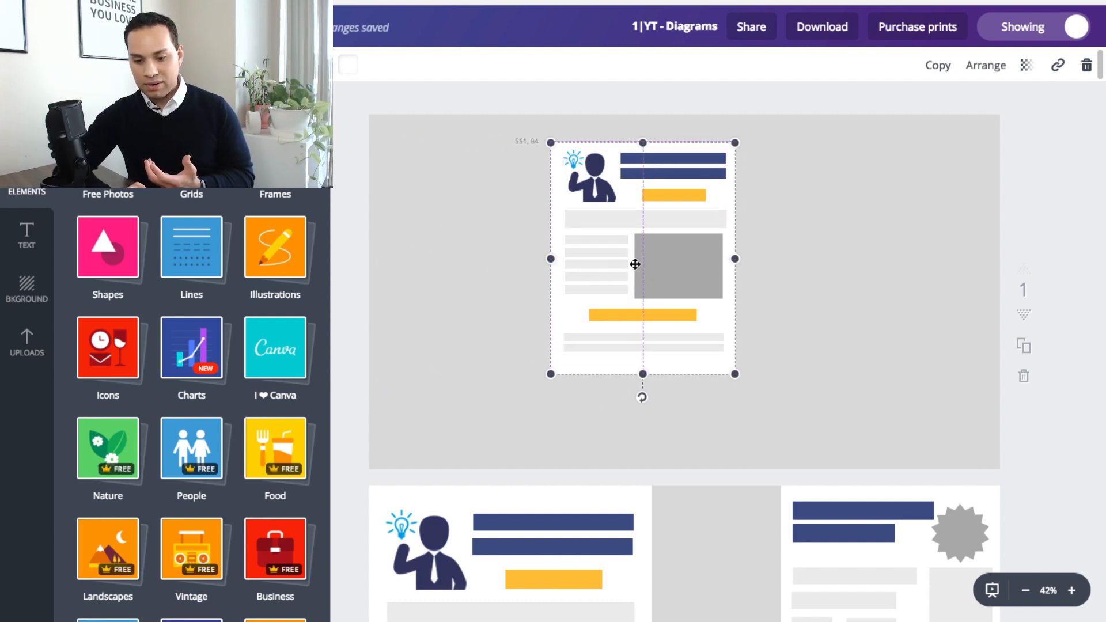
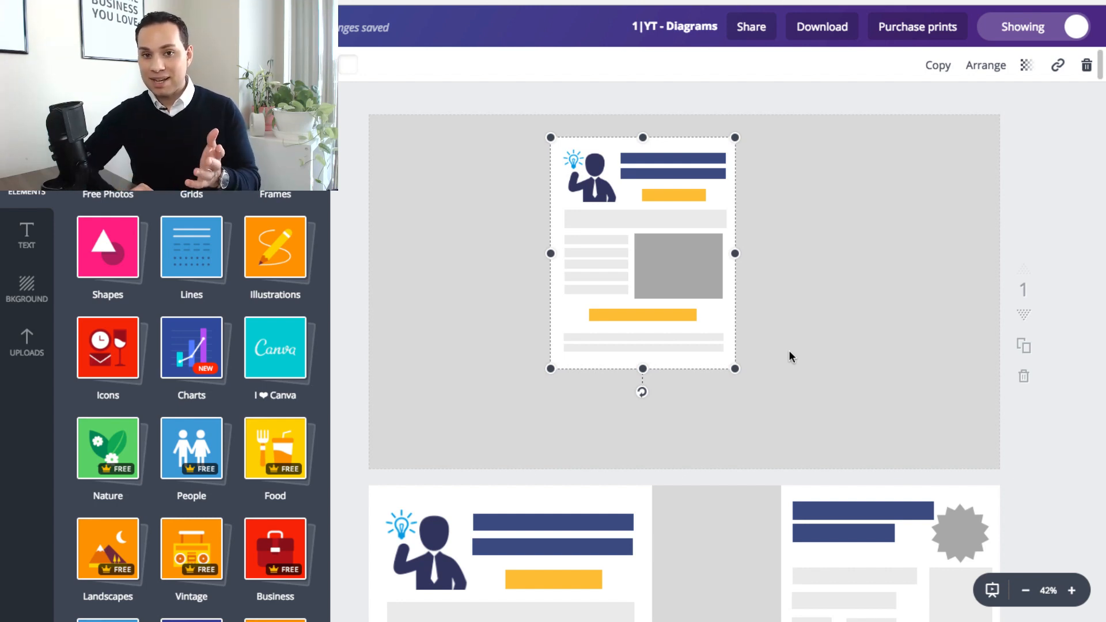
Step: Select the businessman illustration in the mockup and review the funnel diagrams down to the Google Sites, MailChimp and PayPal page
left_click(642, 222)
left_click(598, 185)
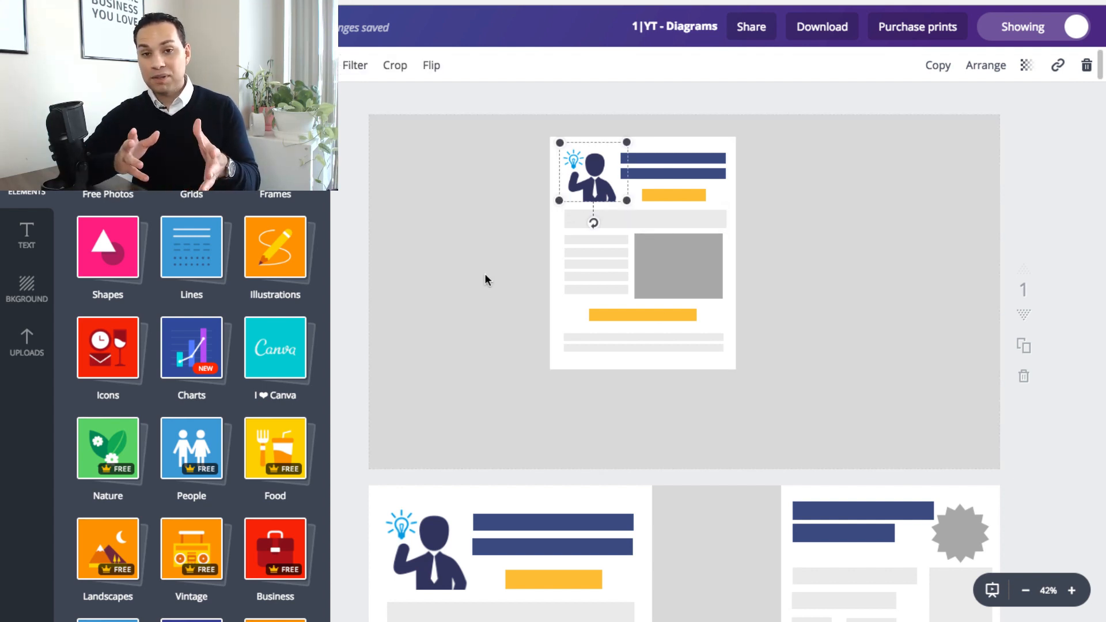
scroll(485, 275, "down", 1)
scroll(485, 275, "down", 8)
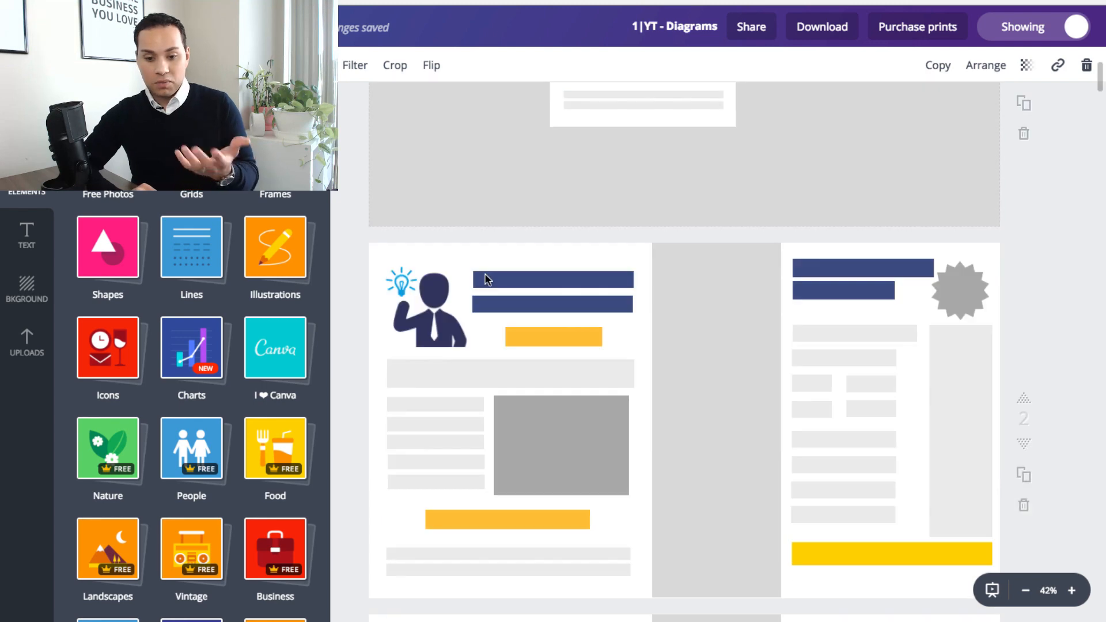
scroll(485, 275, "down", 10)
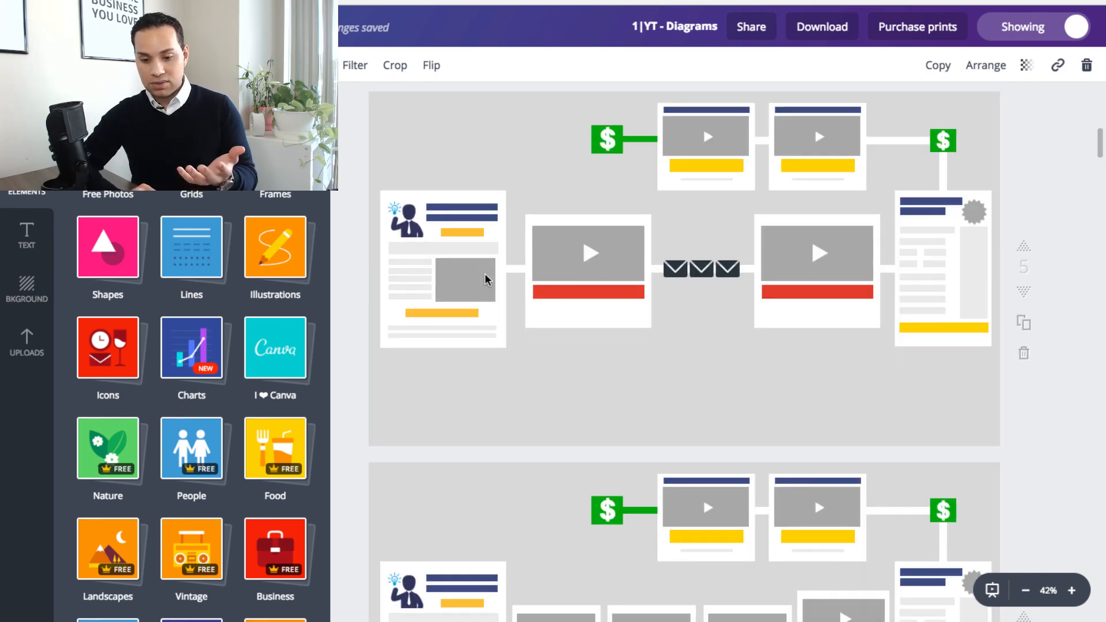
scroll(484, 275, "down", 7)
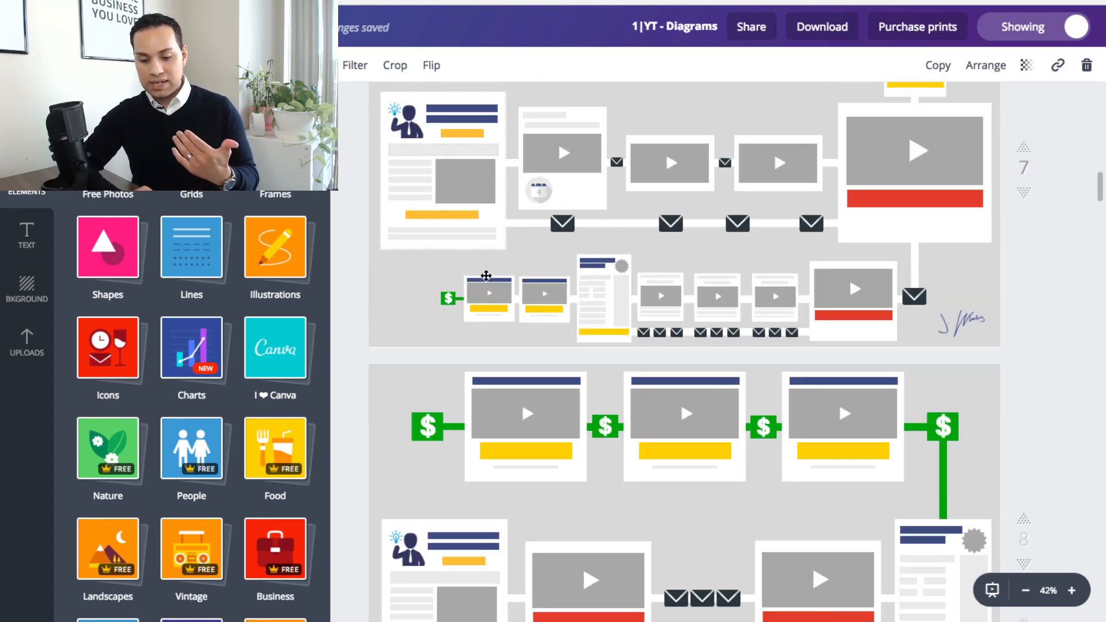
scroll(485, 275, "down", 4)
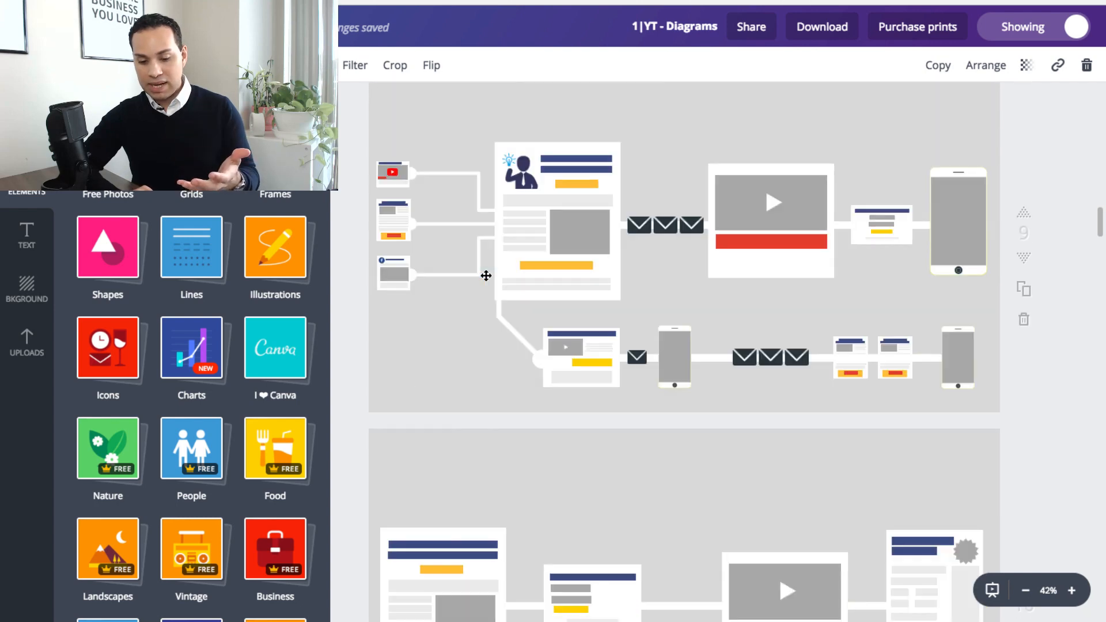
scroll(486, 275, "down", 3)
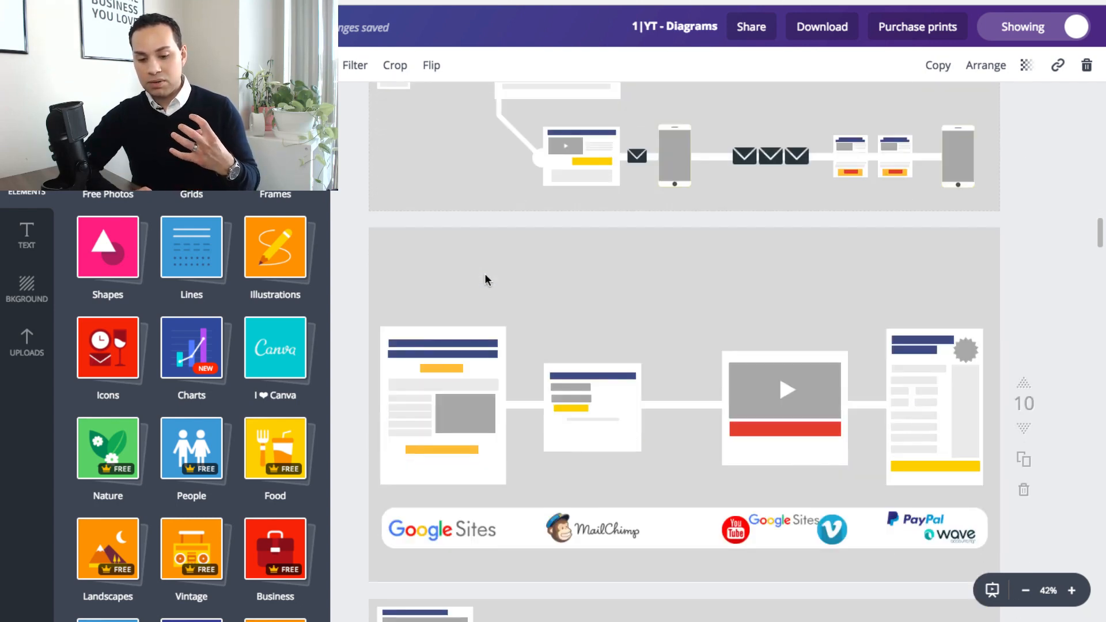
Step: Review the funnel, Facebook ad, YouTube ad and Tag Manager diagrams from page 10 down to the device mockups on page 17
scroll(485, 274, "down", 3)
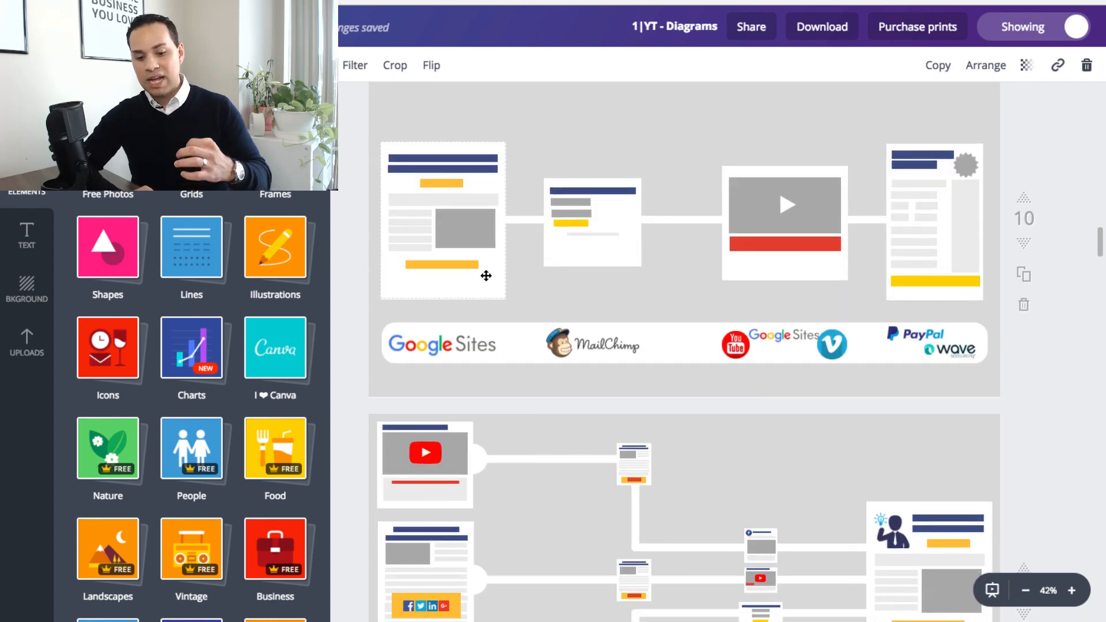
scroll(486, 275, "down", 6)
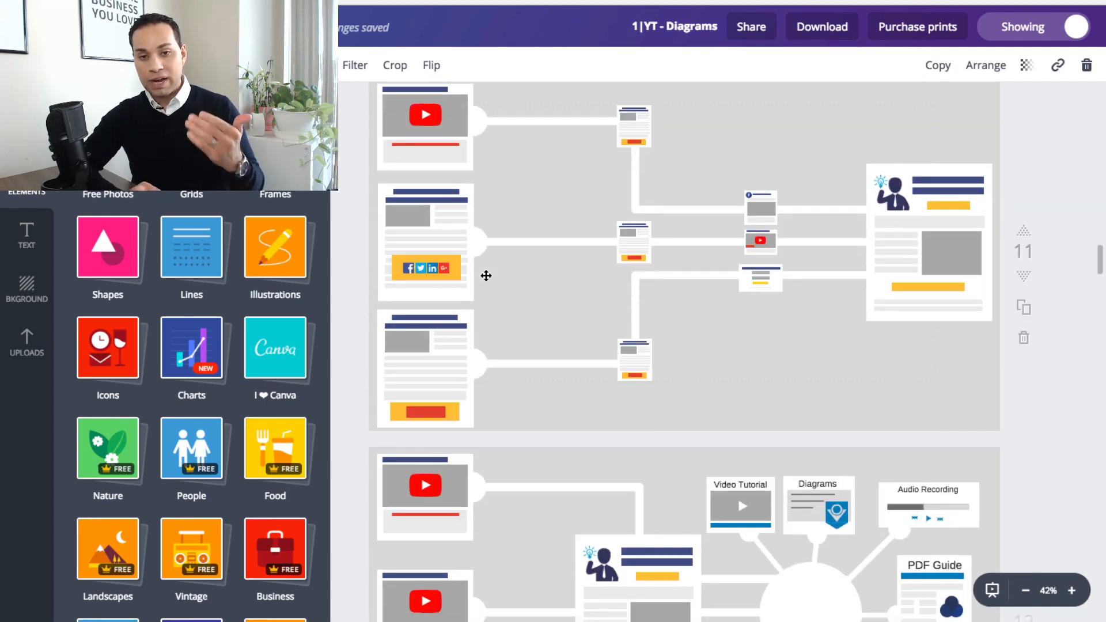
scroll(486, 275, "down", 7)
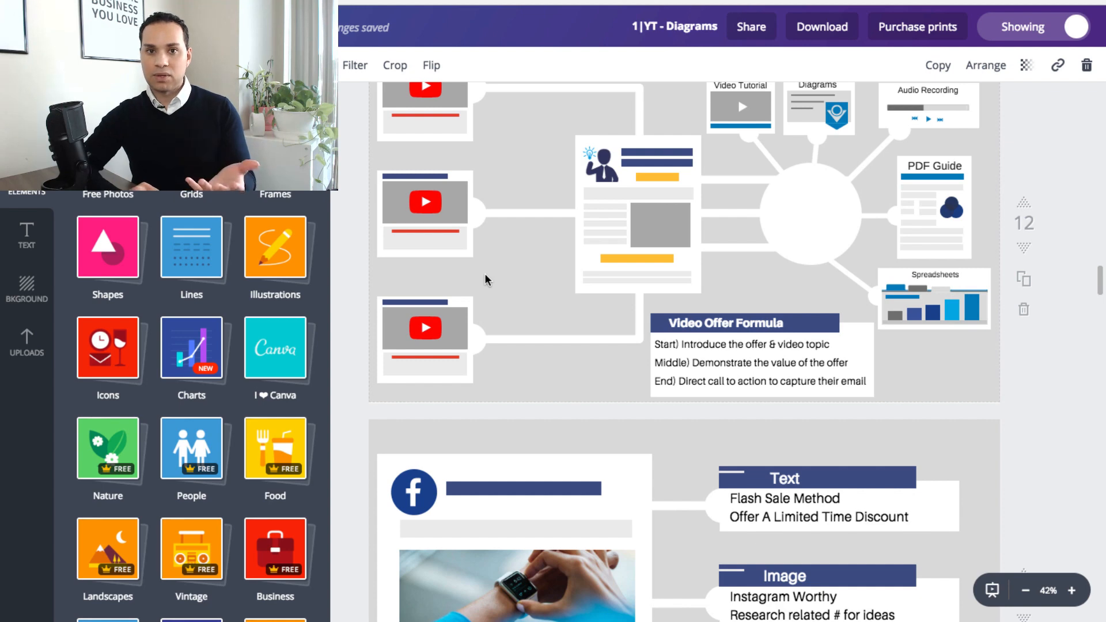
scroll(571, 355, "down", 9)
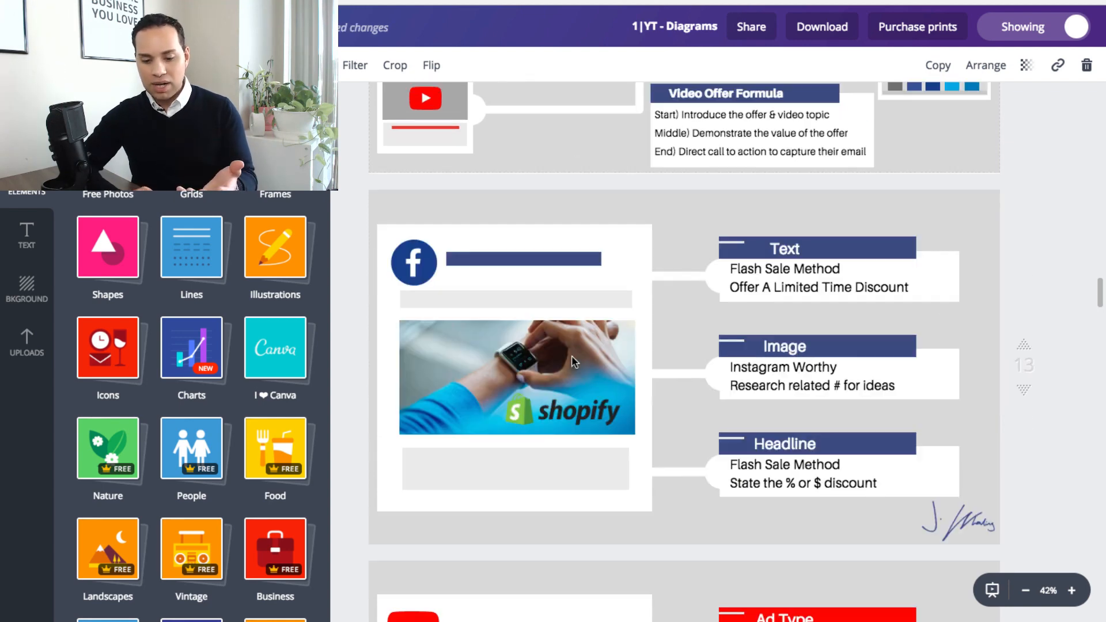
scroll(572, 357, "down", 11)
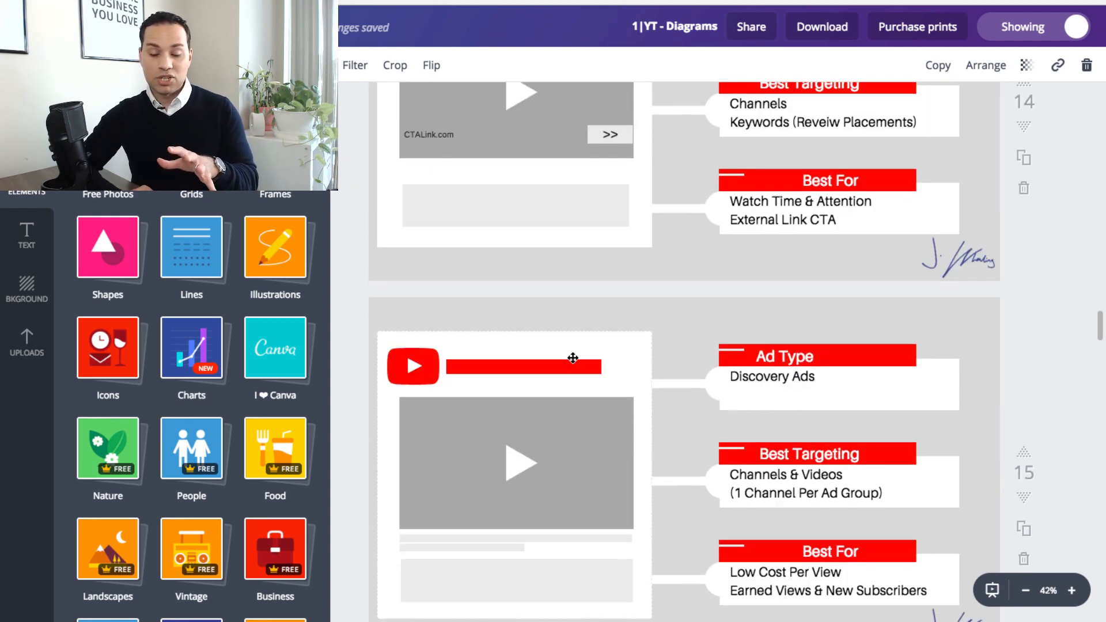
scroll(572, 357, "down", 1)
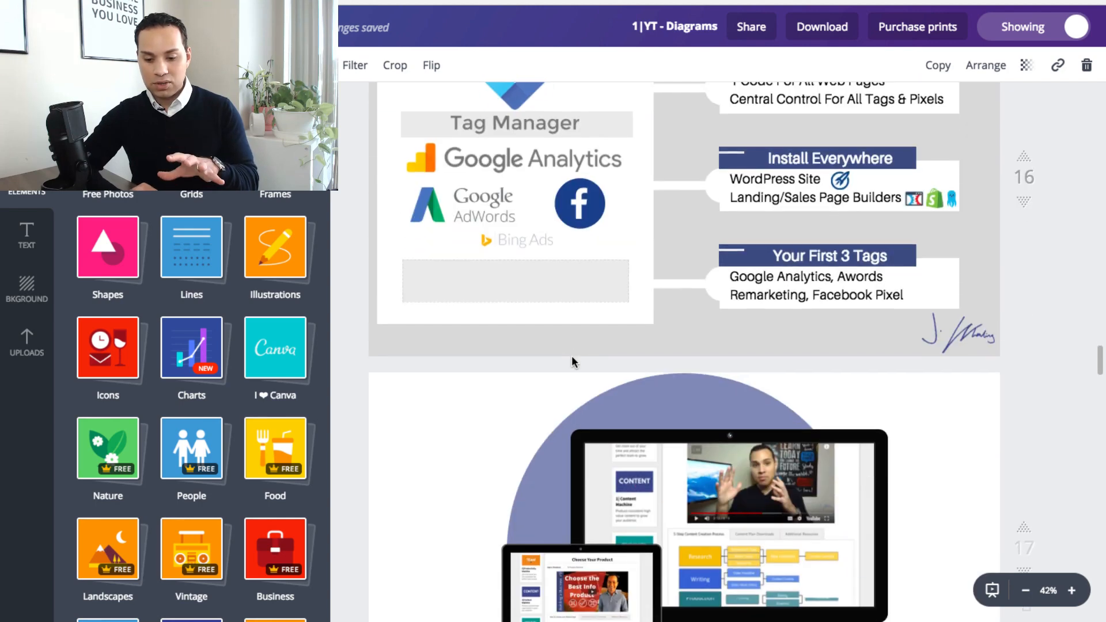
scroll(446, 236, "down", 3)
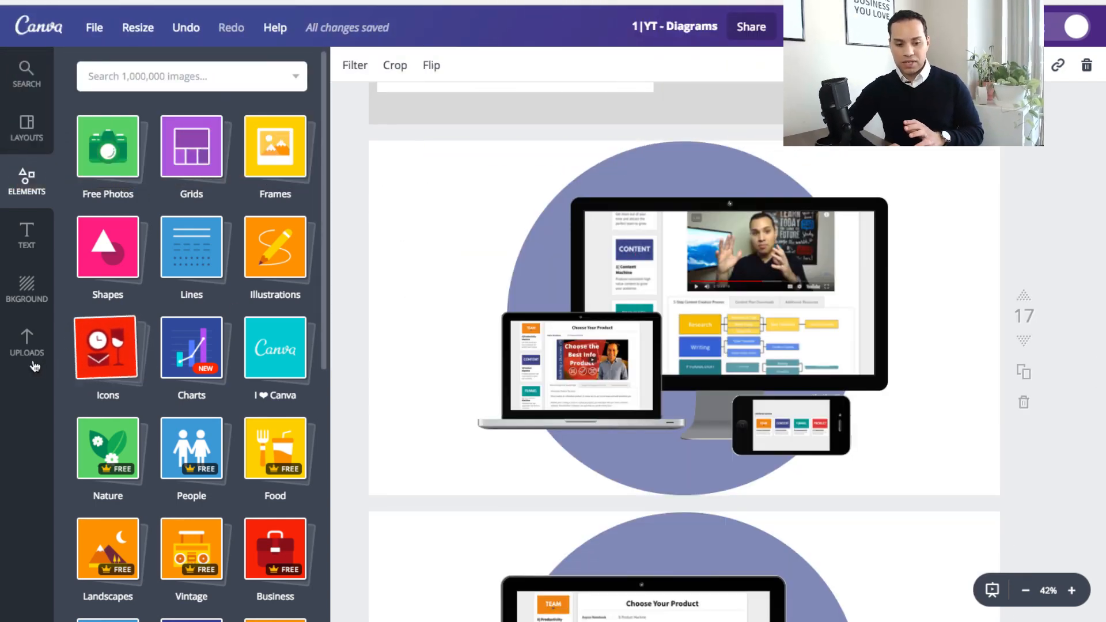
Step: Search the image library for "laptop" and add a laptop frame with a placeholder landscape screen to page 17
left_click(27, 342)
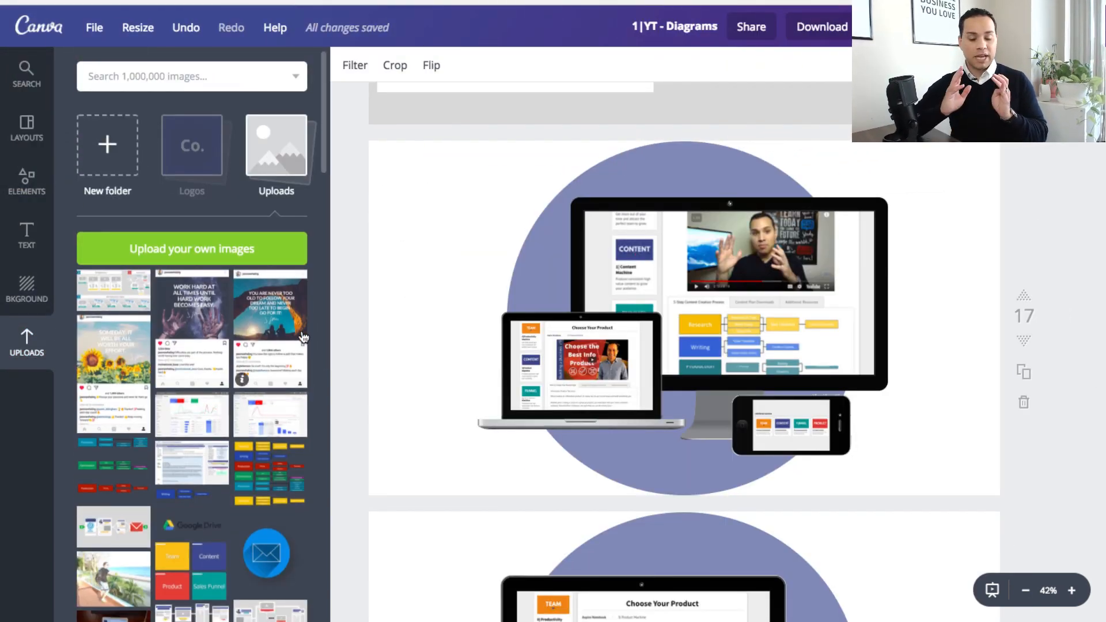
left_click(218, 85)
type("laptop")
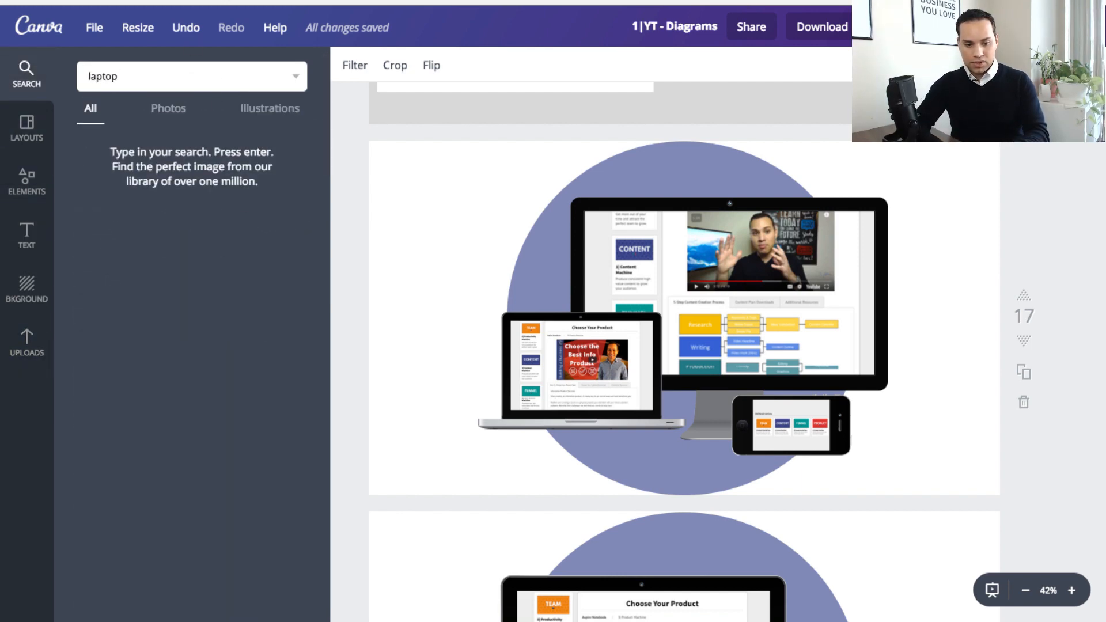
key("Return")
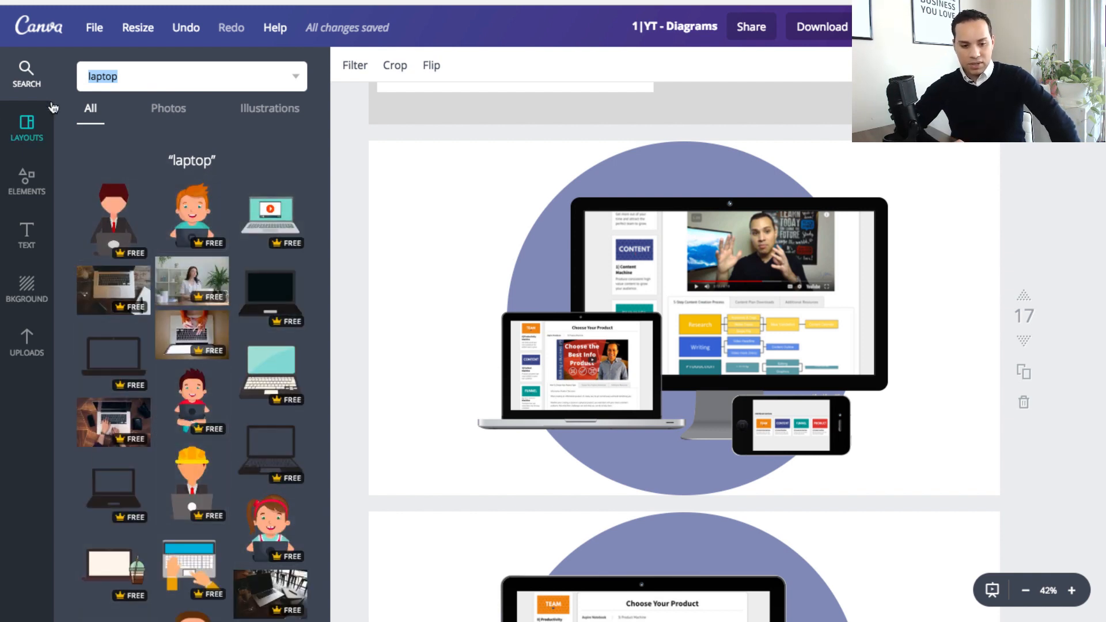
scroll(243, 452, "down", 10)
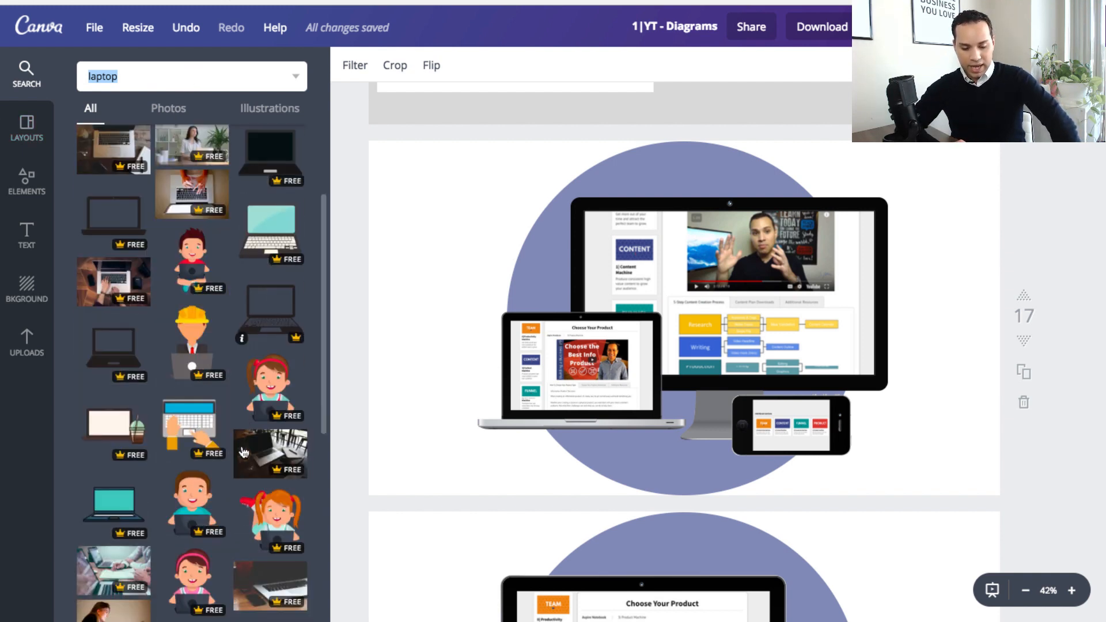
scroll(244, 452, "down", 4)
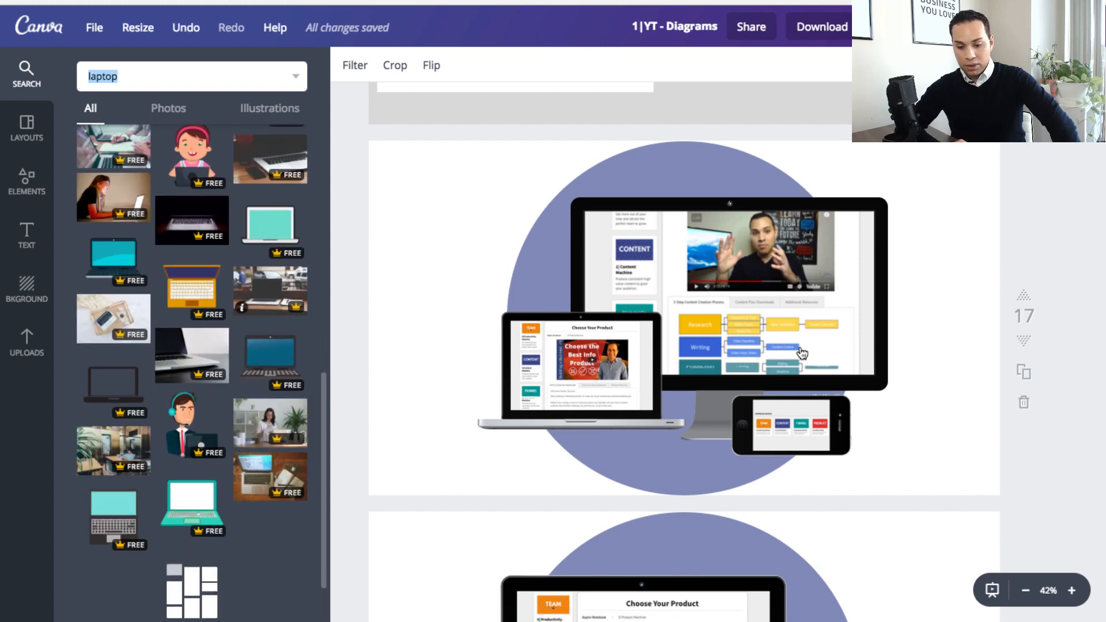
scroll(185, 351, "down", 10)
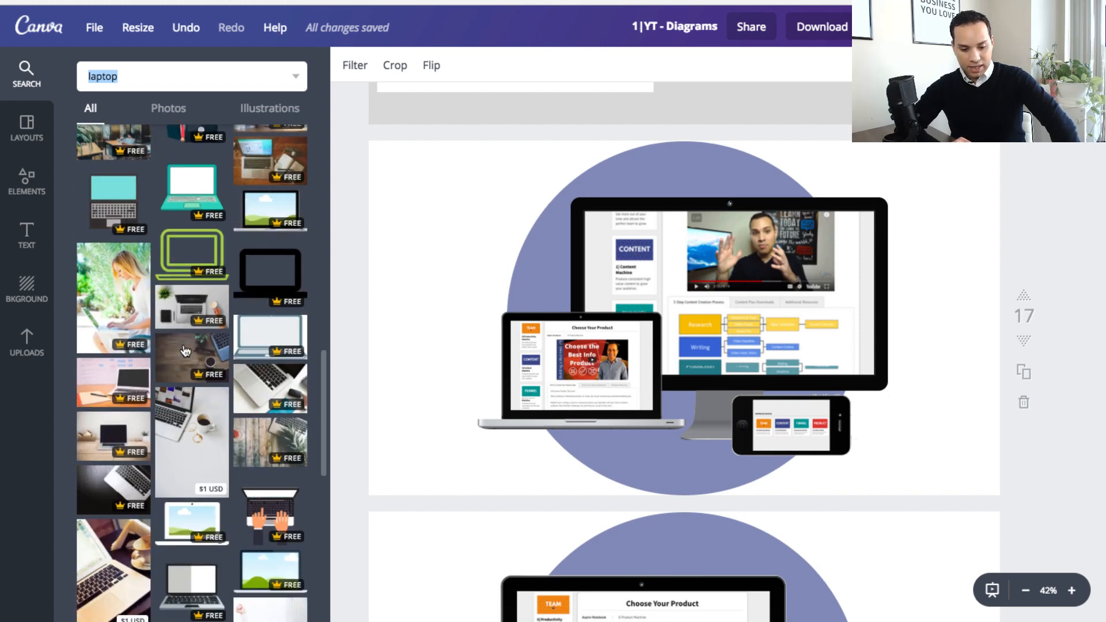
left_click(274, 284)
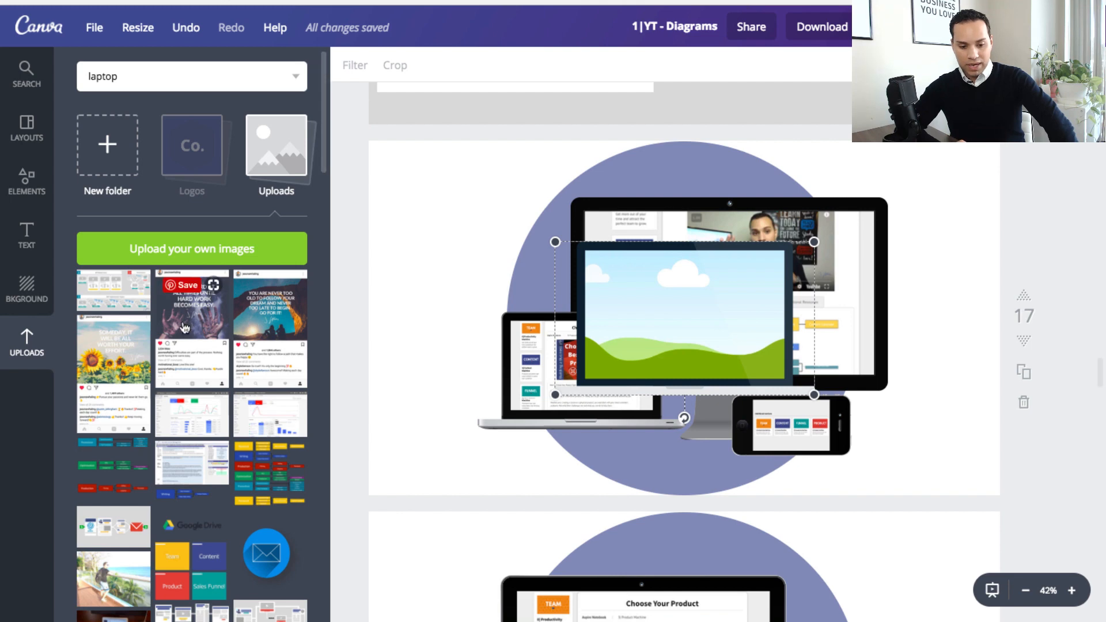
Step: Fill the laptop frame with the uploaded "Work hard at all times" image and reposition its crop to show the quote
left_click_drag(184, 328, 713, 311)
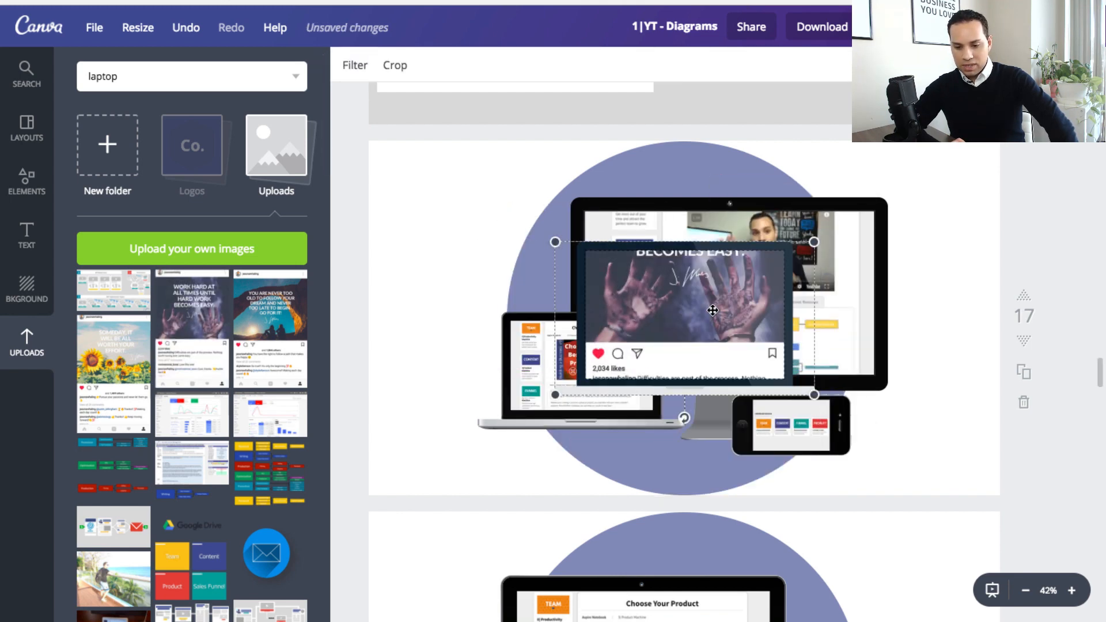
double_click(664, 330)
left_click_drag(674, 280, 688, 349)
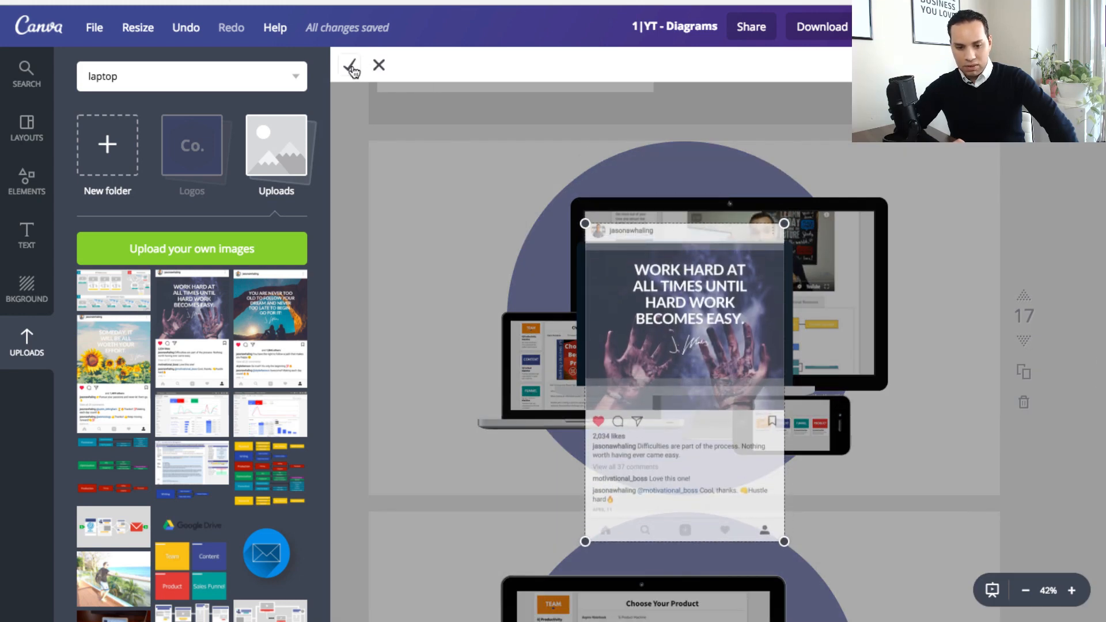
key("Return")
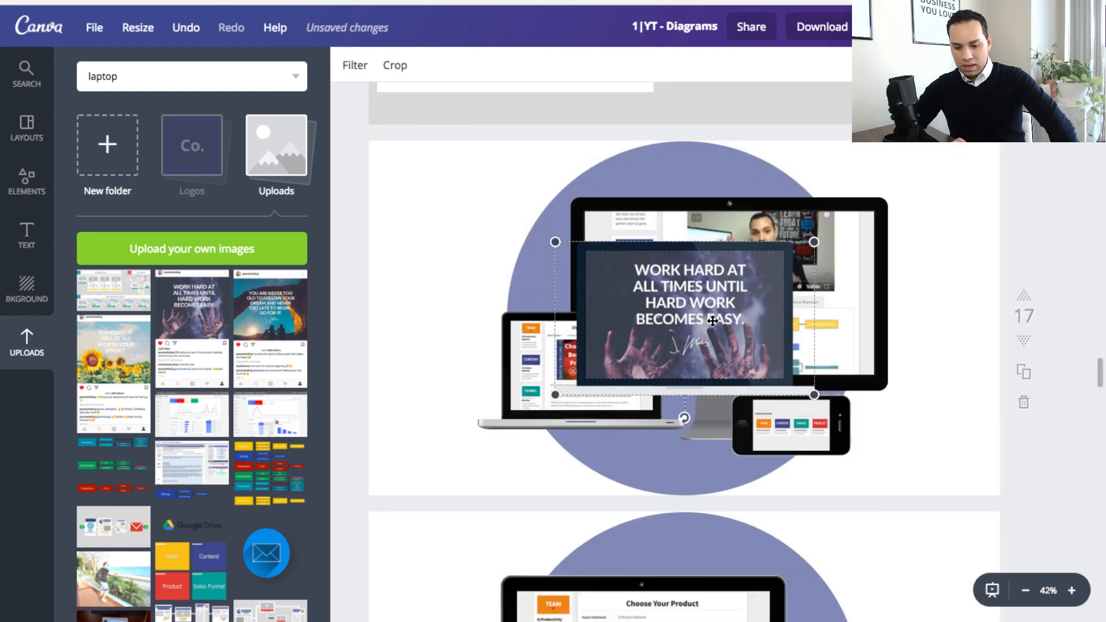
Step: Move the laptop mockup to the upper-left corner of page 17 and select the existing laptop and monitor mockups to compare
left_click_drag(713, 321, 531, 227)
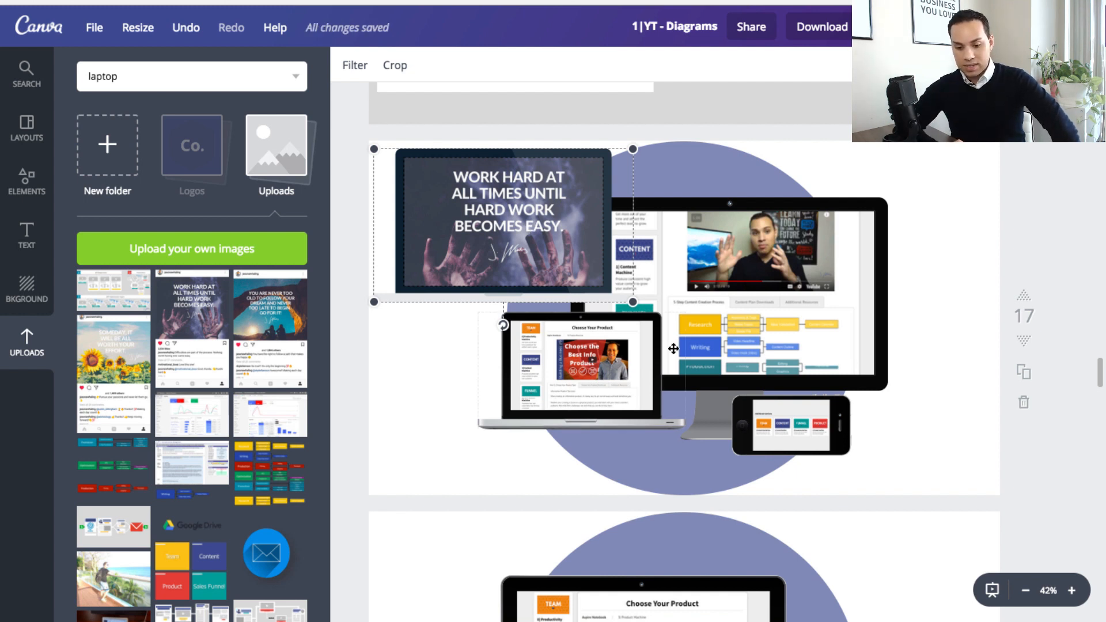
left_click(592, 372)
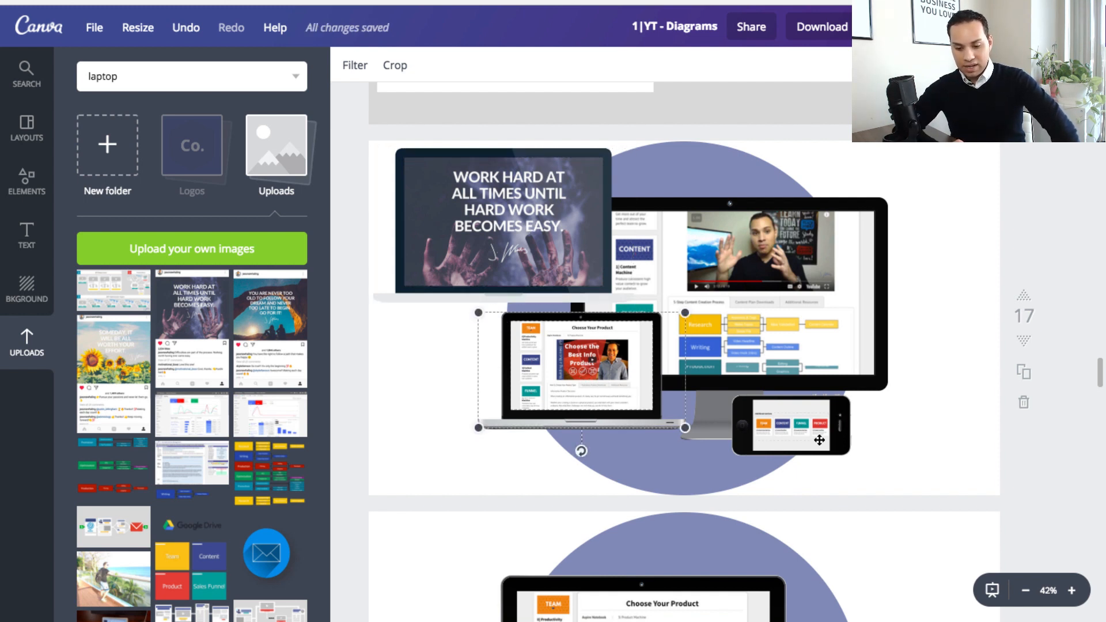
left_click(801, 298)
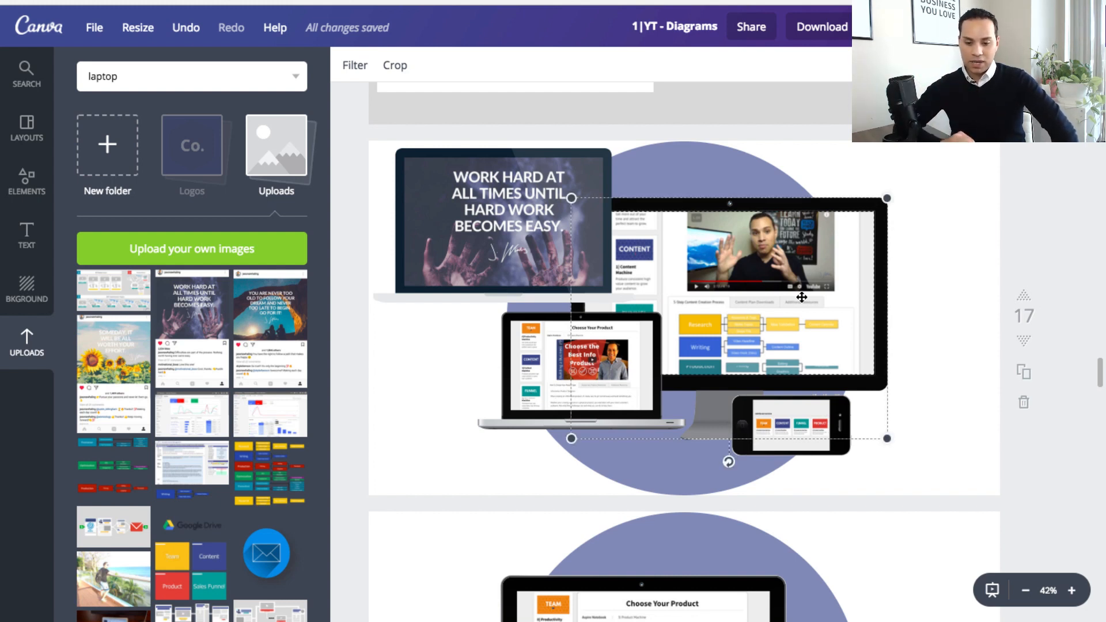
Step: Delete the quote image and then the emptied laptop frame from page 17
left_click(519, 246)
key("Delete")
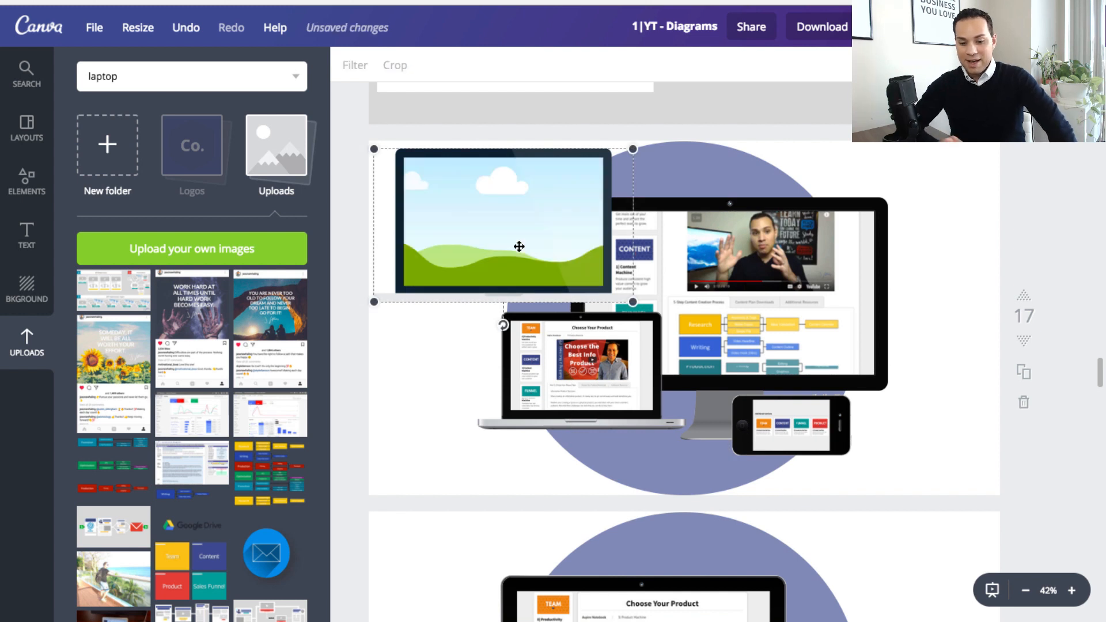
key("Delete")
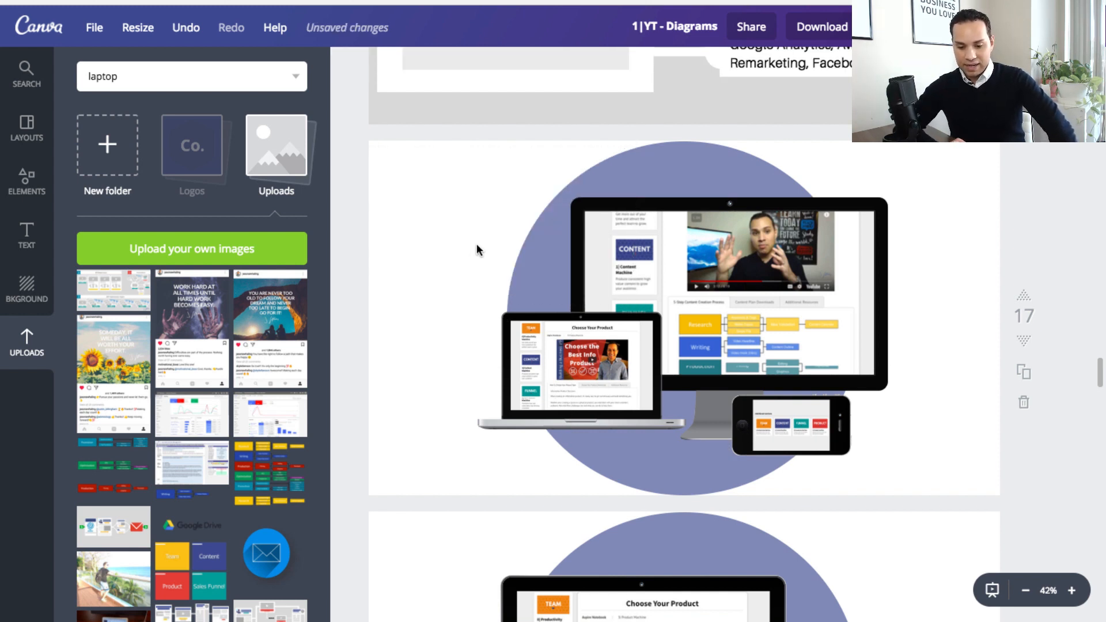
Step: Look over the remaining mockup pages, then review the 3|AN-1 TN thumbnails down to Content Funnel Blueprint and return to its first page
scroll(441, 268, "down", 10)
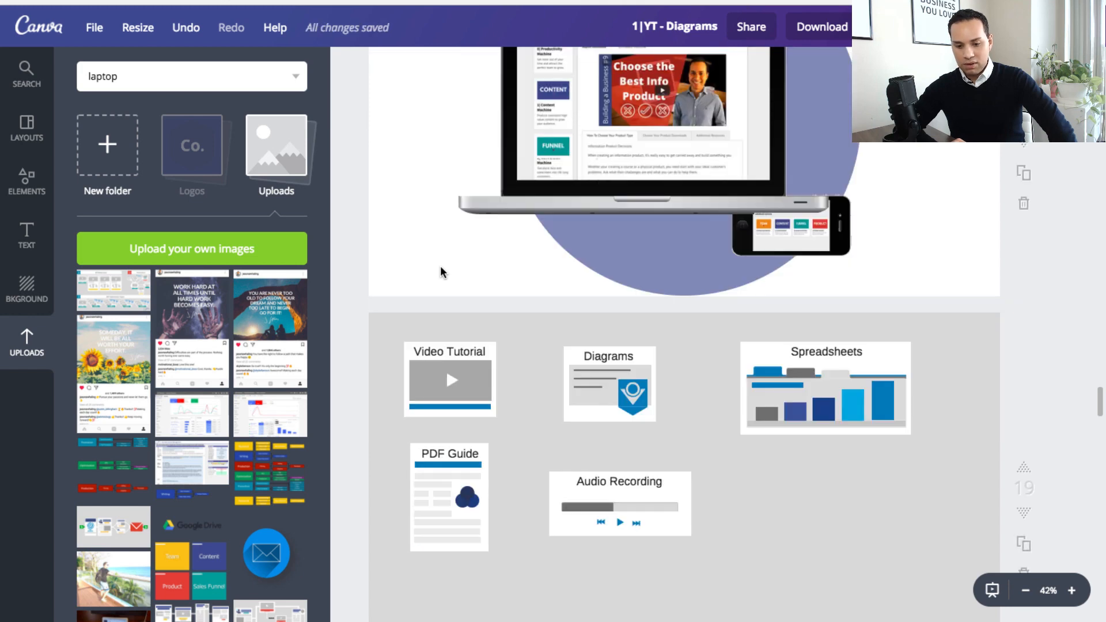
scroll(441, 267, "up", 8)
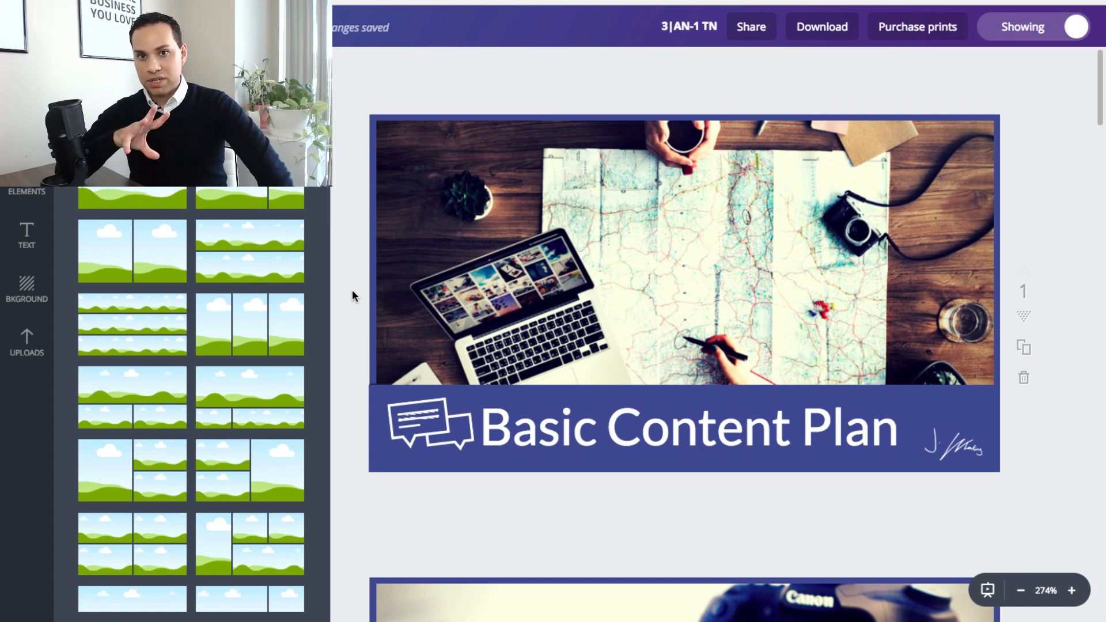
scroll(354, 296, "down", 9)
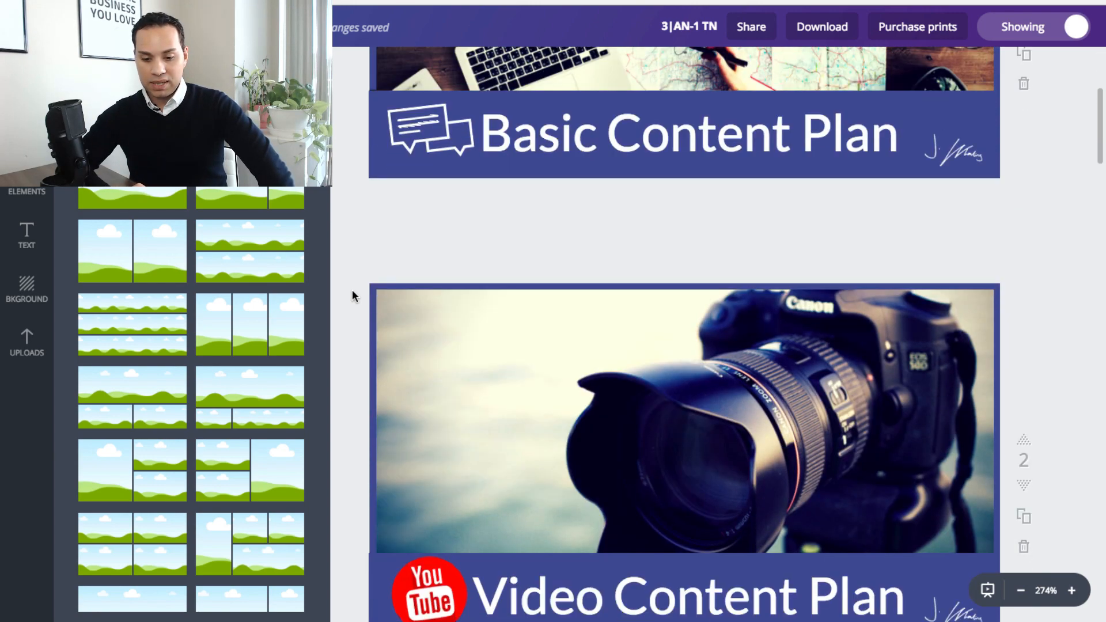
scroll(354, 296, "down", 10)
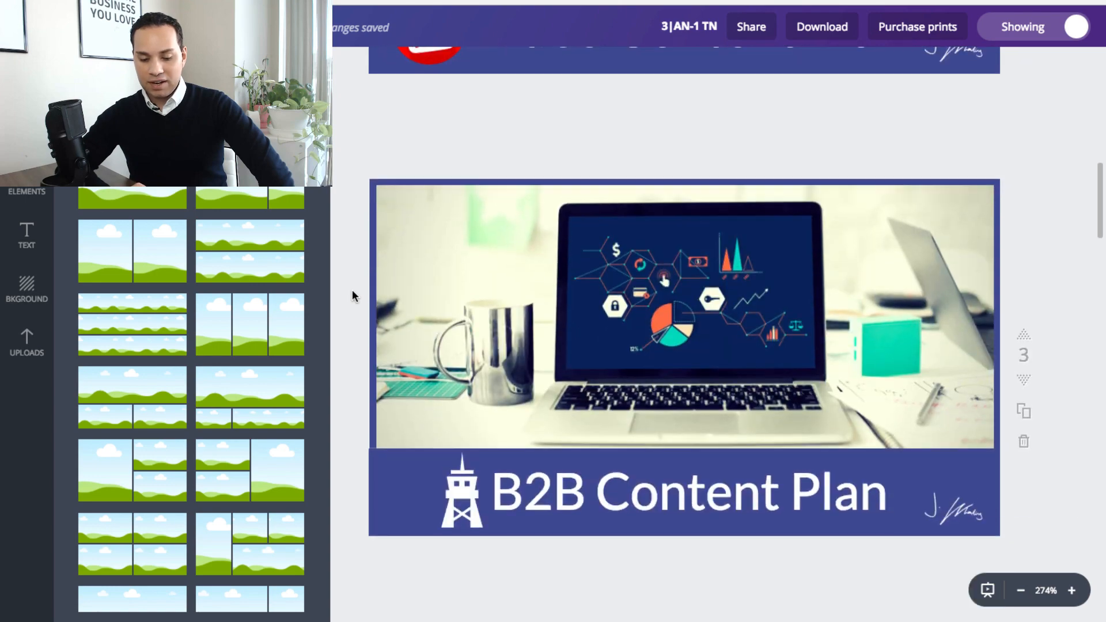
scroll(354, 295, "down", 10)
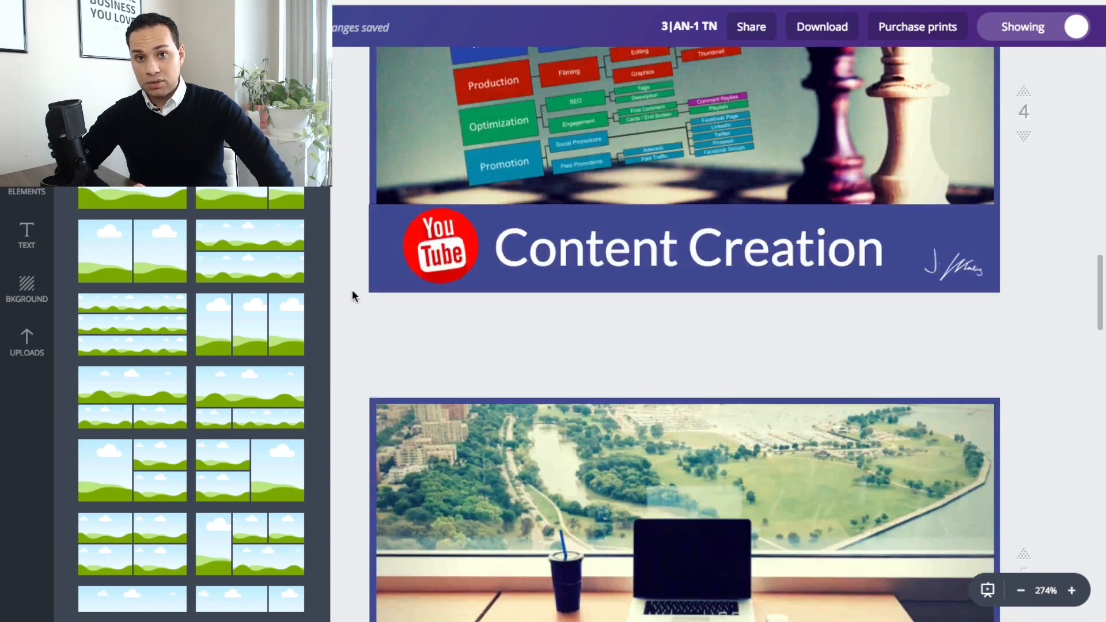
scroll(353, 296, "down", 10)
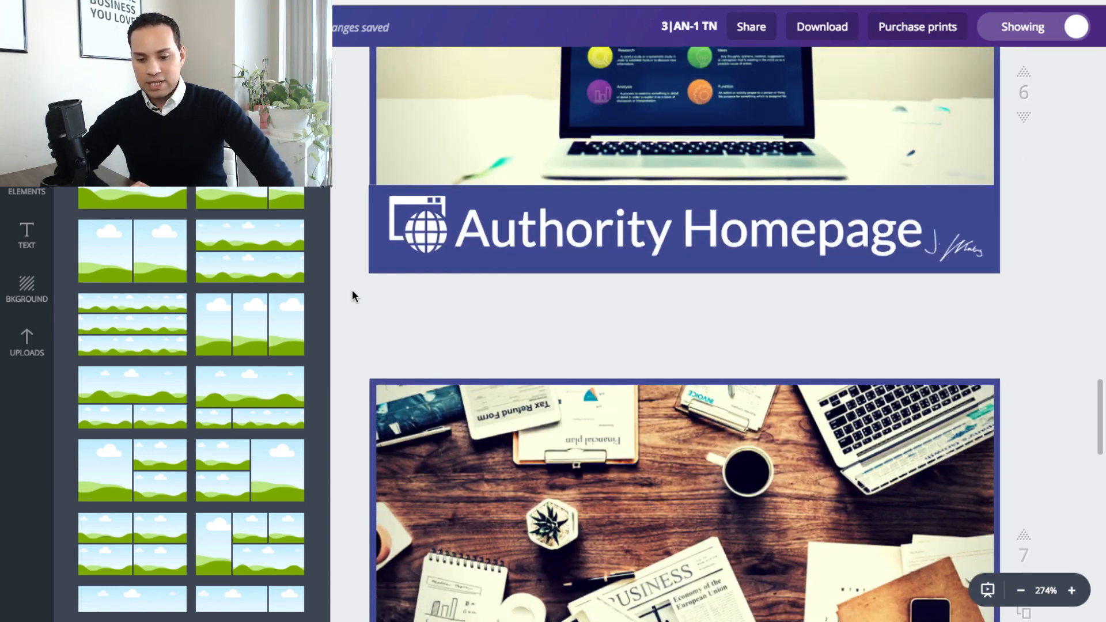
scroll(353, 295, "down", 8)
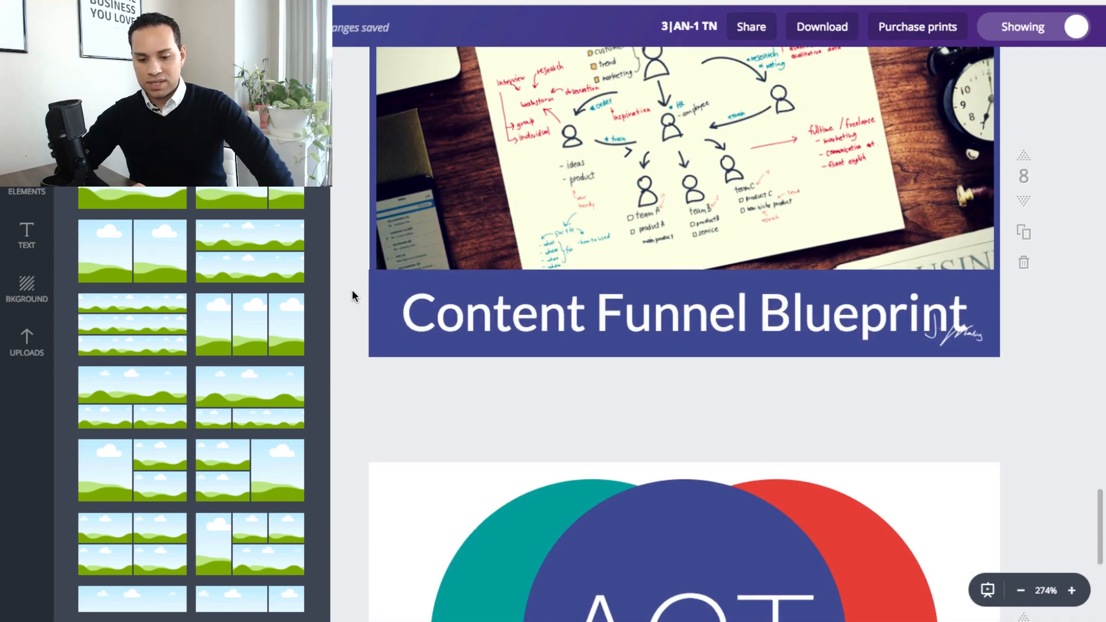
scroll(353, 295, "up", 8)
scroll(353, 296, "up", 10)
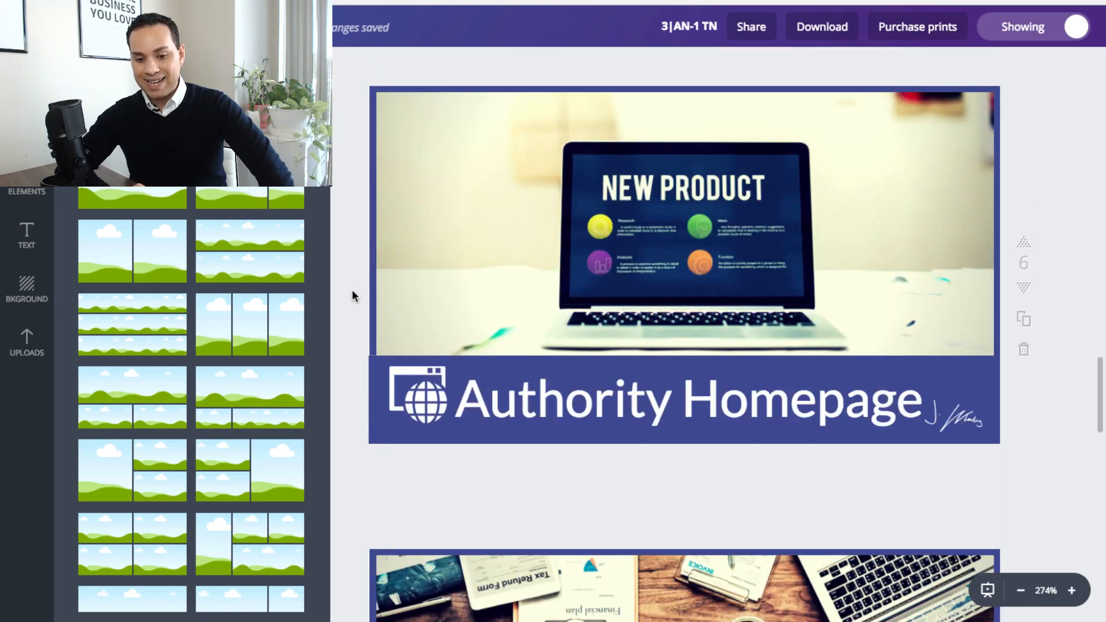
scroll(353, 295, "up", 12)
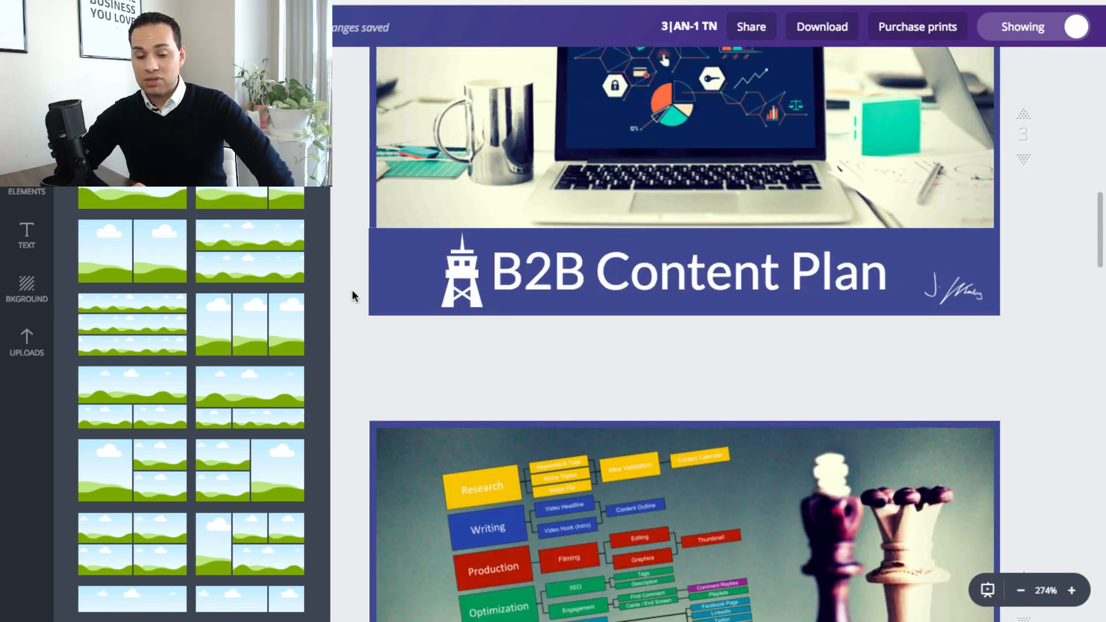
scroll(354, 295, "up", 4)
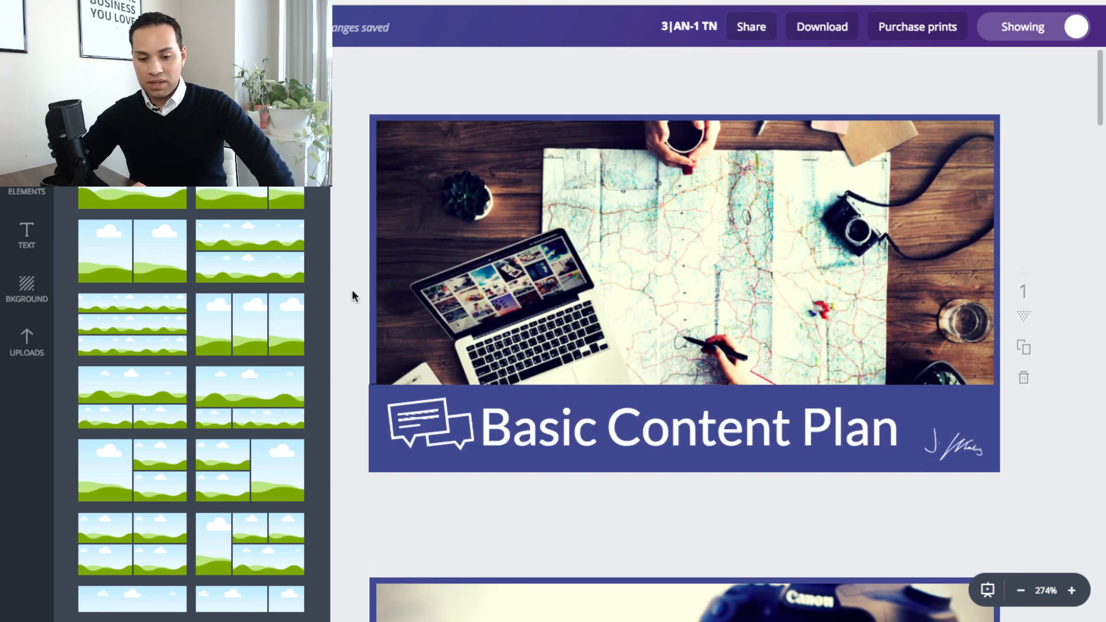
scroll(354, 295, "up", 2)
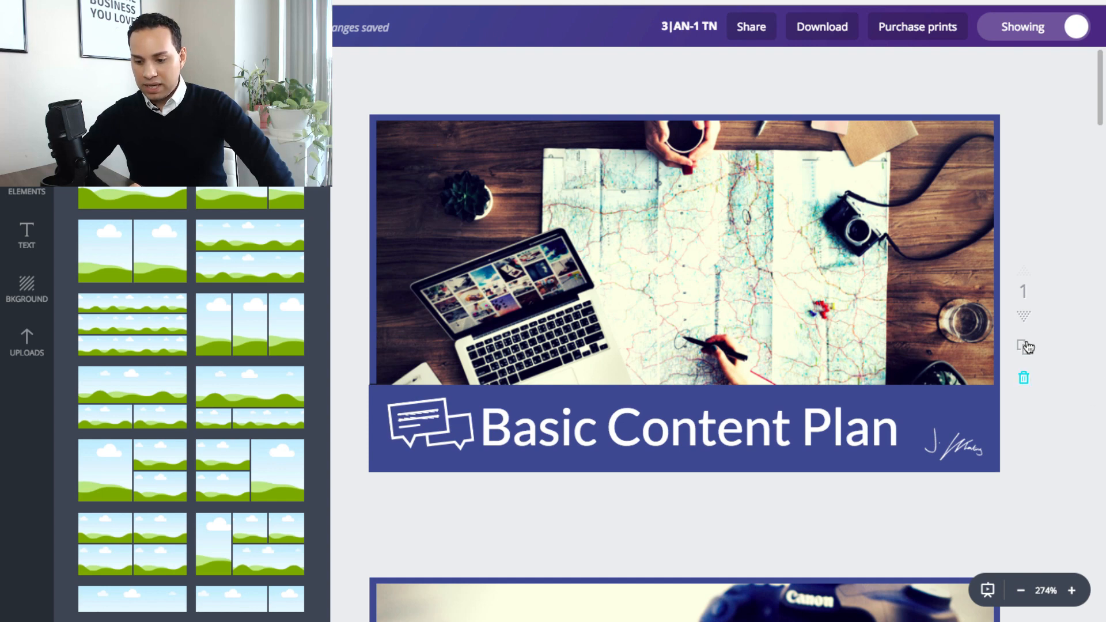
Step: Duplicate the Basic Content Plan thumbnail page and select the blue border lines around the photo on page 1 to inspect them
left_click(1023, 347)
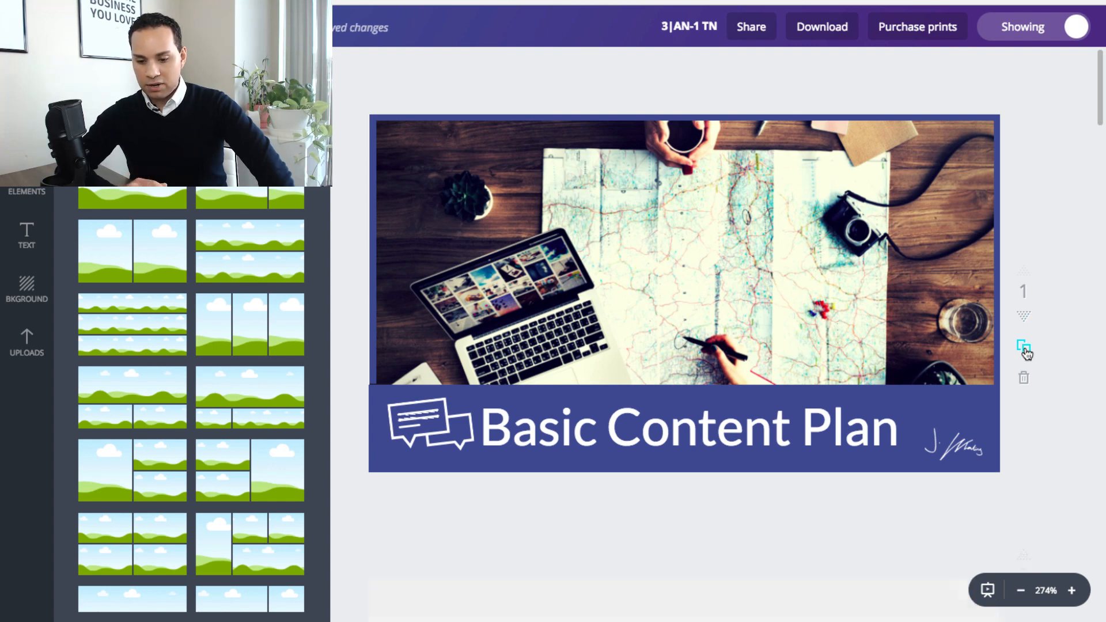
left_click(371, 240)
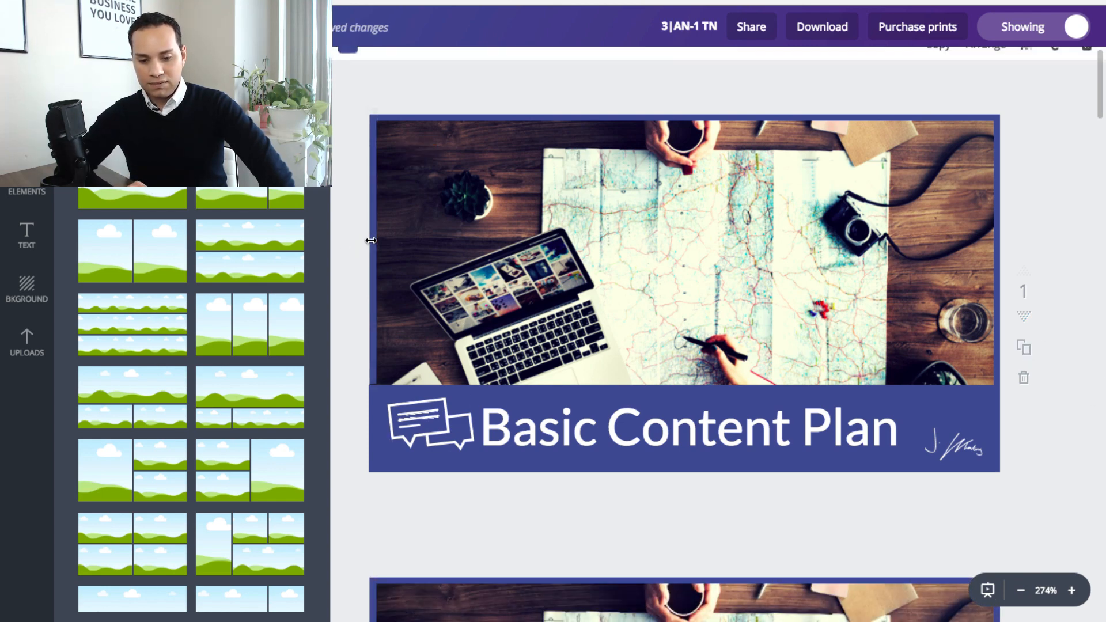
left_click(451, 120)
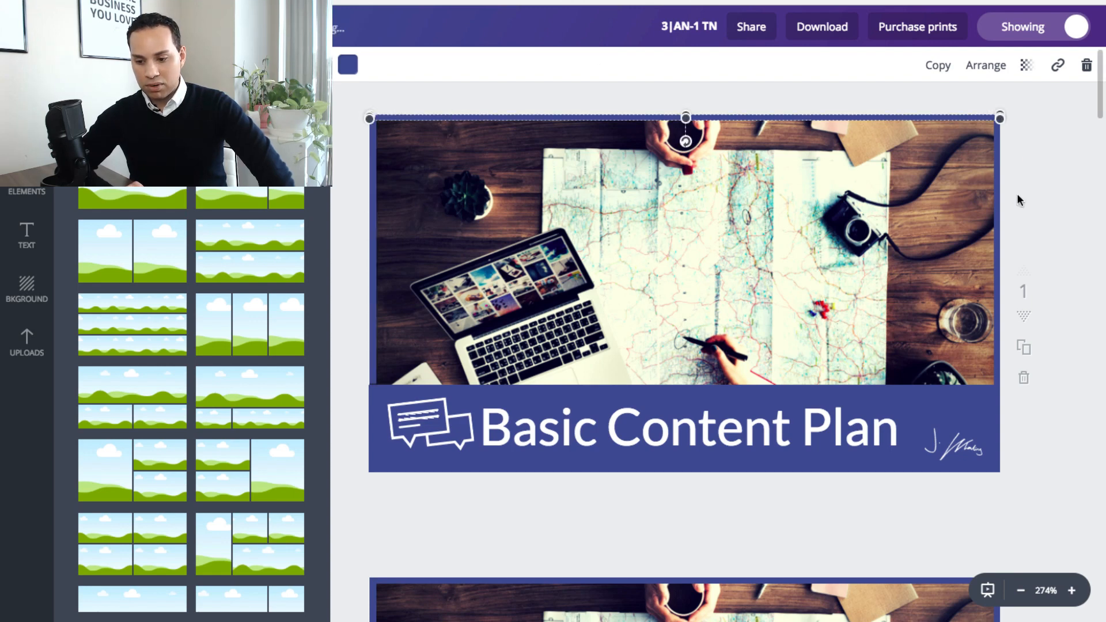
left_click(996, 200)
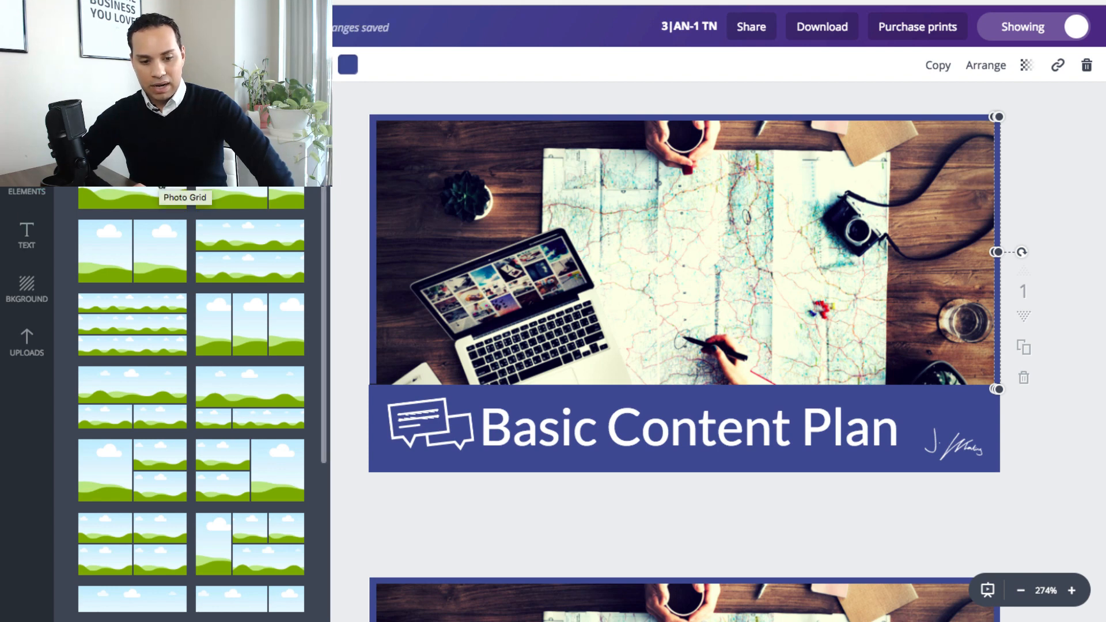
Step: Add a single-image photo grid to page 1 and shrink it toward the page's lower-right corner
left_click(43, 198)
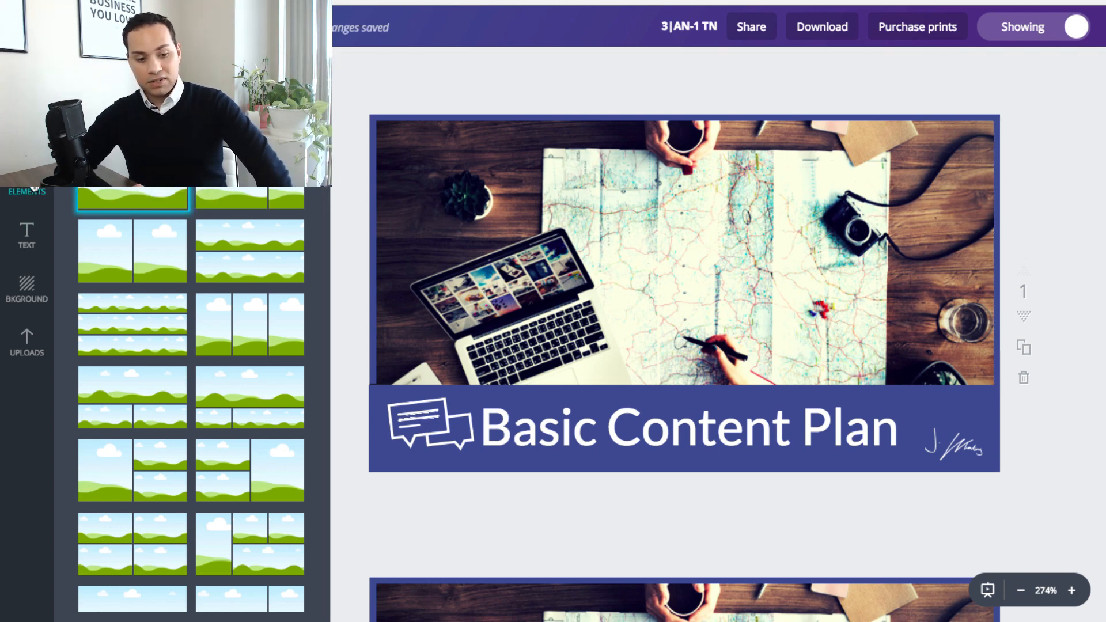
left_click(191, 151)
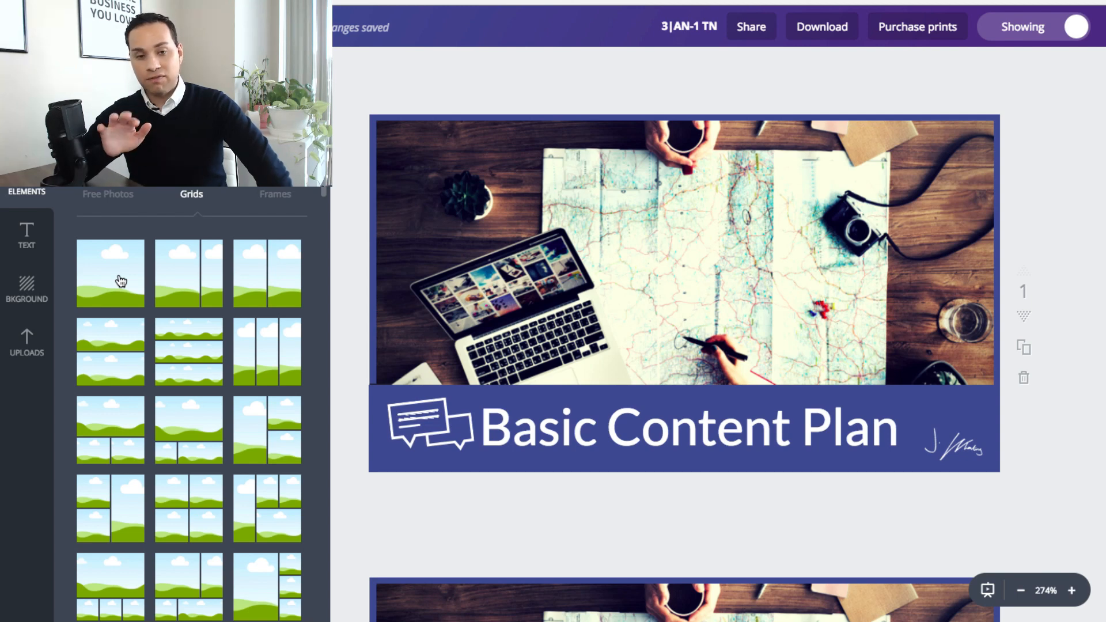
left_click_drag(121, 280, 631, 215)
left_click_drag(346, 91, 678, 325)
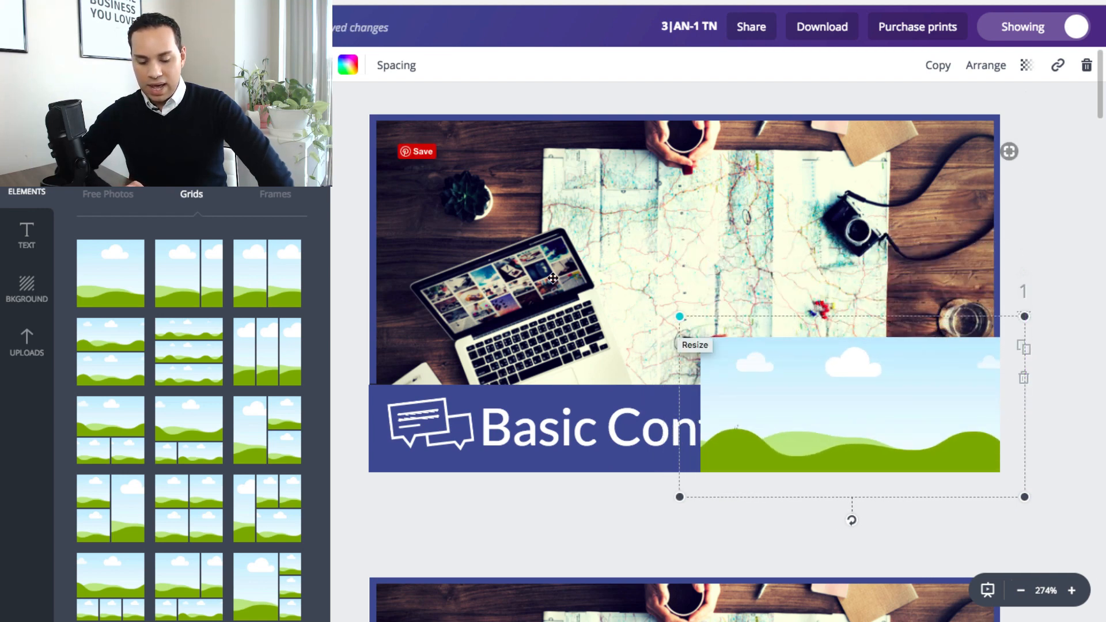
Step: Replace the map photo on page 1 with the uploaded photo of a tablet and a laptop showing charts
left_click(506, 236)
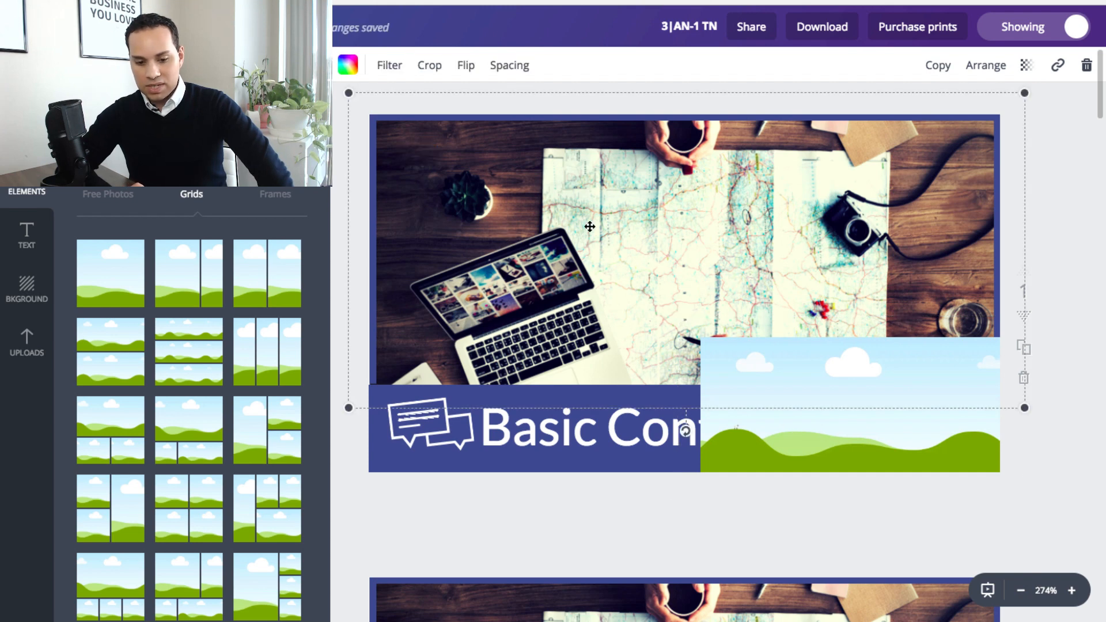
left_click(29, 340)
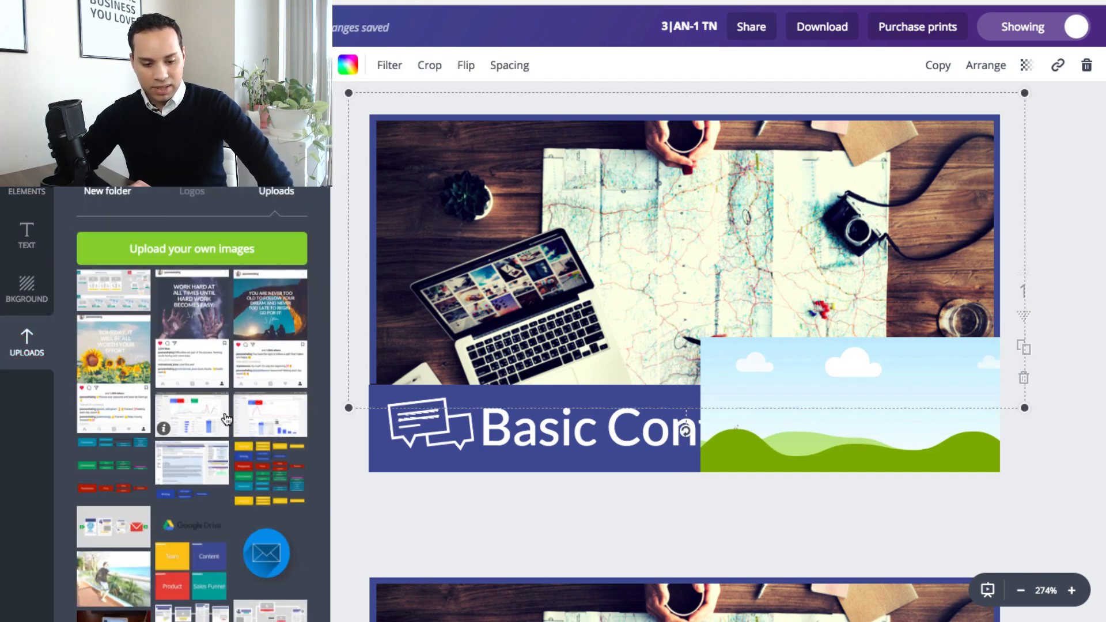
scroll(226, 418, "down", 10)
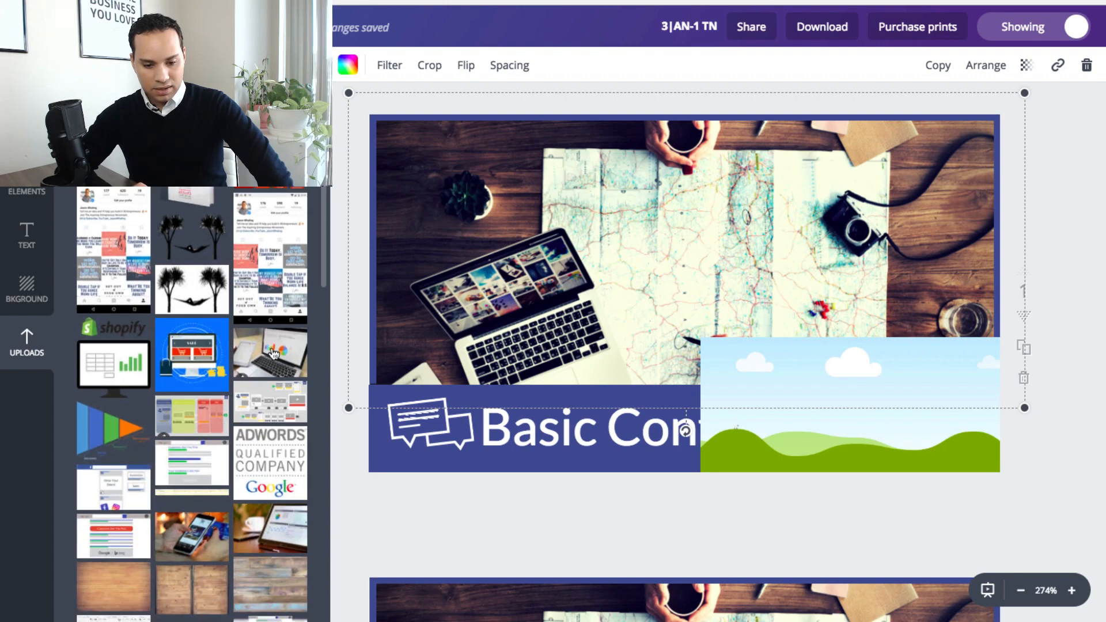
left_click_drag(266, 355, 646, 262)
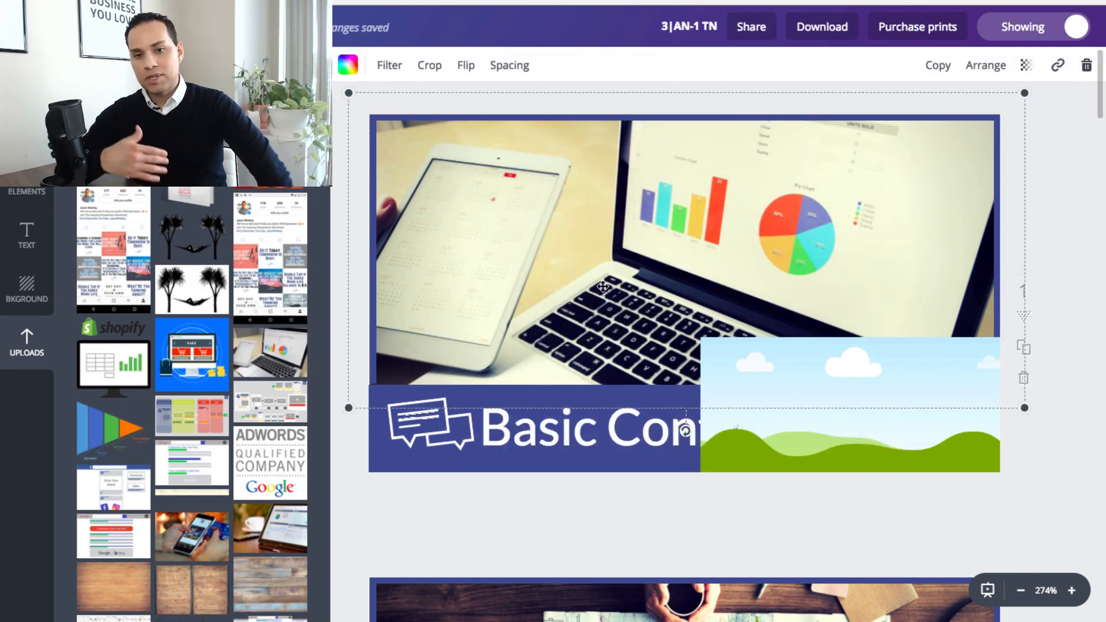
Step: Undo the photo replacement to check the map photo's filter settings, and put the tablet-and-laptop photo back in the grid
key("ctrl+z")
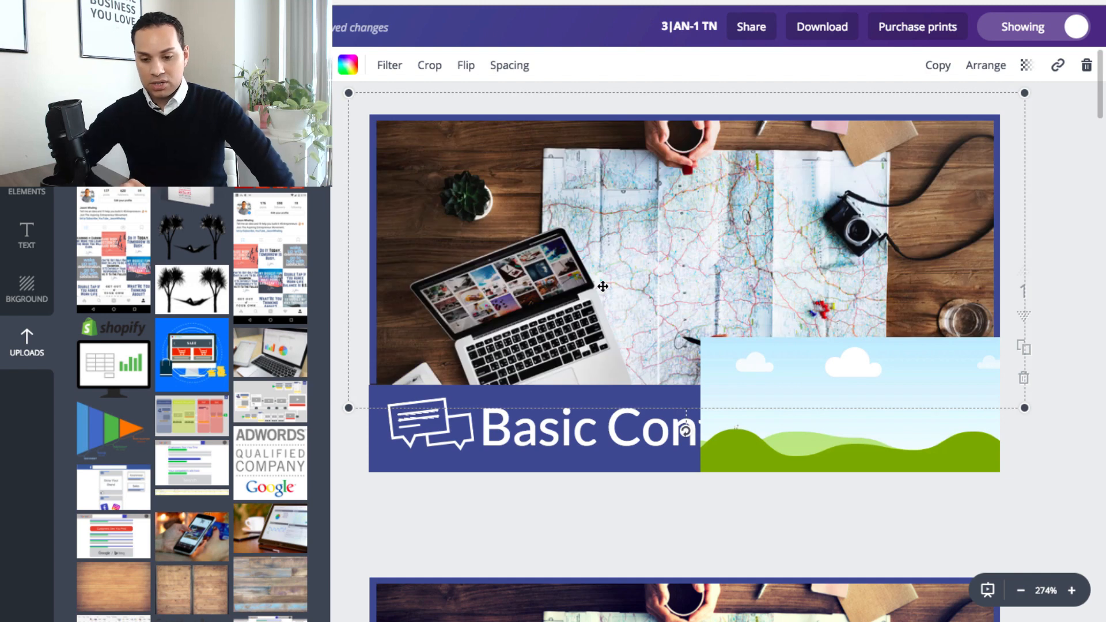
left_click(383, 66)
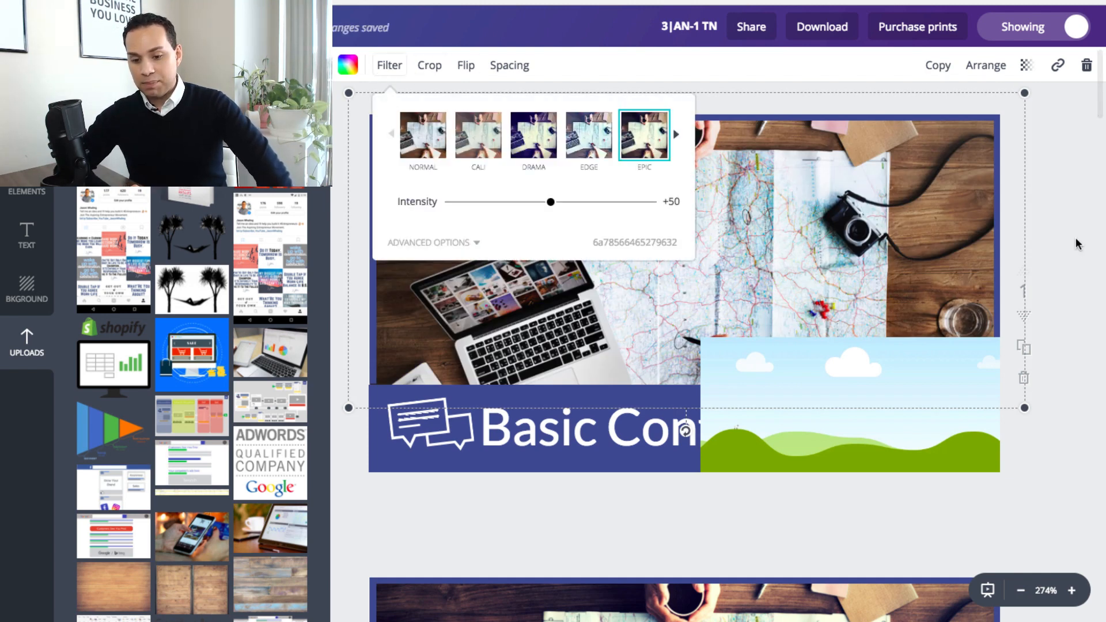
key("ctrl+shift+z")
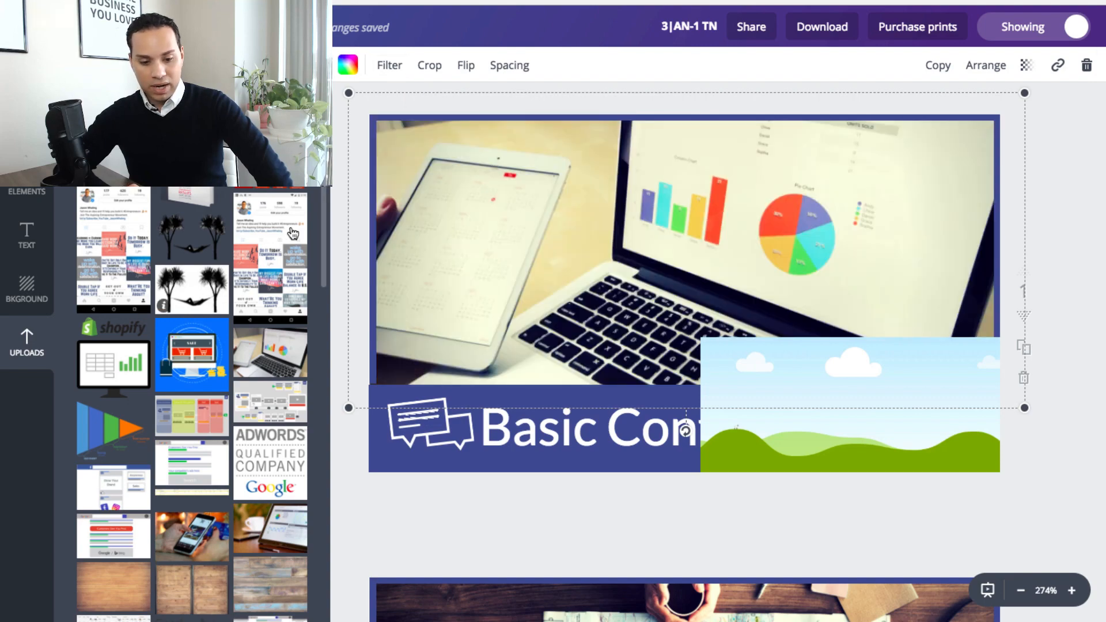
left_click_drag(273, 349, 685, 228)
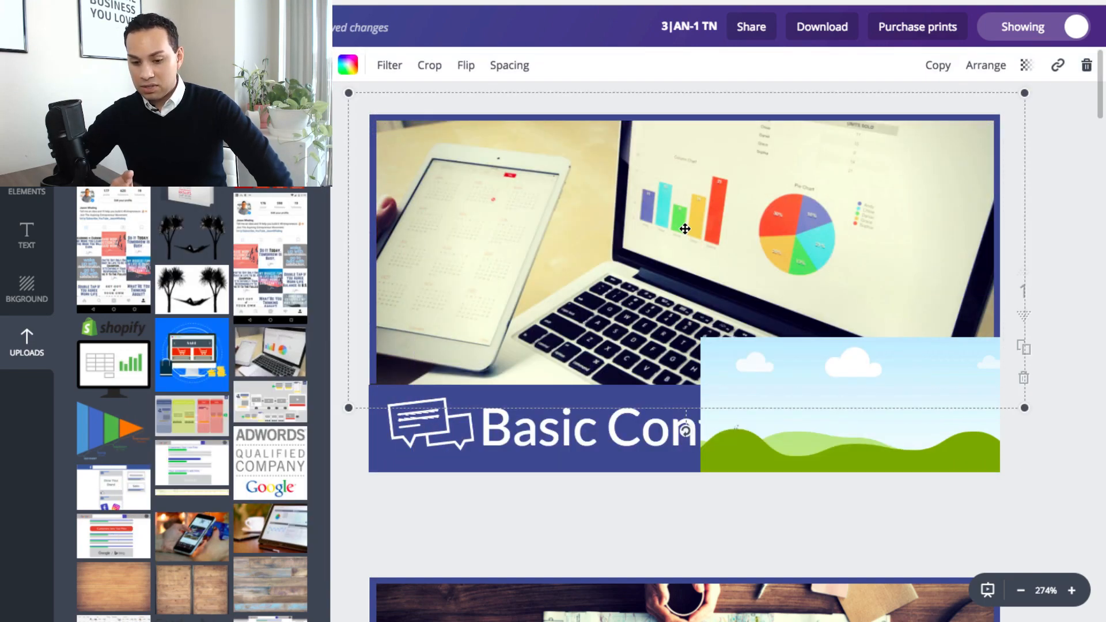
Step: View the filter options for the tablet-and-laptop photo and delete the empty photo grid from page 1
left_click(399, 67)
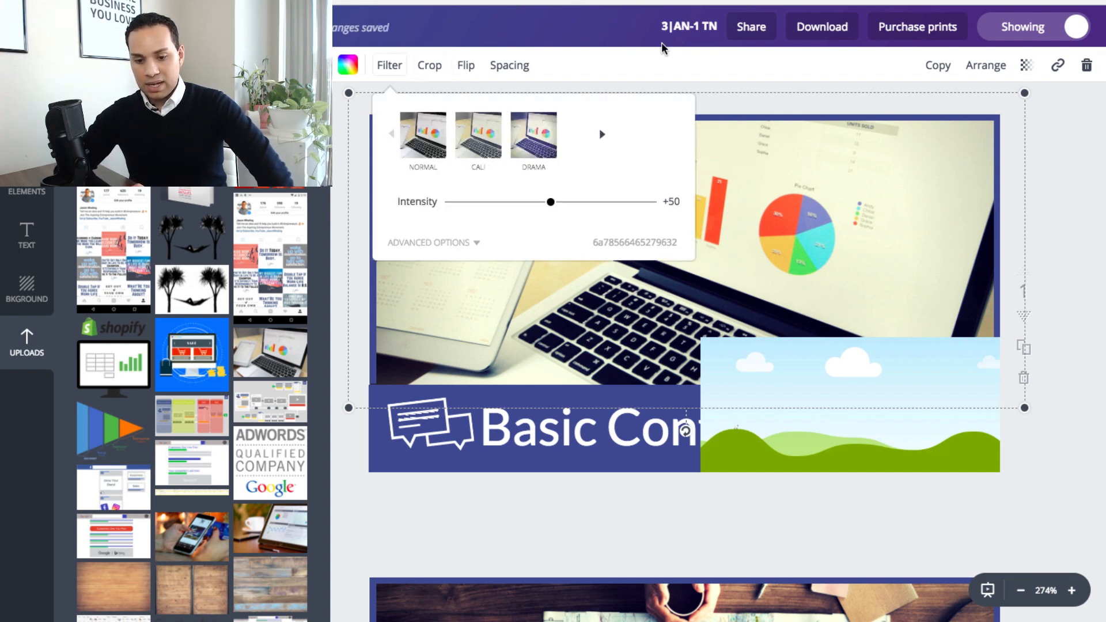
left_click(1071, 210)
key("Delete")
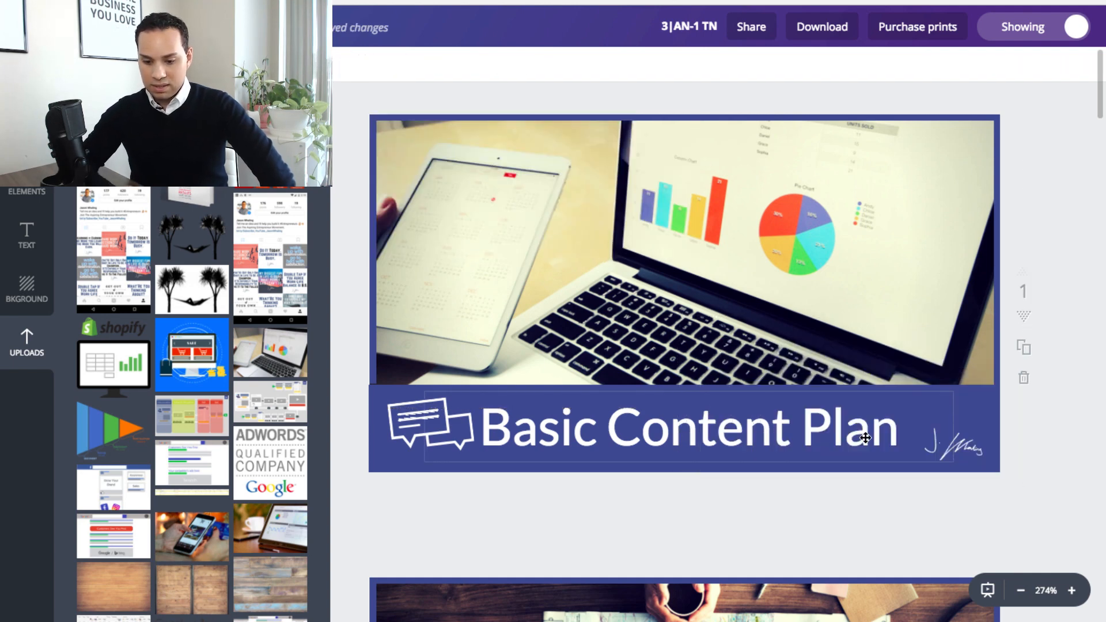
Step: Compare page 1 with its duplicate and replace the page 1 title text with "Google Data"
scroll(865, 437, "down", 4)
scroll(865, 437, "down", 4)
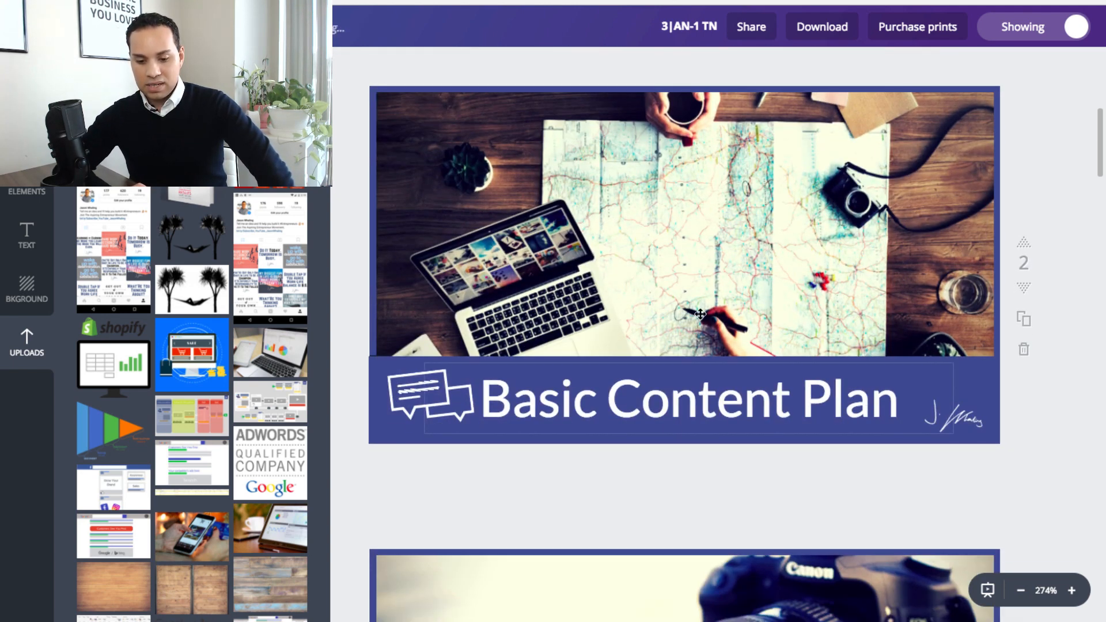
scroll(700, 314, "down", 3)
scroll(700, 314, "up", 10)
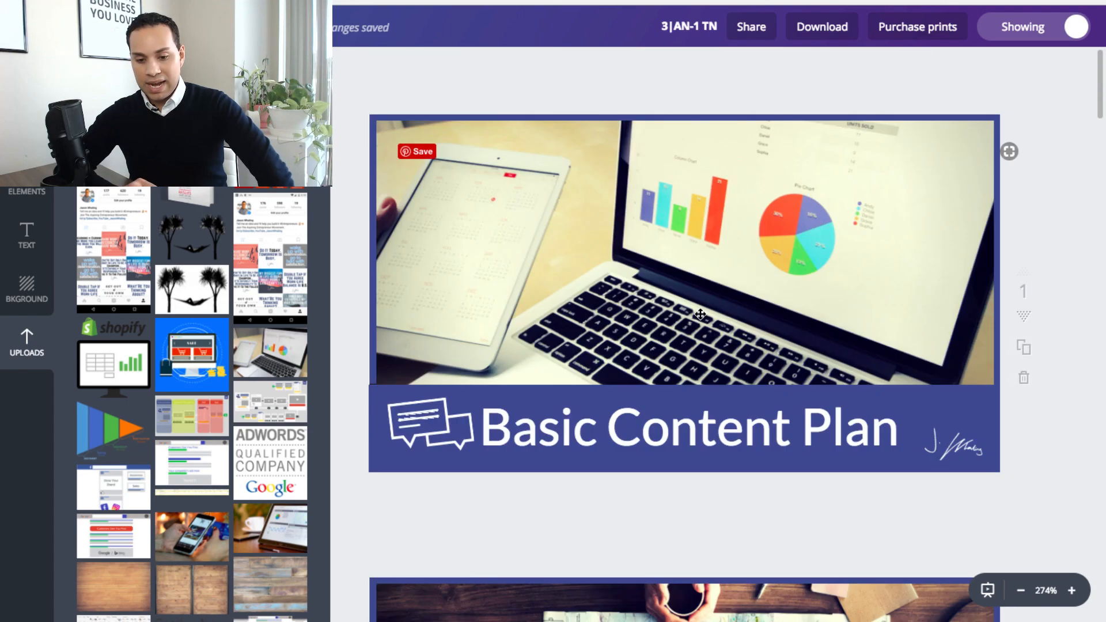
left_click(639, 433)
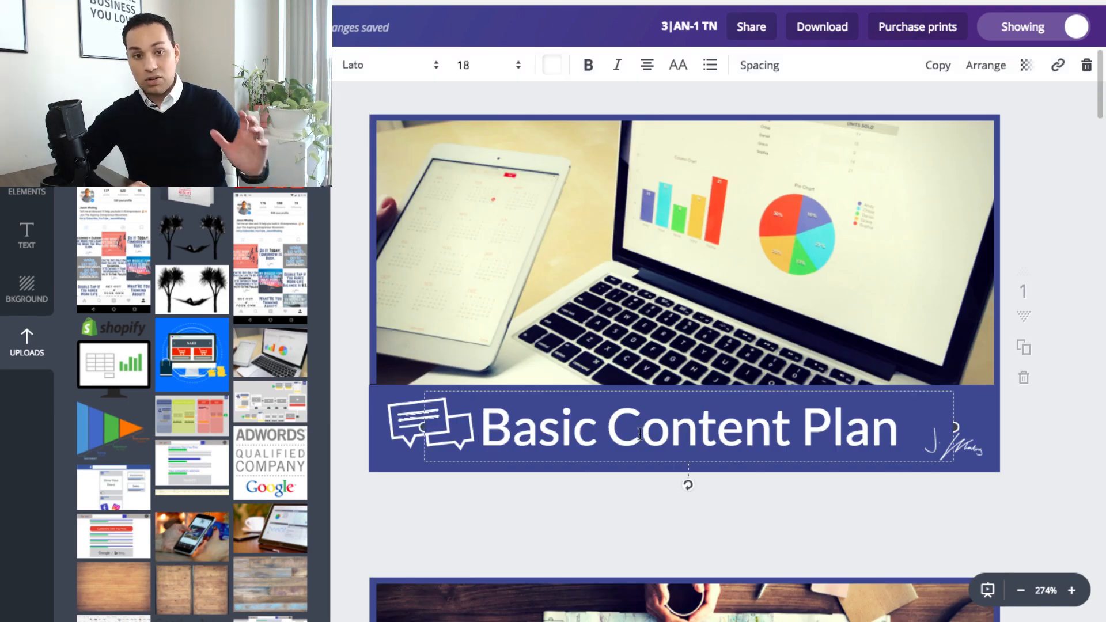
key("ctrl+a")
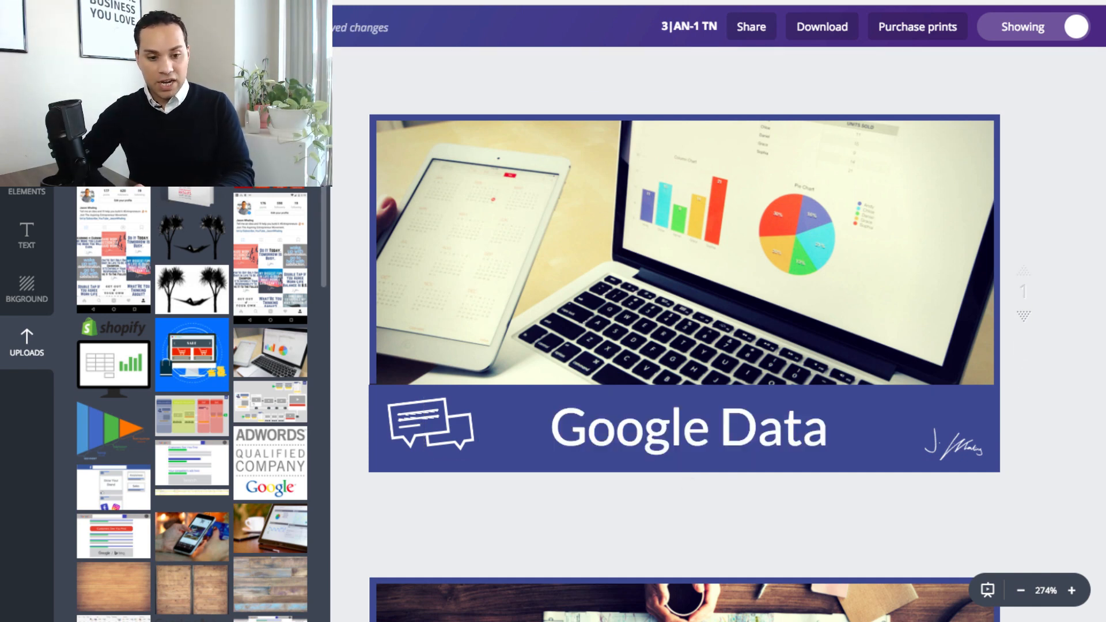
Step: Search the image library for "data" and limit the results to illustrations
left_click(27, 74)
type("da")
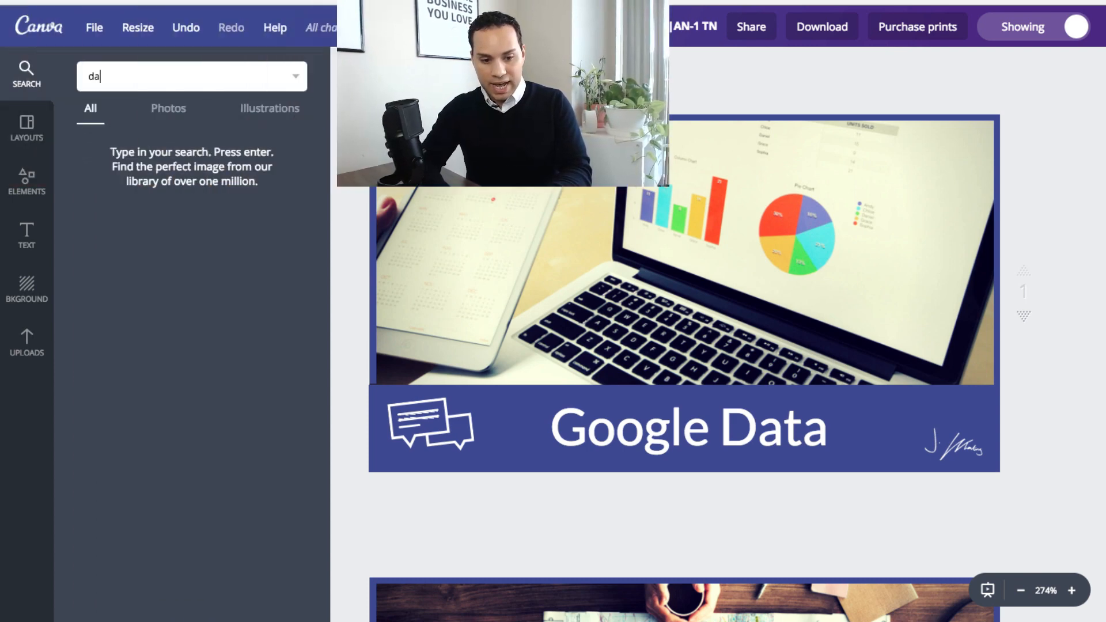
type("ta")
key("Return")
left_click(270, 108)
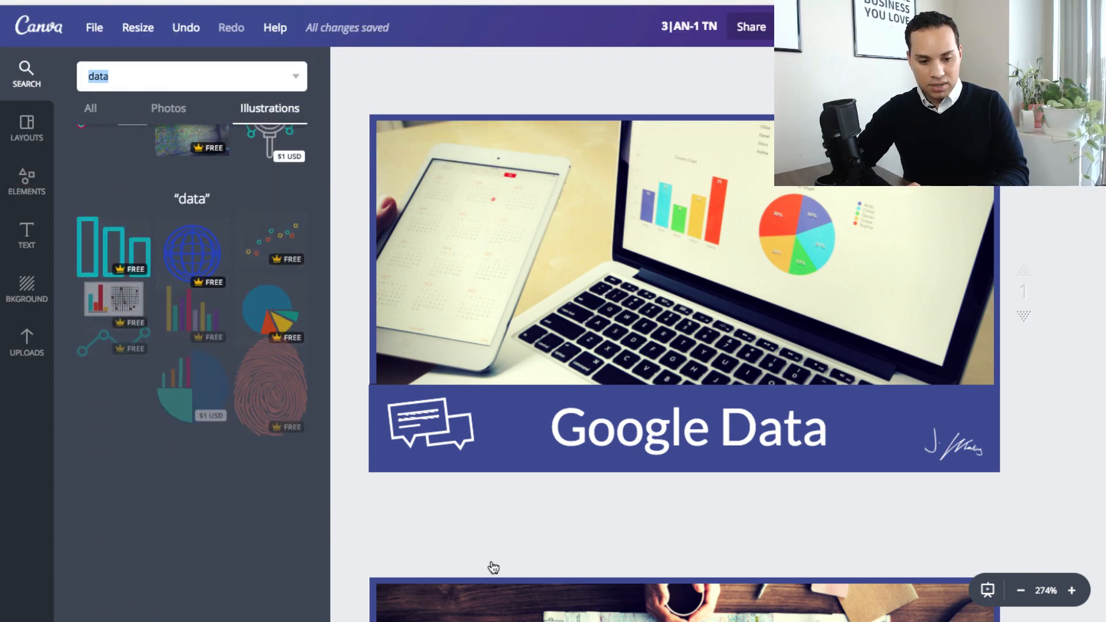
Step: Replace the speech-bubble icon beside the Google Data title with the blue globe illustration, scaled down to fit the banner
left_click(431, 425)
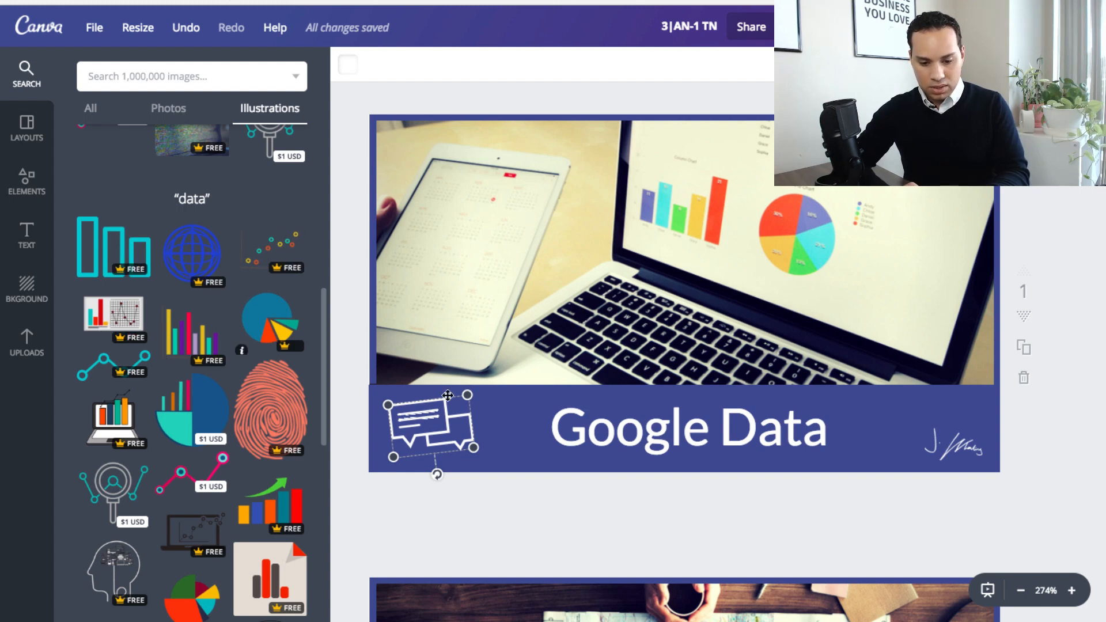
key("Delete")
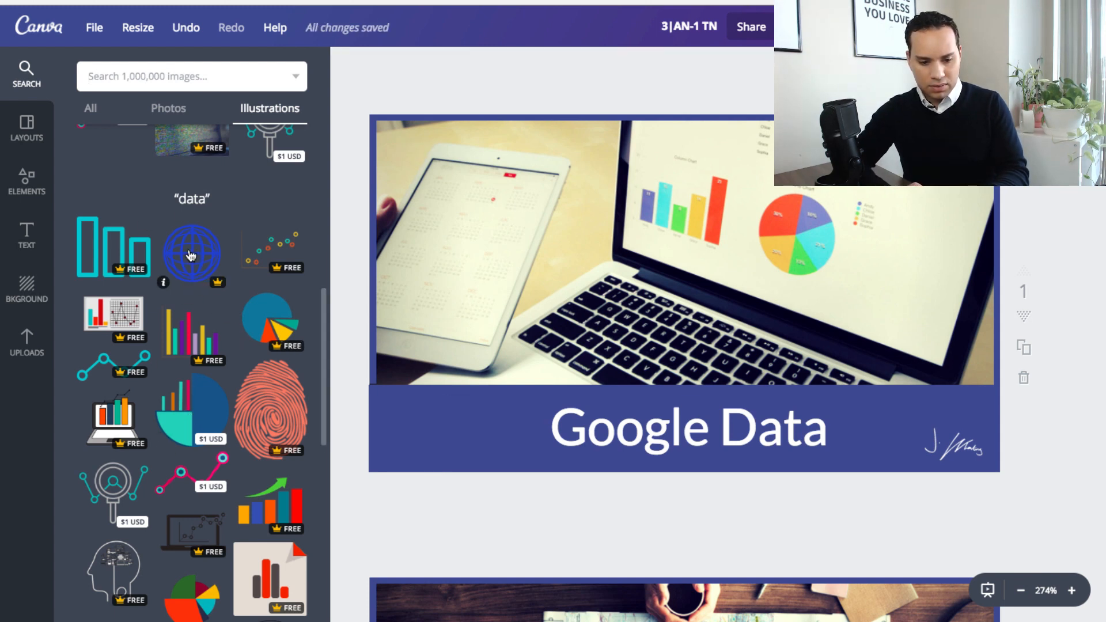
left_click_drag(192, 252, 463, 402)
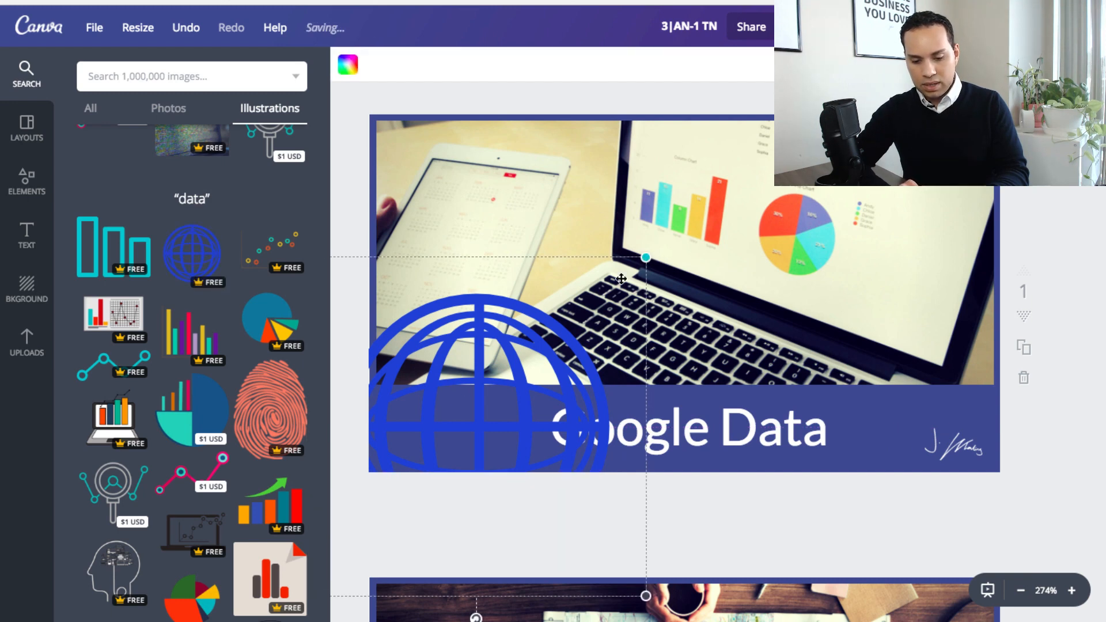
left_click_drag(621, 279, 466, 382)
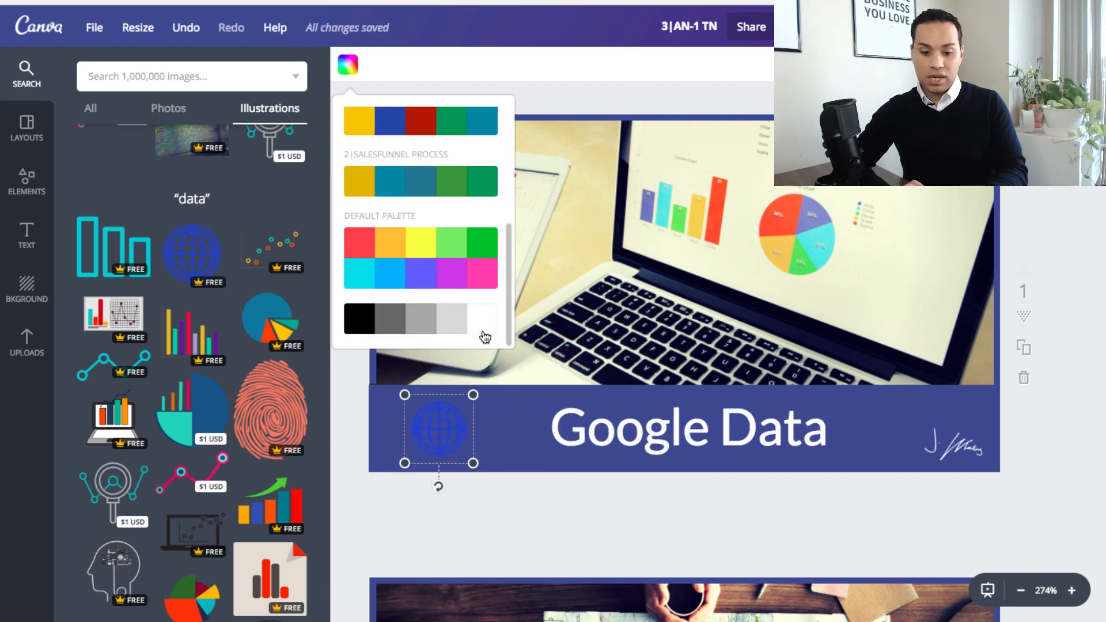
Step: Recolor the globe icon beside the Google Data title white
left_click(482, 319)
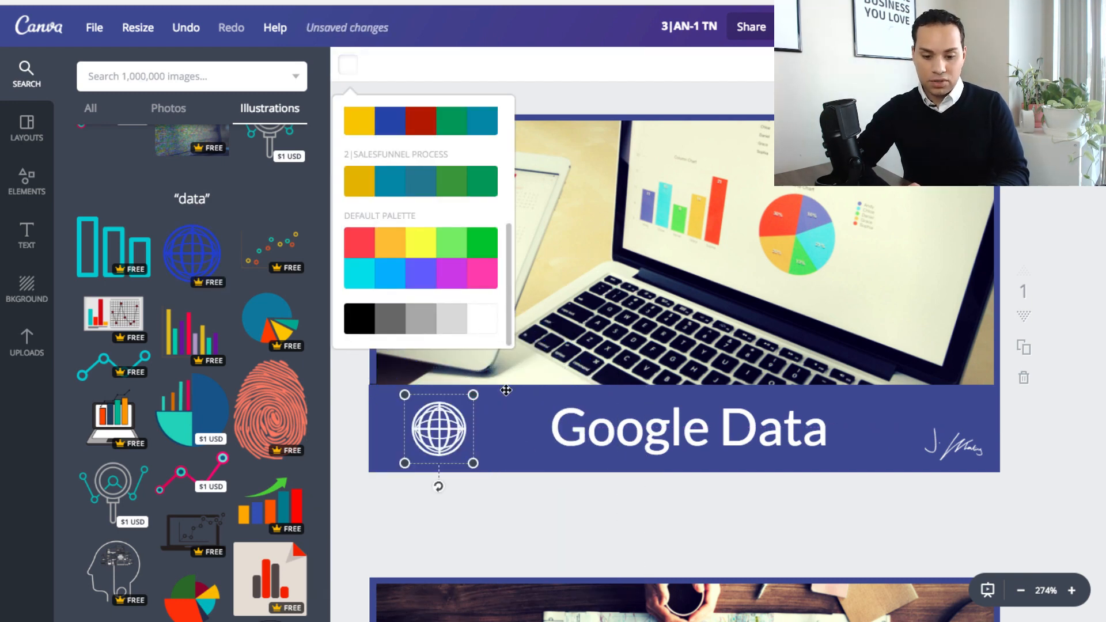
left_click(487, 516)
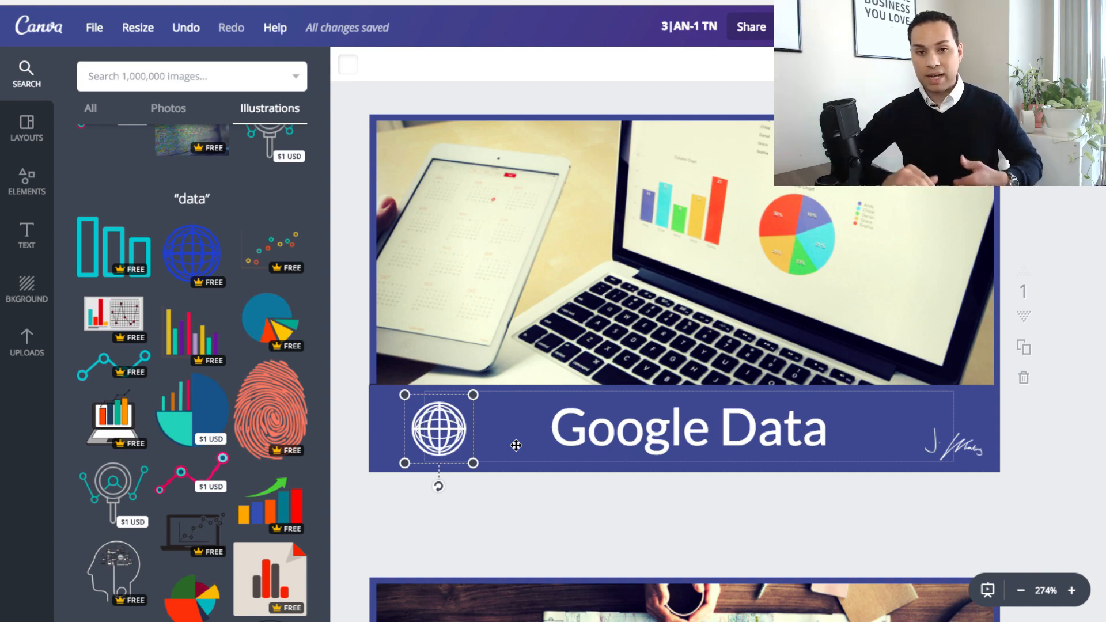
left_click(502, 505)
Step: Look through the YouTube thumbnail pages in the 1|YT_S - TN (N) design, comparing their titles, icons and portraits
scroll(503, 505, "down", 1)
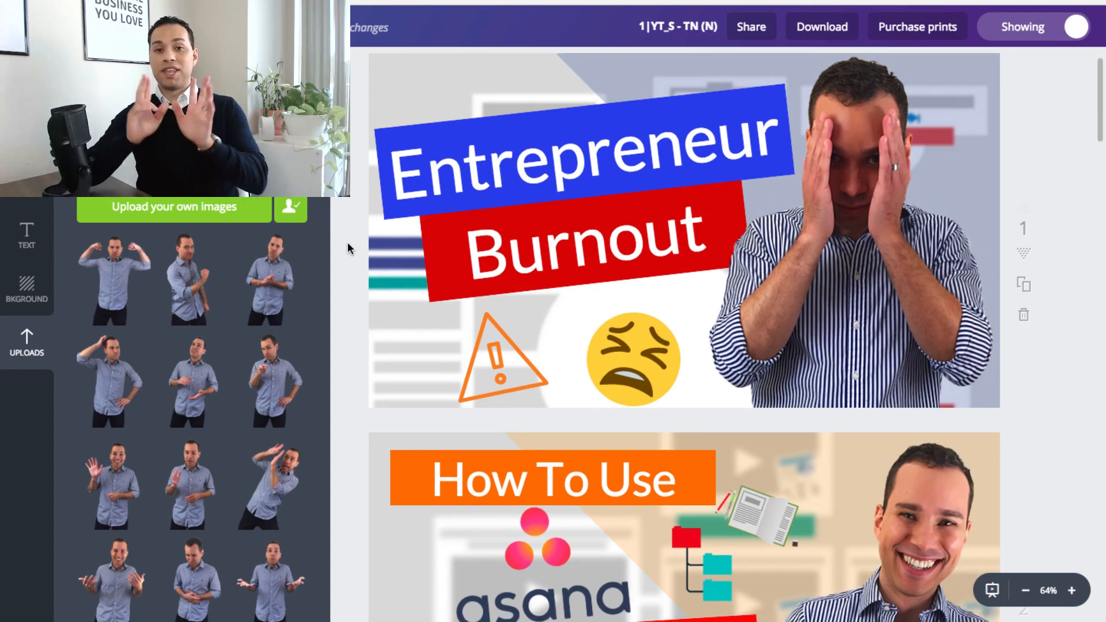
scroll(347, 242, "down", 14)
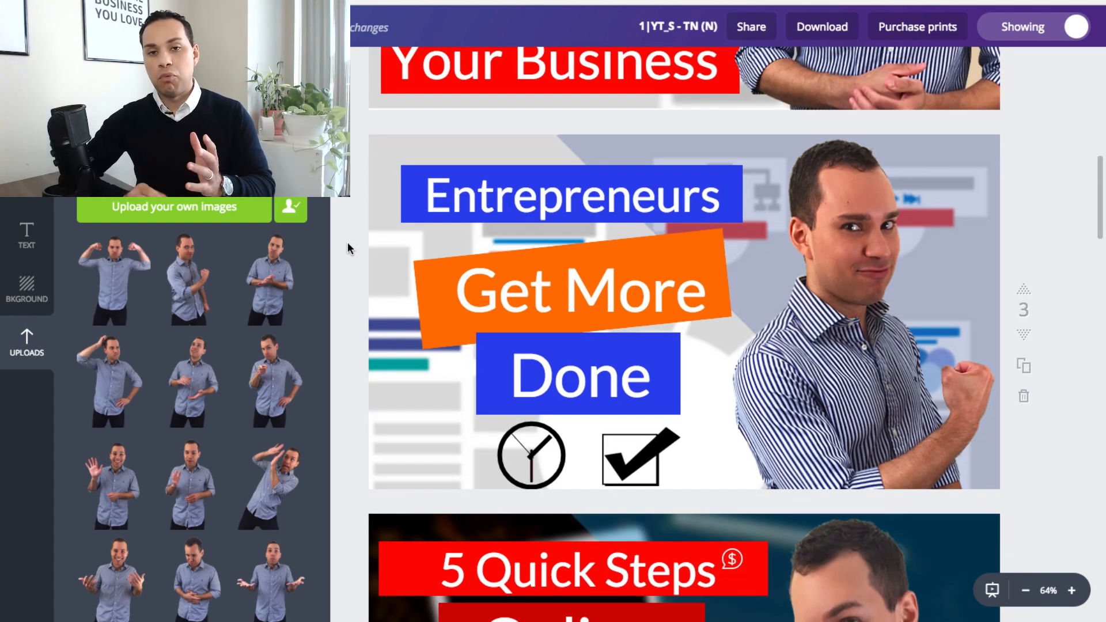
scroll(348, 244, "down", 13)
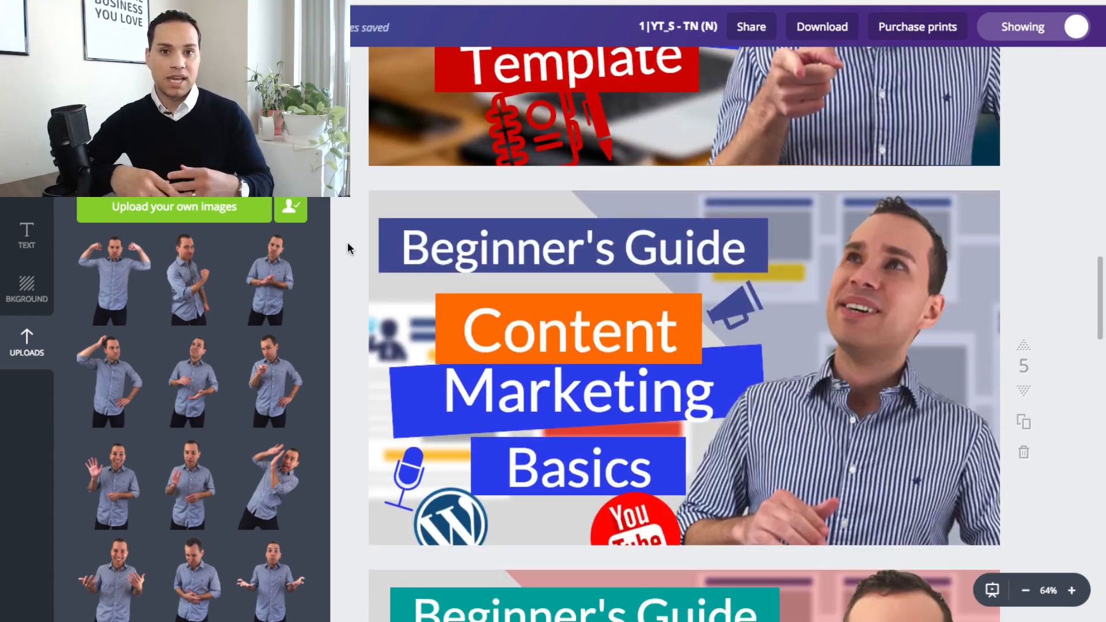
scroll(348, 248, "down", 13)
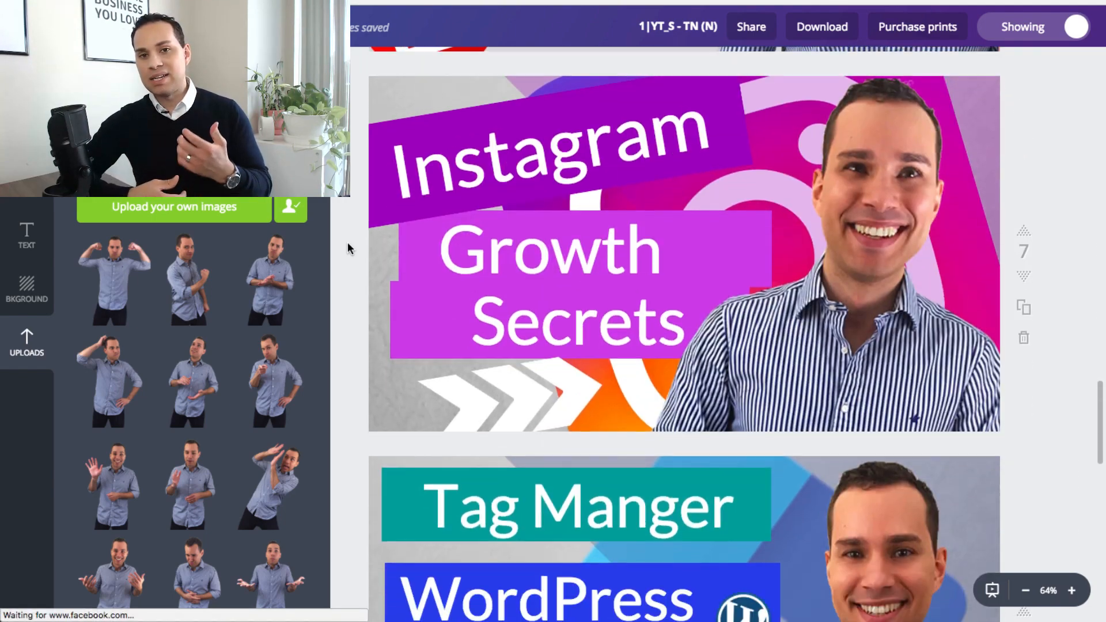
scroll(348, 248, "down", 18)
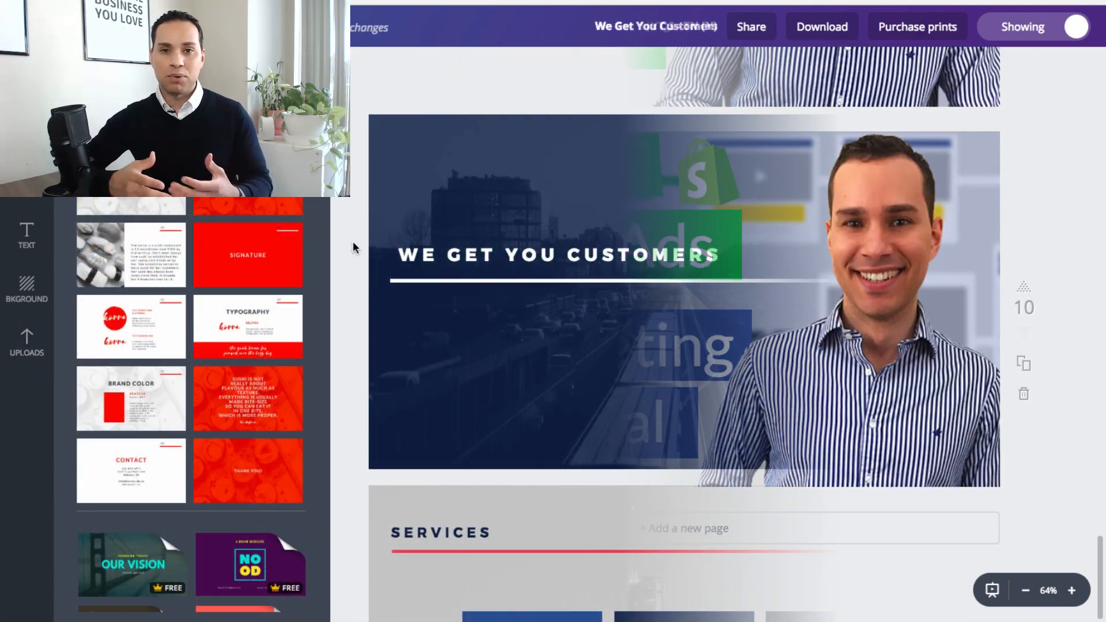
Step: Review the We Get You Customers presentation slides and the lesson thumbnails in the 3|AN-1 TN design
scroll(354, 248, "down", 10)
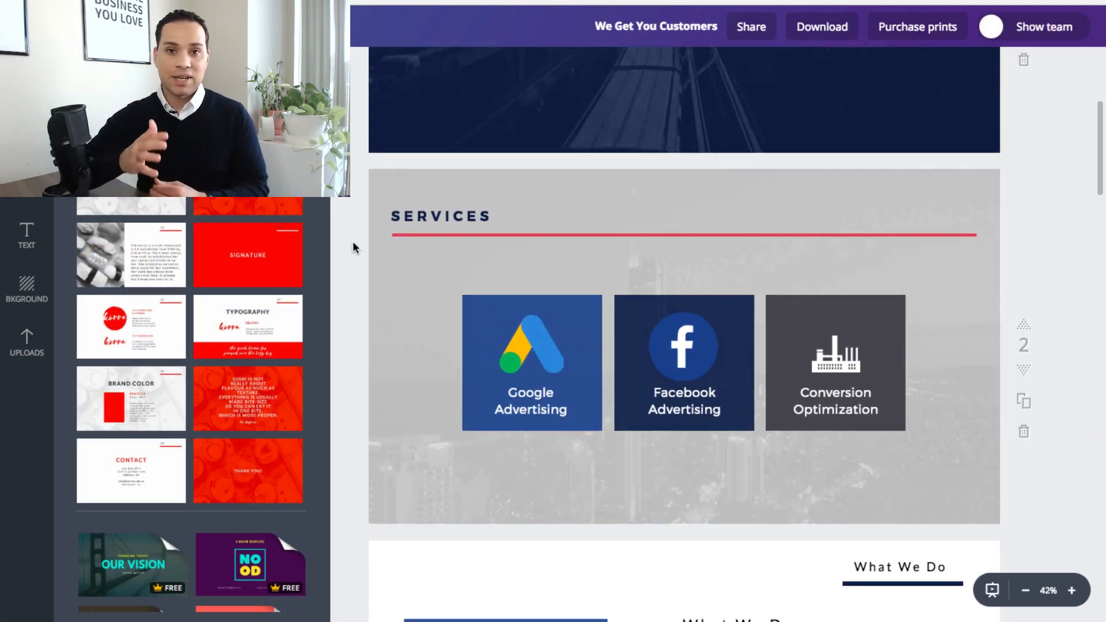
scroll(353, 247, "down", 6)
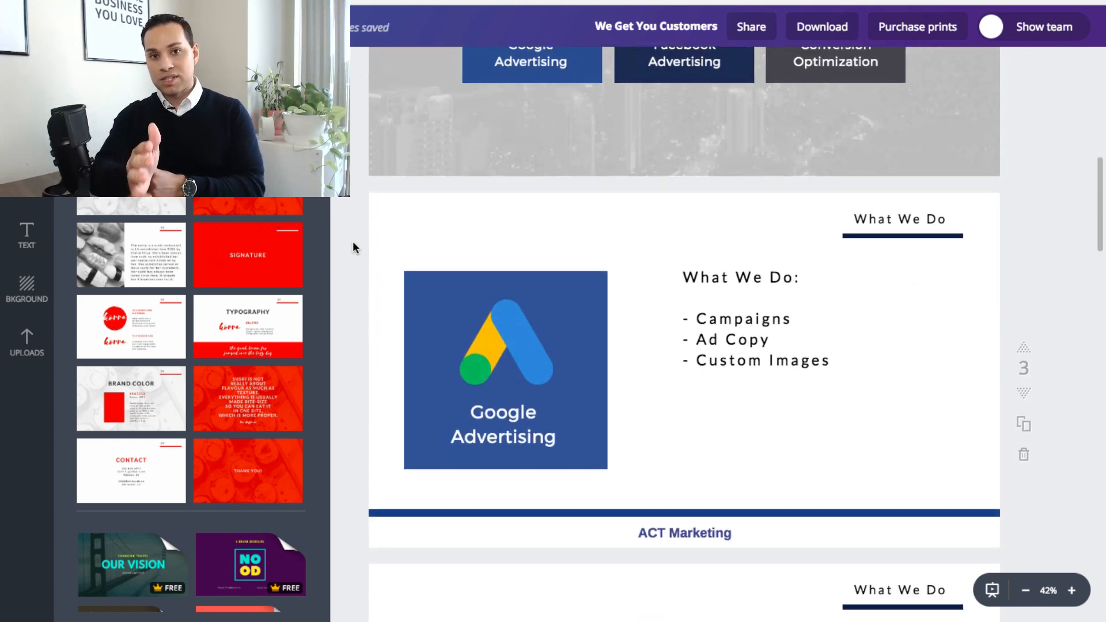
scroll(354, 247, "down", 12)
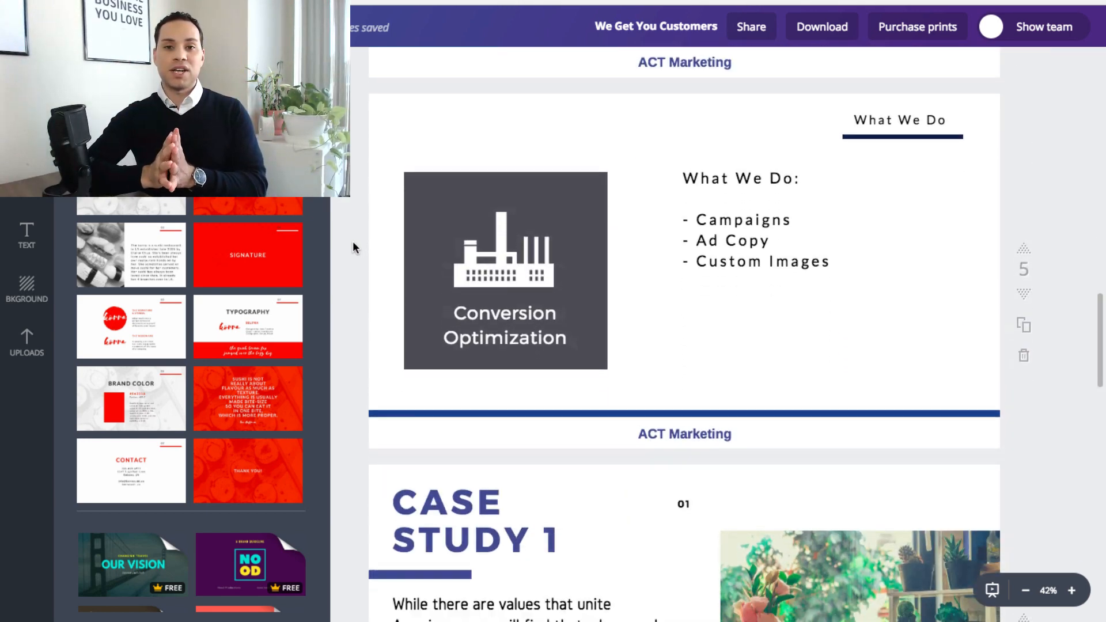
scroll(353, 242, "down", 9)
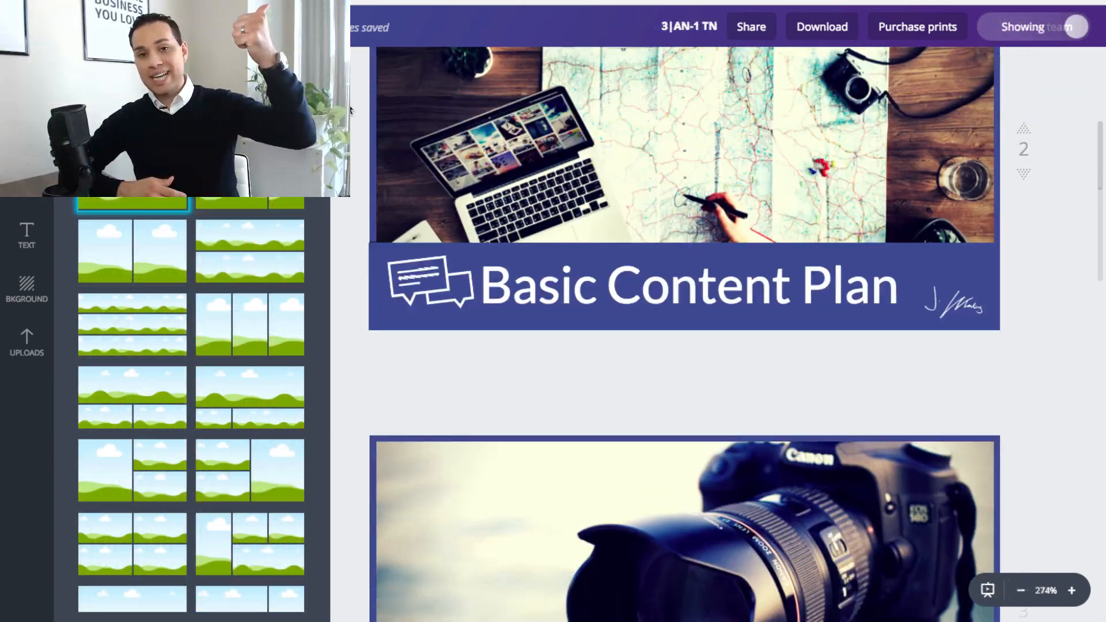
scroll(350, 109, "down", 10)
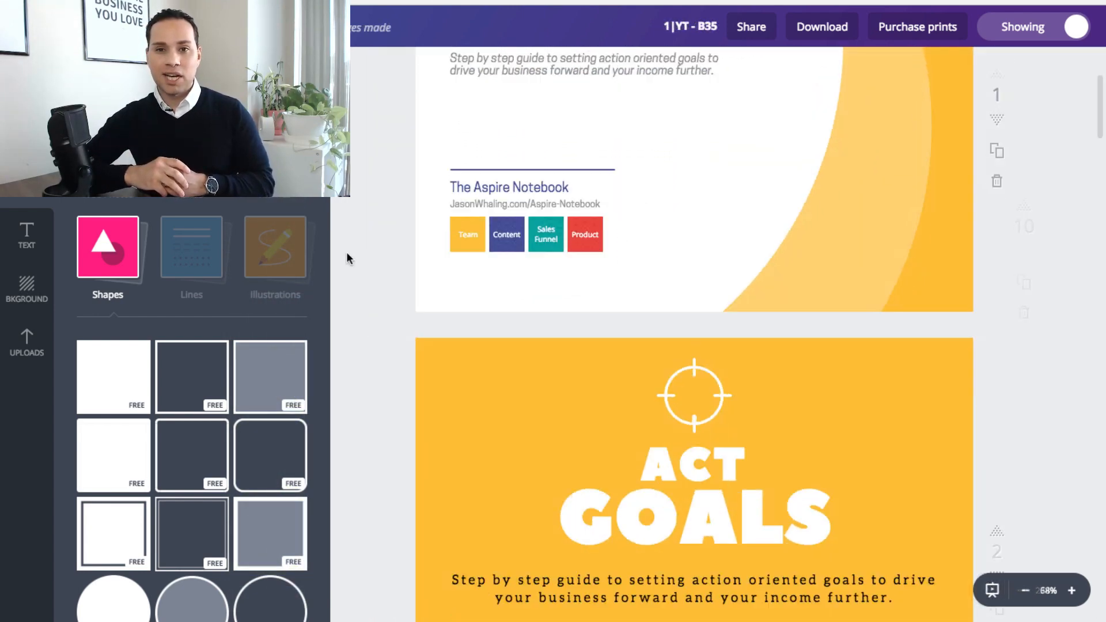
Step: Examine the ACT Goals blueprint workbook pages and the 5-Step Ads magazine with its case studies page
scroll(347, 254, "down", 10)
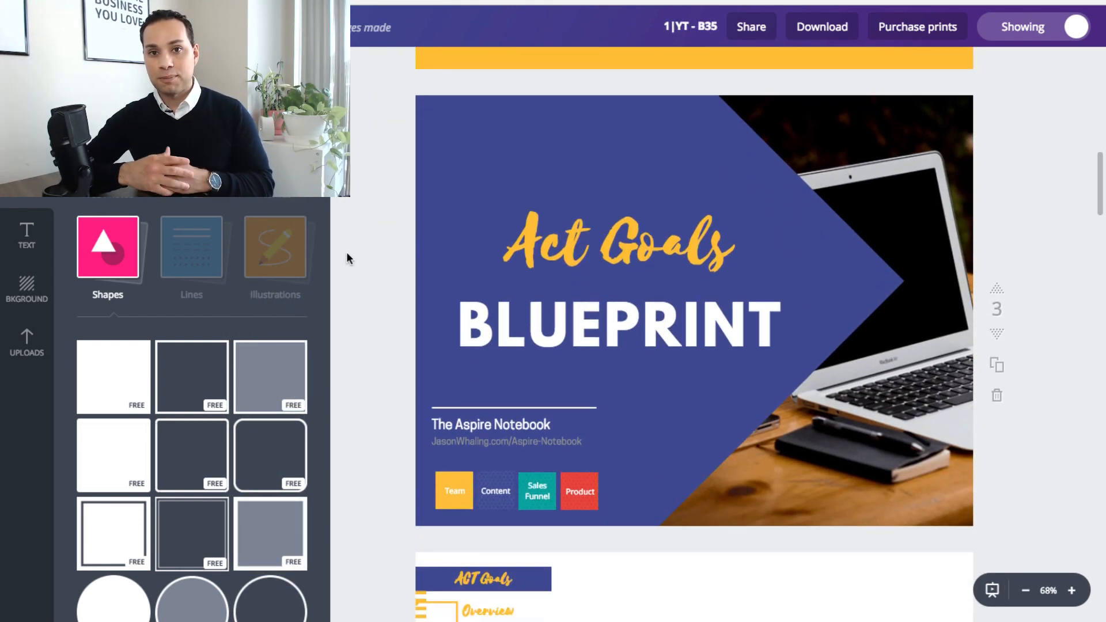
scroll(347, 253, "down", 10)
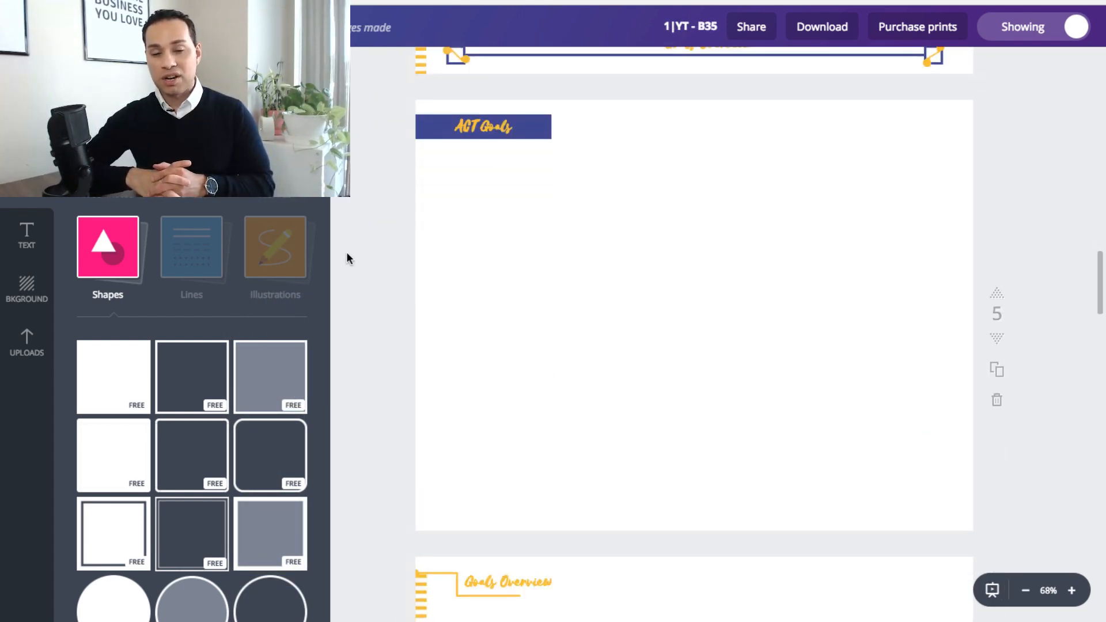
scroll(347, 253, "down", 10)
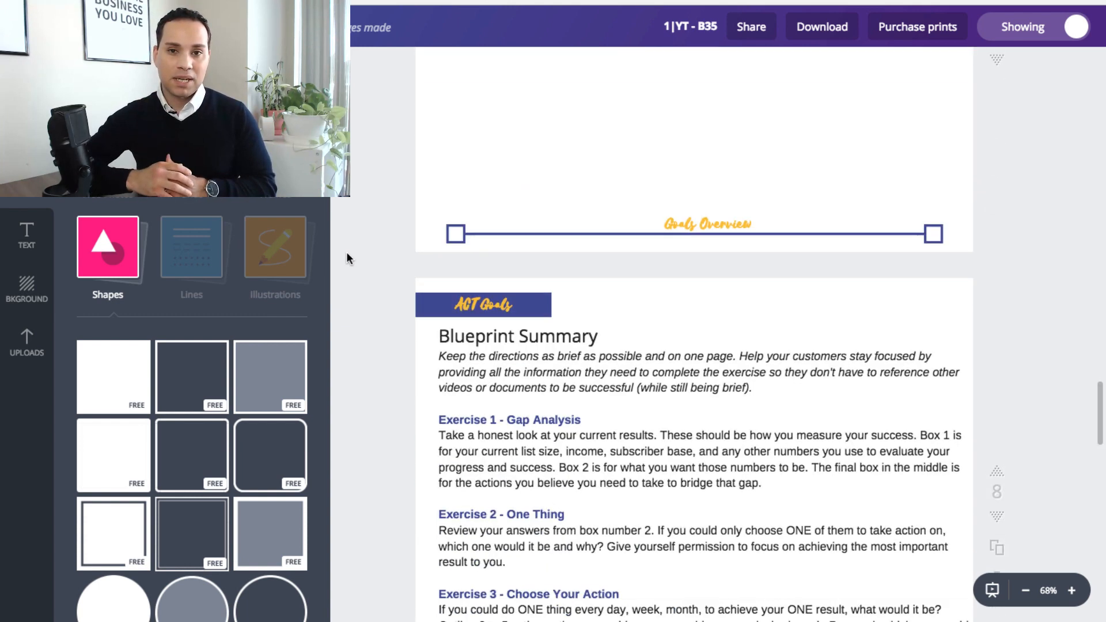
scroll(346, 257, "down", 8)
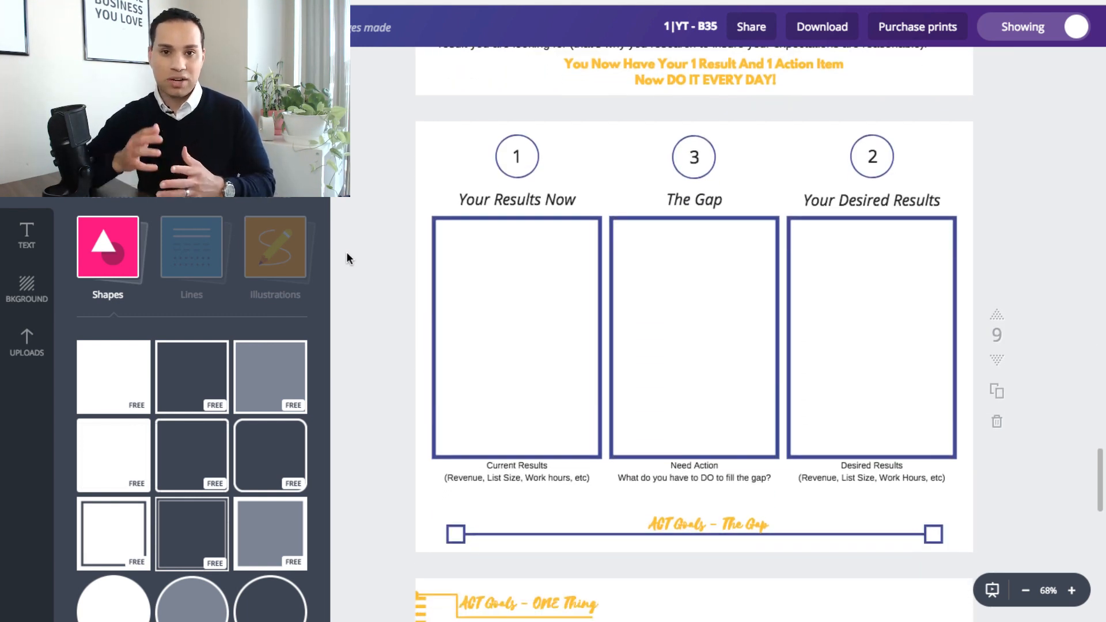
scroll(347, 257, "down", 10)
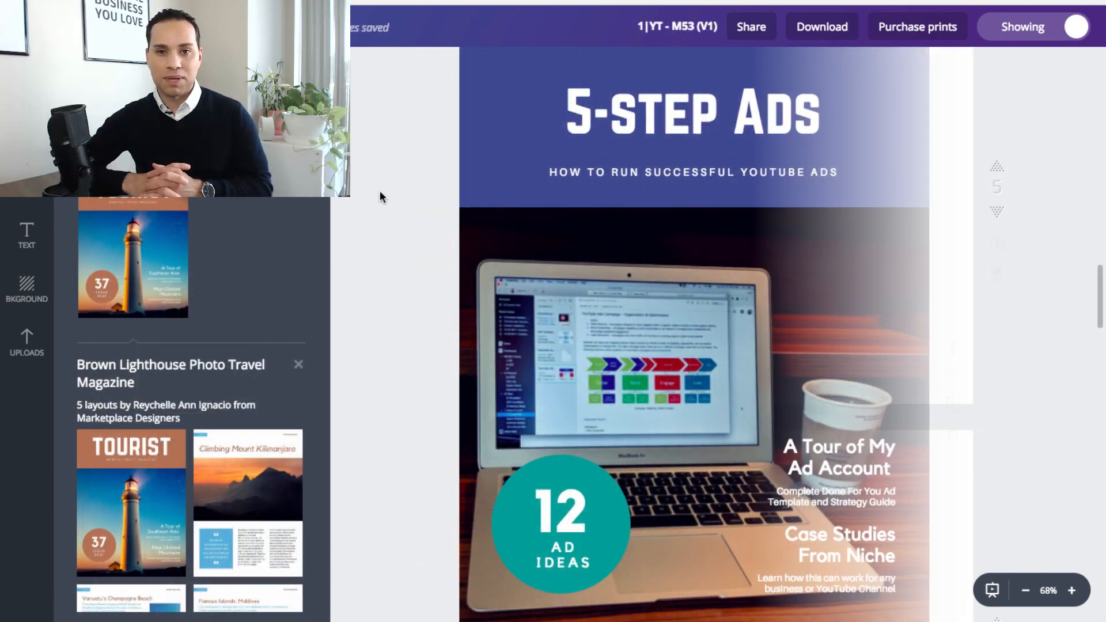
scroll(379, 196, "down", 5)
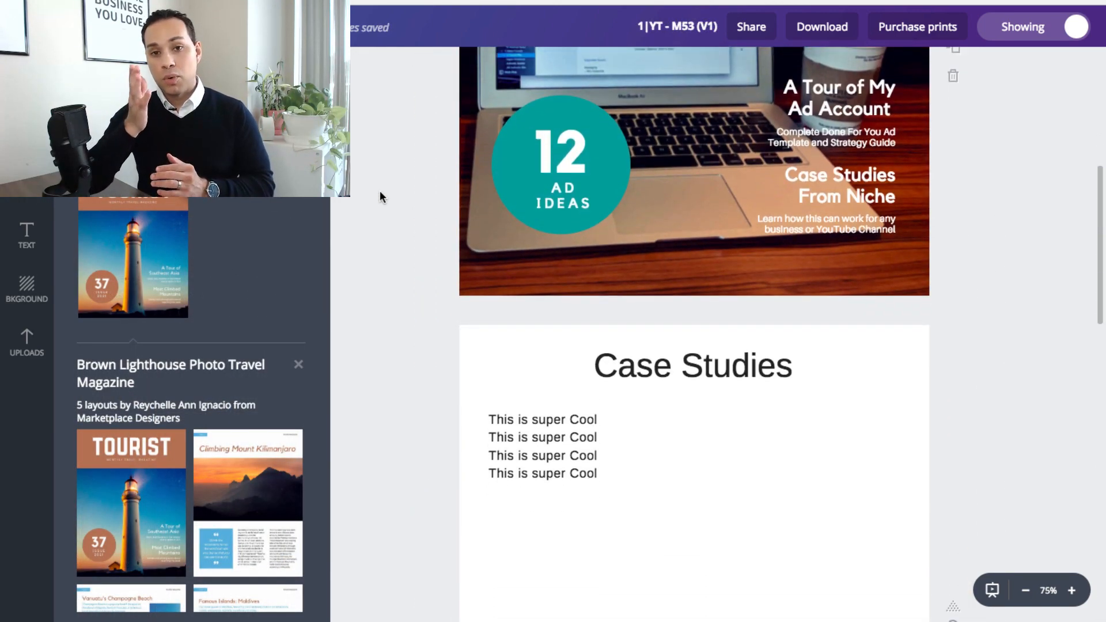
scroll(379, 196, "down", 15)
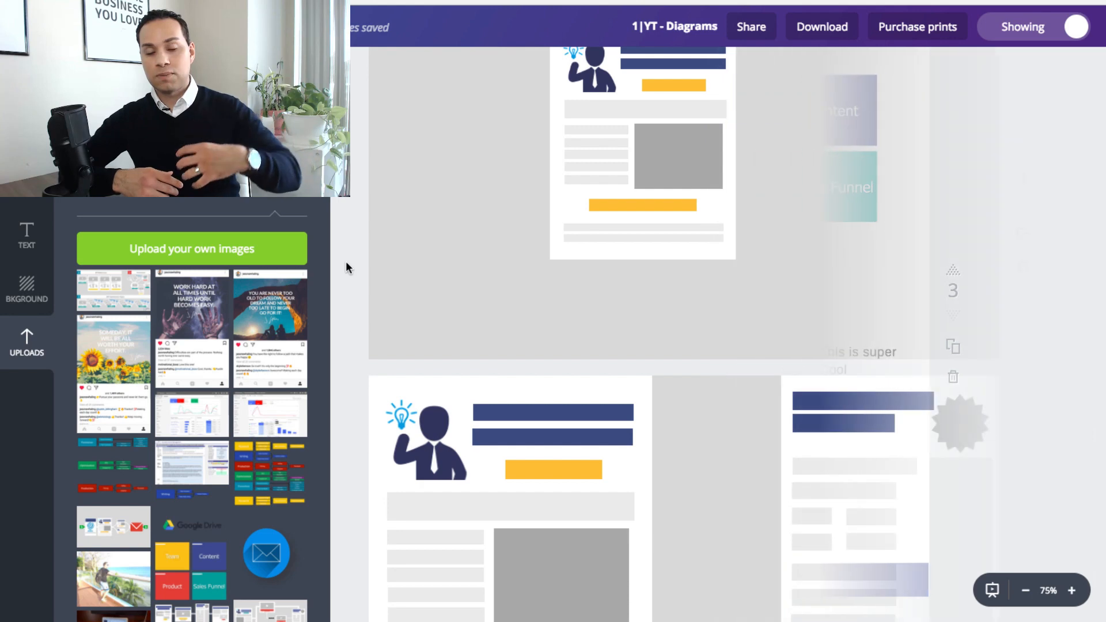
Step: Browse the 1|YT - Diagrams design, examining its page wireframes, funnel diagrams, ad breakdowns, device mockups and content-type graphics
scroll(345, 267, "down", 5)
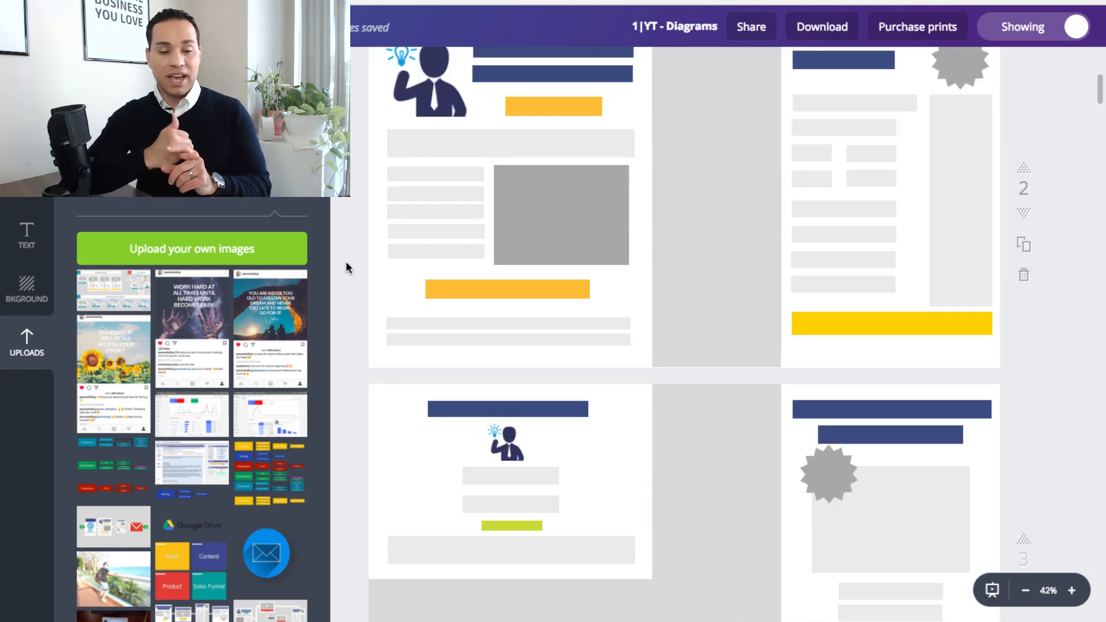
scroll(346, 266, "down", 10)
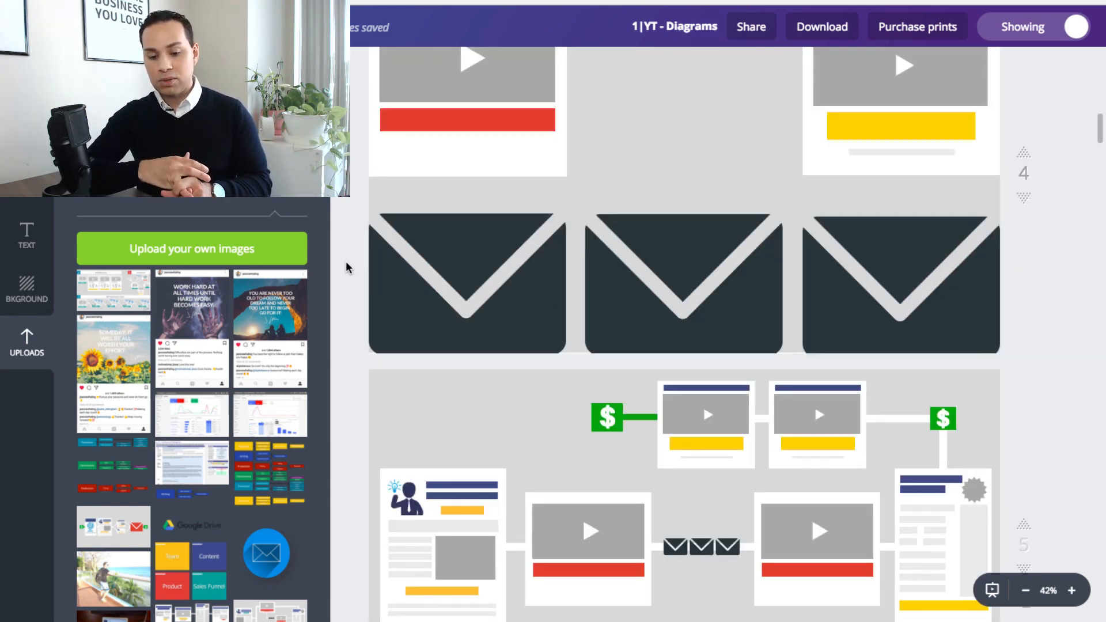
scroll(346, 266, "down", 8)
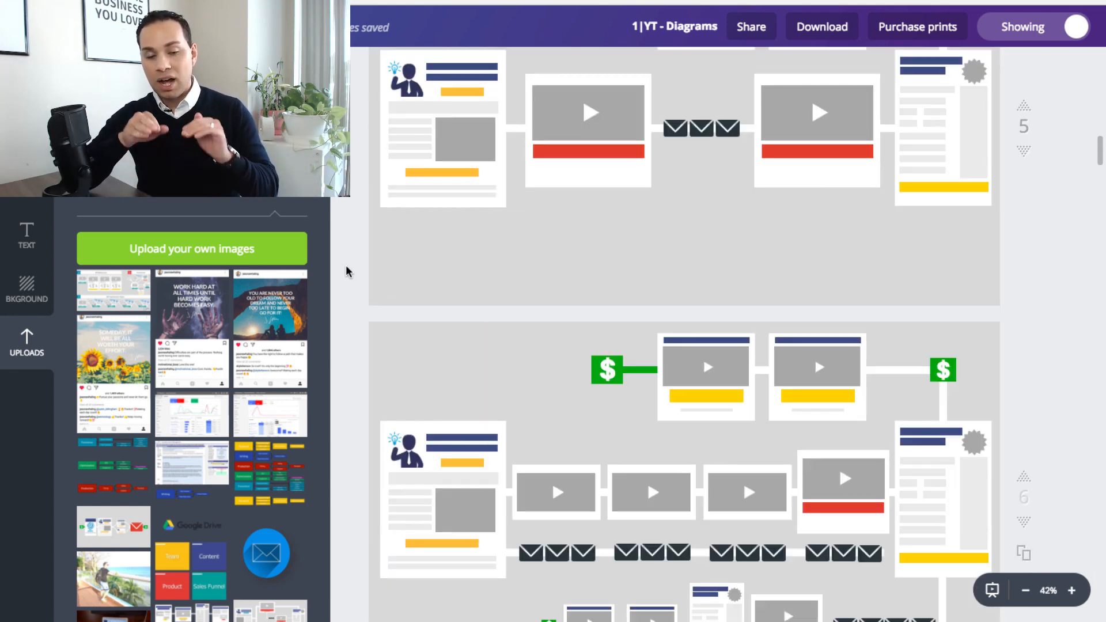
scroll(348, 360, "down", 12)
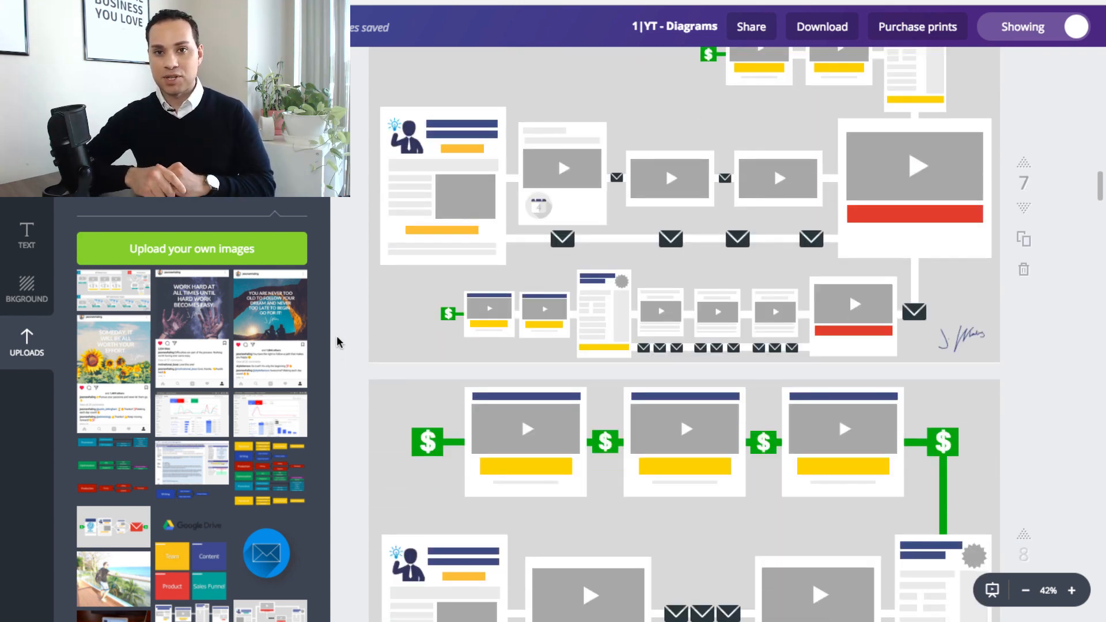
scroll(339, 342, "down", 12)
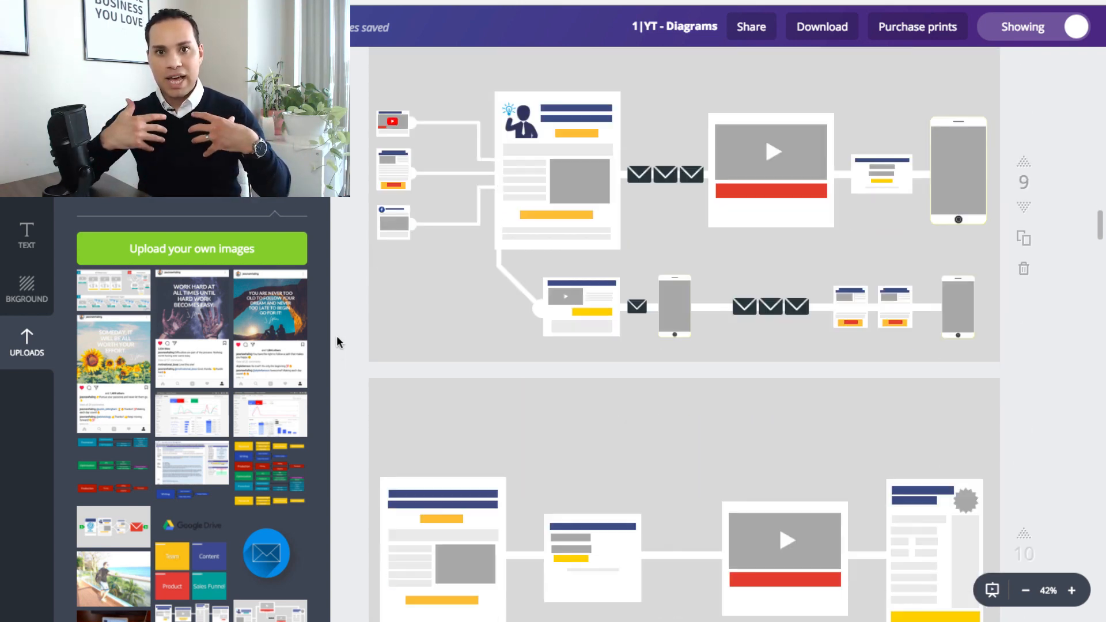
scroll(337, 337, "down", 12)
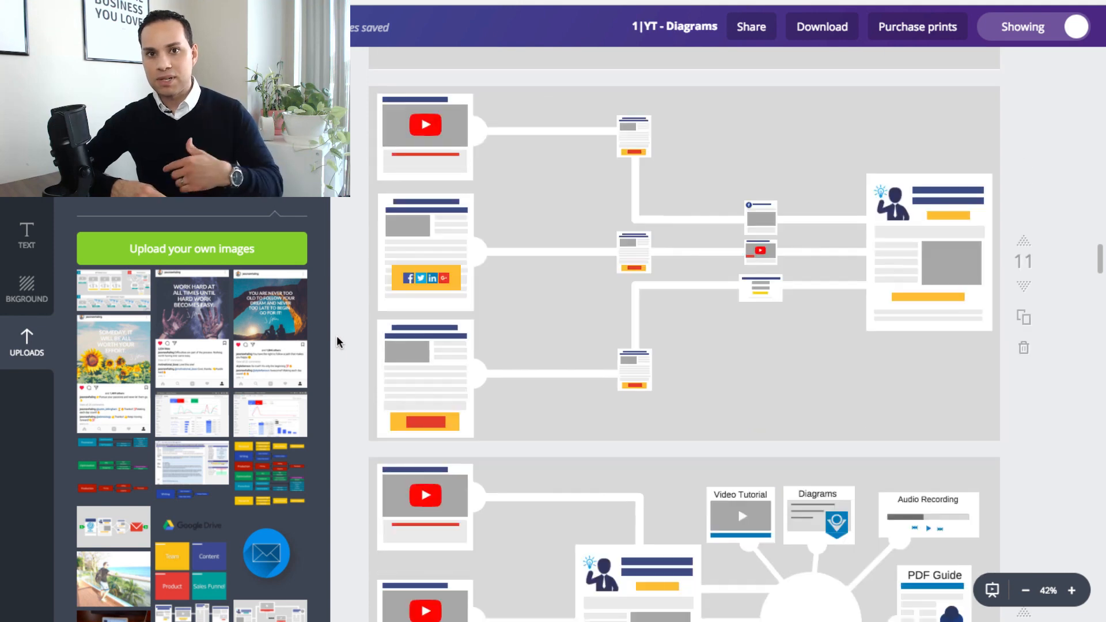
scroll(337, 342, "down", 12)
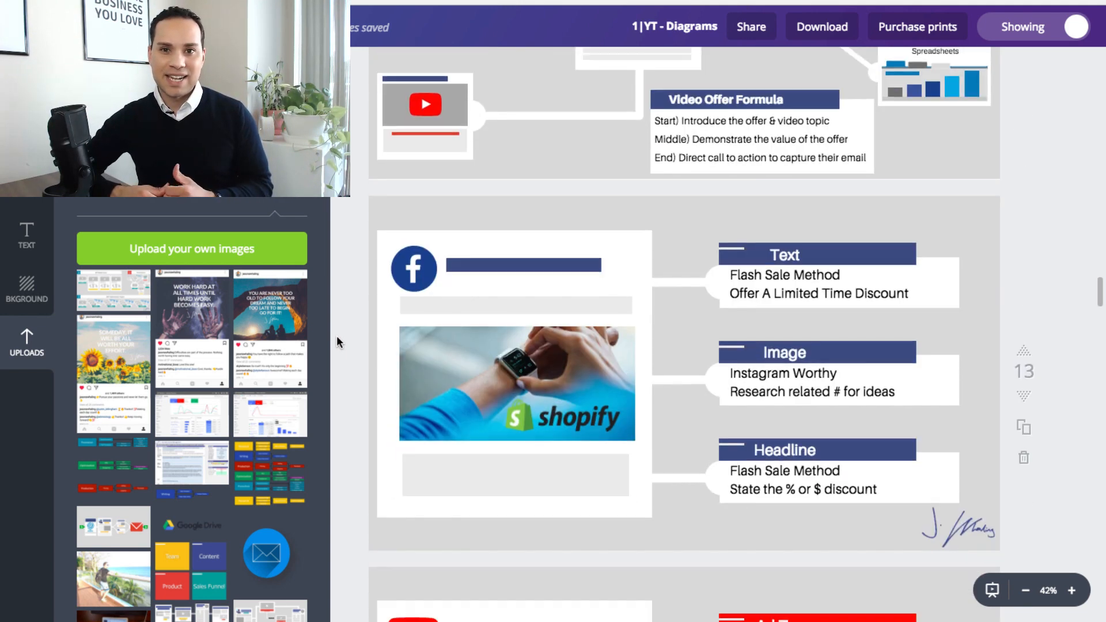
scroll(336, 342, "down", 12)
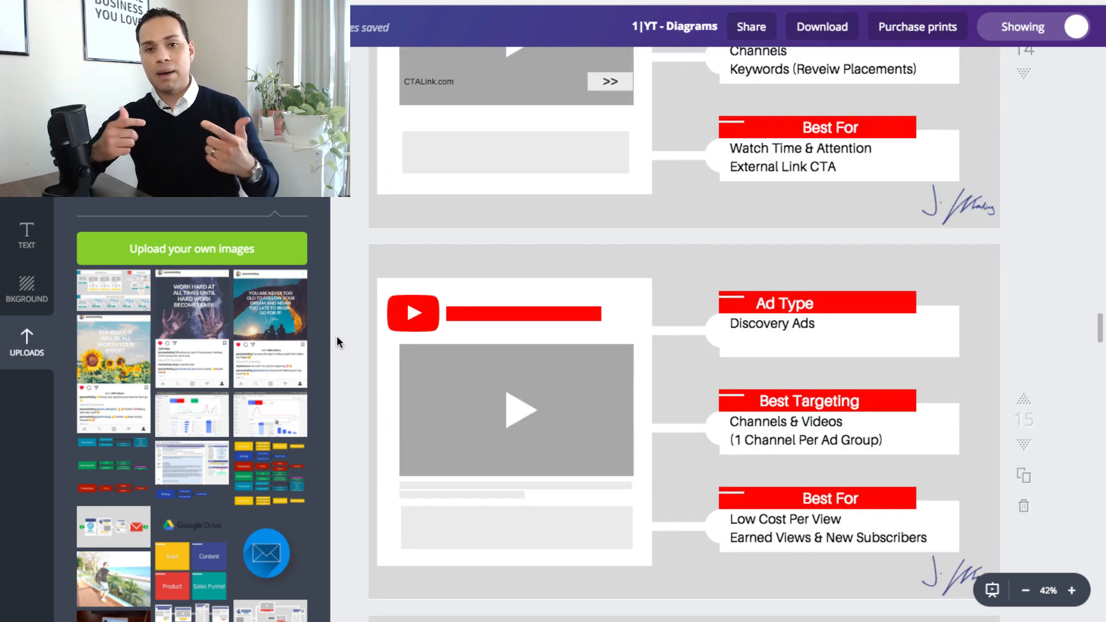
scroll(336, 342, "down", 12)
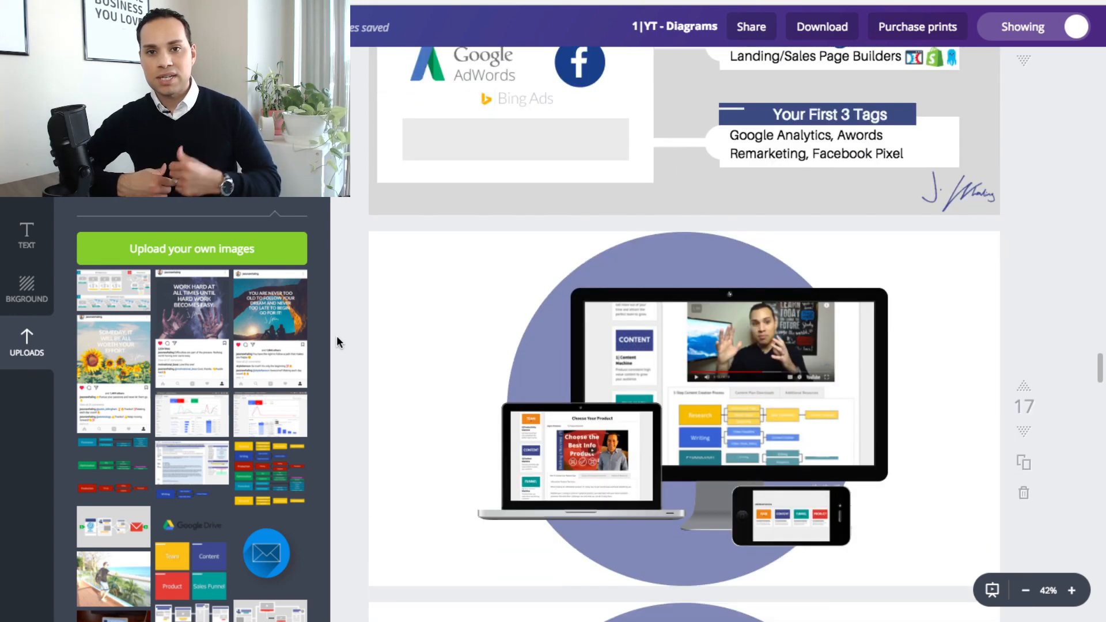
scroll(337, 342, "down", 10)
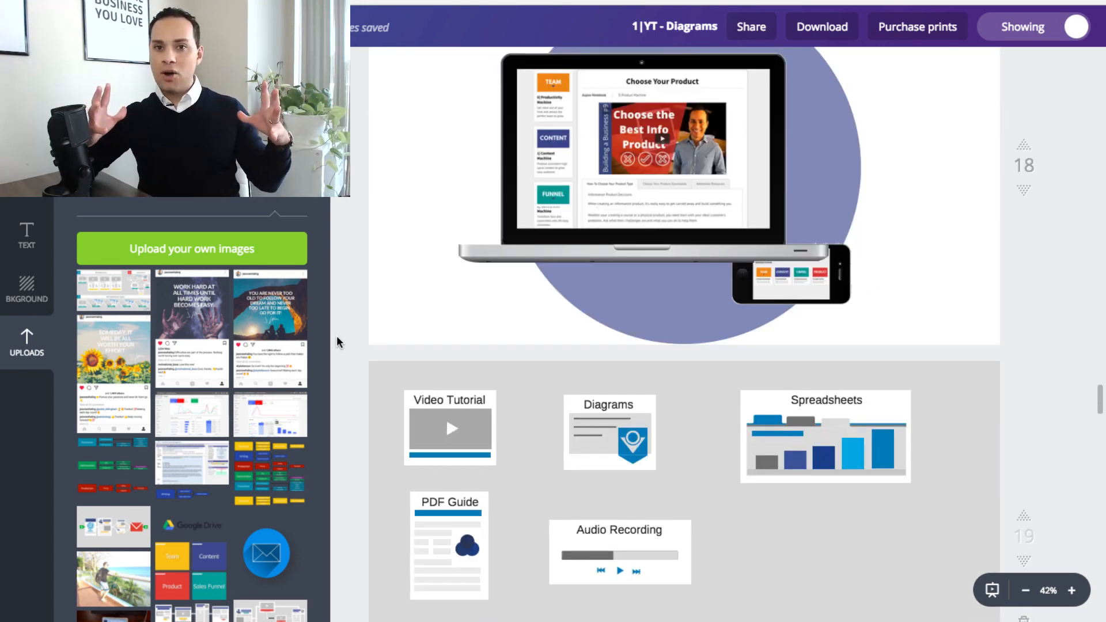
scroll(336, 335, "down", 10)
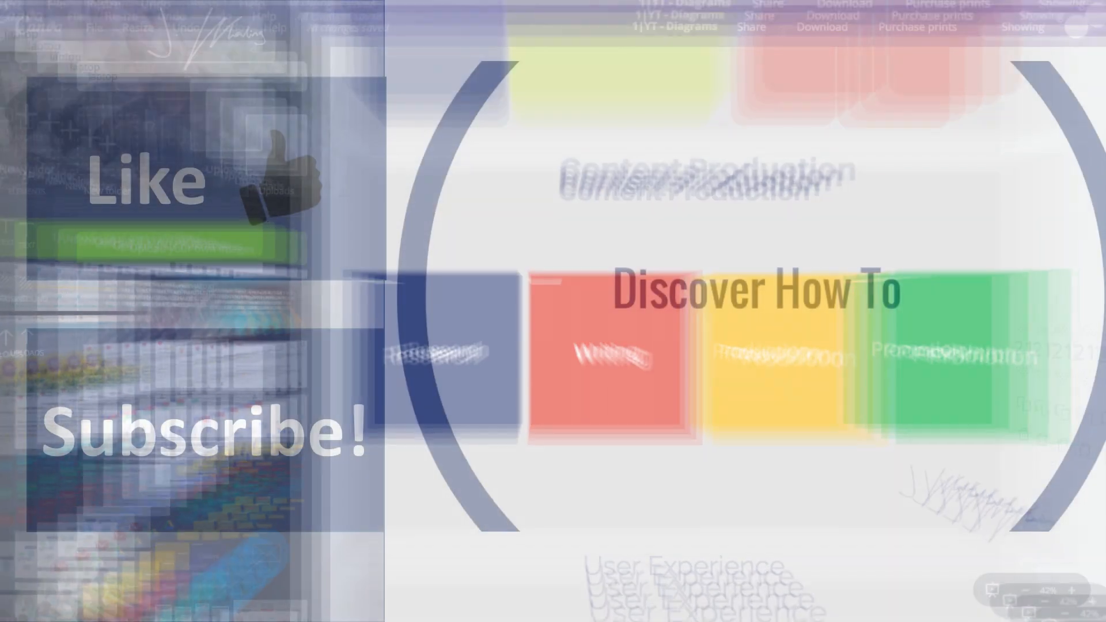